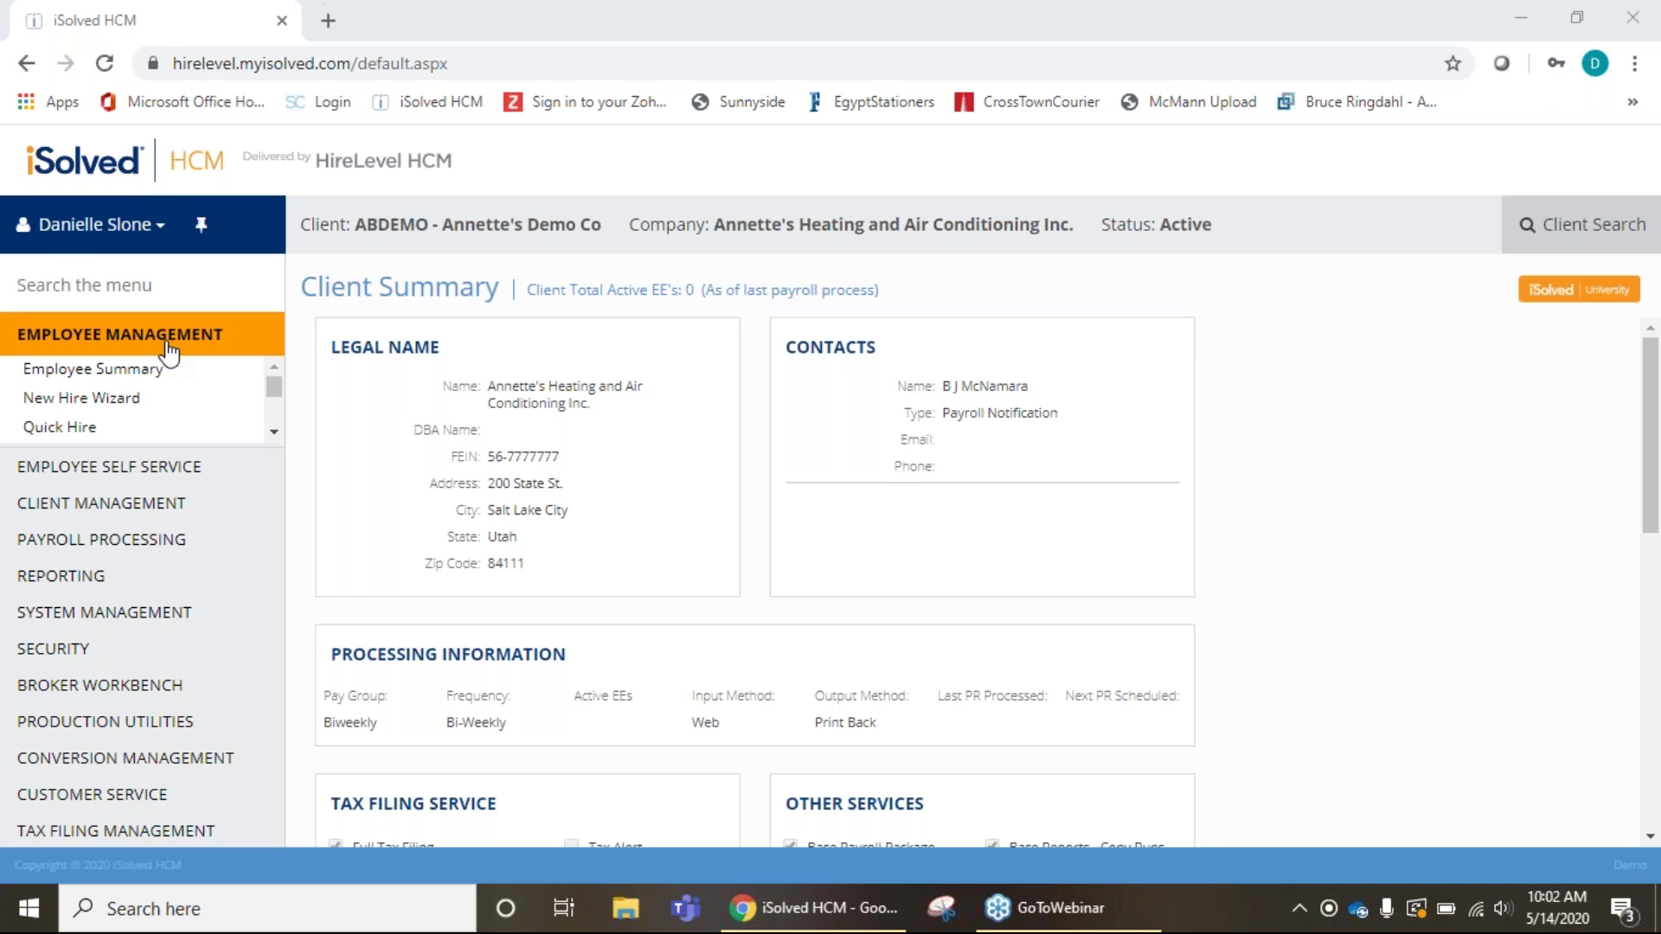
In Employee Summary, keep the Company, Active status and ALL type filters, and open employee #2's record.
left_click(117, 379)
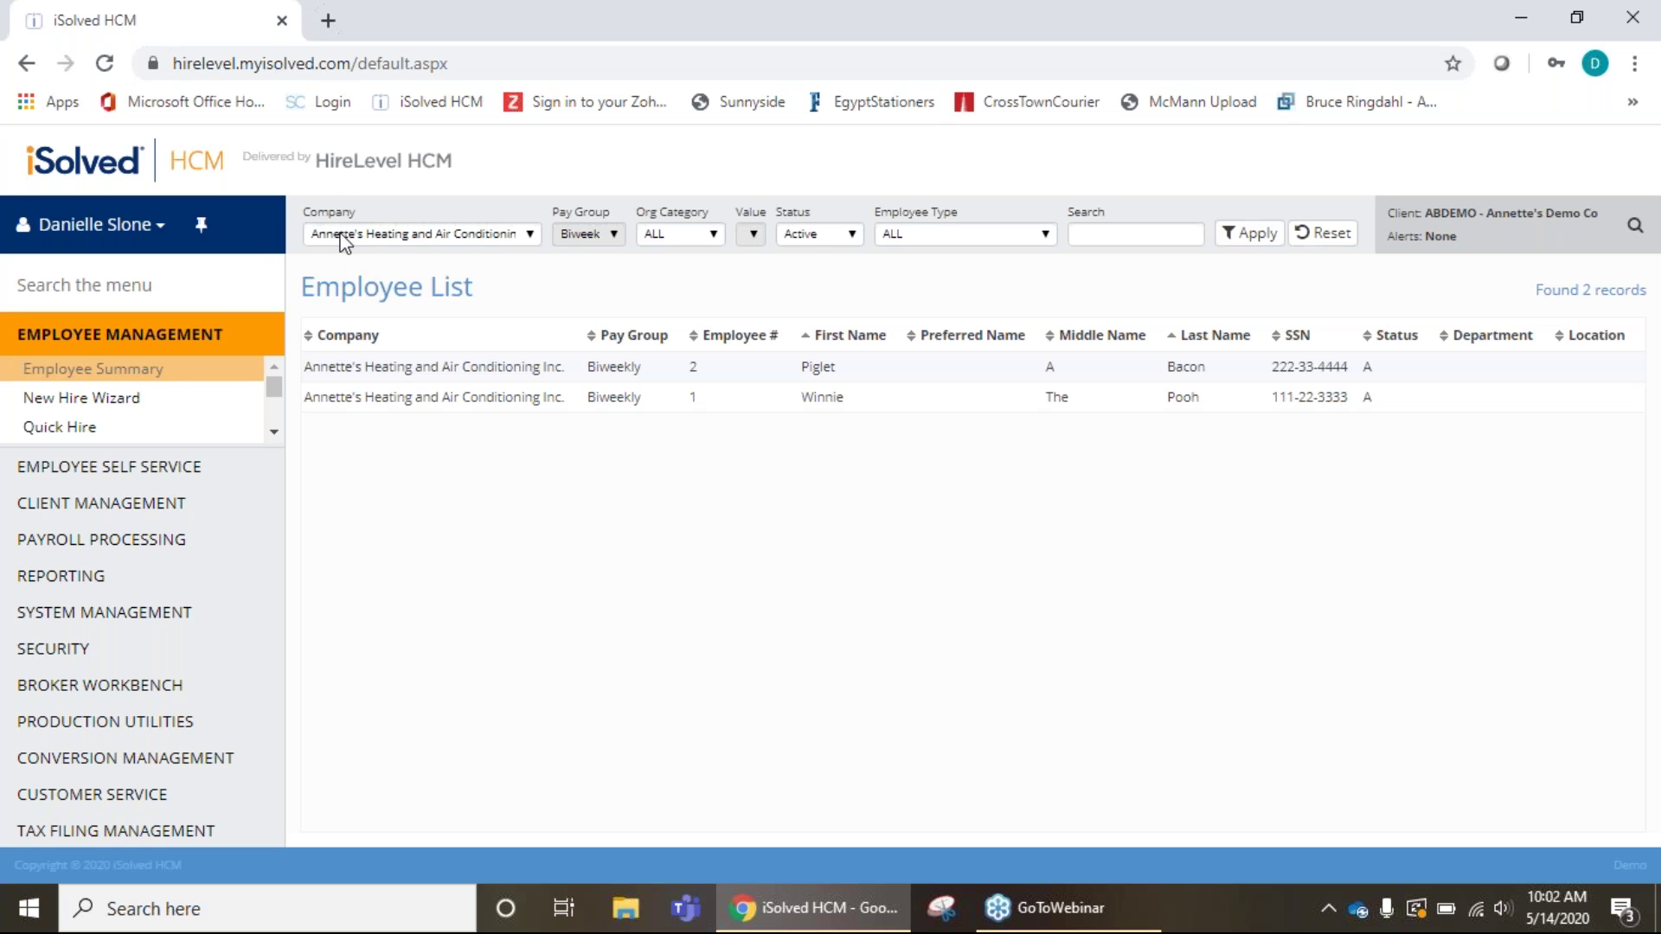
left_click(530, 235)
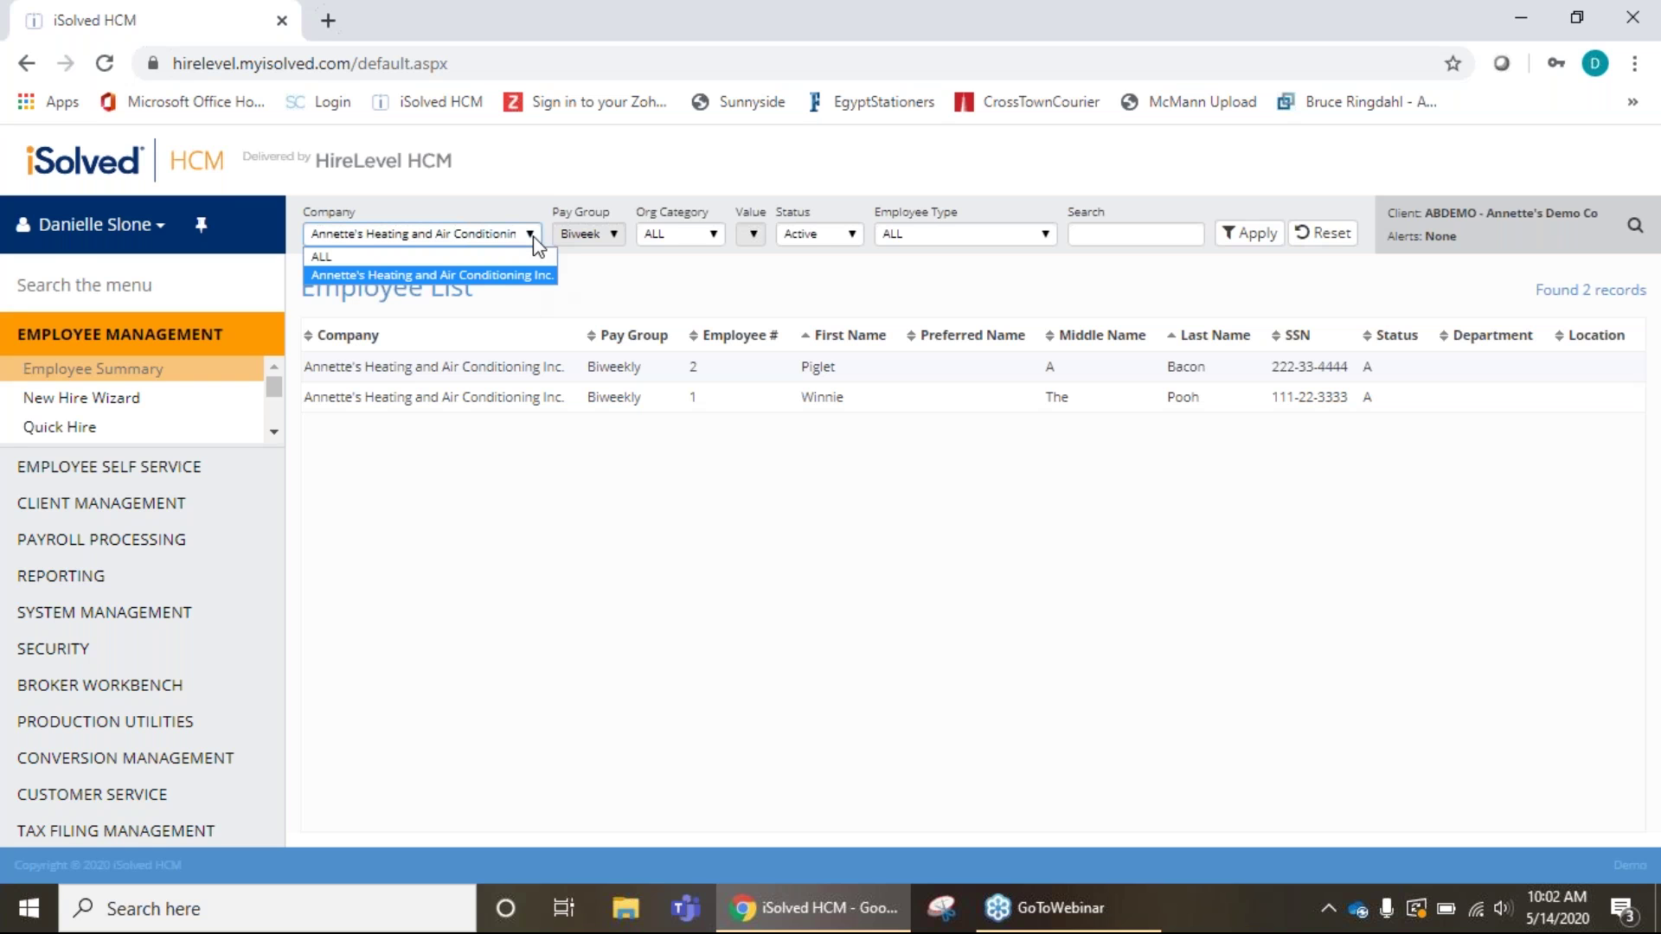
left_click(532, 236)
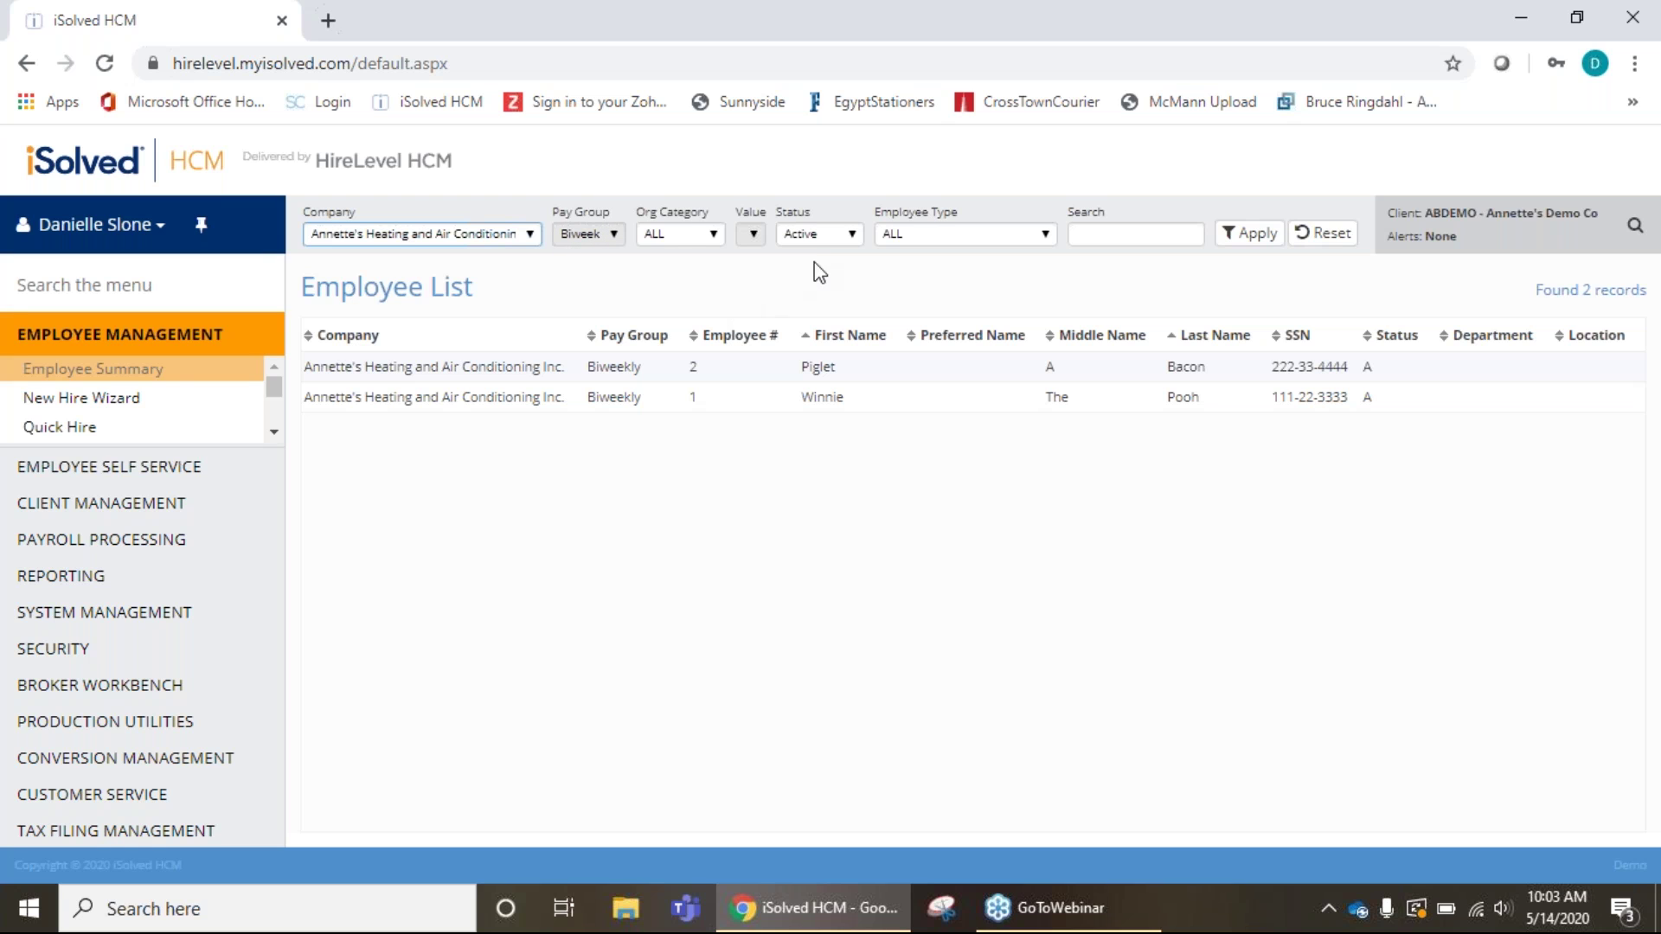
left_click(854, 235)
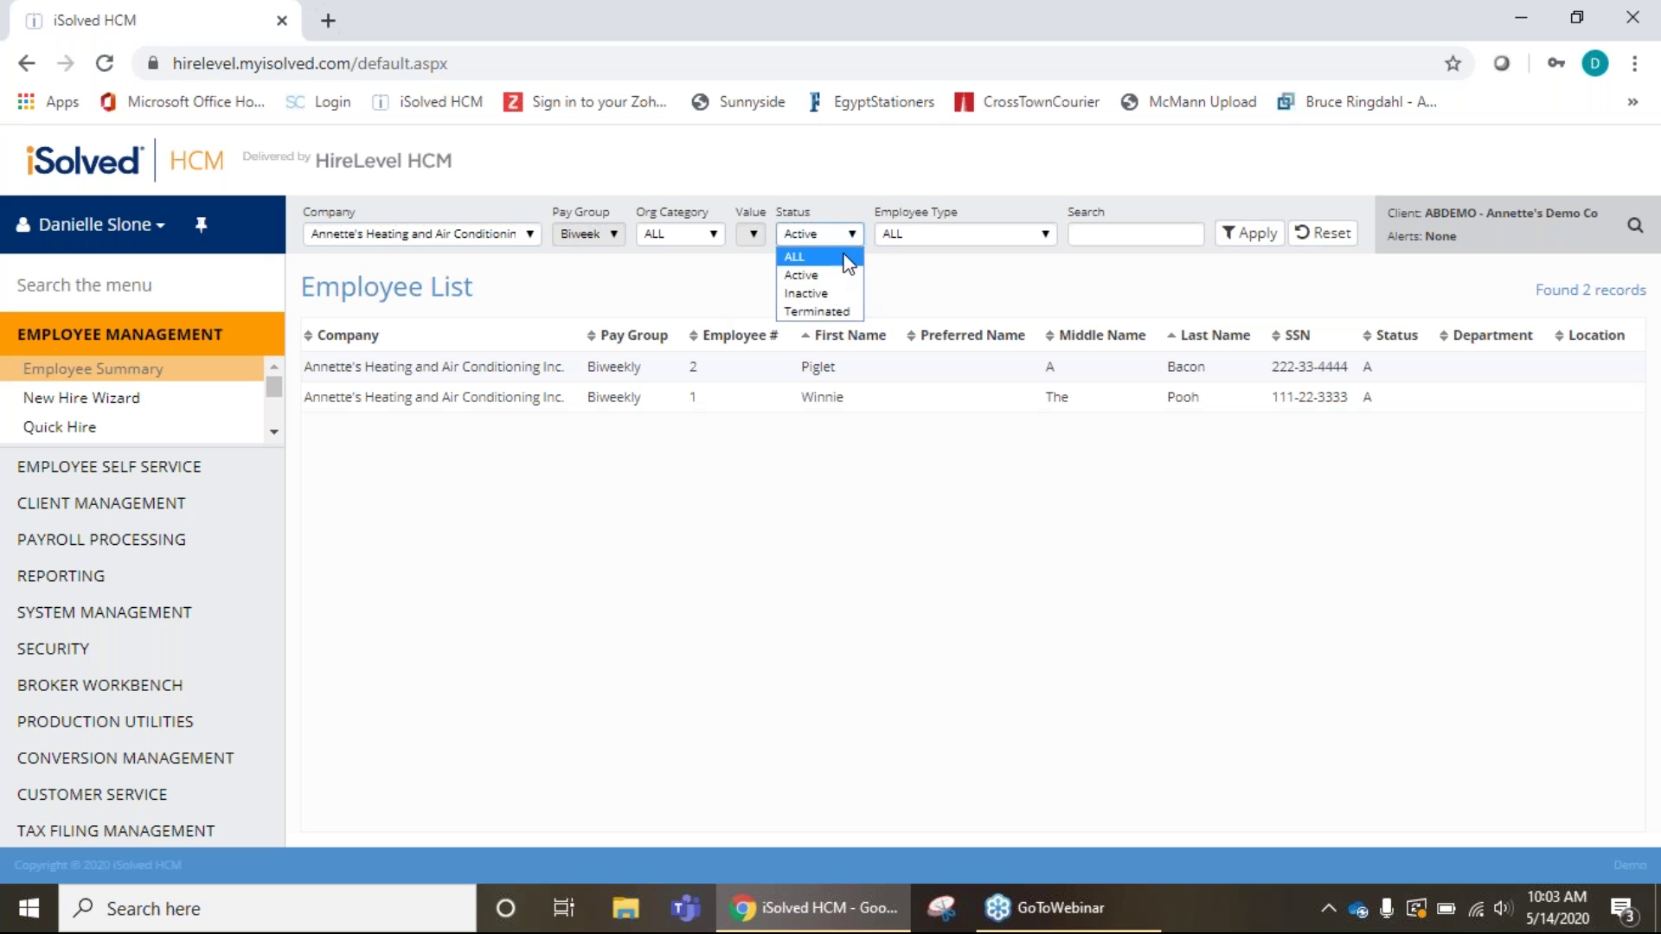
left_click(855, 235)
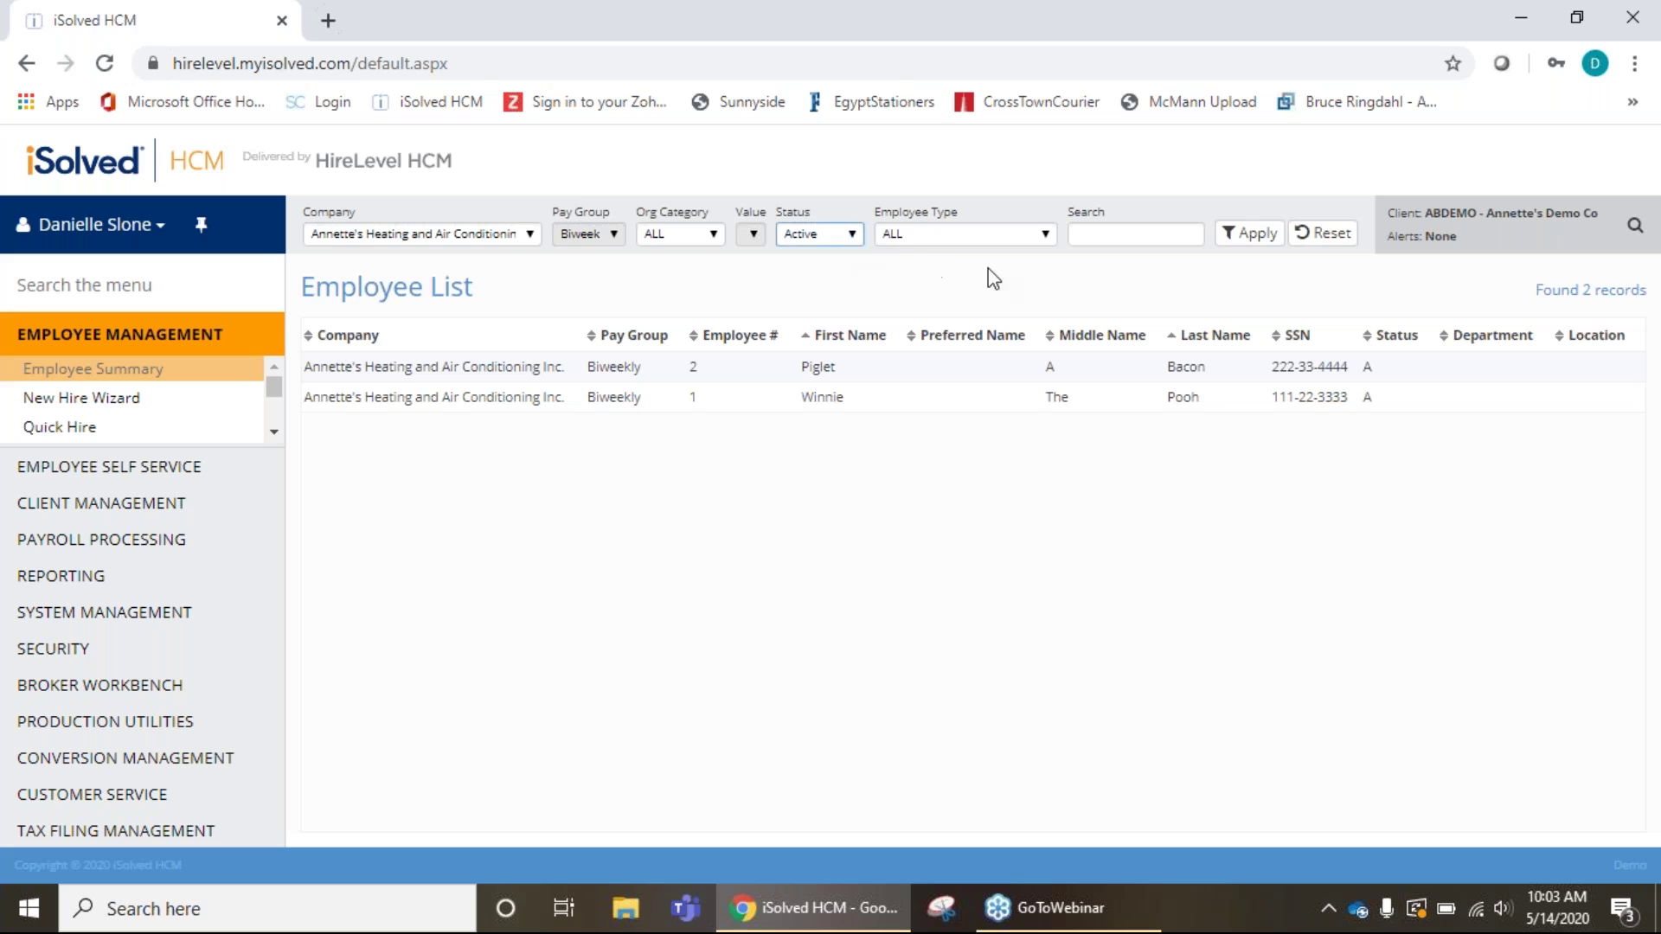
left_click(1047, 235)
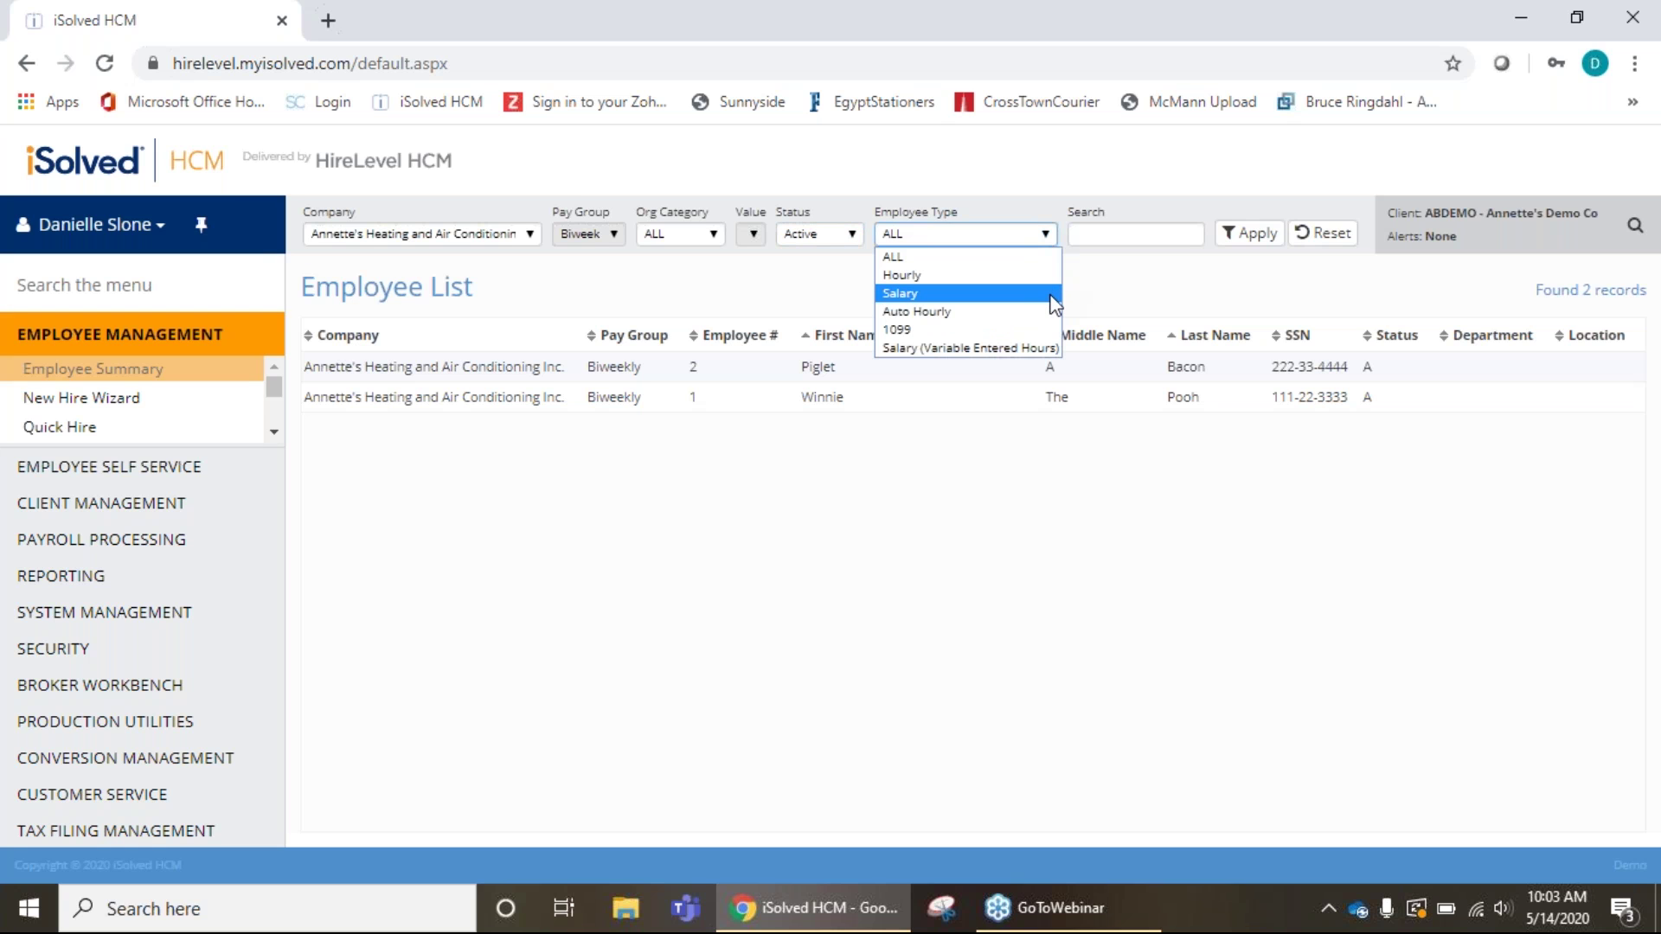
left_click(1045, 233)
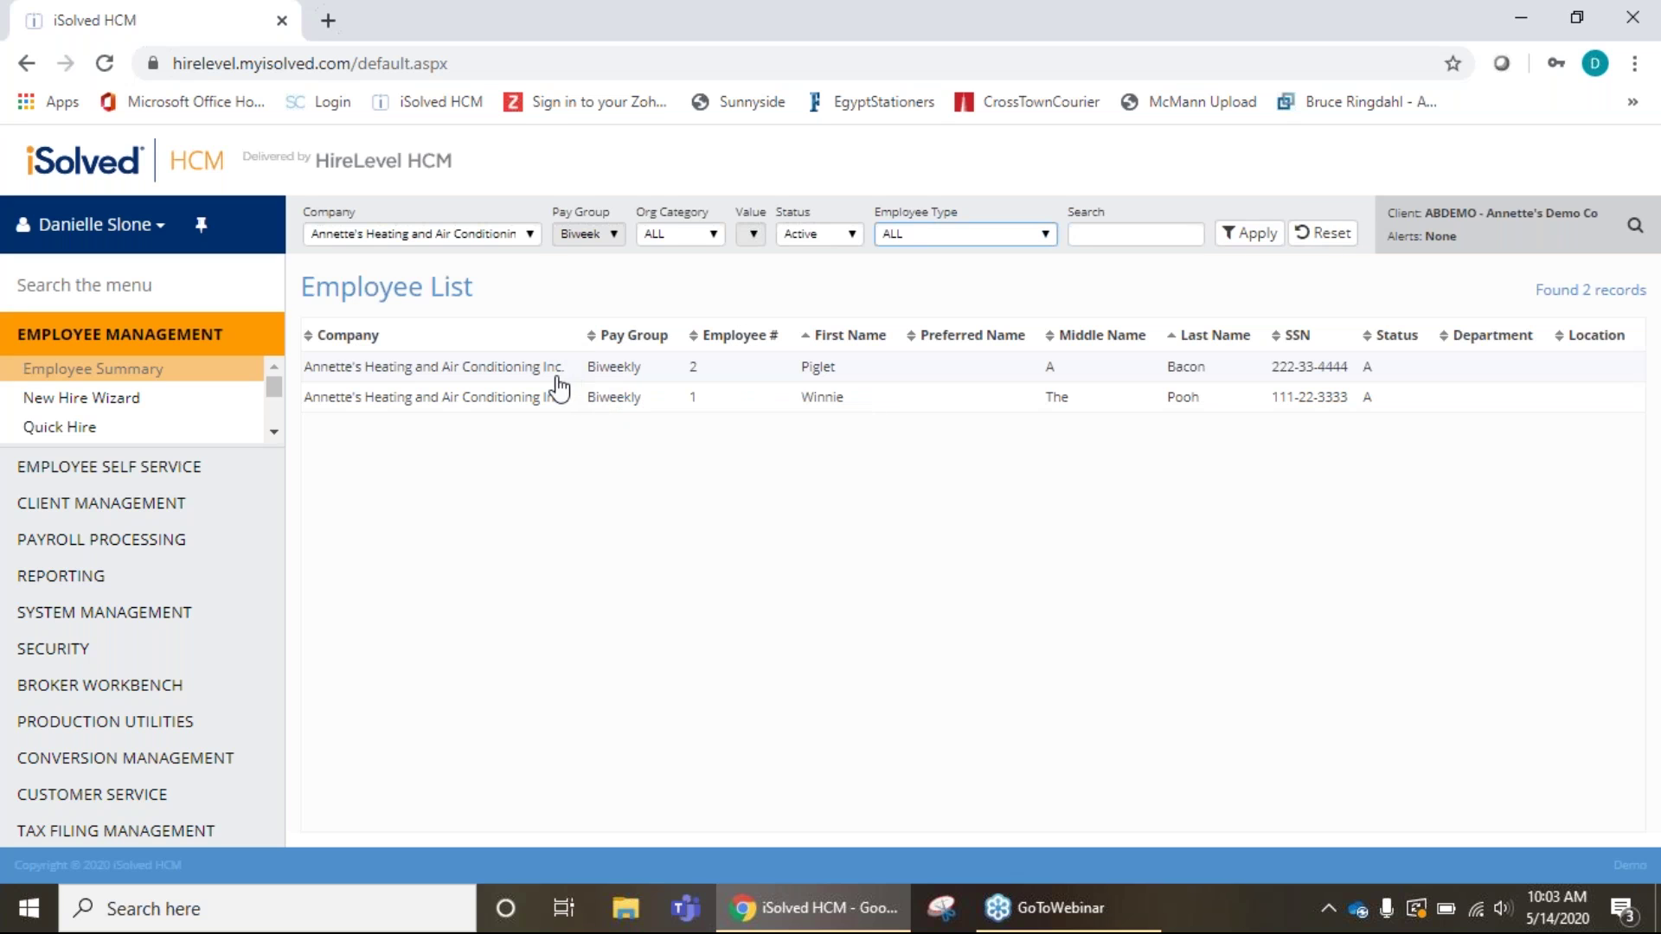
left_click(531, 374)
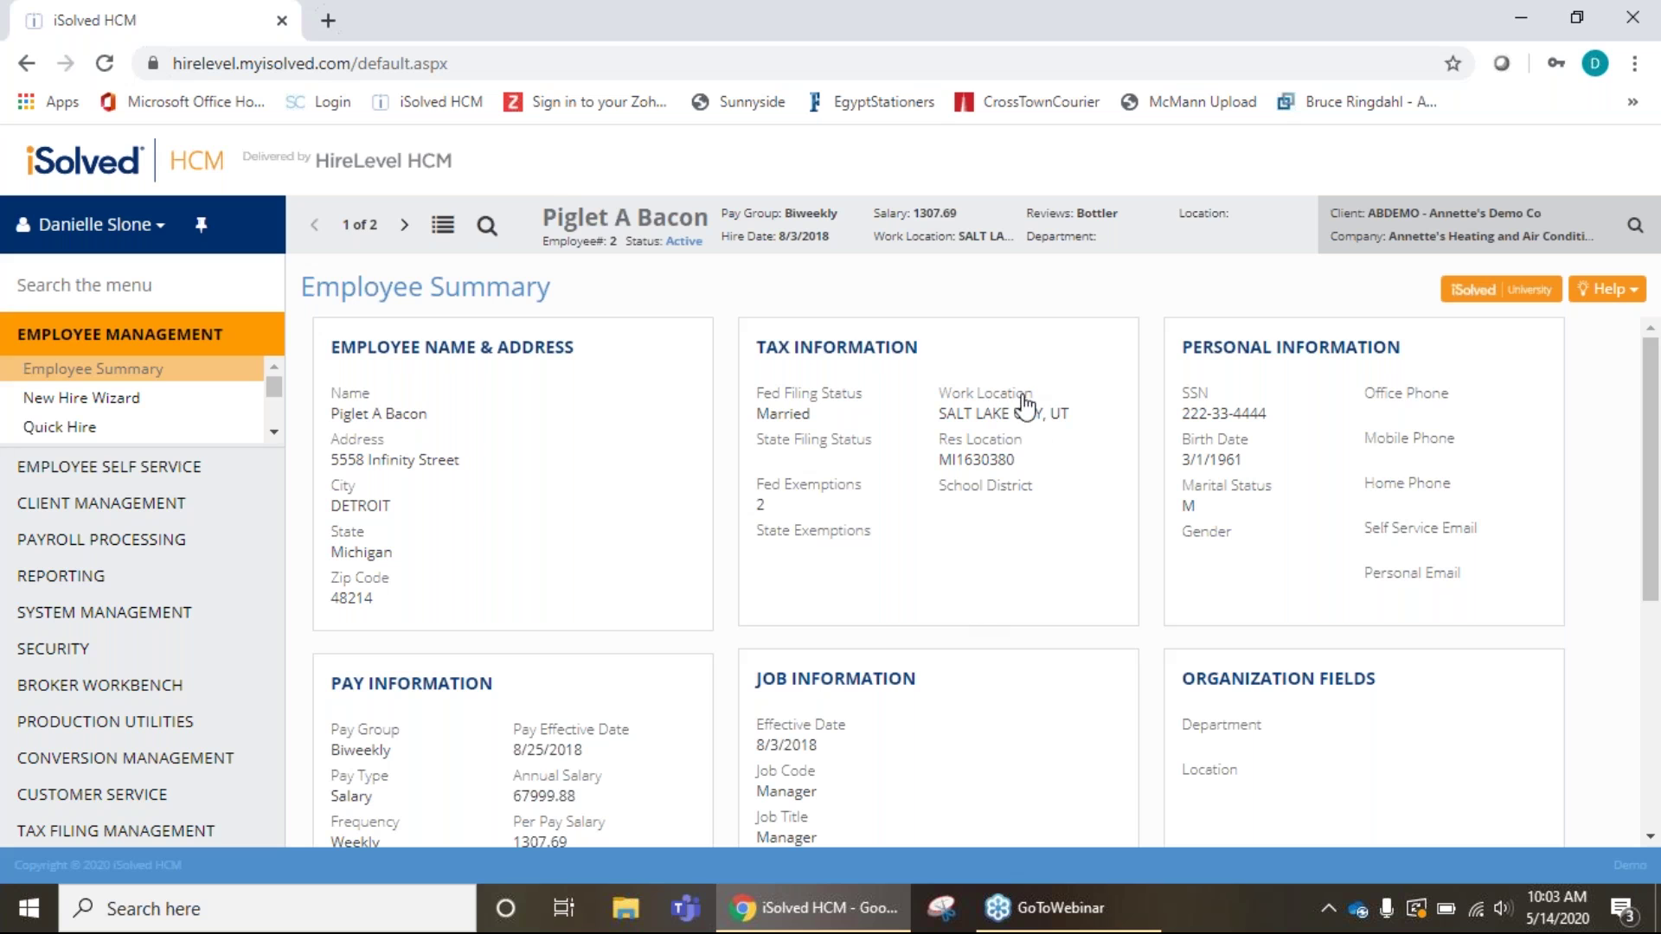
Review employee #2's Fed Filing Status and Pay Information, then view the next employee and return to the list.
left_click(833, 403)
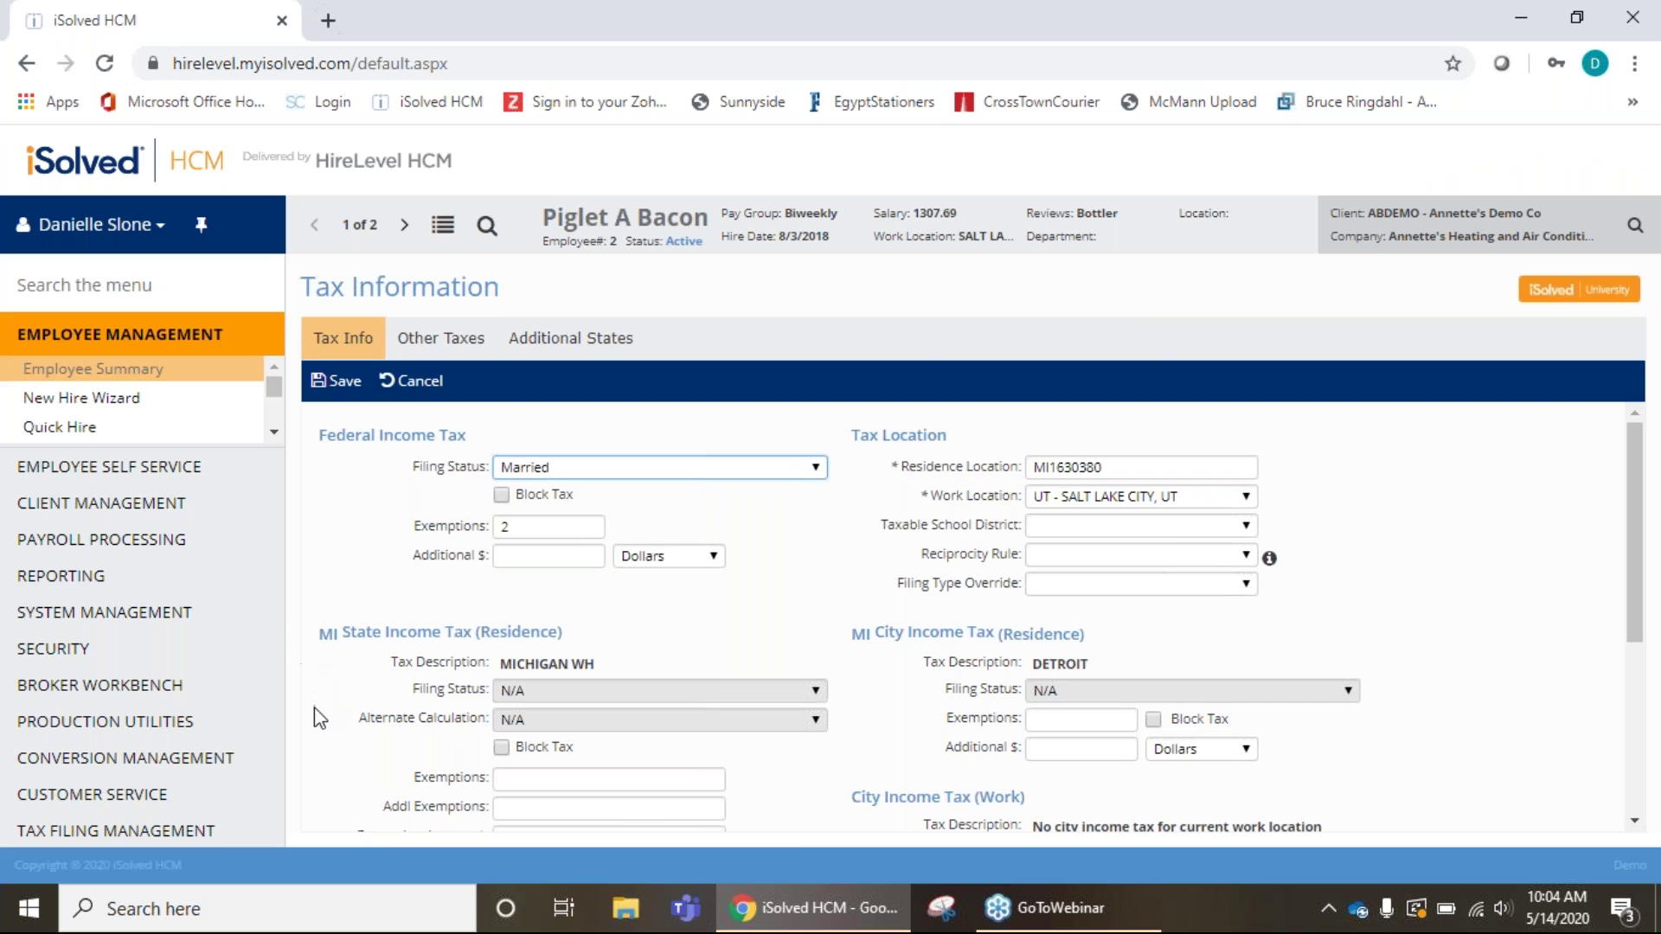
left_click(138, 380)
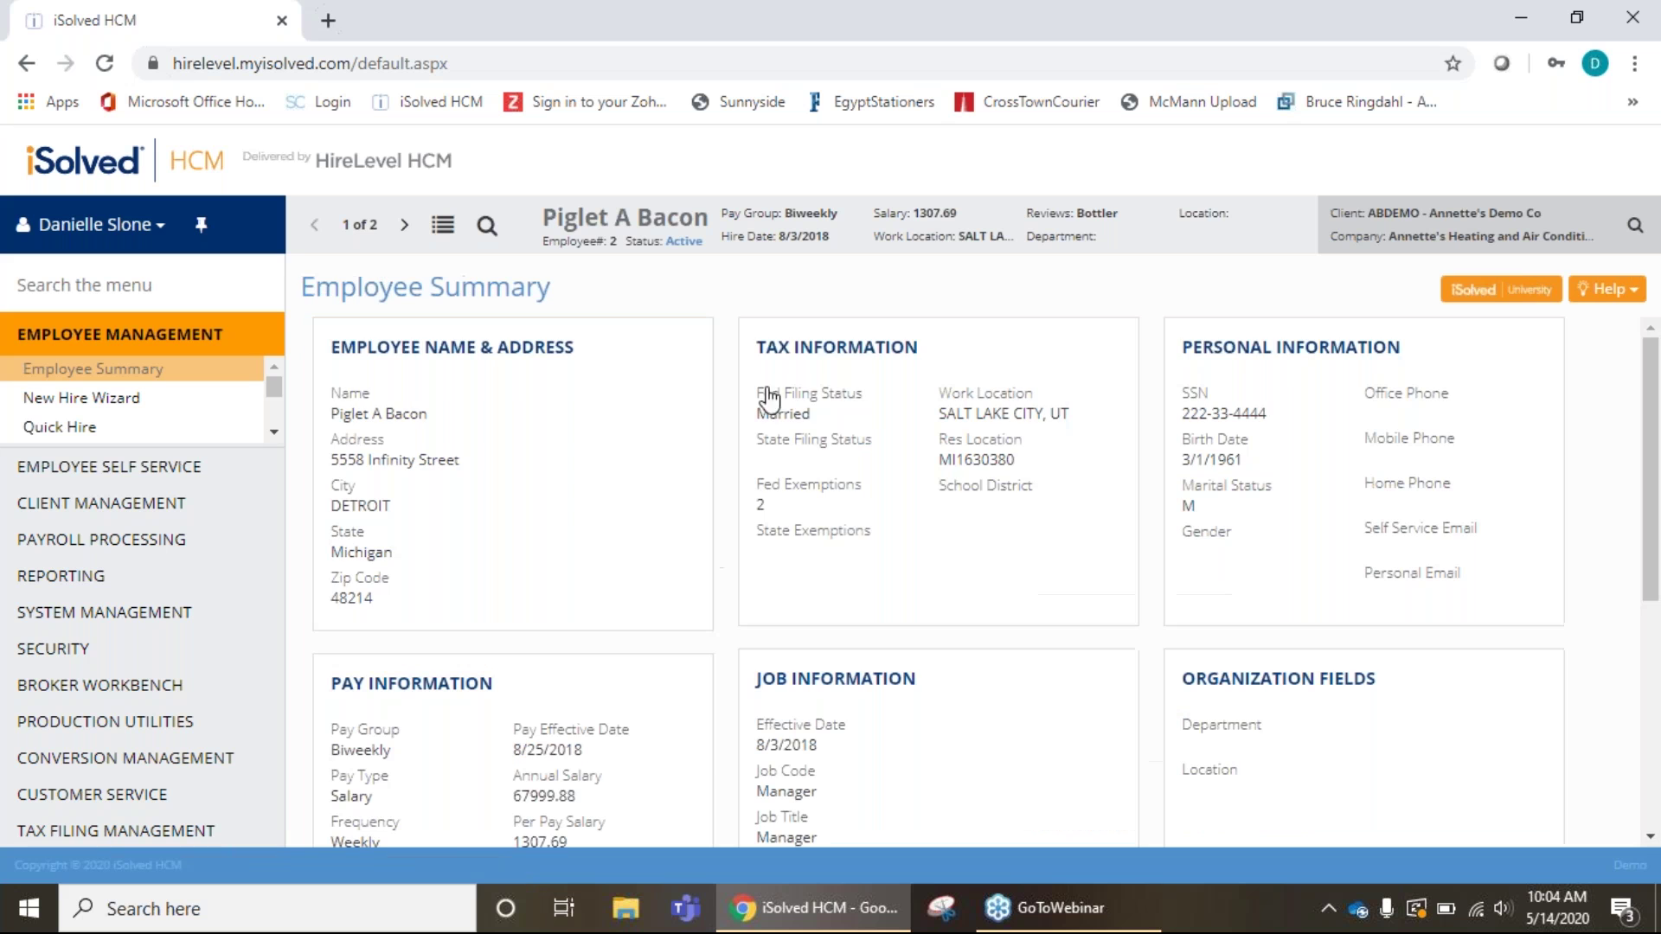
scroll(593, 334, "down", 3)
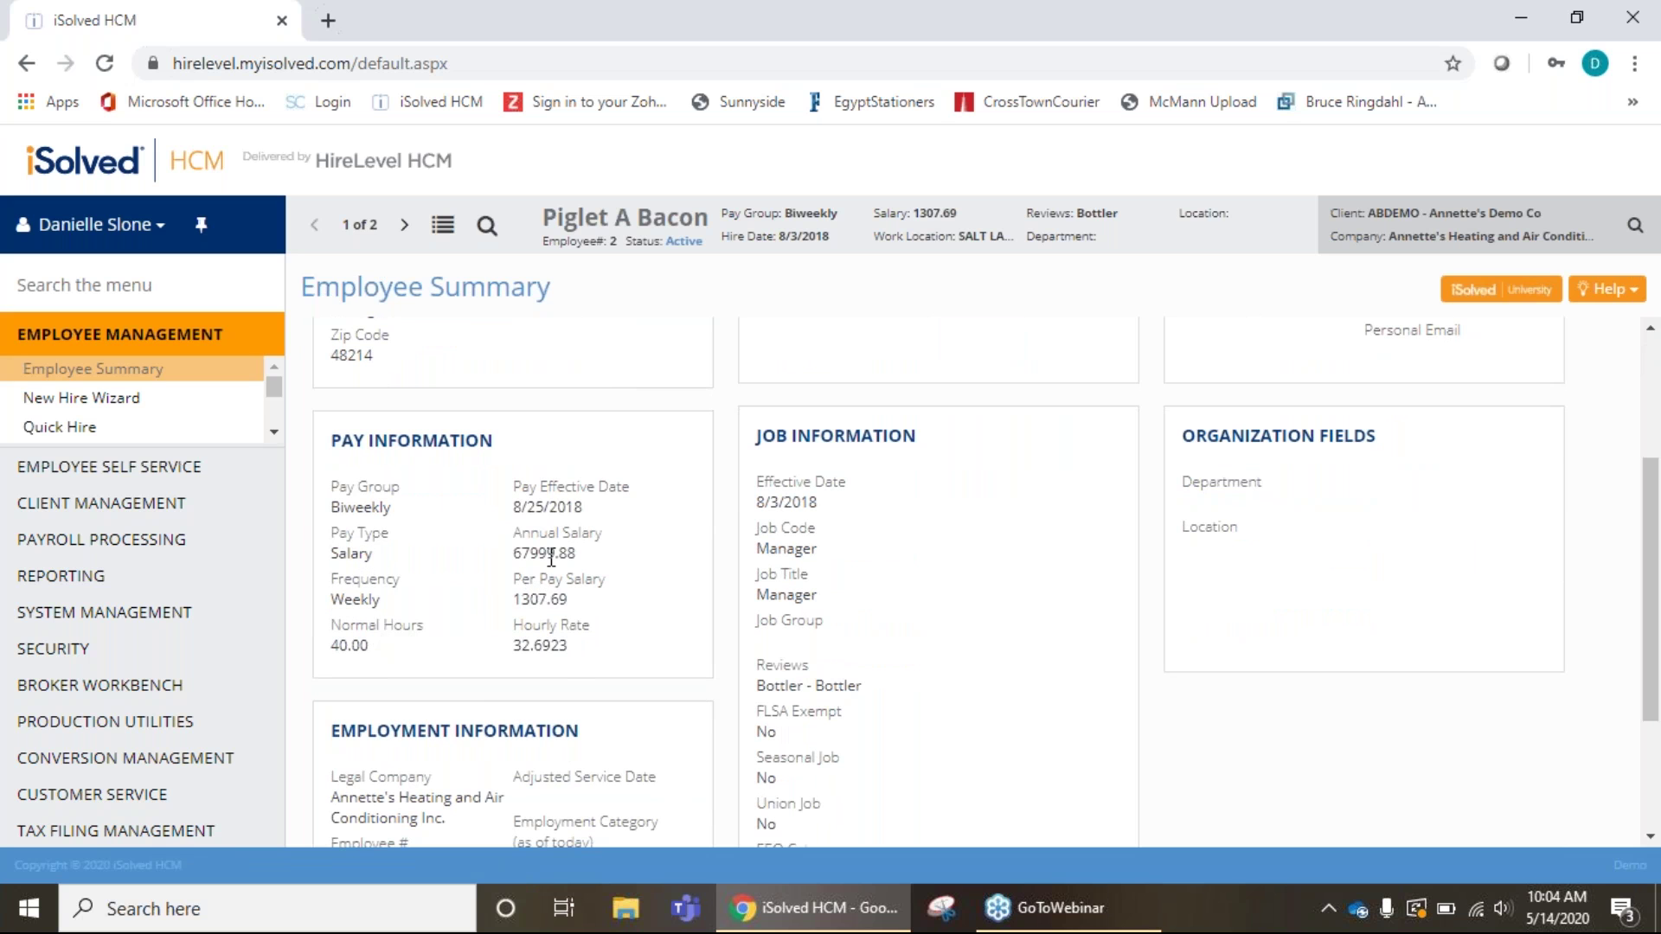
left_click(688, 629)
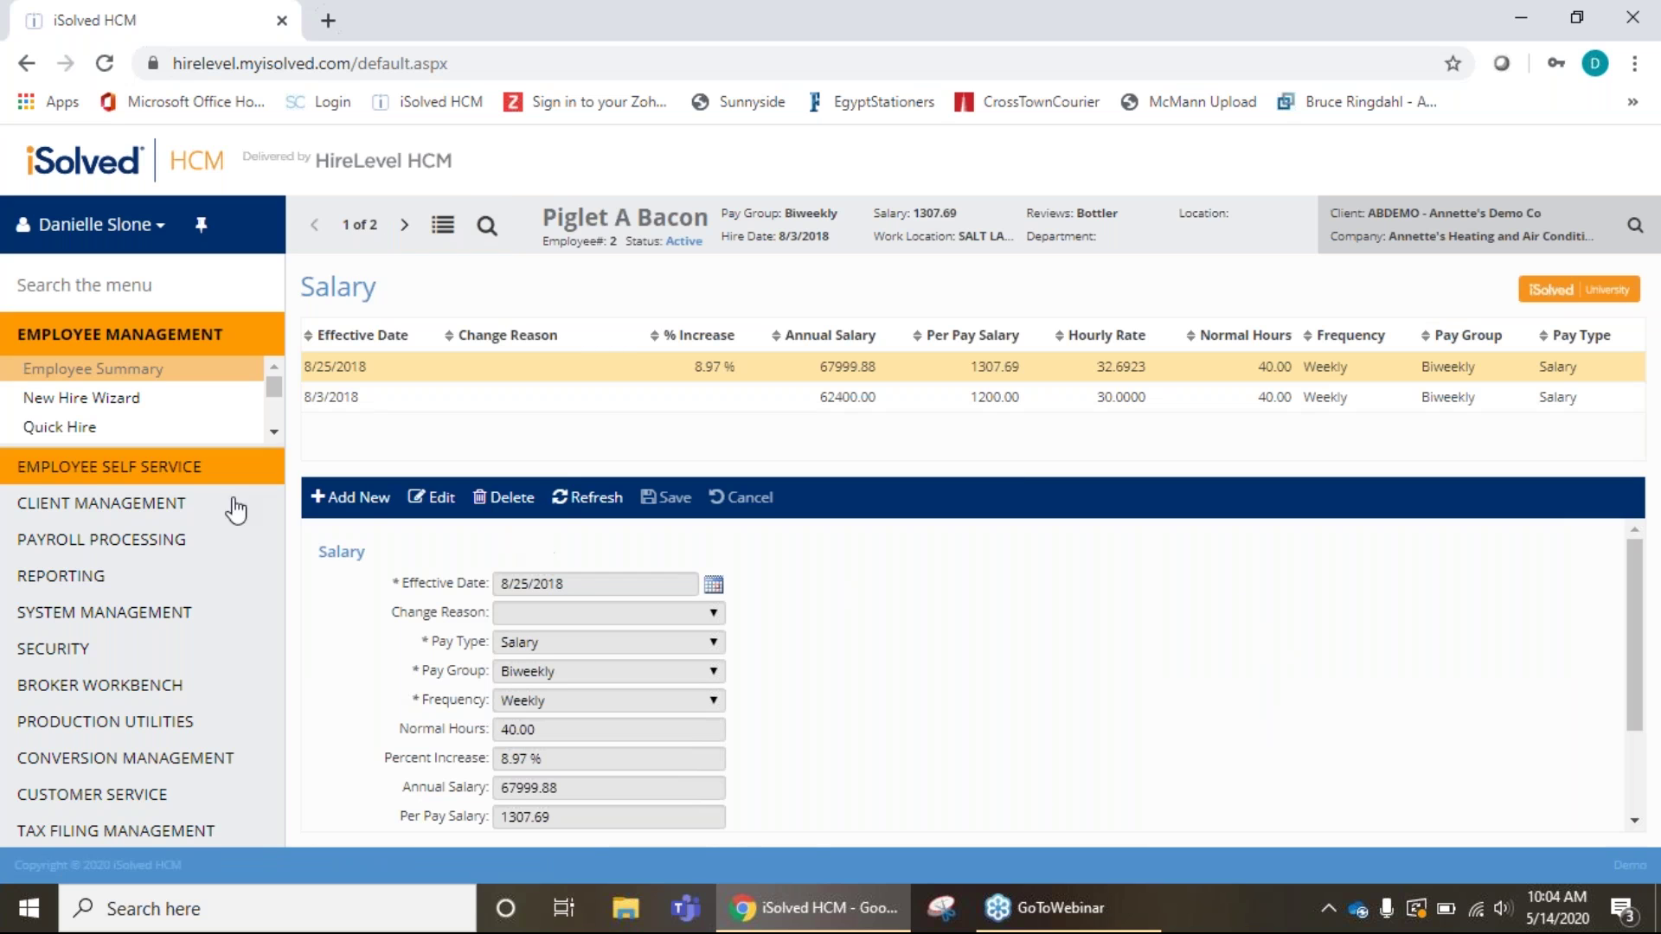
left_click(130, 372)
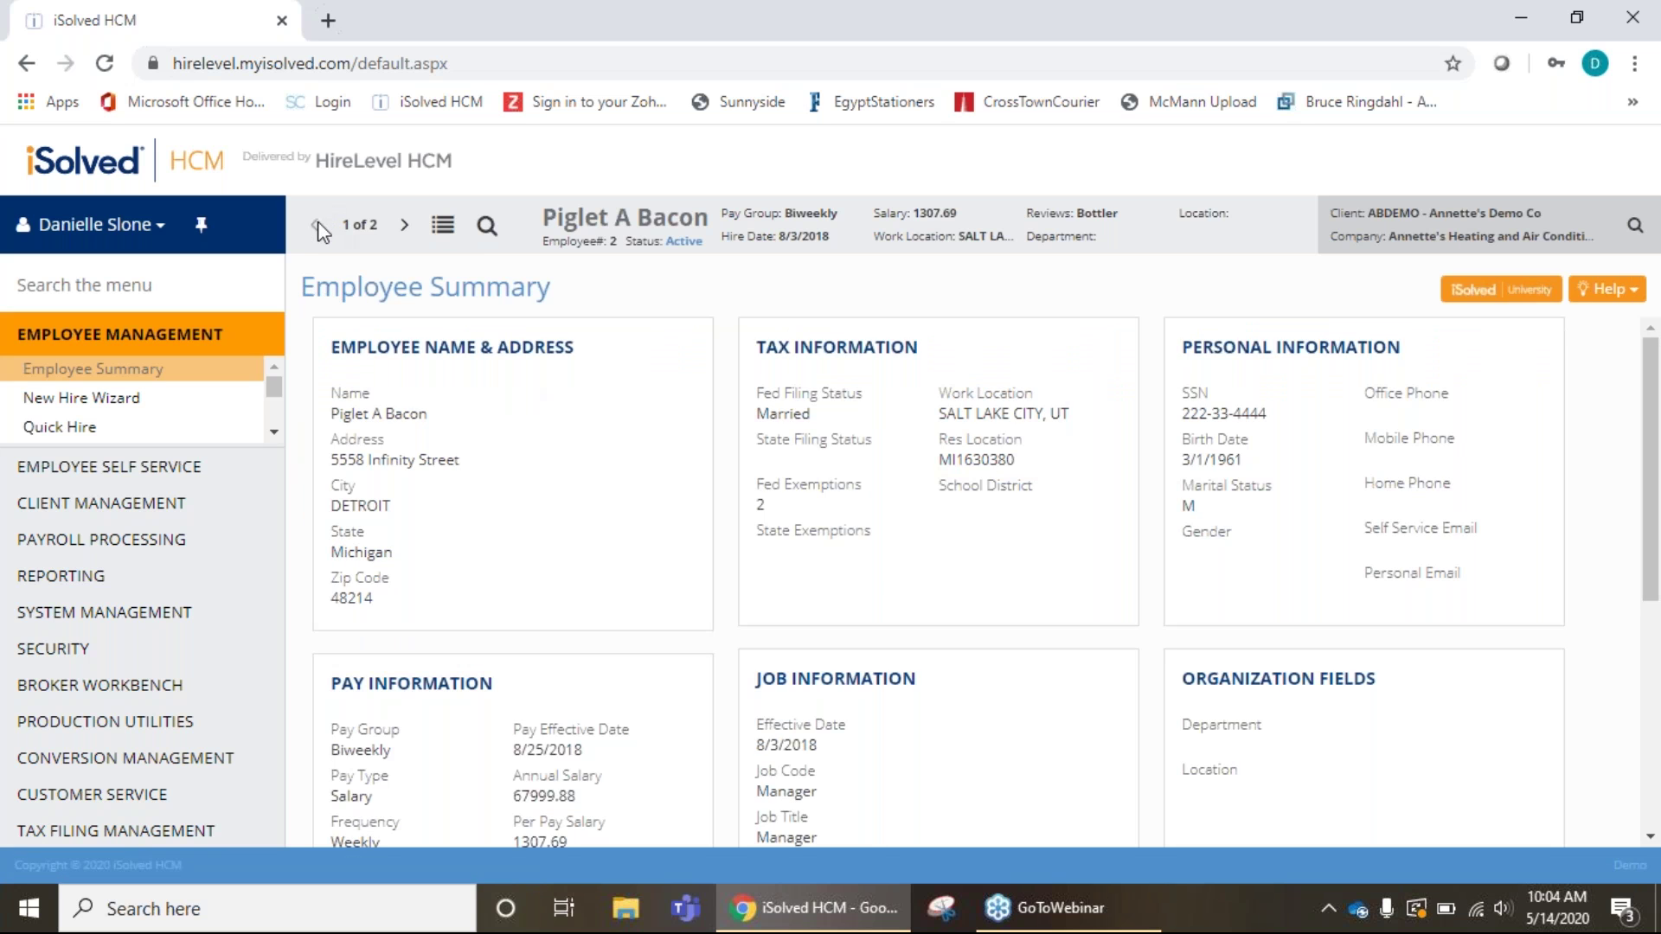
left_click(404, 226)
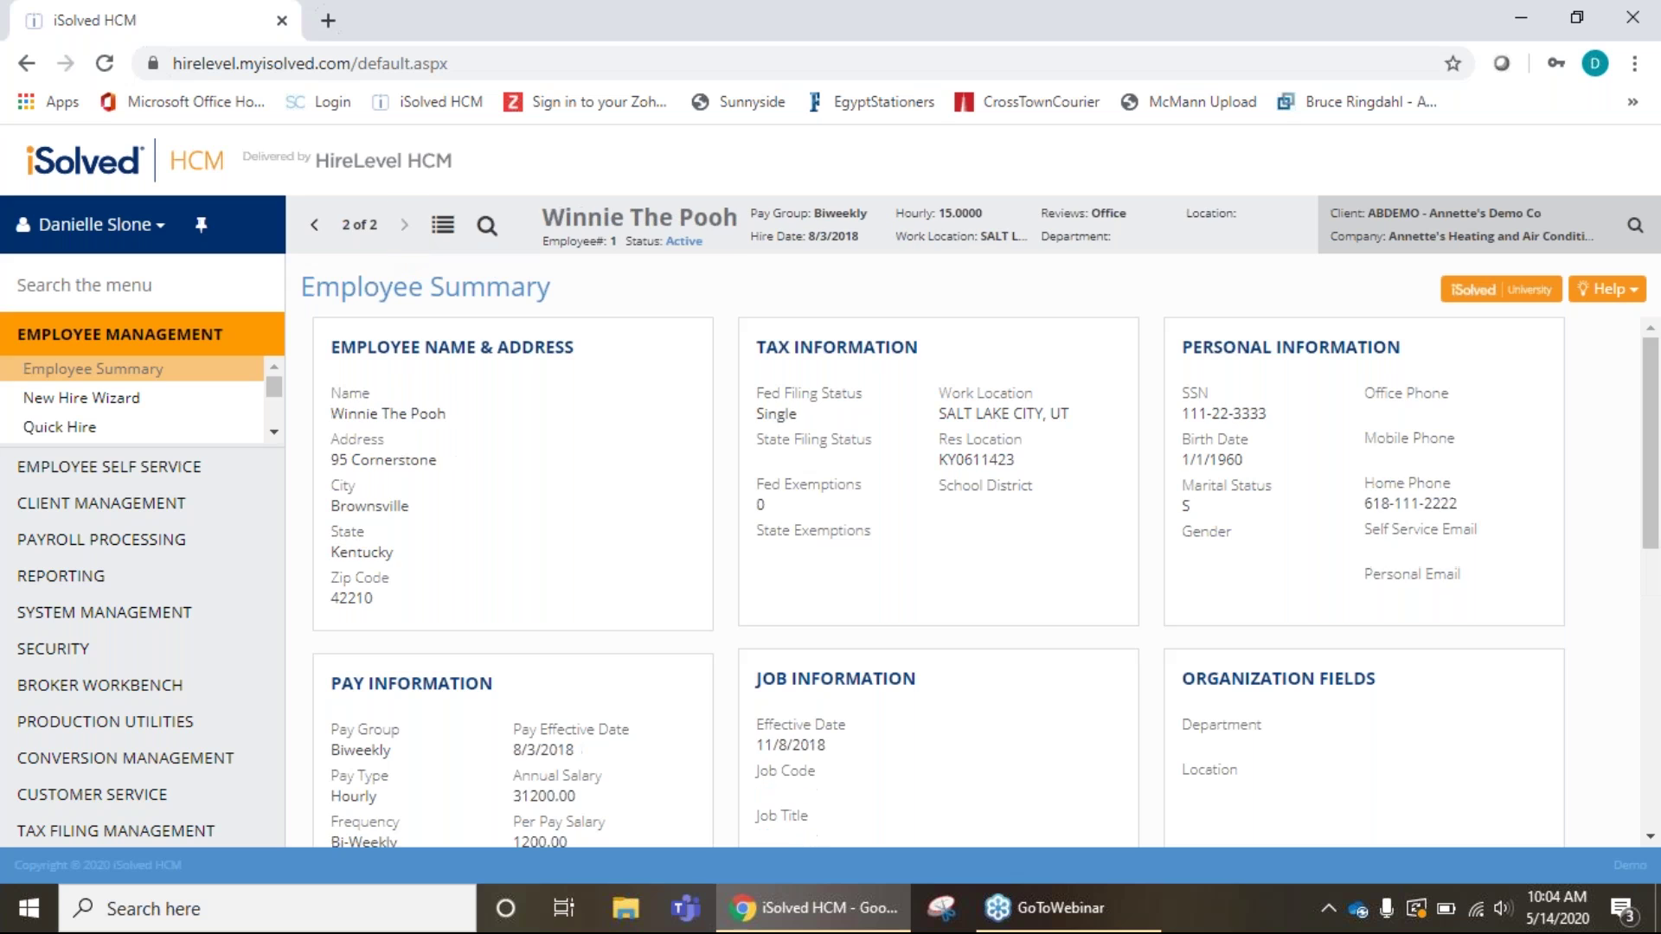
left_click(444, 231)
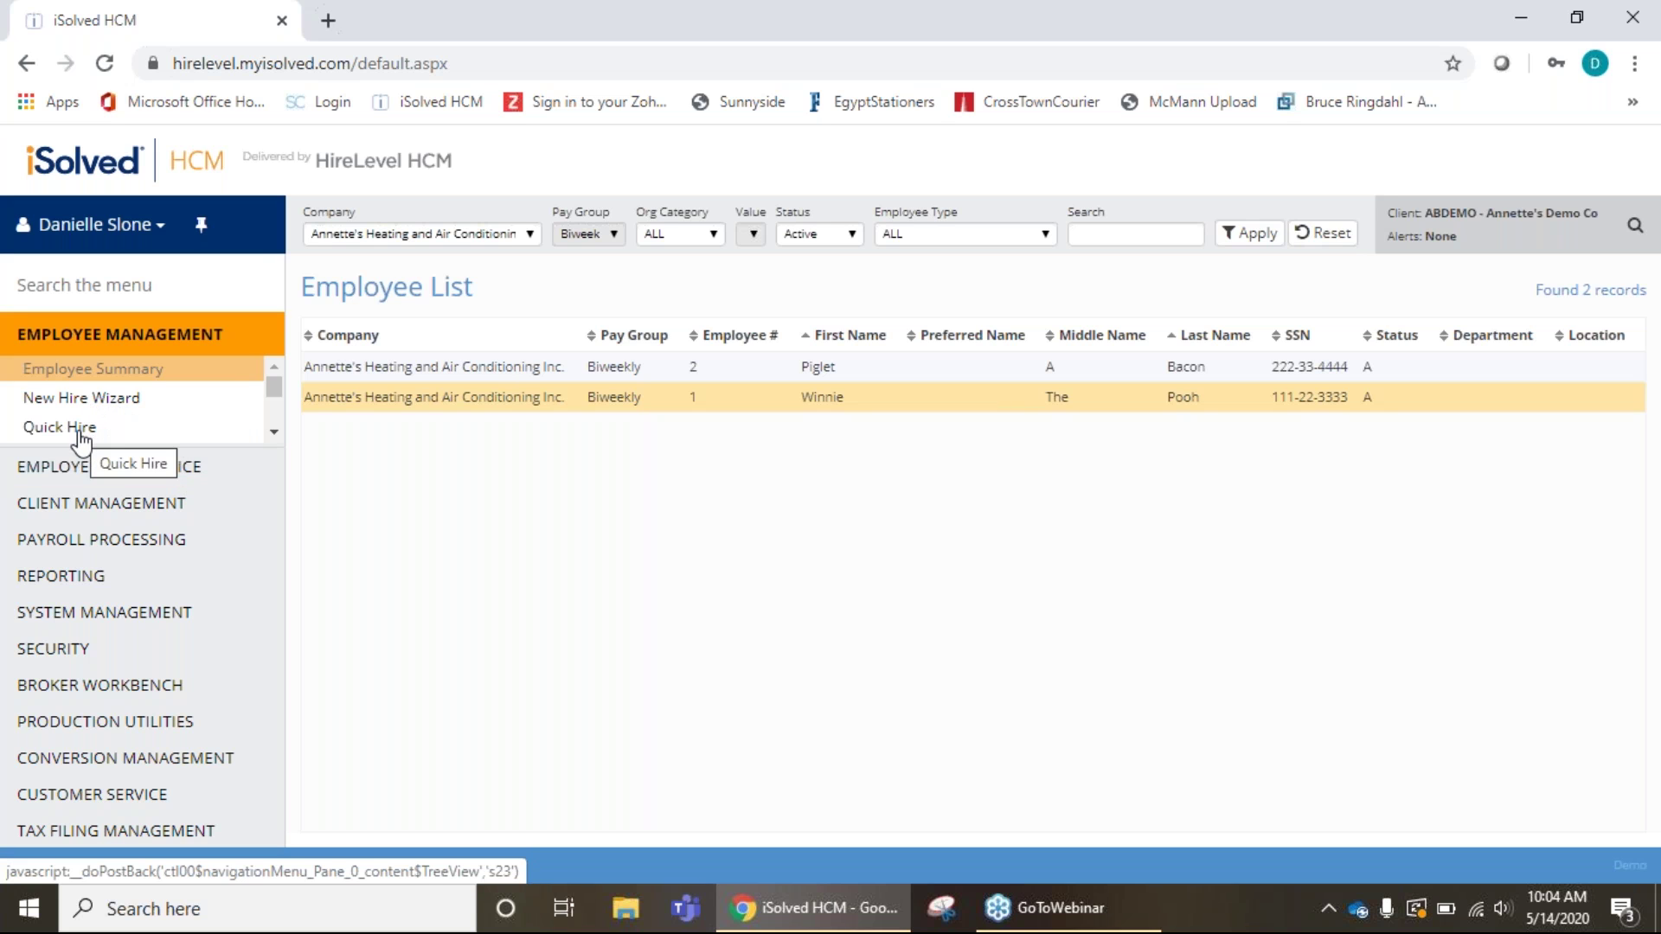
Start the New Hire Wizard and look over its first page.
left_click(137, 410)
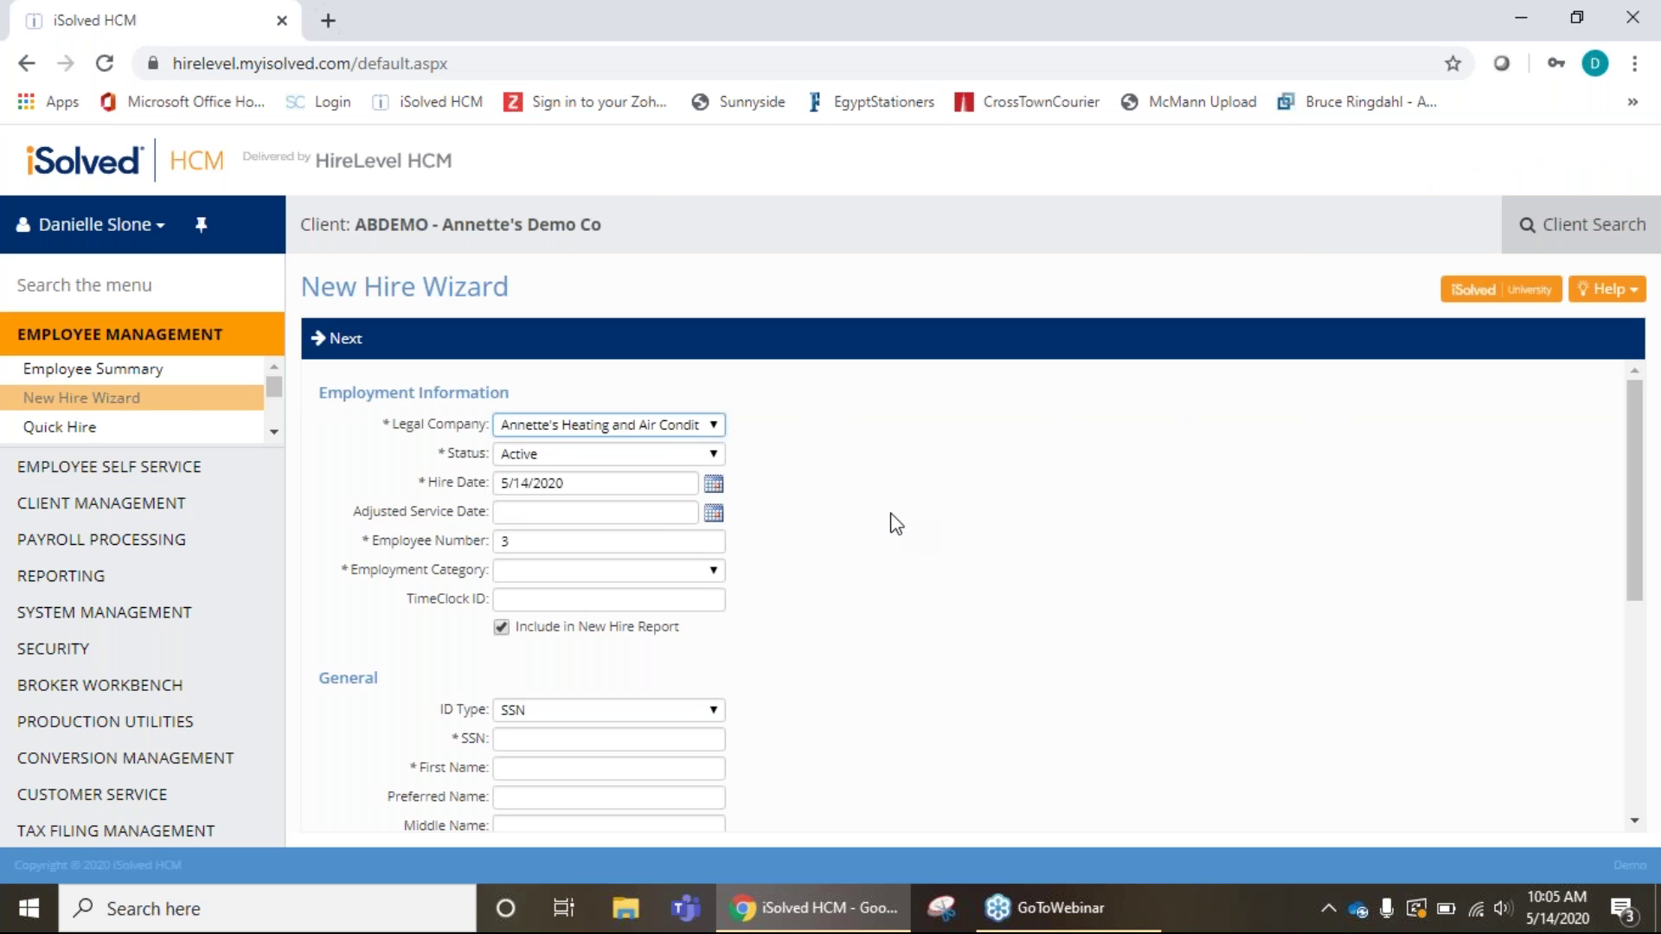
scroll(731, 671, "down", 5)
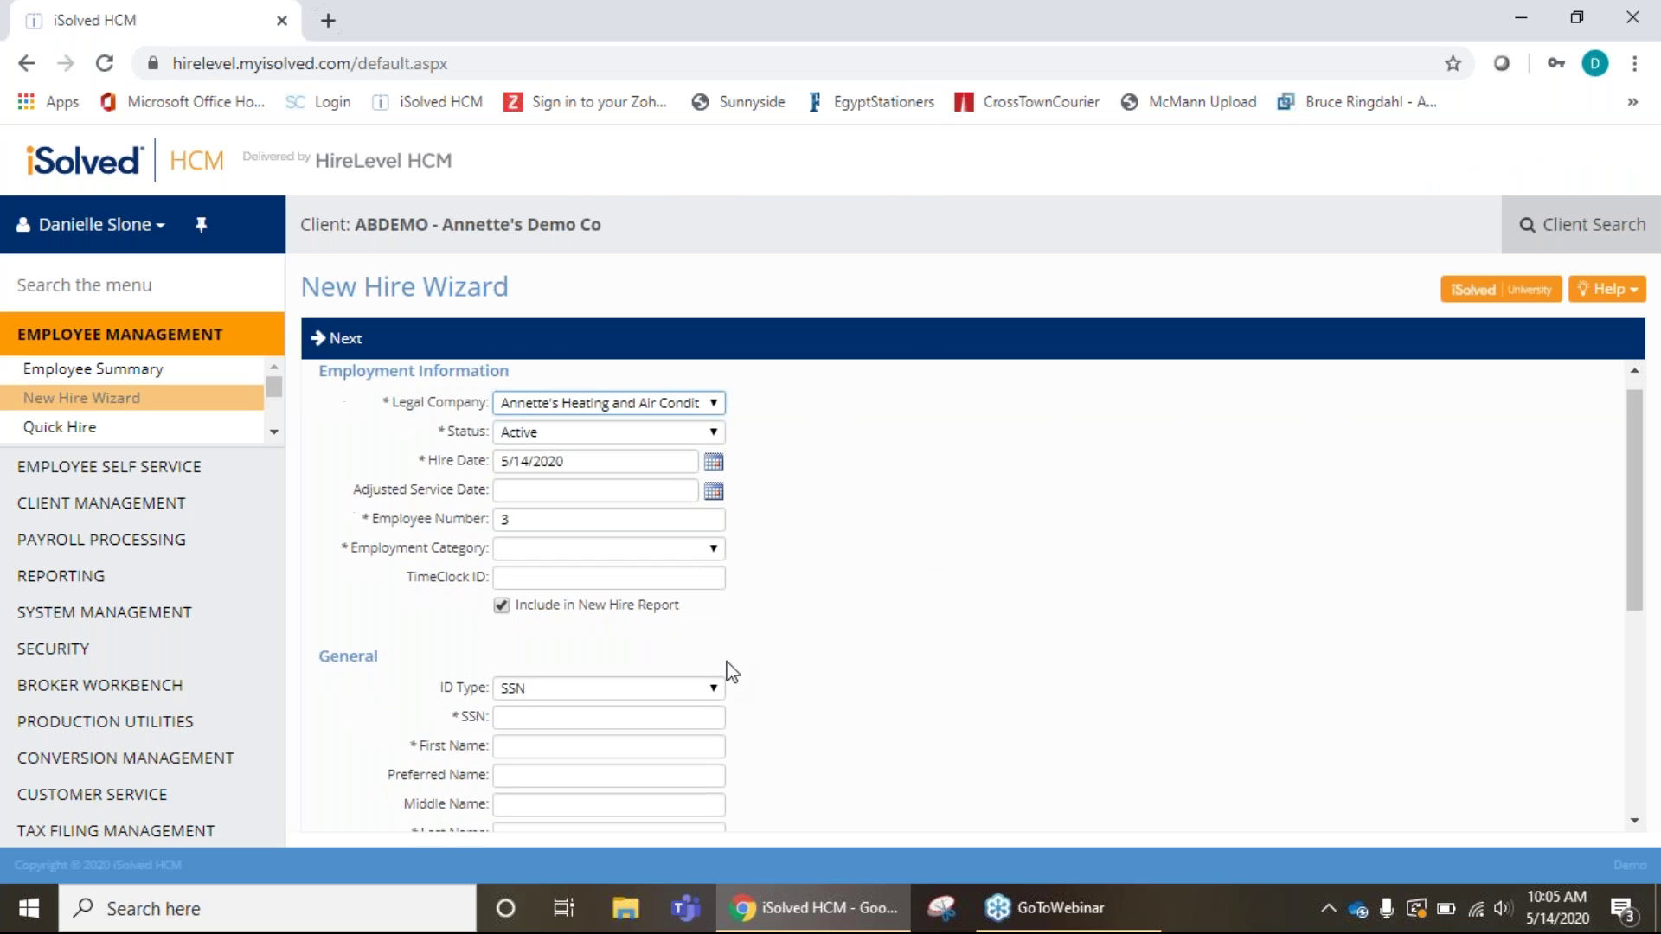
scroll(934, 653, "up", 5)
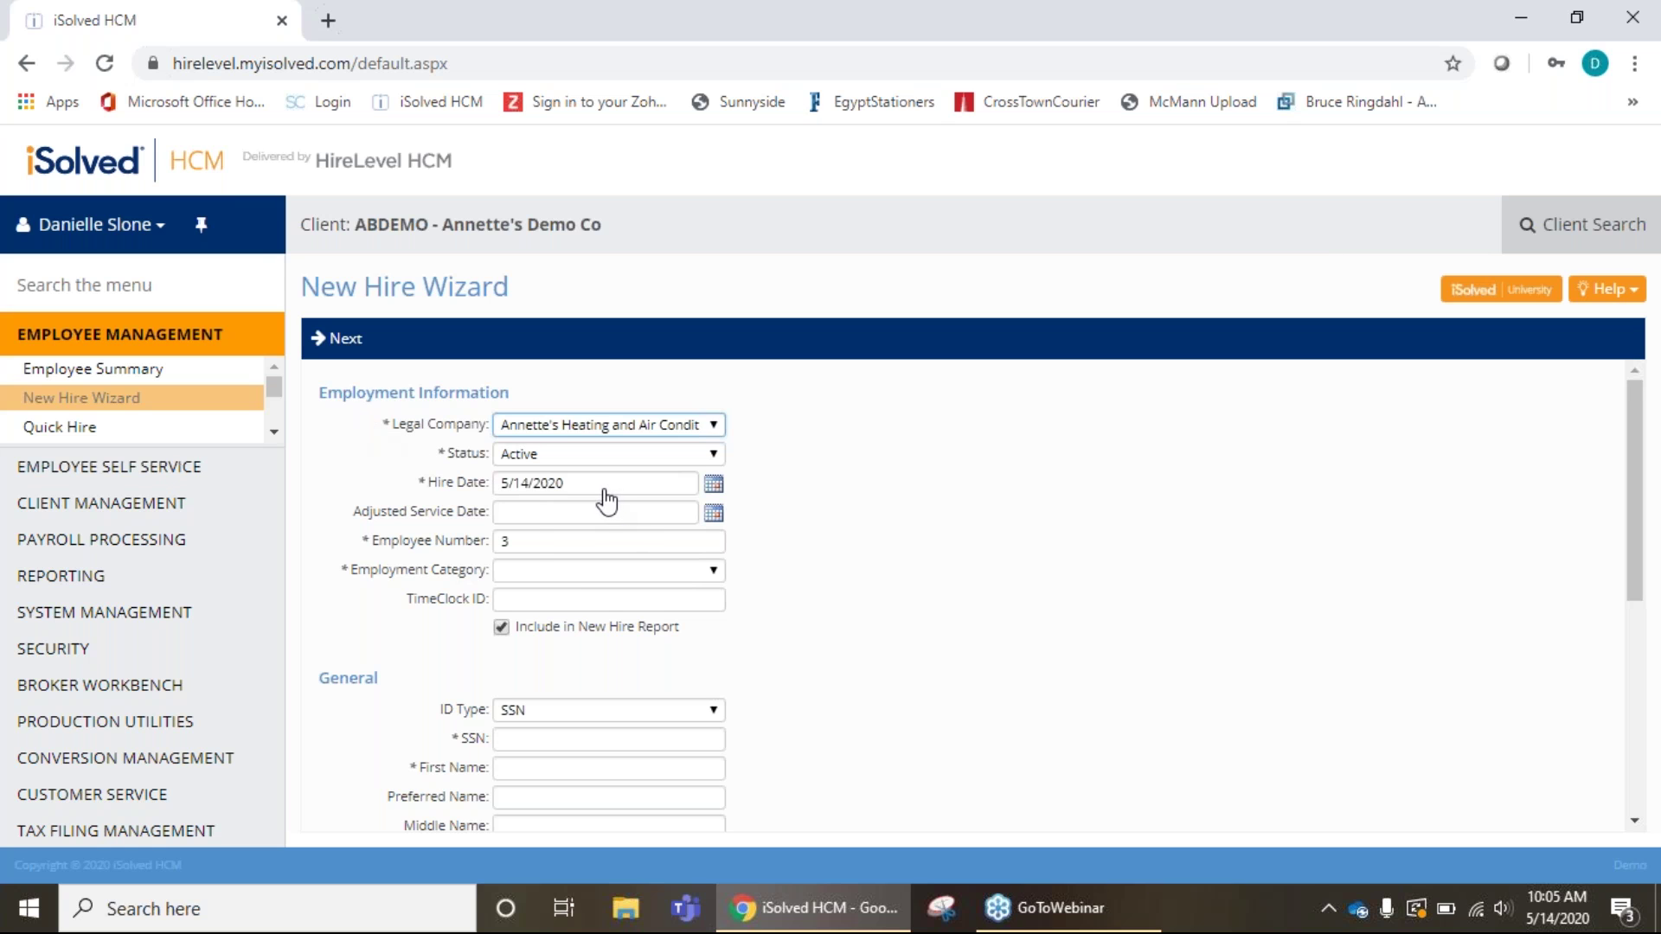
scroll(730, 632, "down", 2)
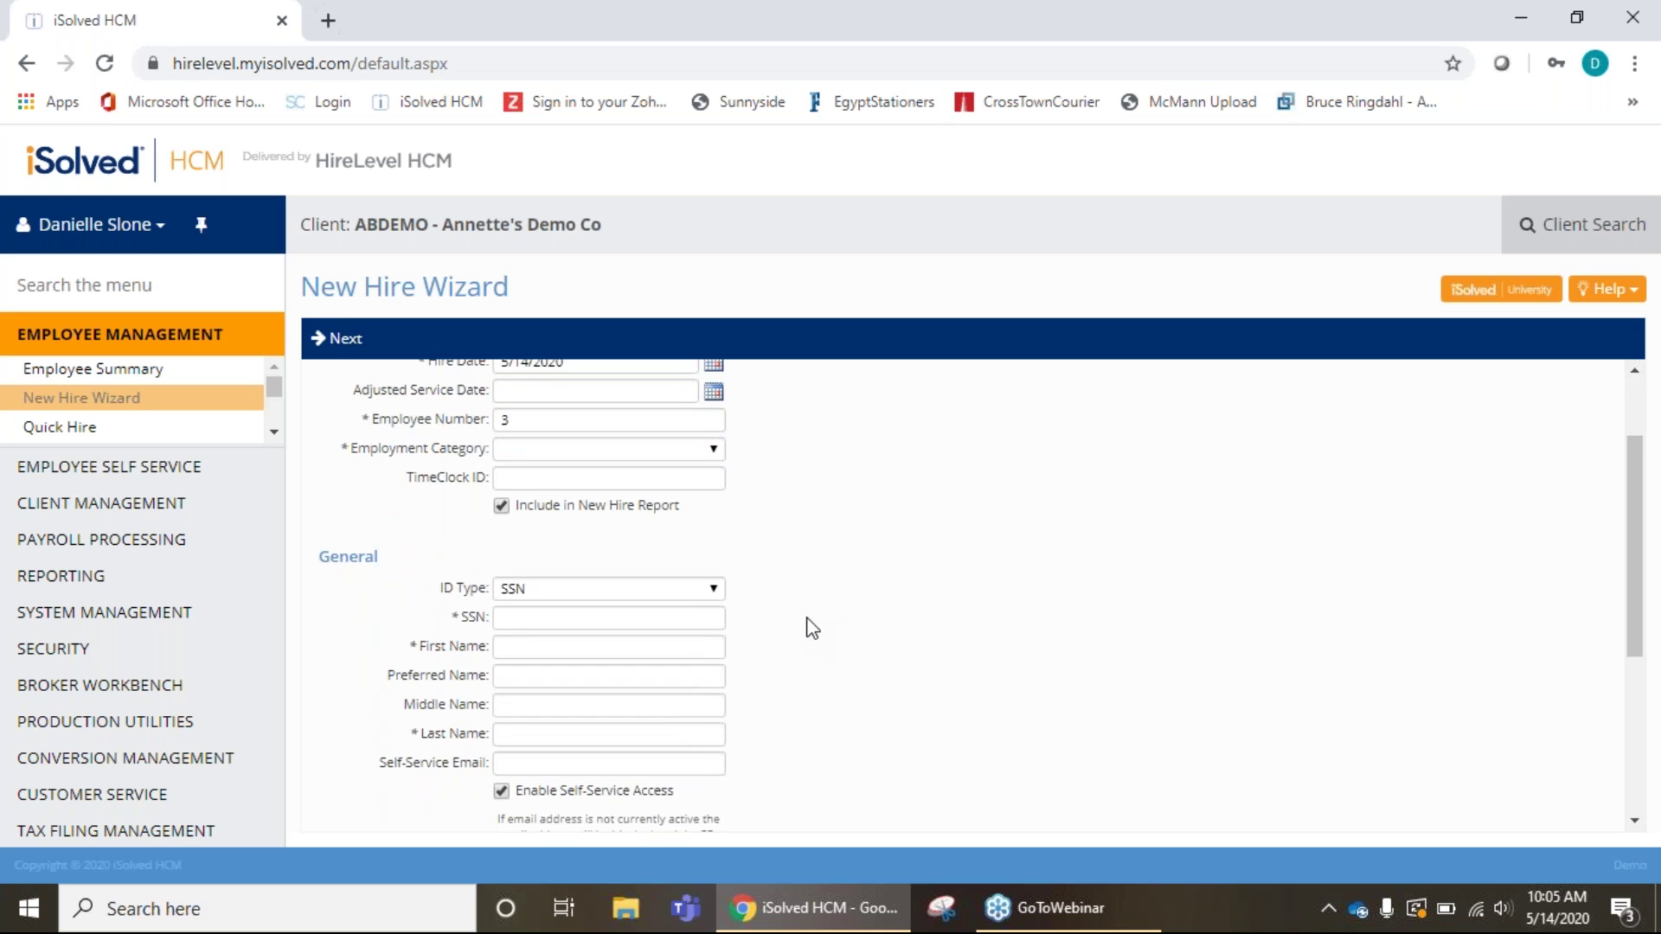
scroll(812, 628, "up", 2)
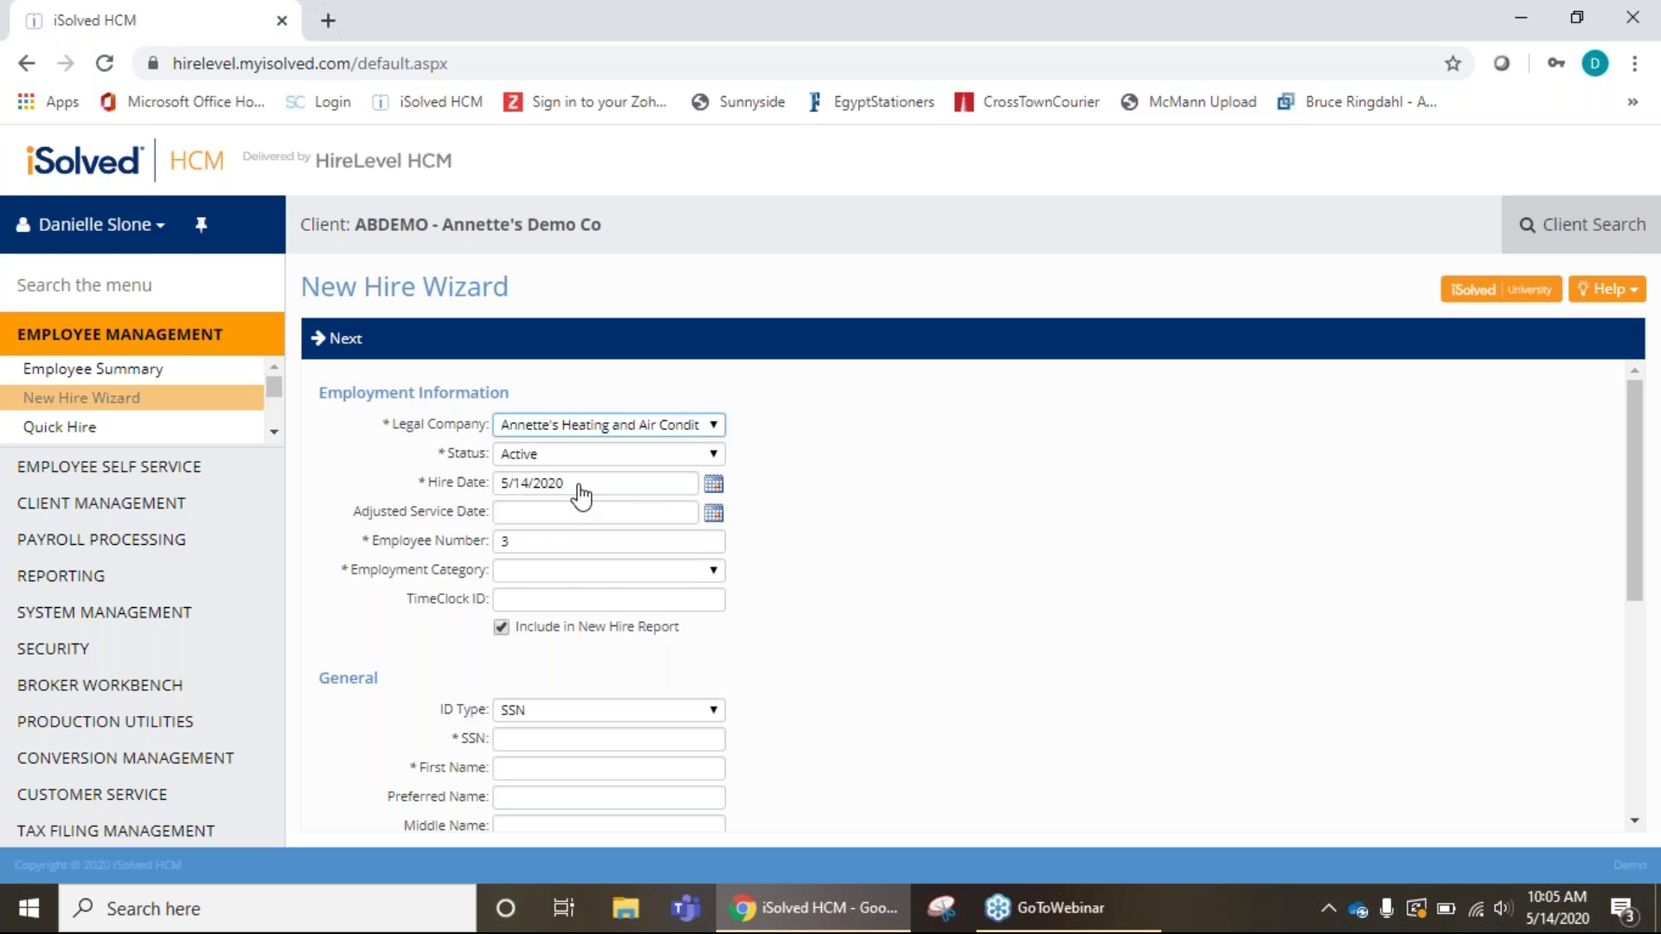
Set the hire date to April 20, 2020 and the employment category to Full Time.
left_click(712, 486)
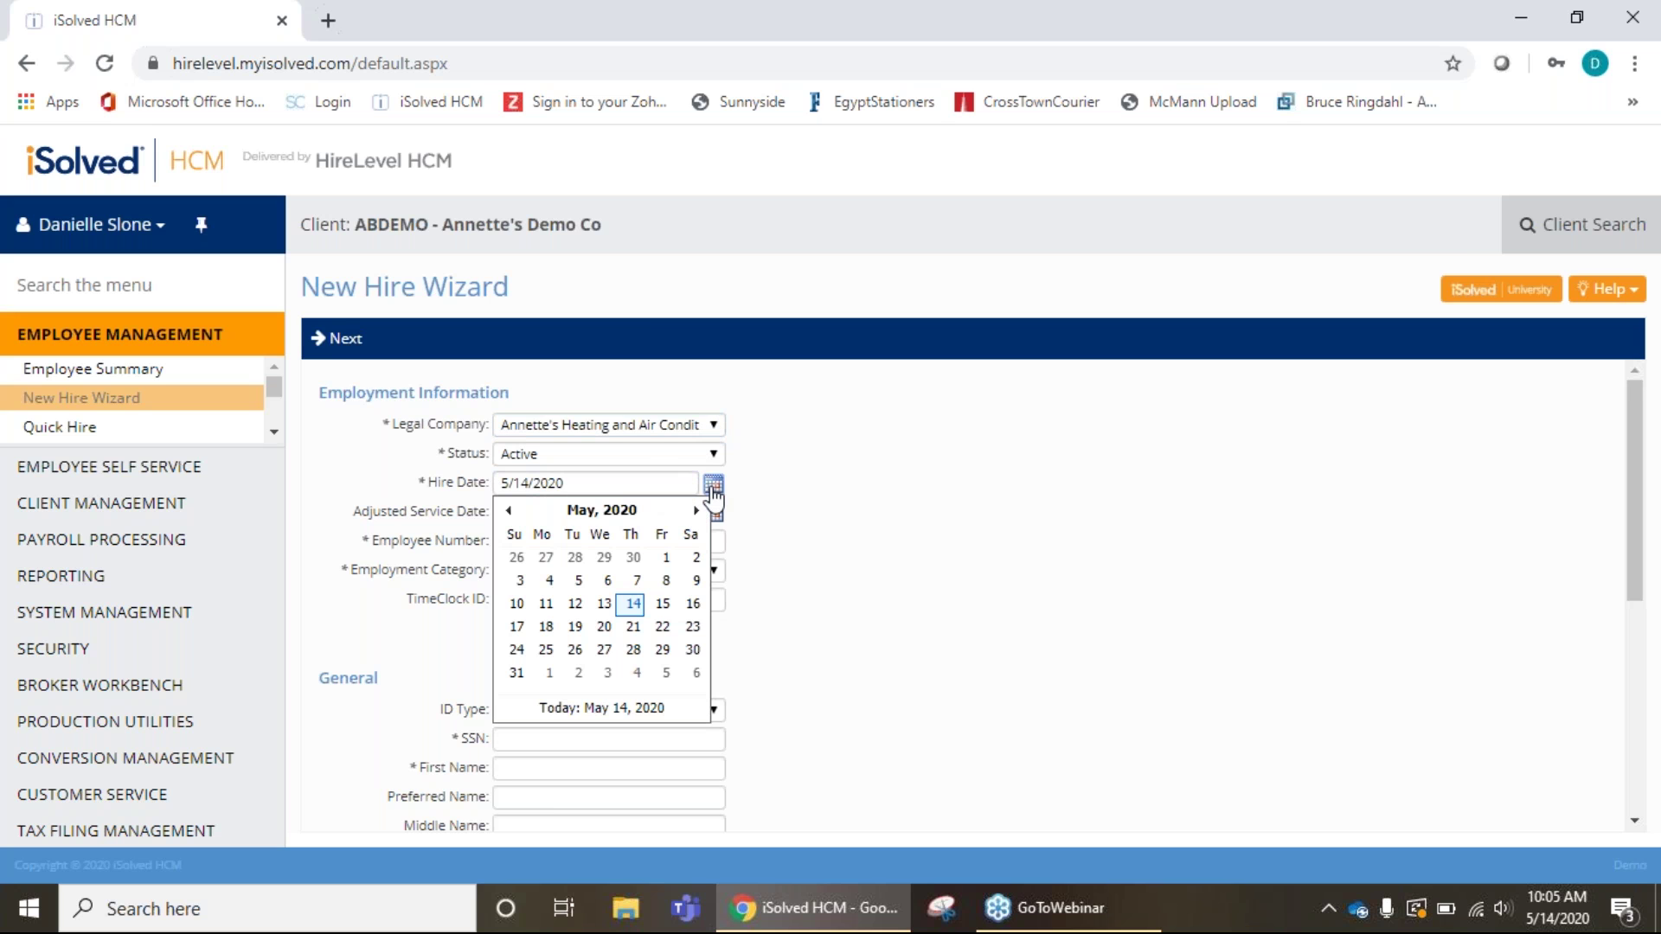
left_click(508, 512)
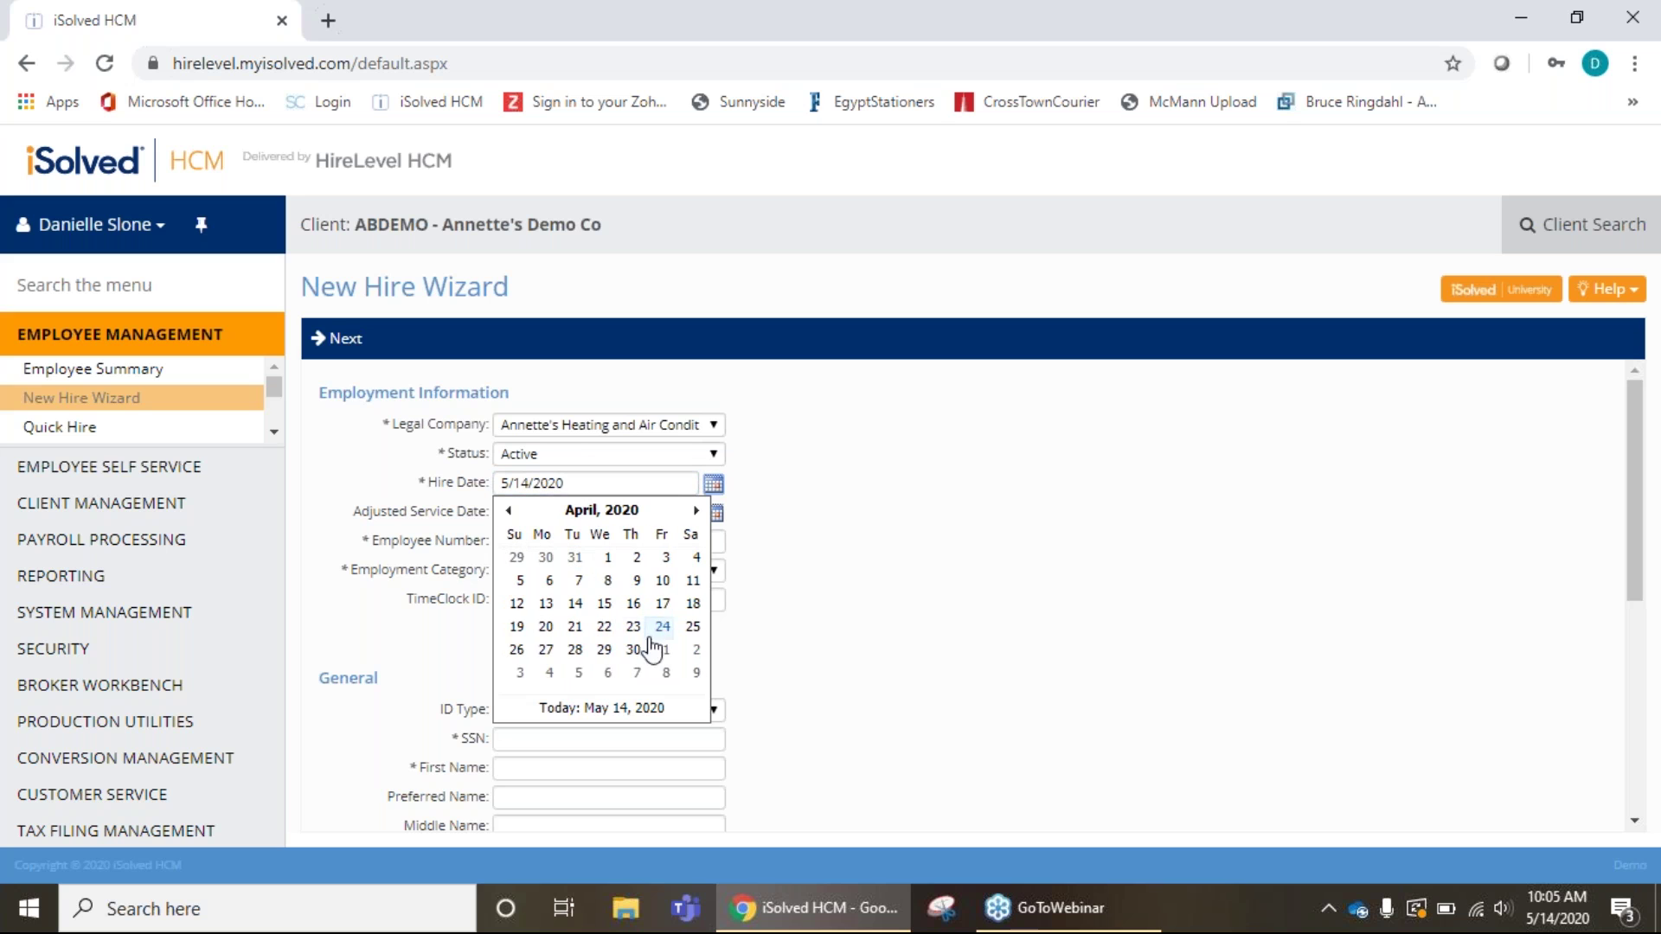
left_click(546, 628)
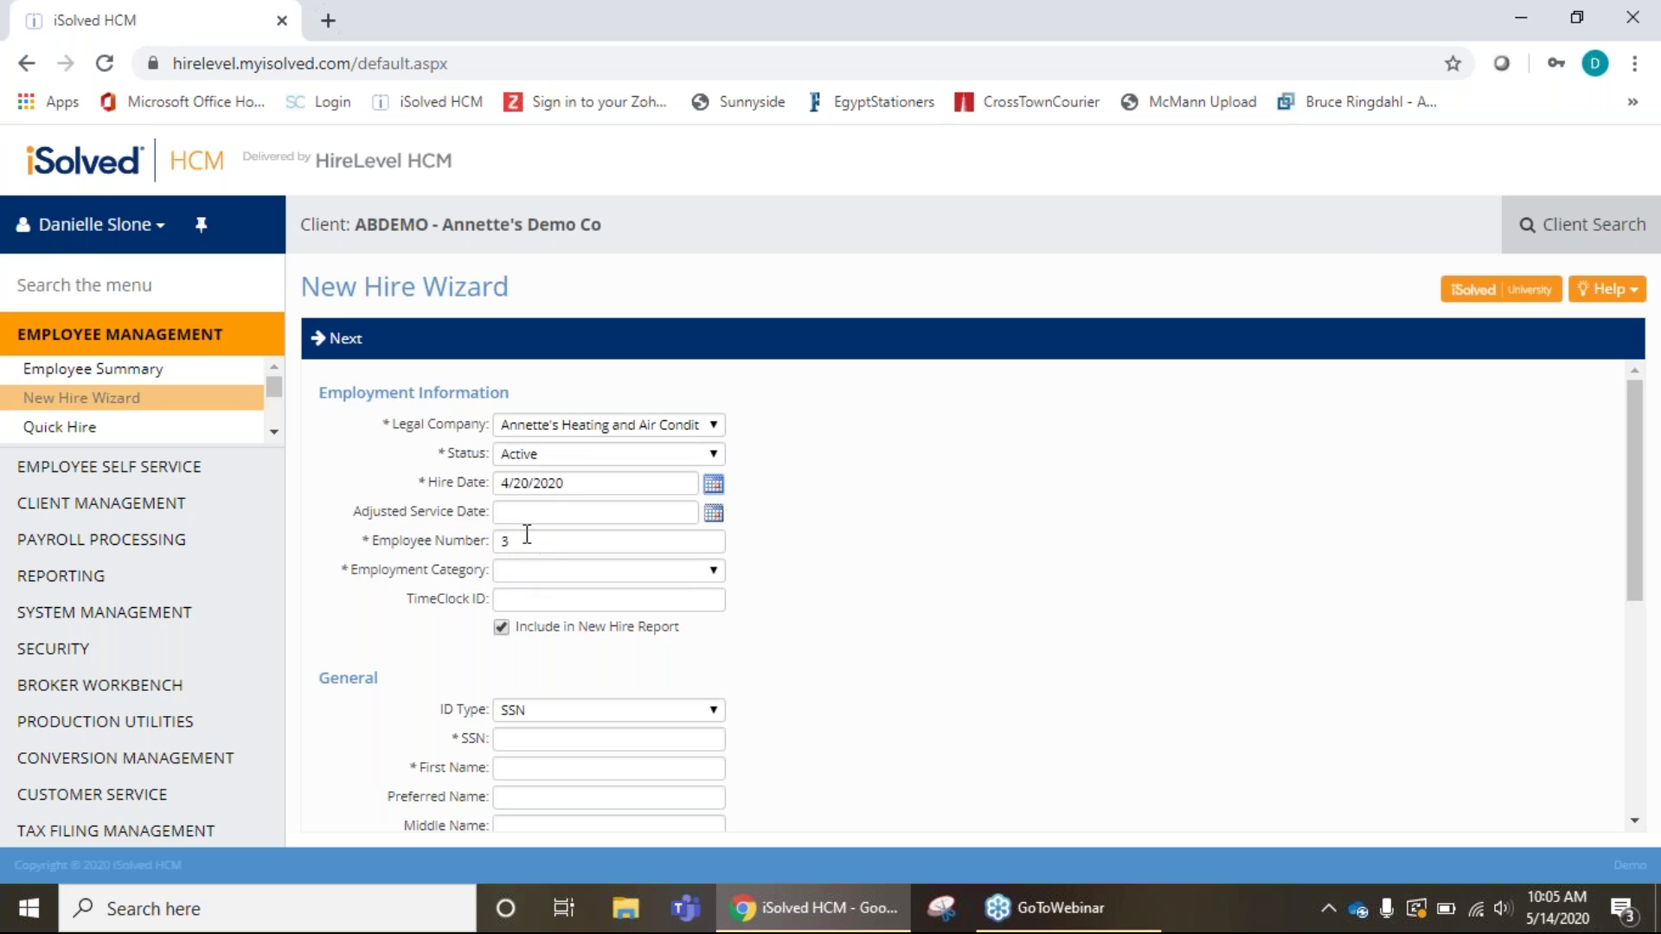
left_click(719, 574)
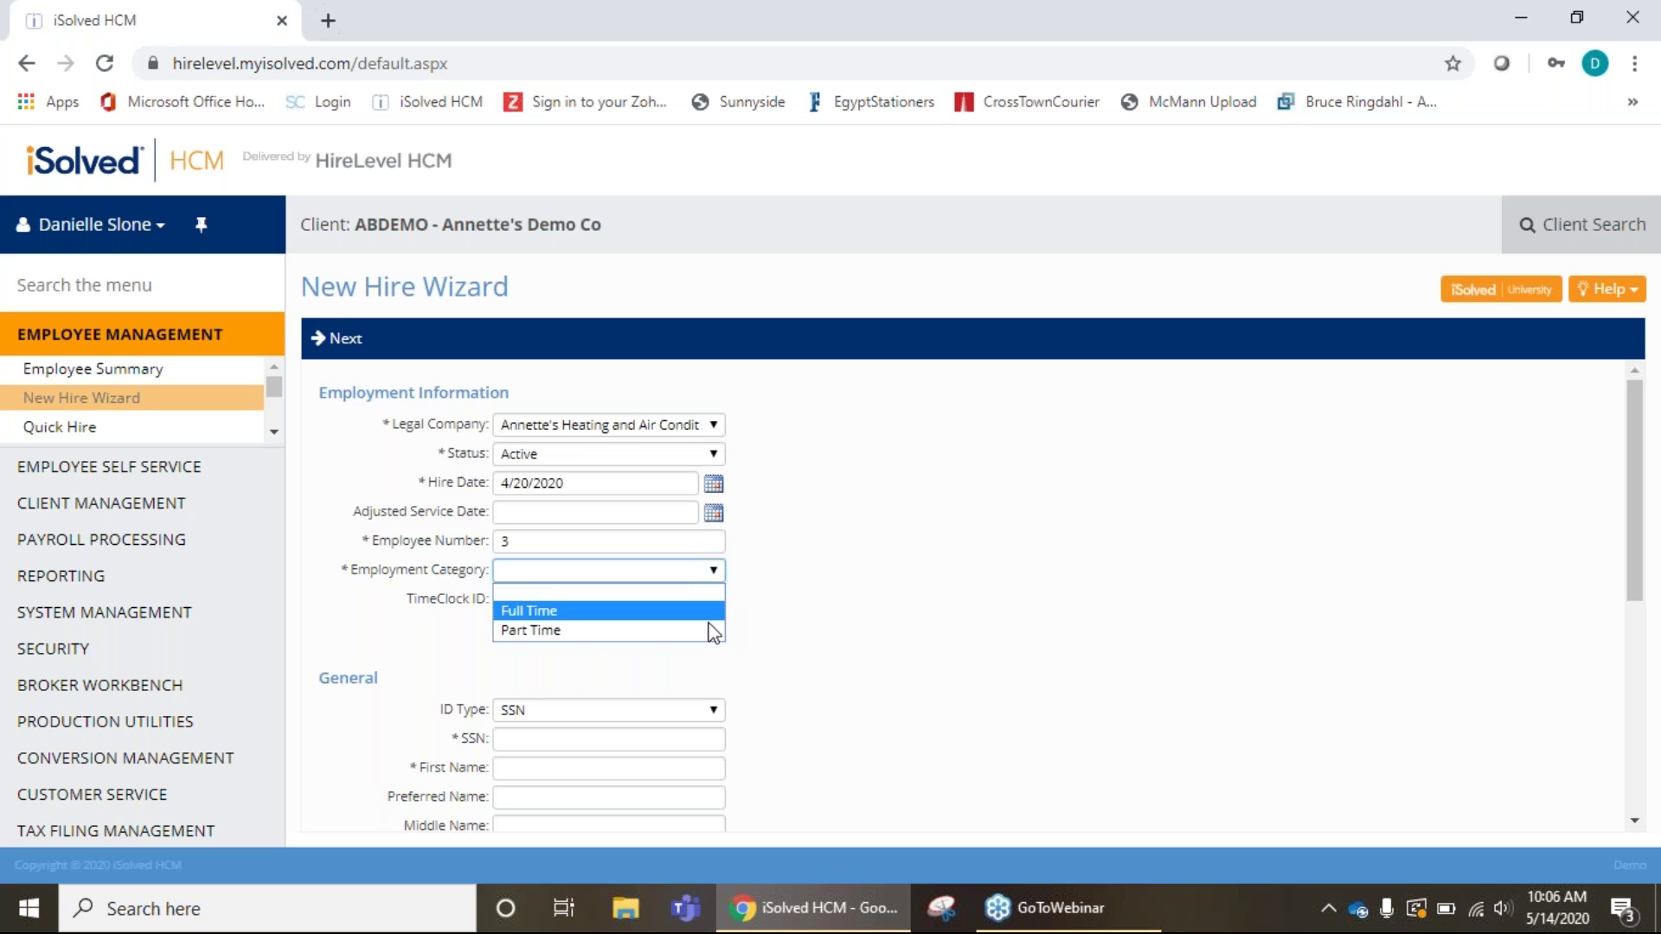
left_click(705, 613)
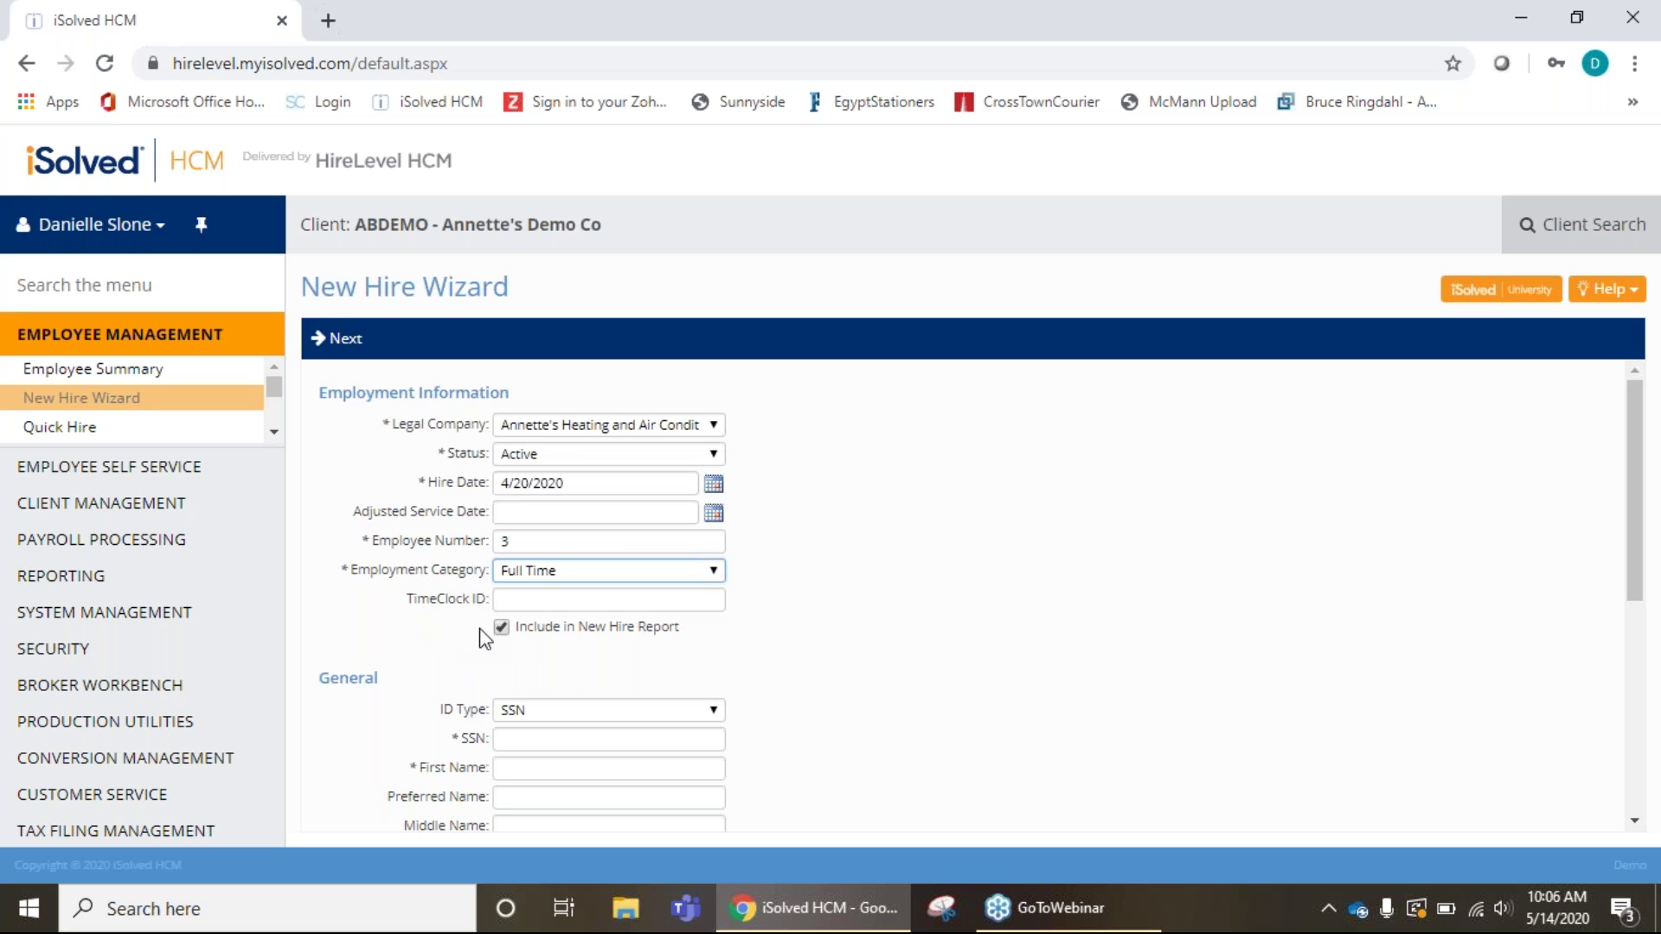
scroll(711, 659, "down", 2)
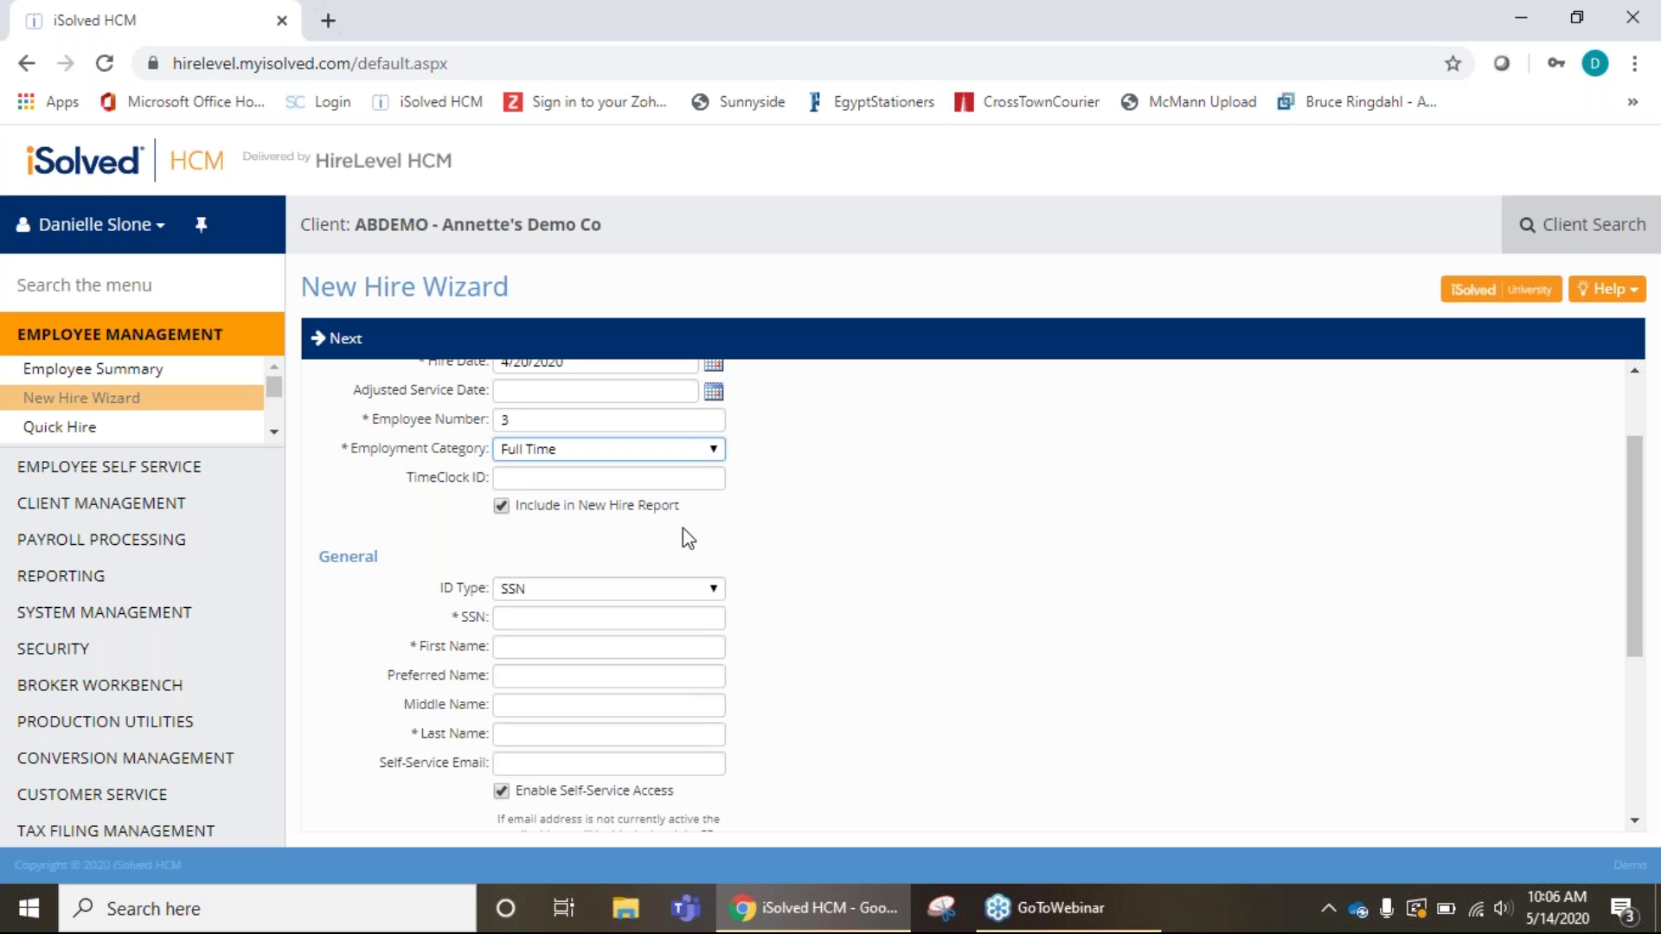
Keep SSN as the ID type and enter the new hire's social security number.
scroll(809, 523, "down", 2)
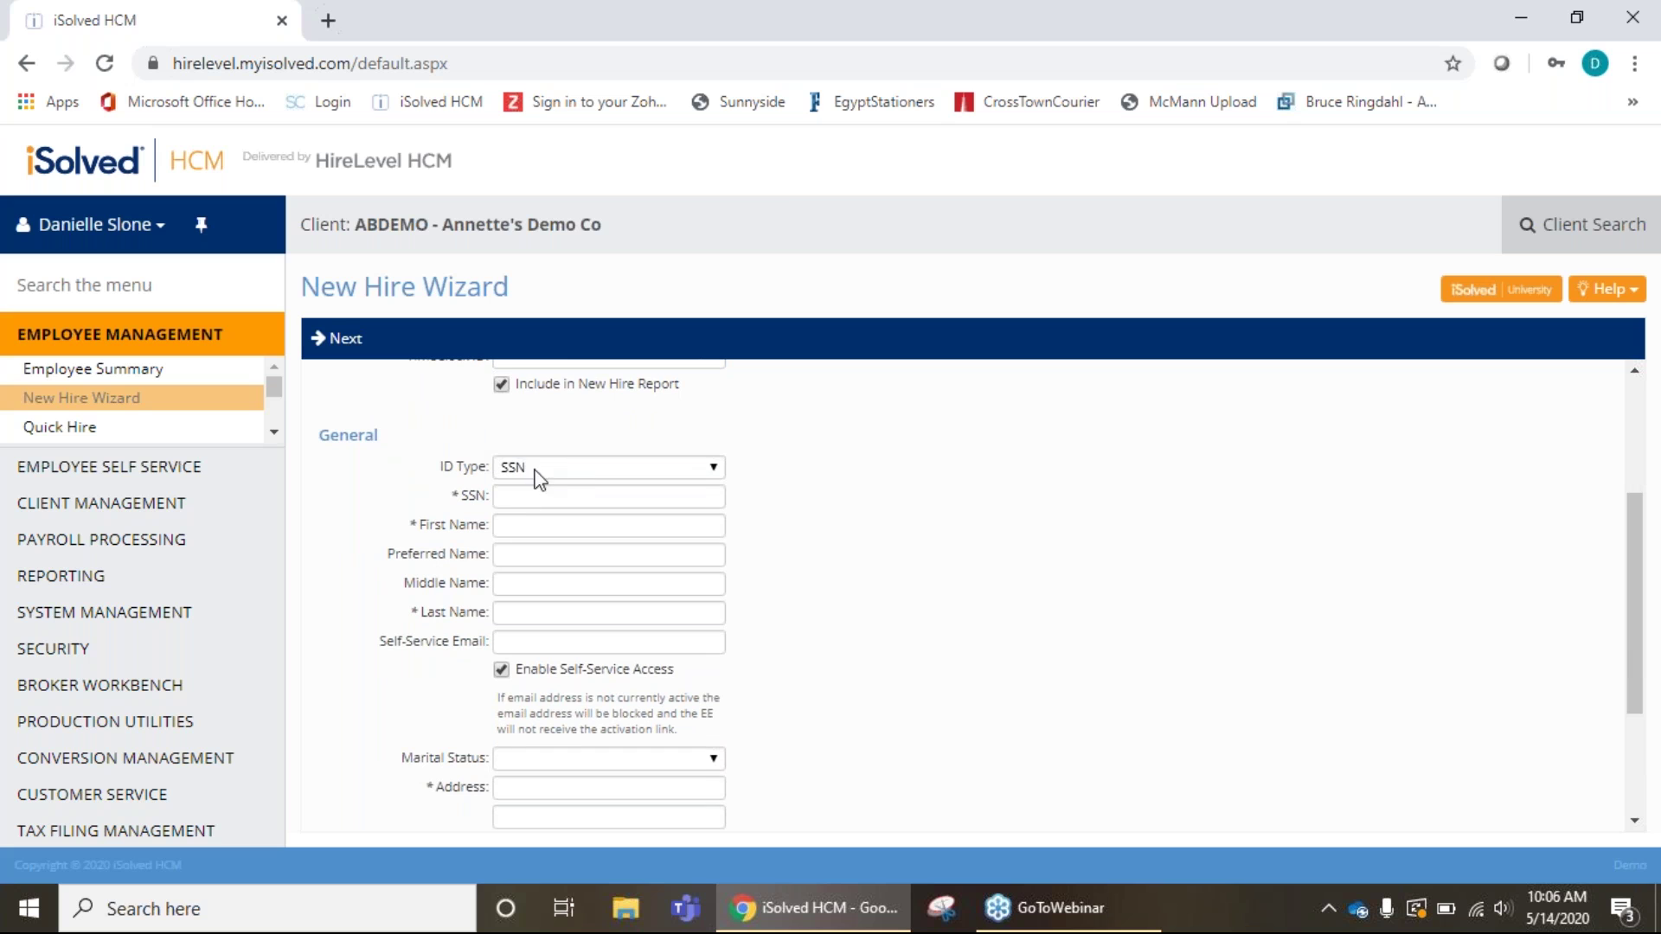
left_click(715, 474)
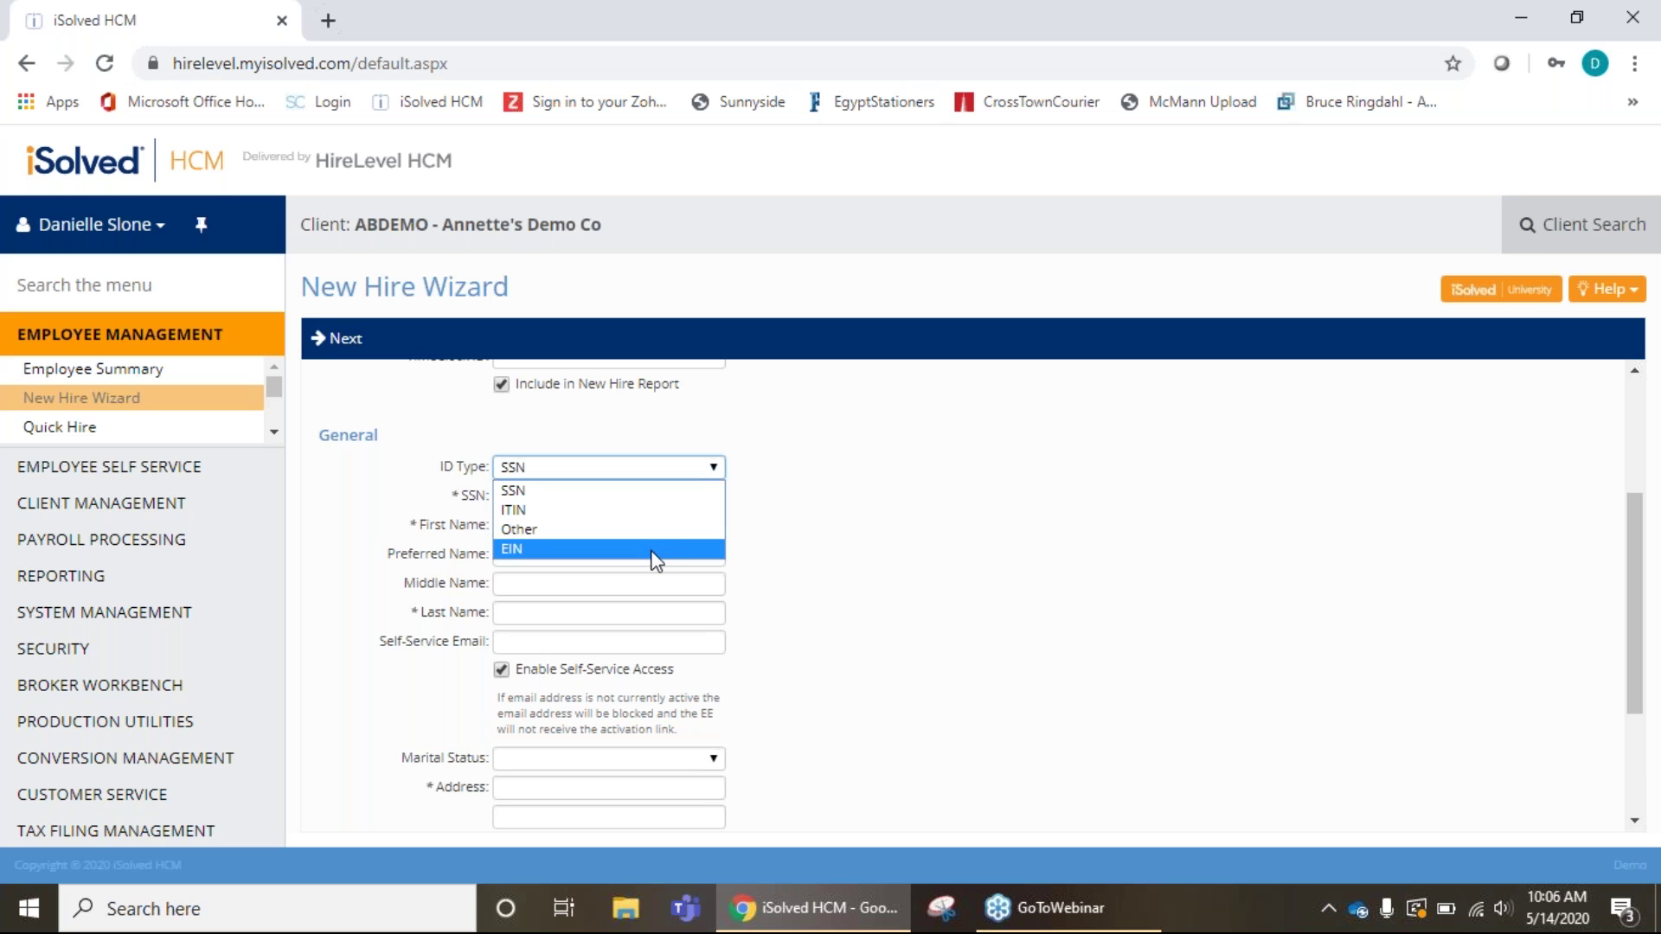
left_click(659, 493)
left_click(645, 498)
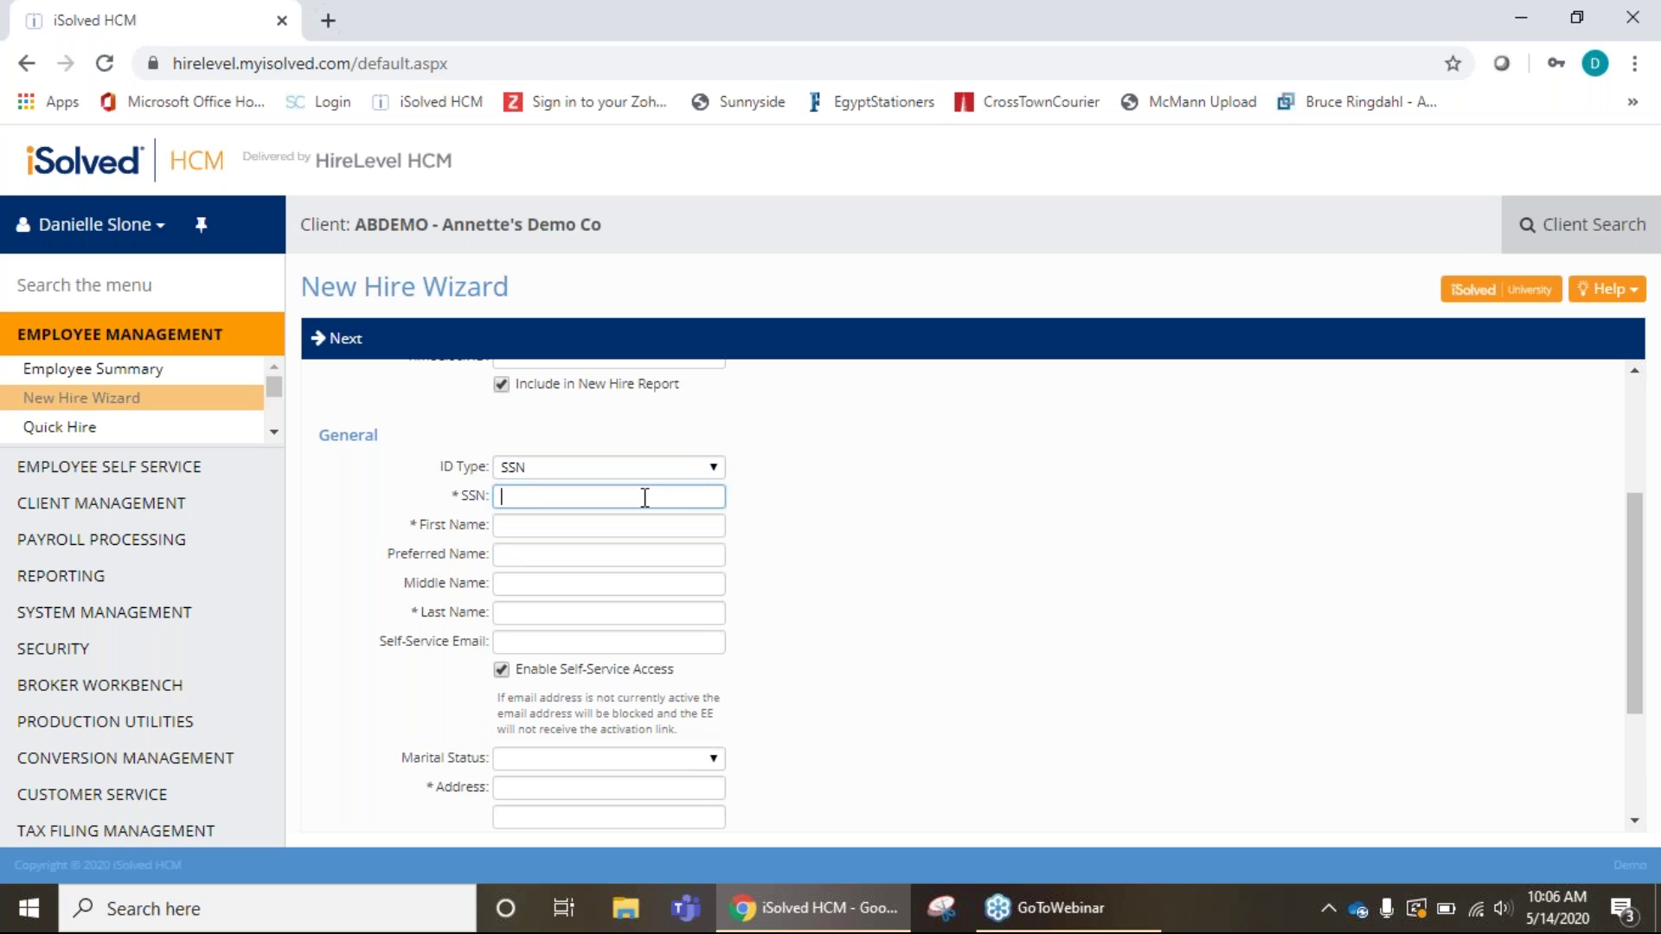
type("123456789")
Enter the new hire's first name, preferred name and last name.
left_click(613, 522)
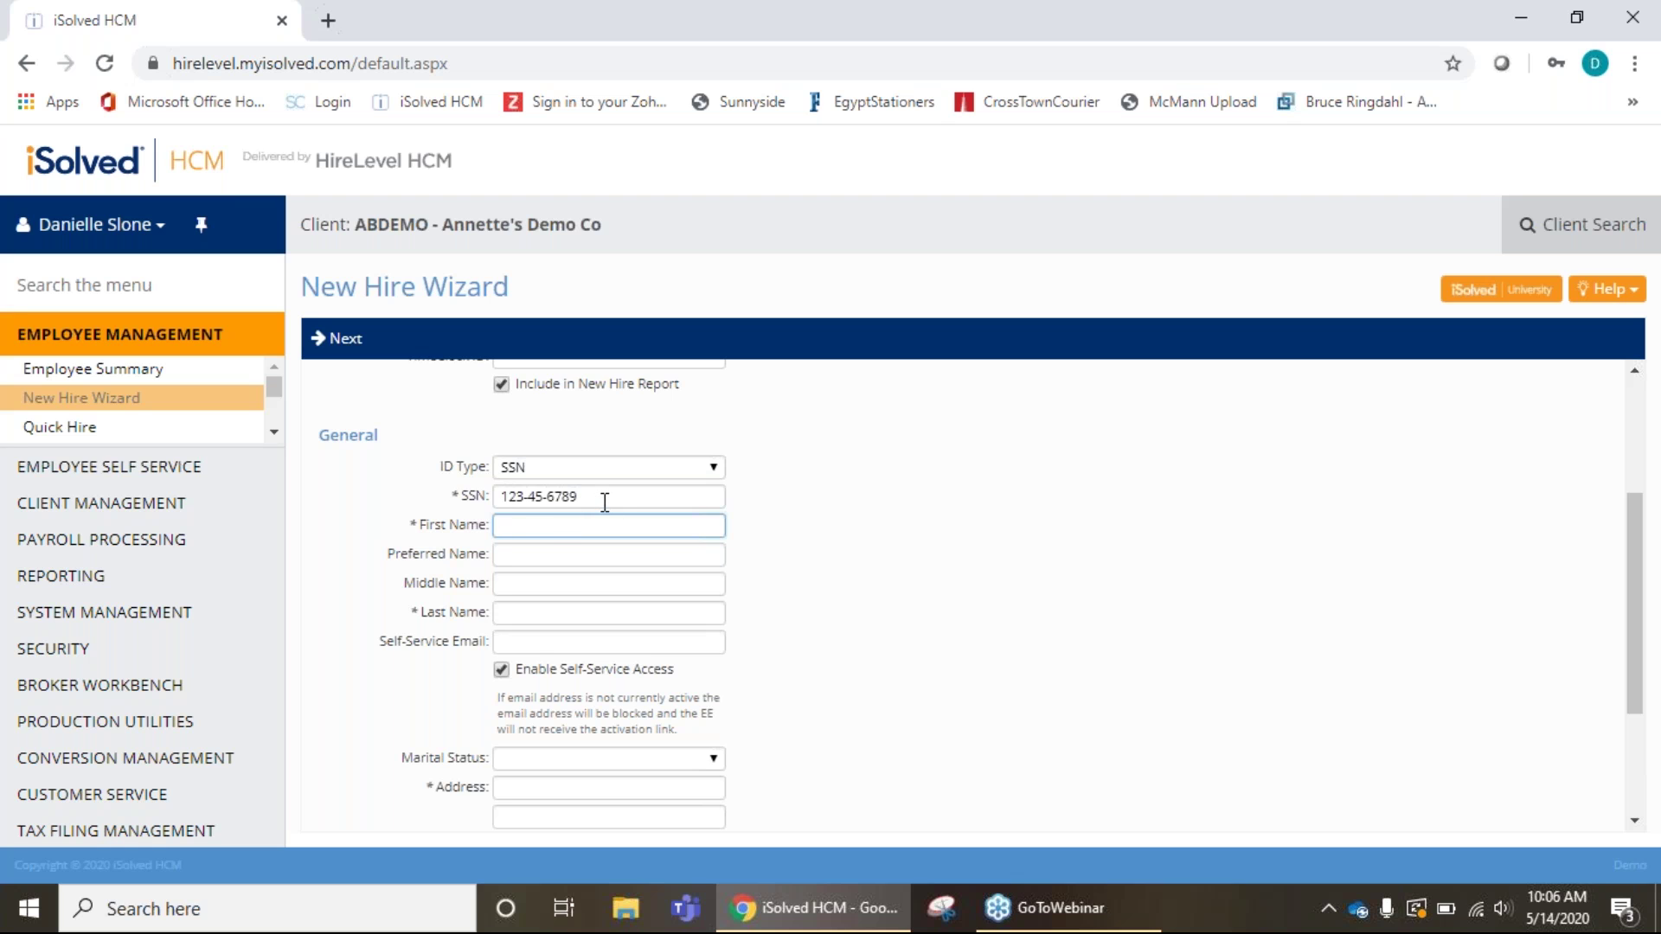
type("Christopher")
left_click(534, 558)
type("Chris")
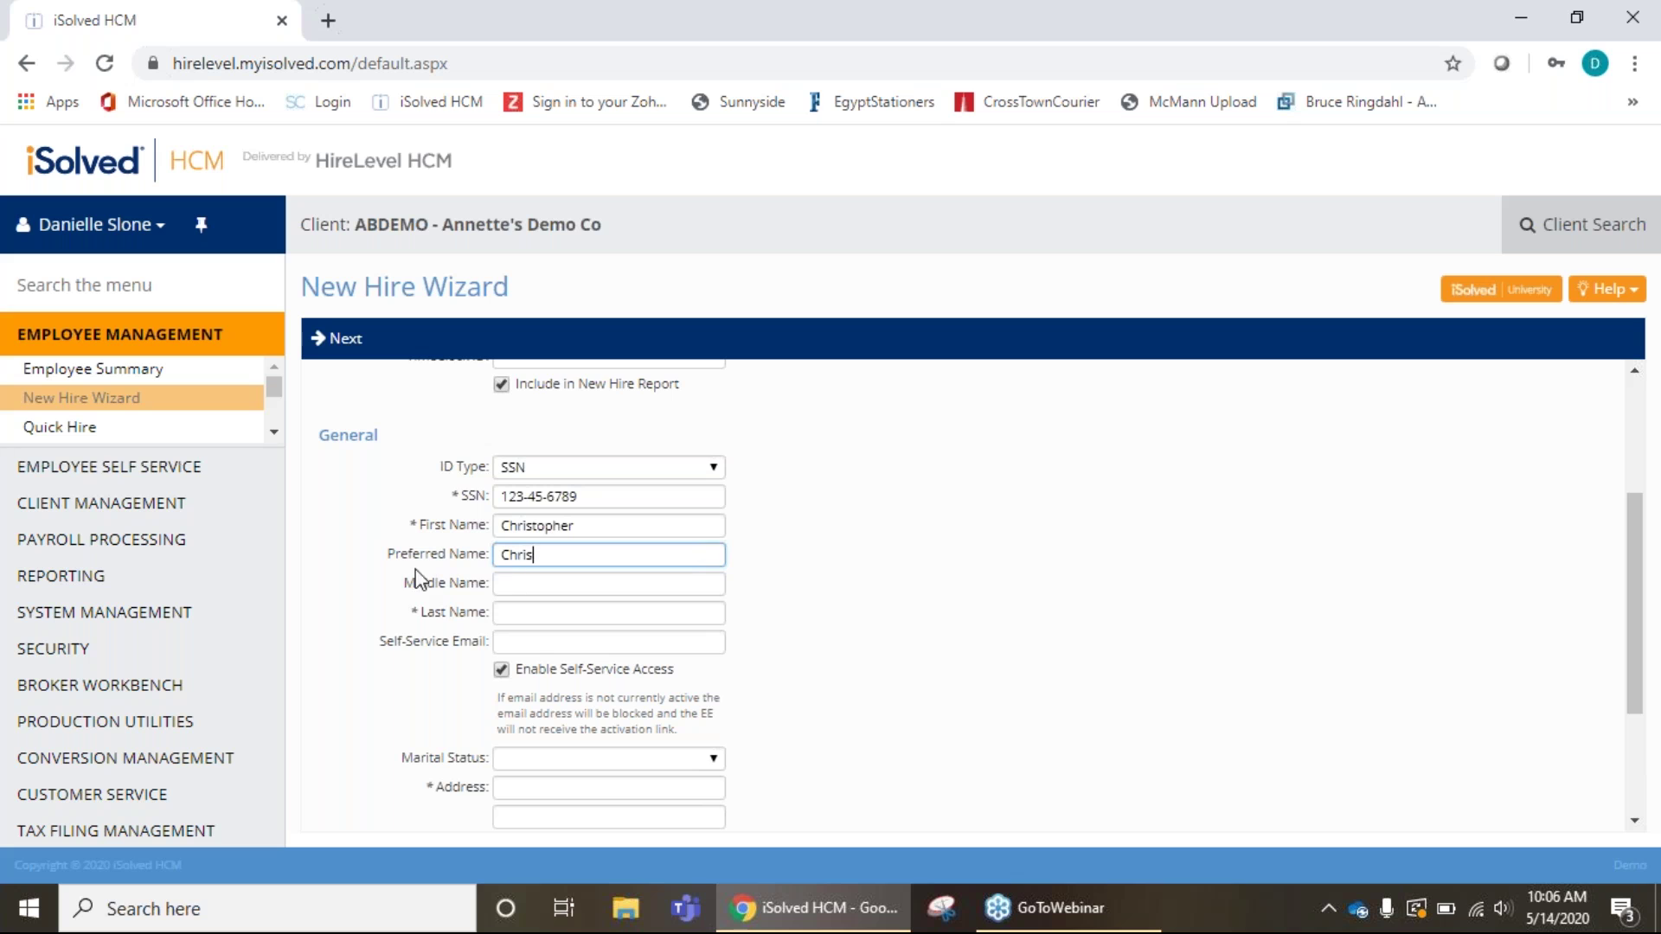
left_click(536, 611)
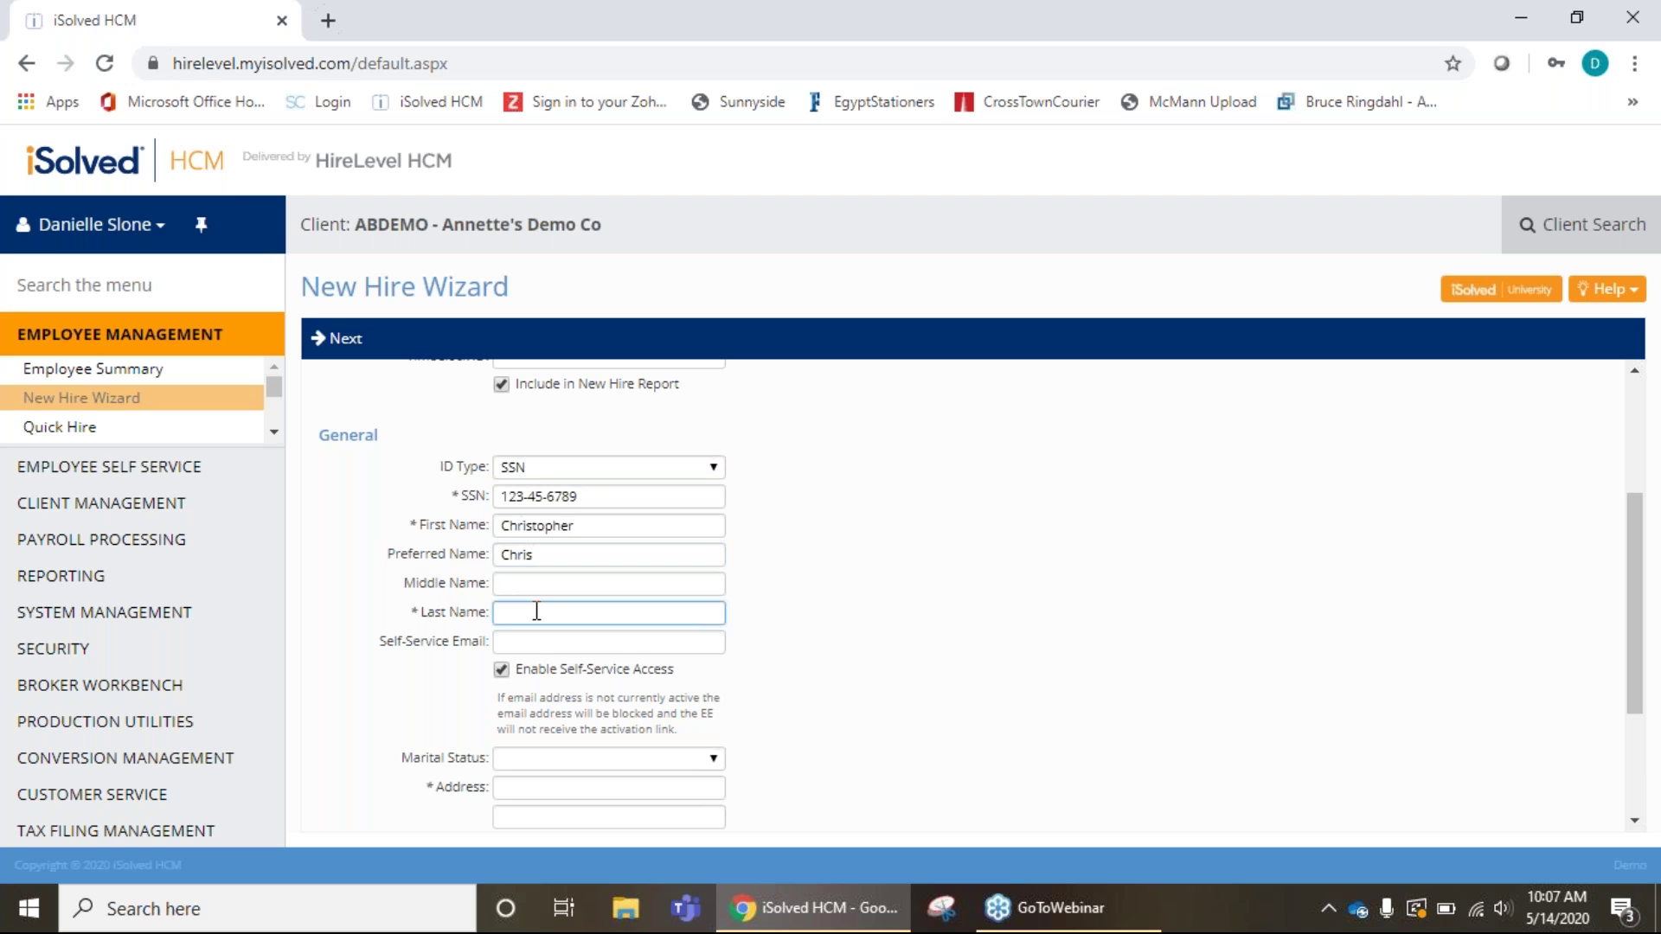
type("Robin")
Turn off Enable Self-Service Access and leave Marital Status blank.
left_click(501, 670)
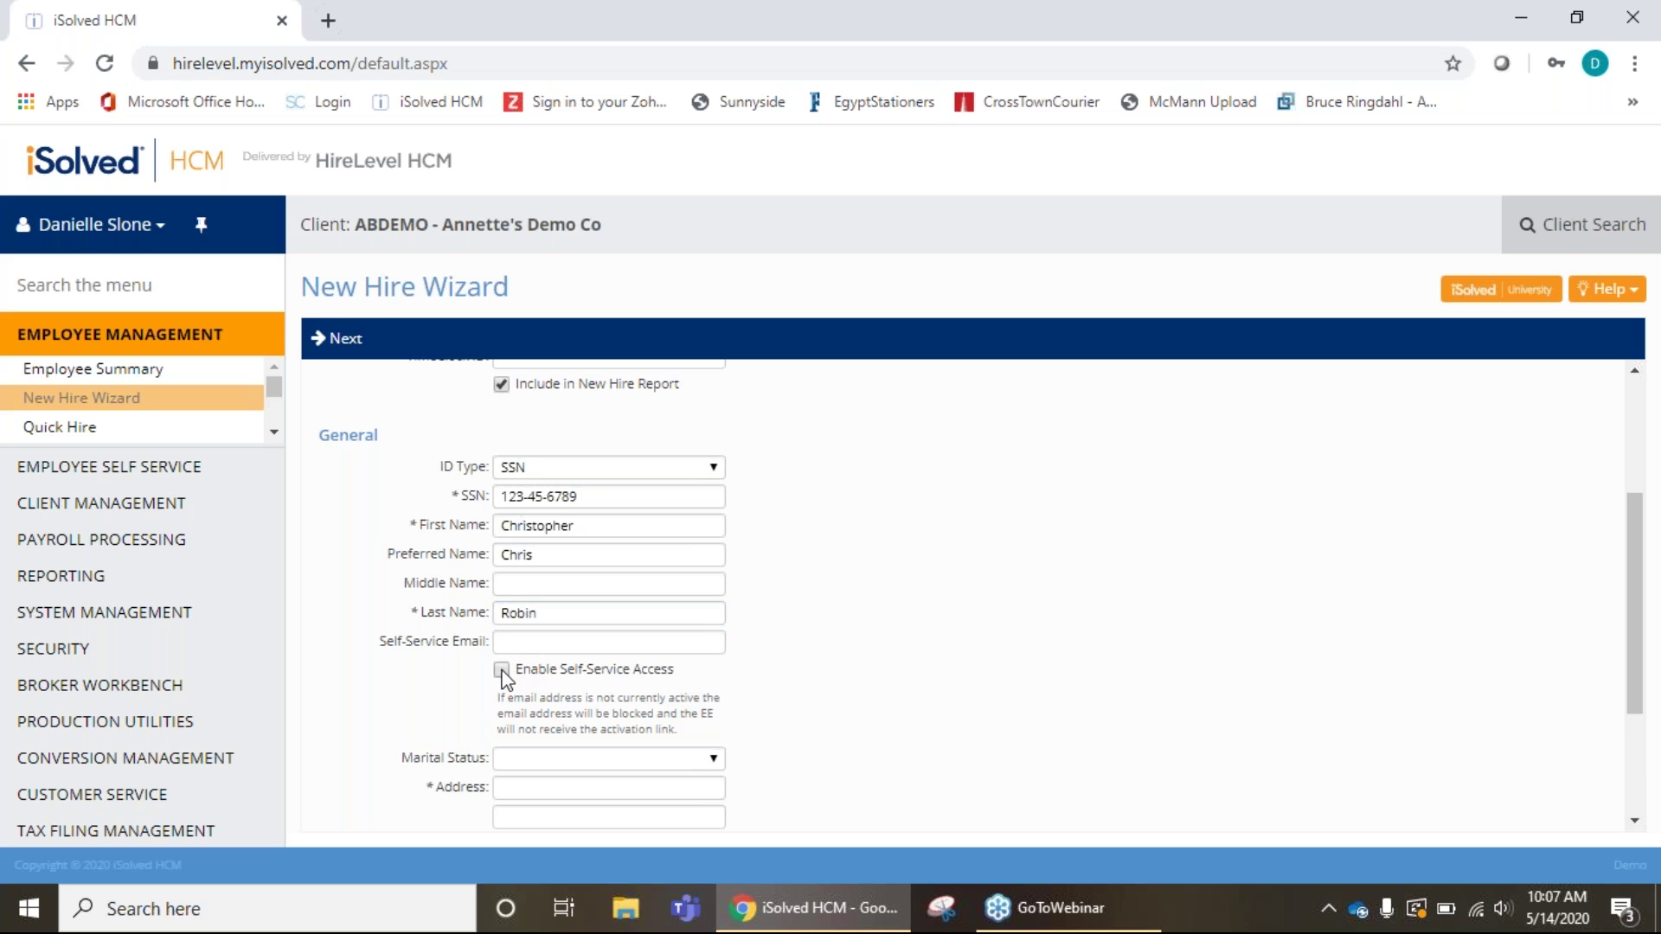
scroll(752, 660, "down", 2)
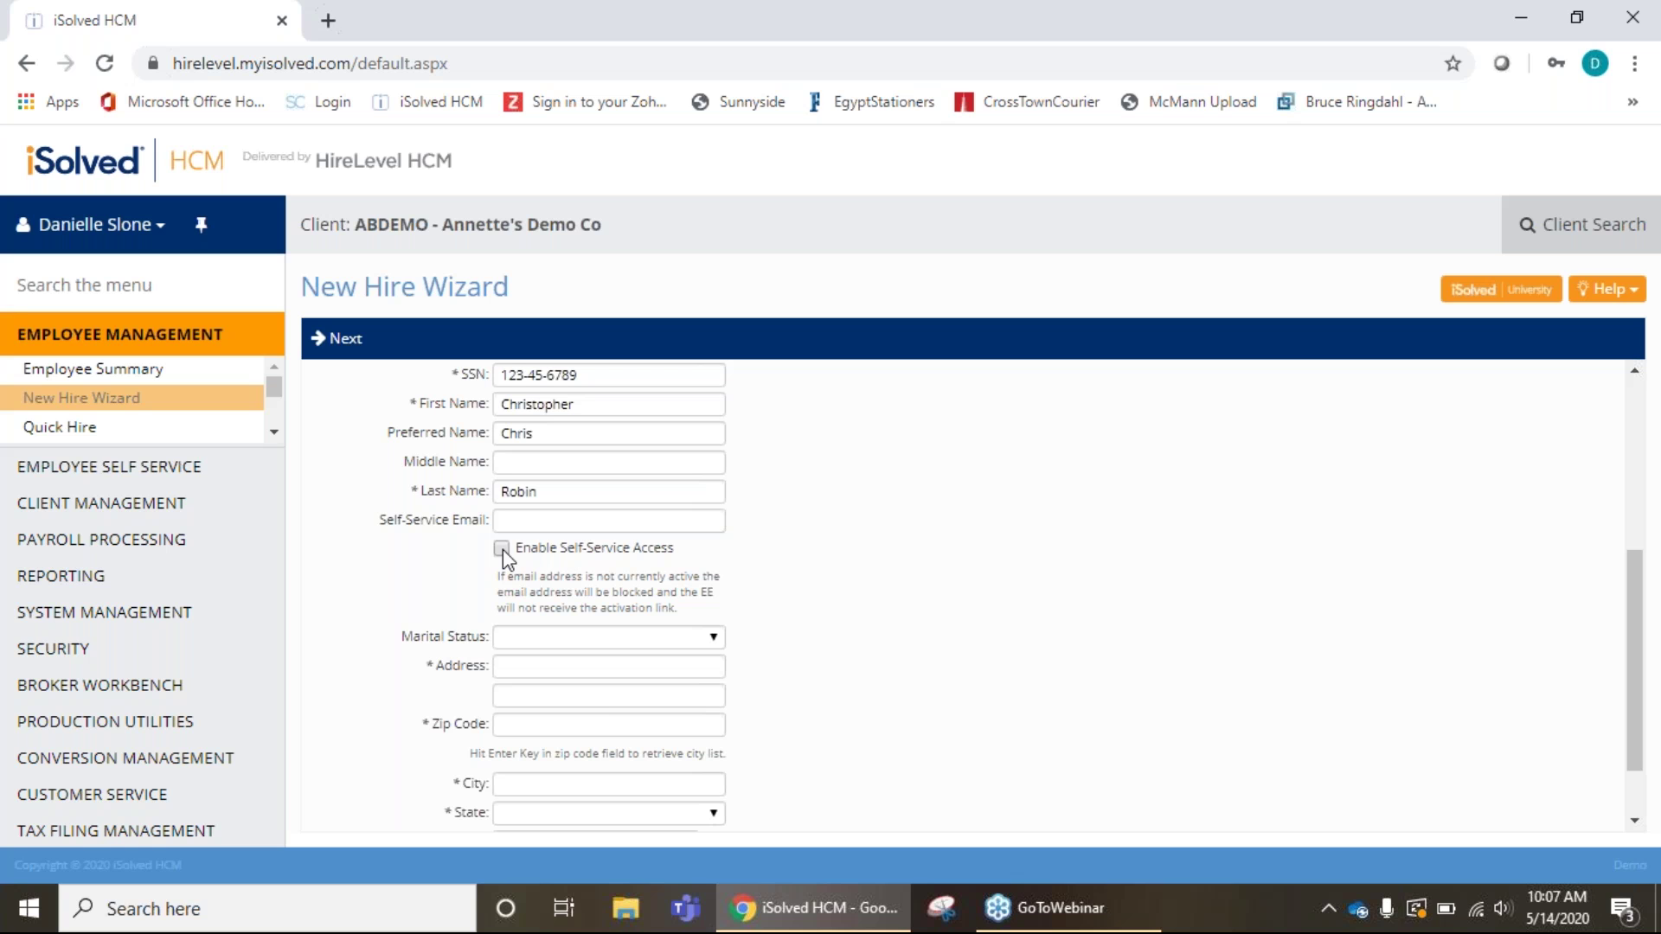
scroll(680, 549, "down", 1)
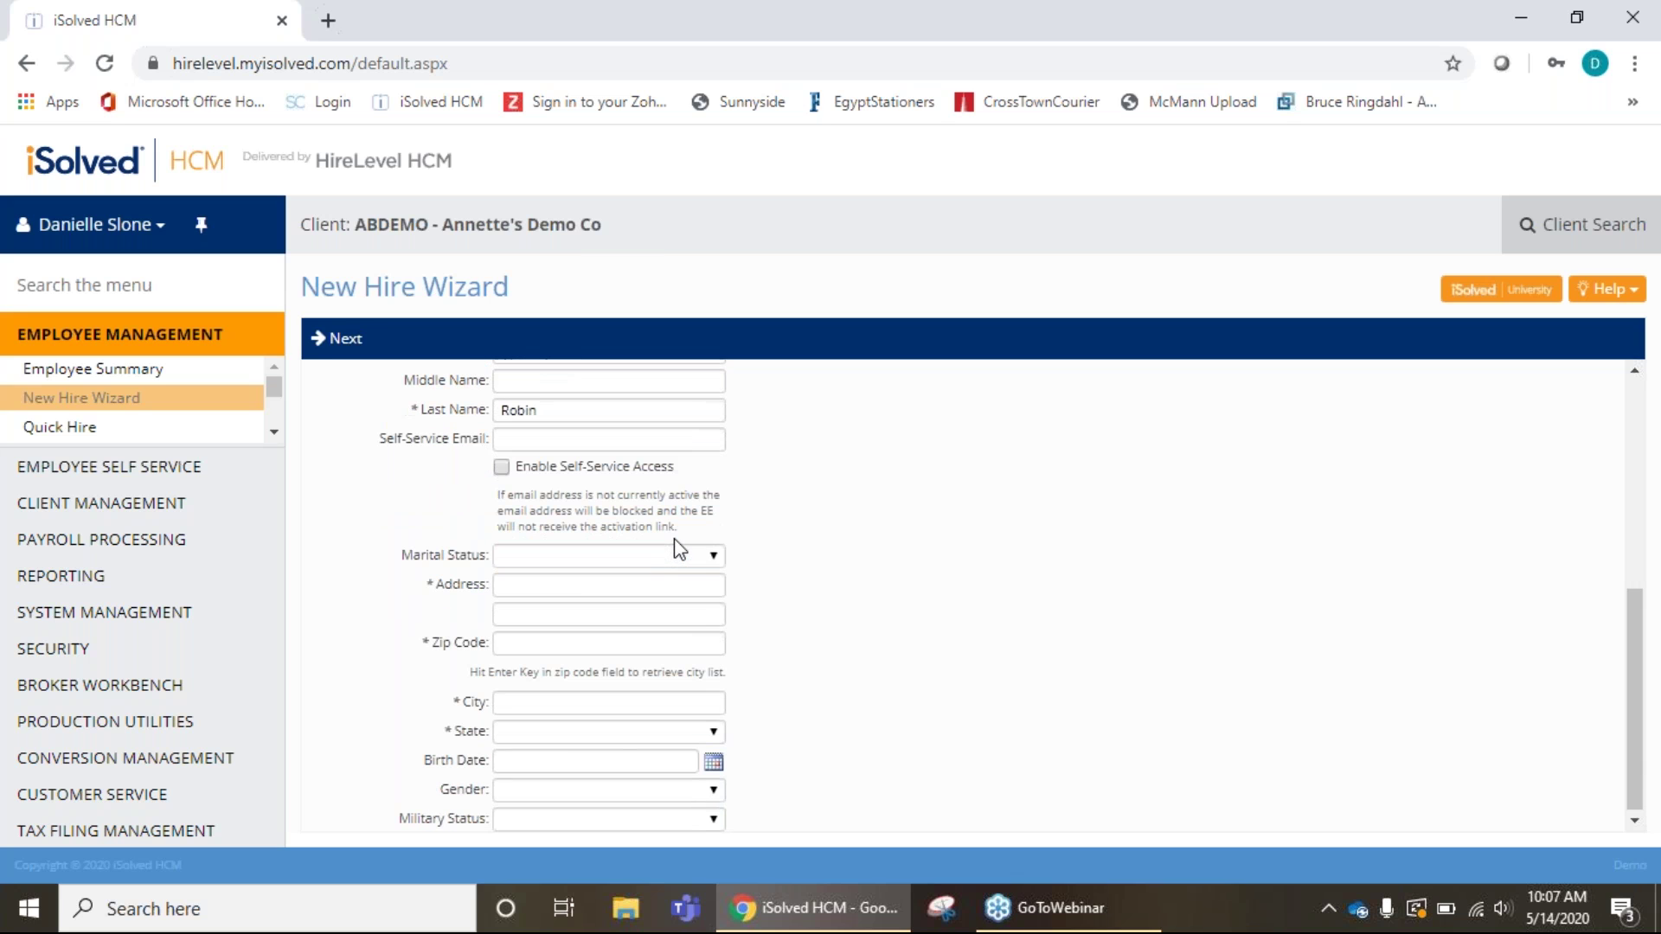
left_click(715, 554)
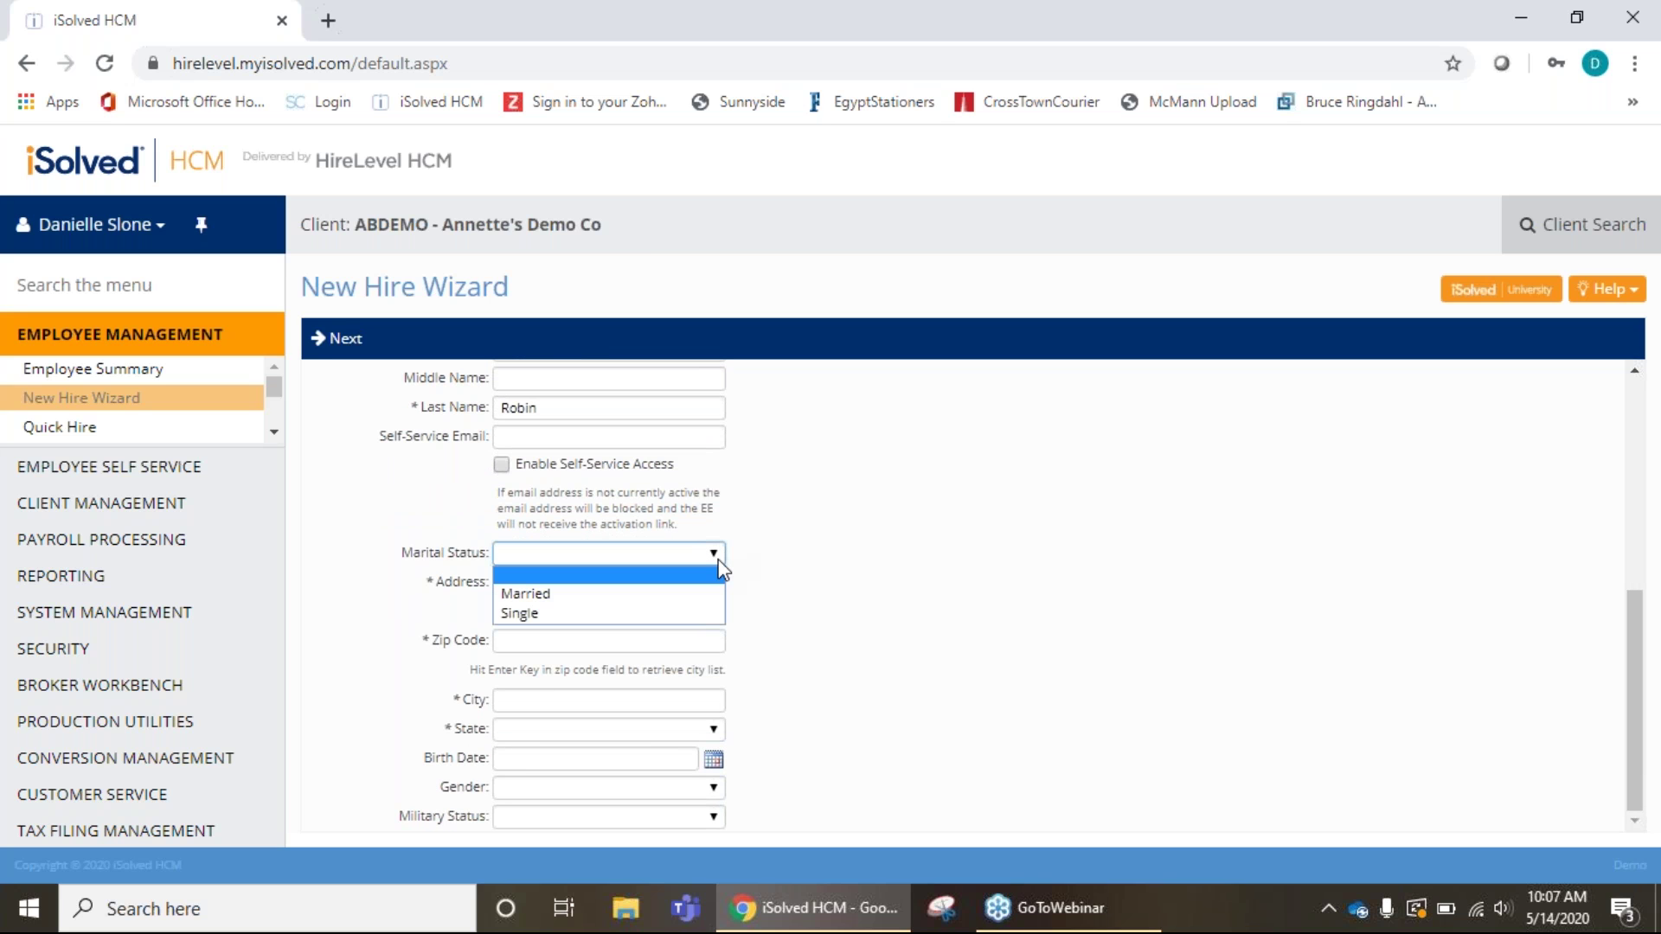
left_click(718, 571)
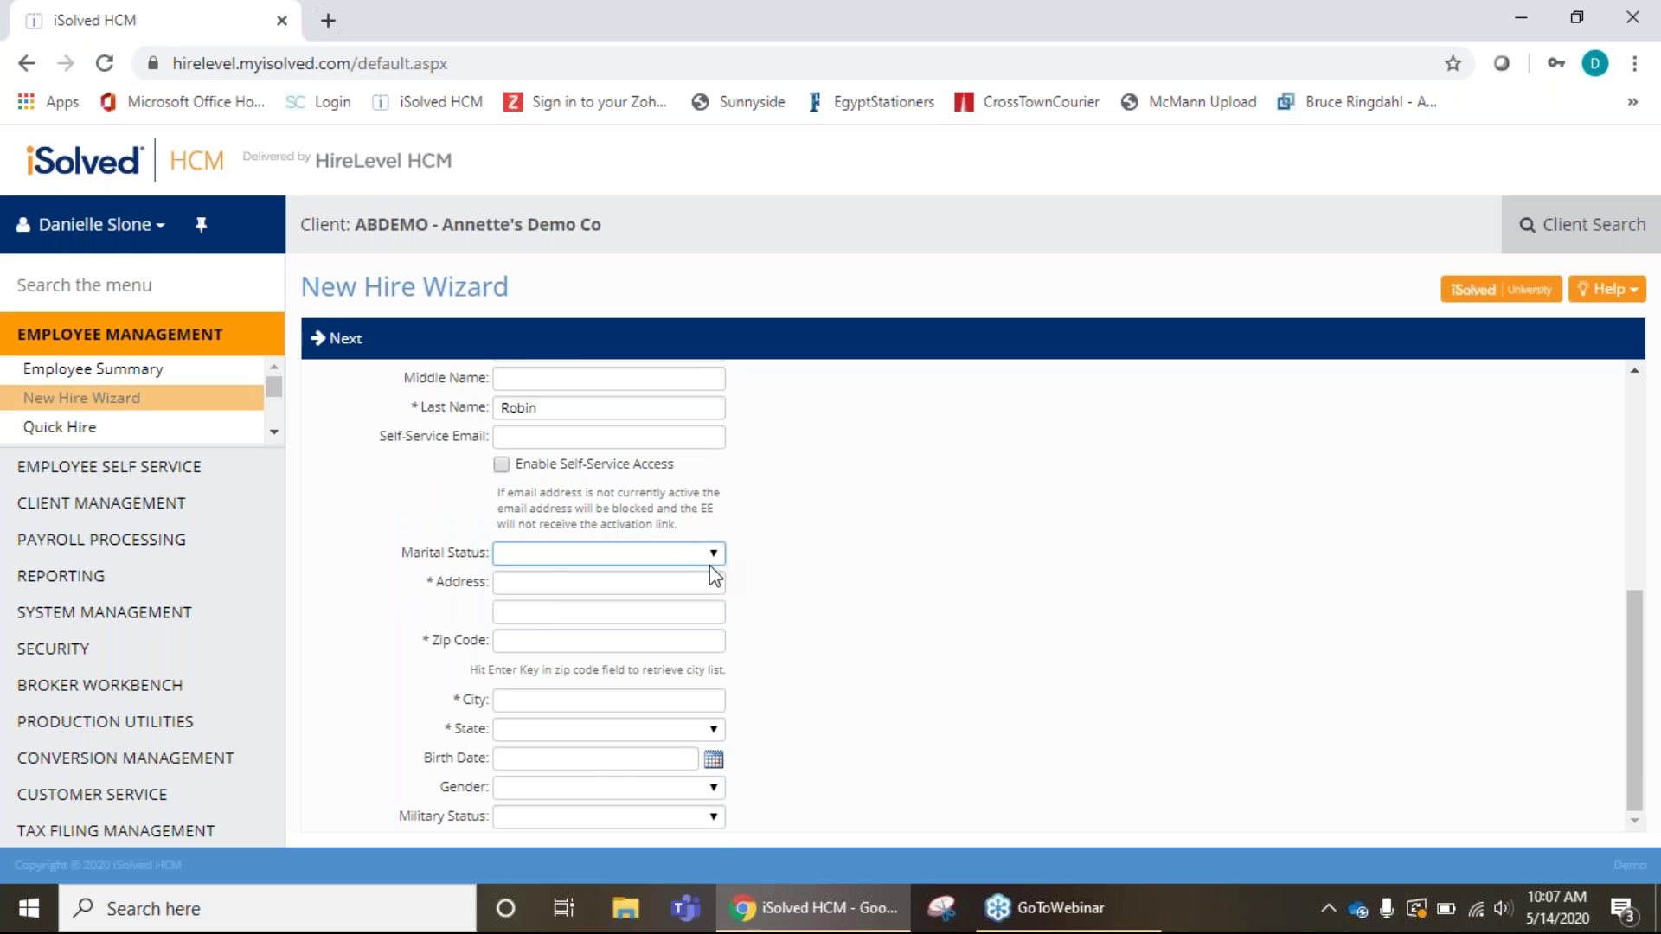
Enter the new hire's street address and zip code so City and State fill in.
left_click(547, 584)
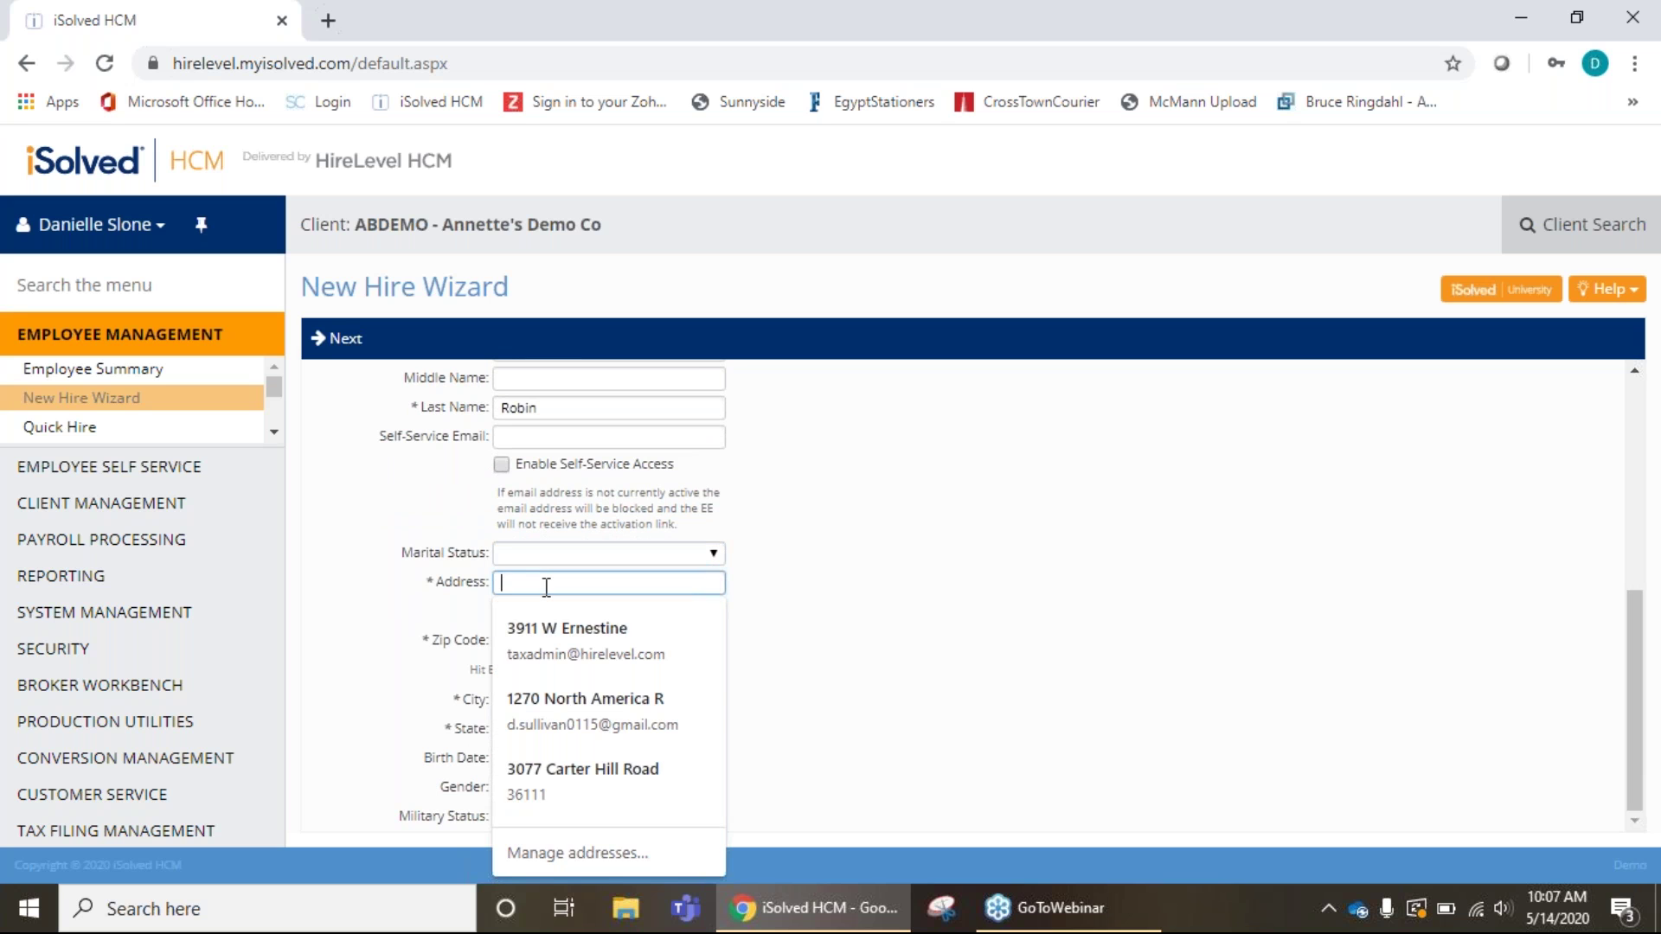
type("12")
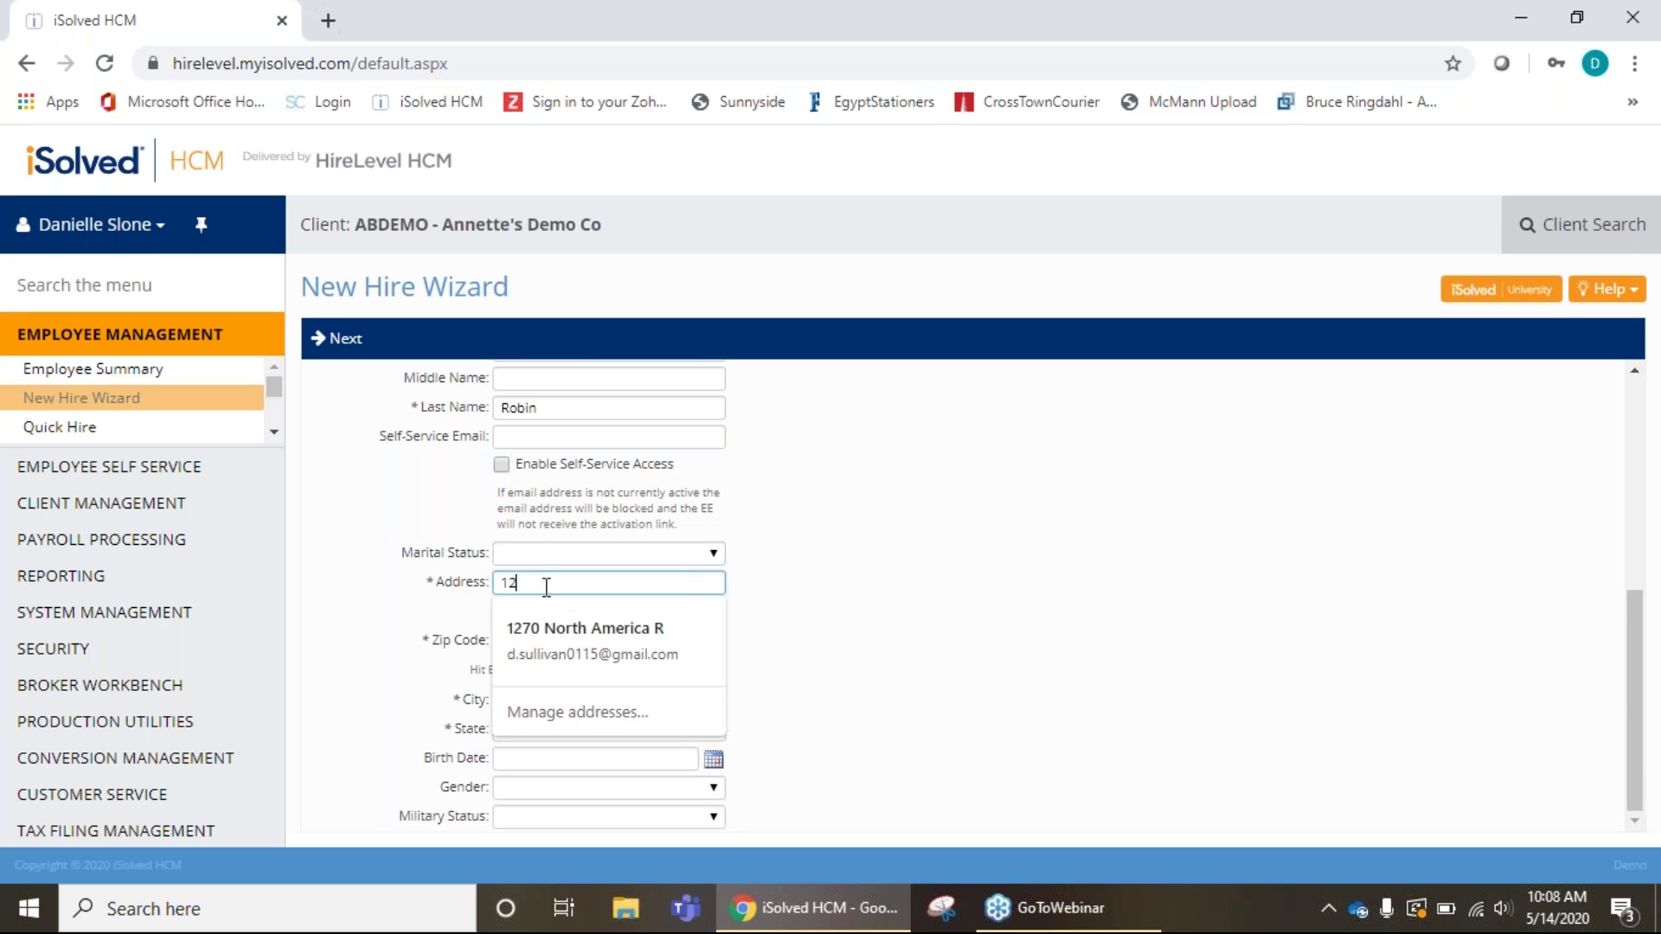
type("3 Hu")
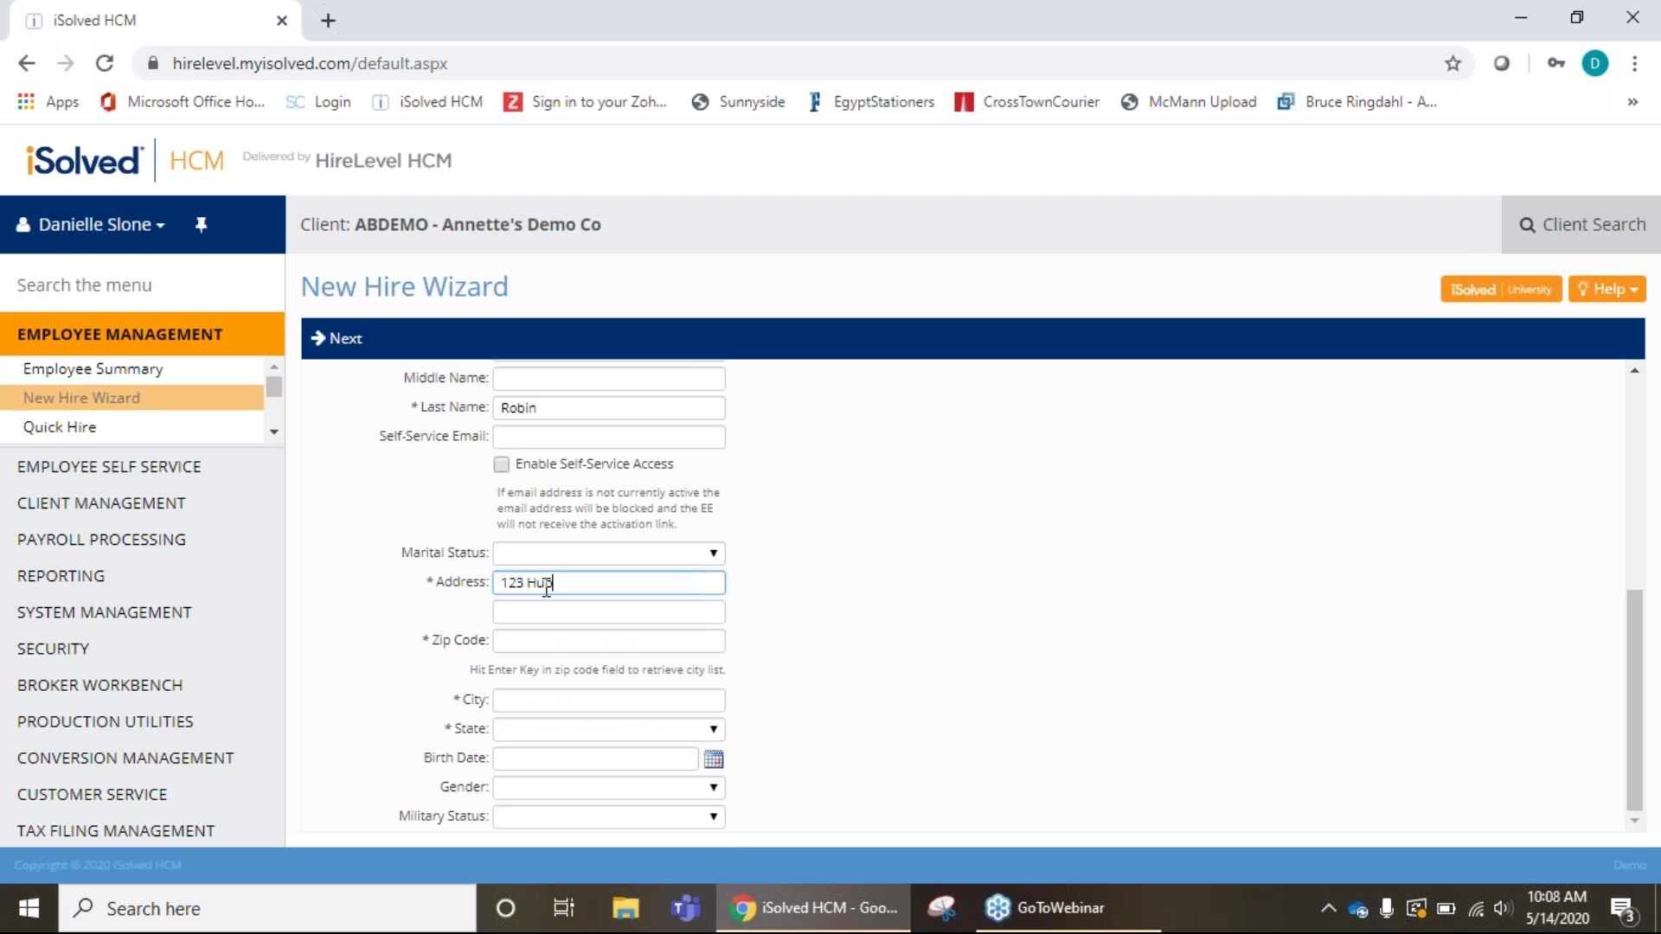
type("bndred Acre Wood")
left_click(660, 644)
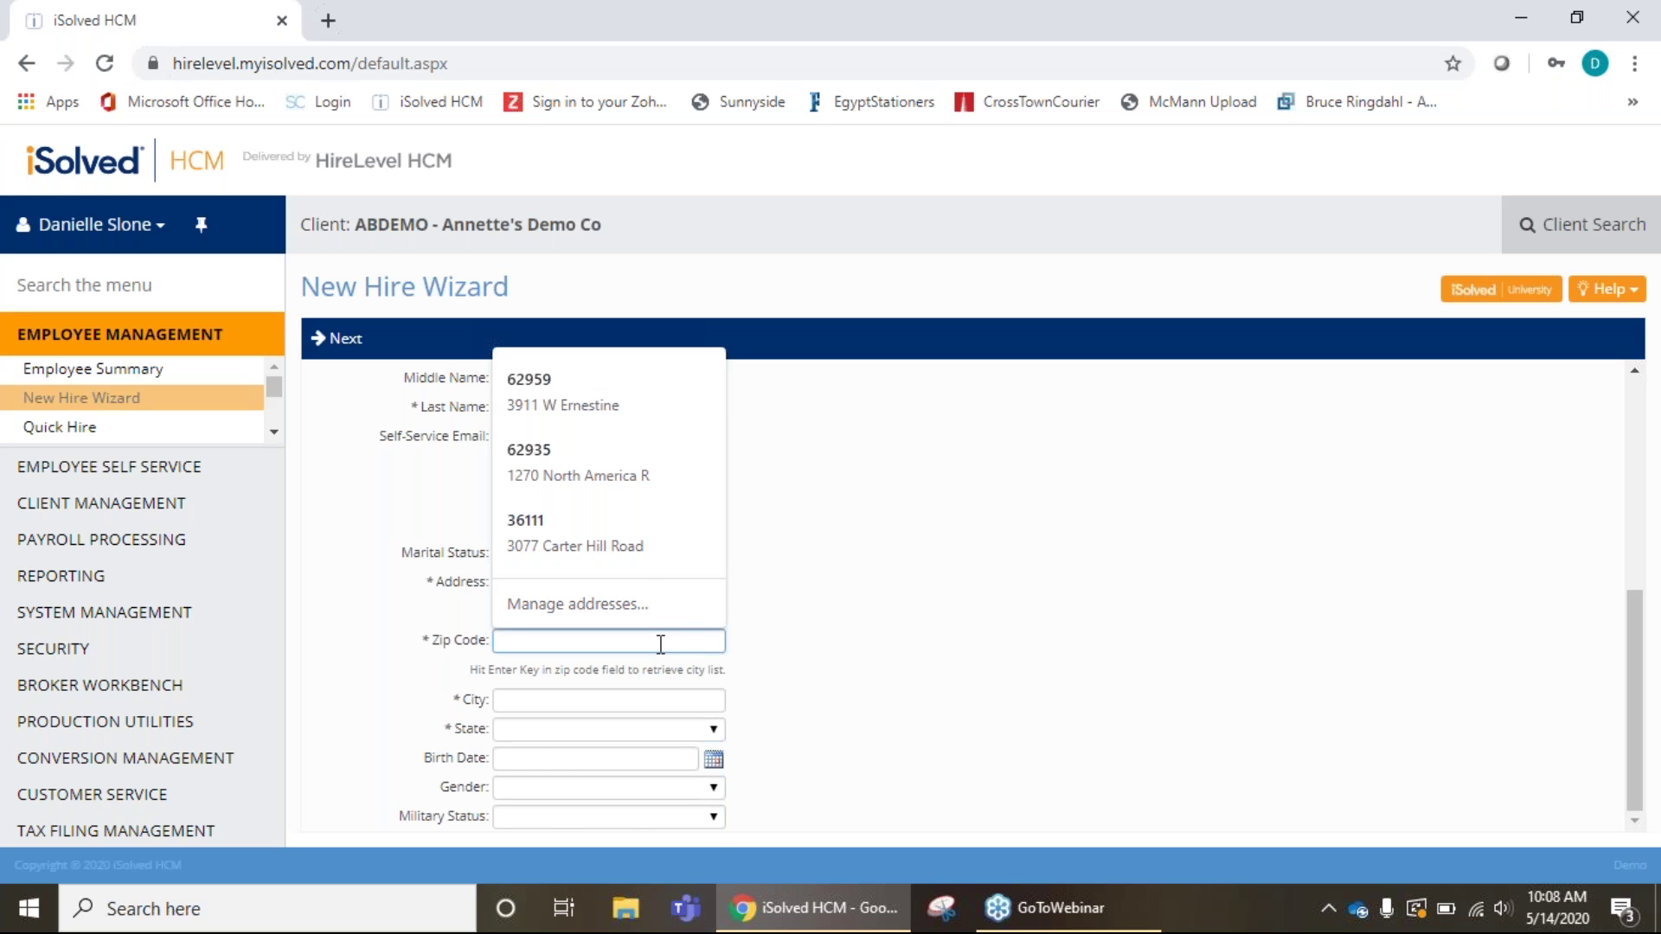
type("62959")
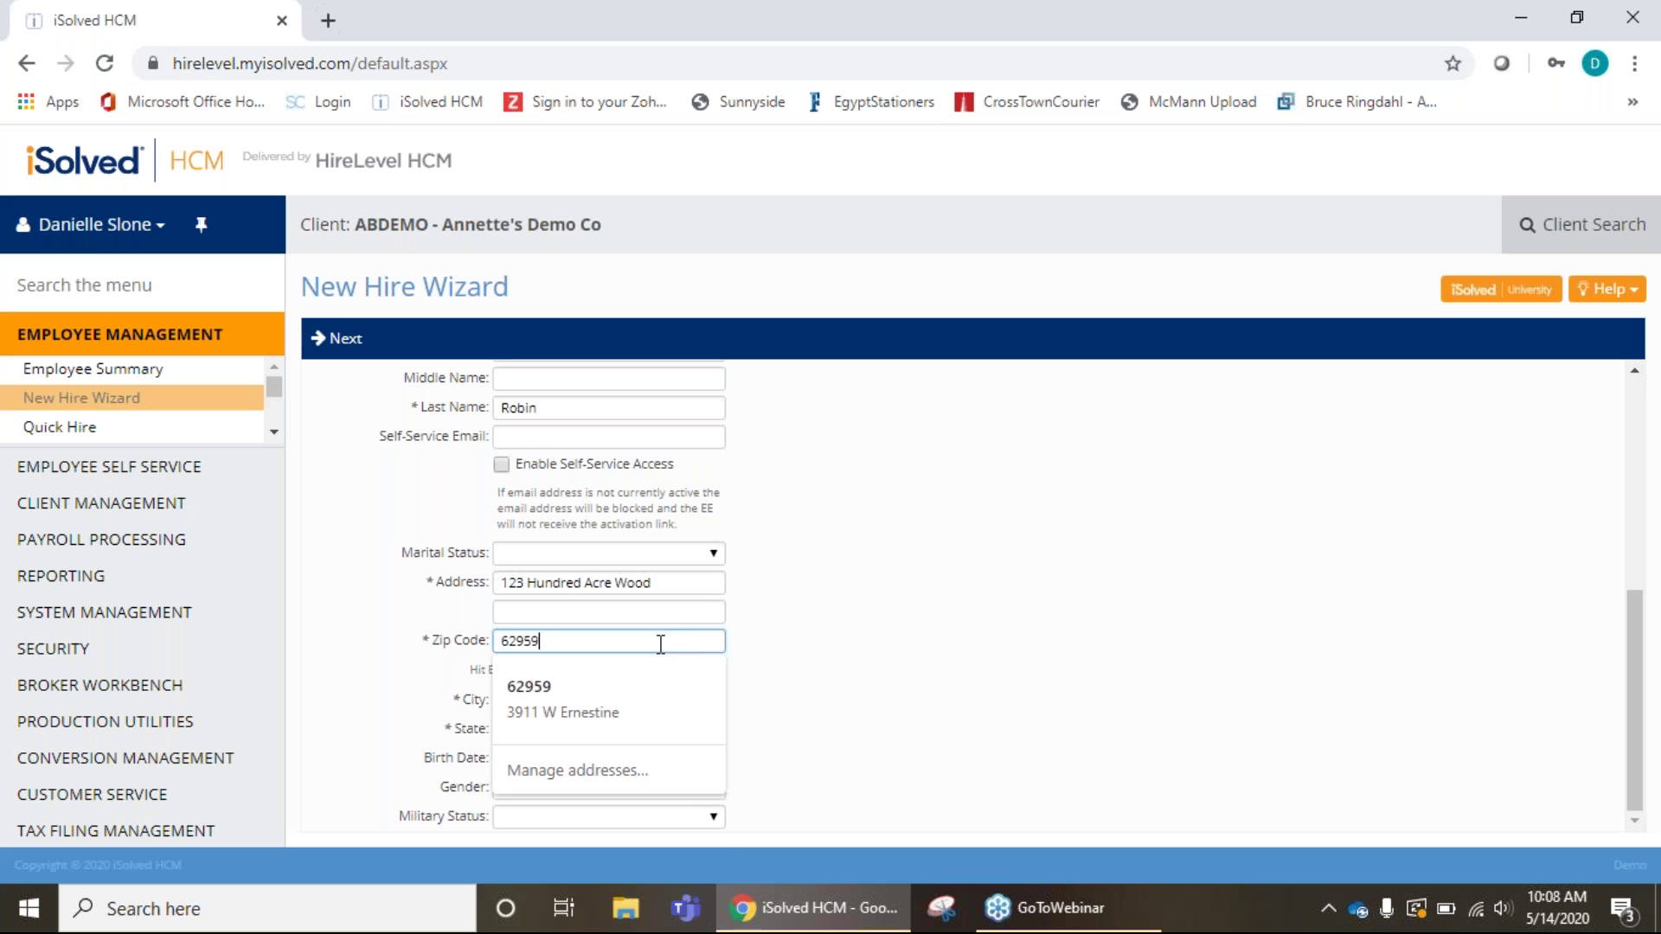
key("Return")
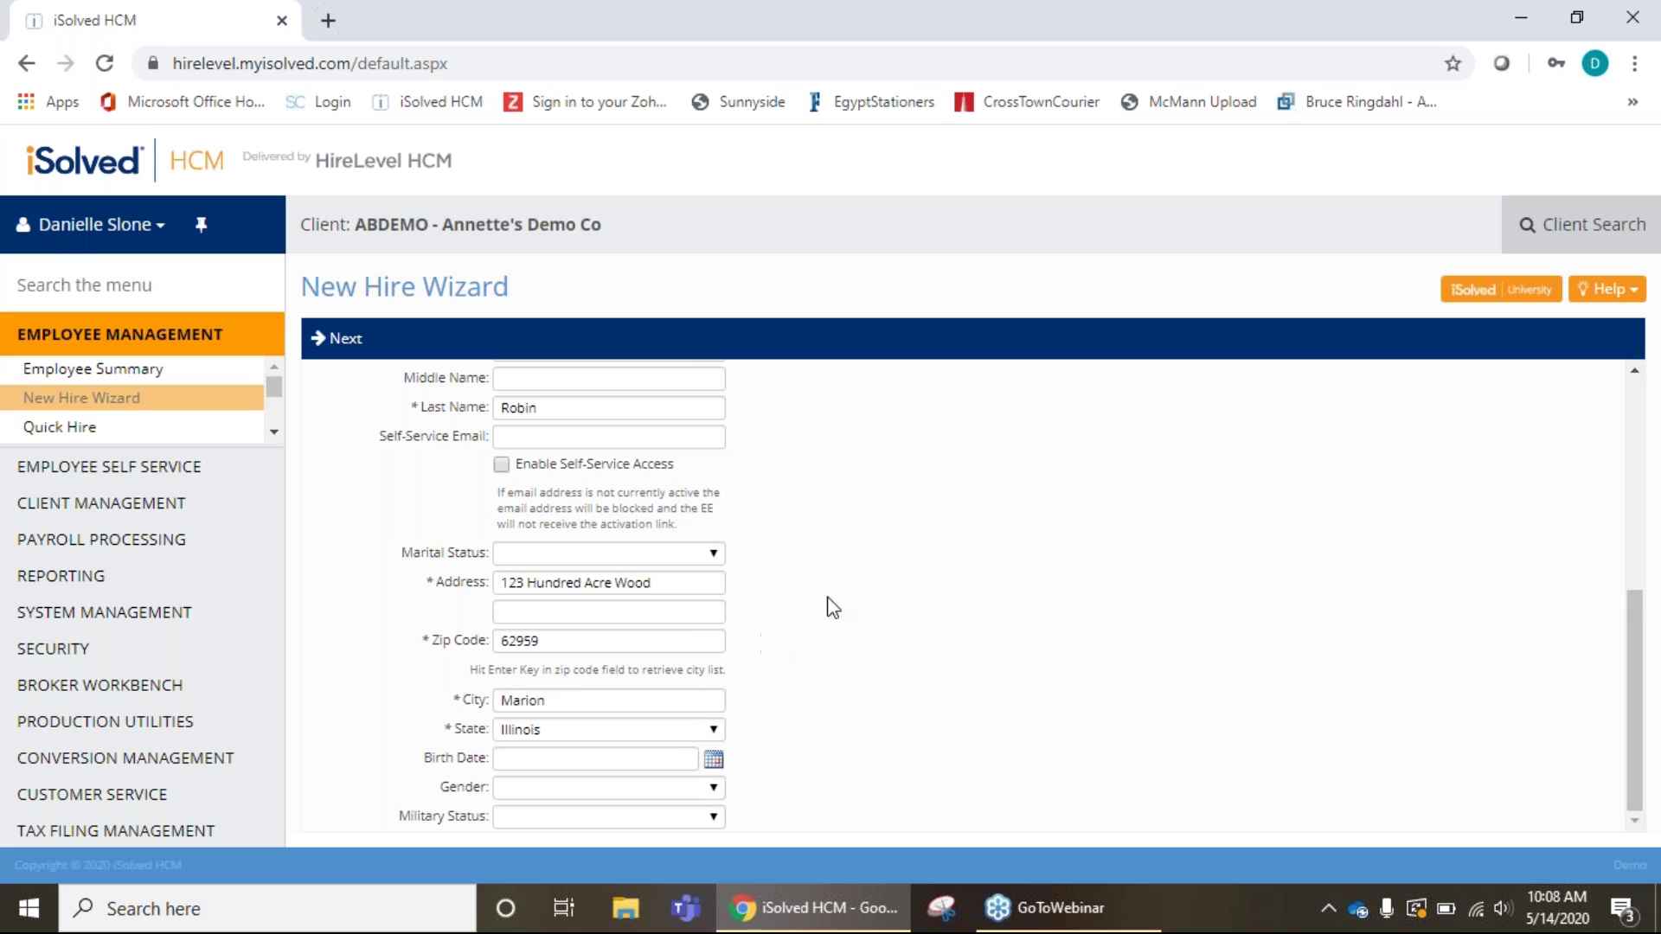
left_click(545, 761)
left_click(713, 761)
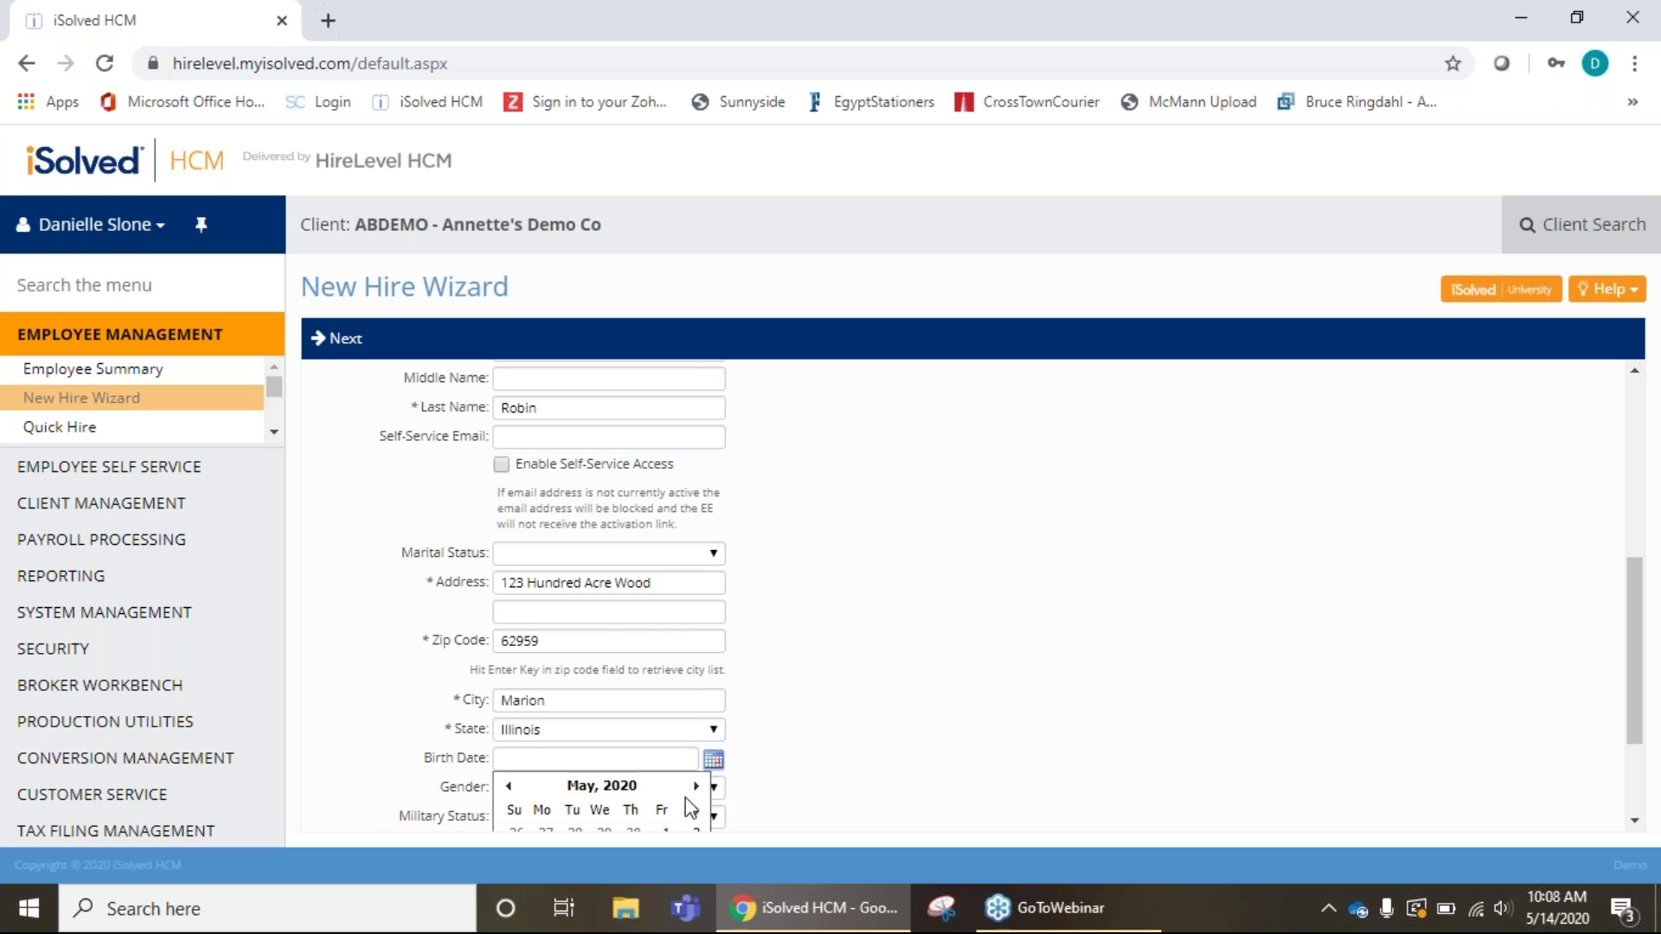
scroll(801, 734, "down", 2)
scroll(571, 640, "up", 2)
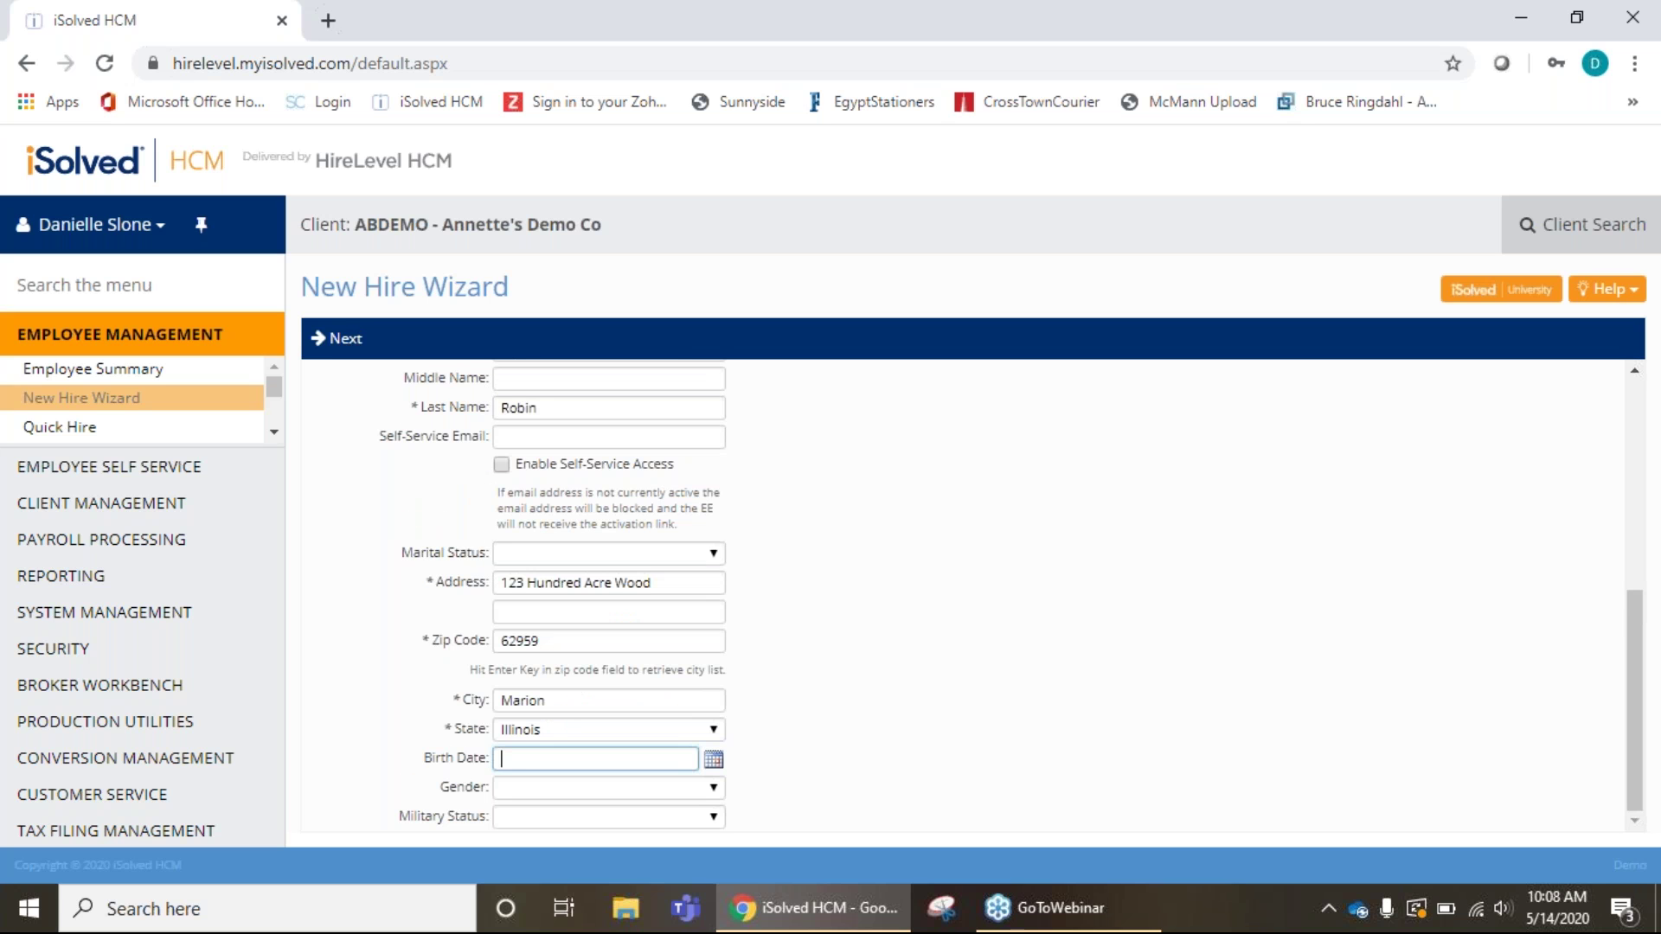
type("07")
type("/13/20")
type("08")
key("BackSpace")
key("BackSpace")
key("BackSpace")
key("BackSpace")
type("1995")
Leave Gender and Military Status blank and return to the top of the form.
left_click(713, 791)
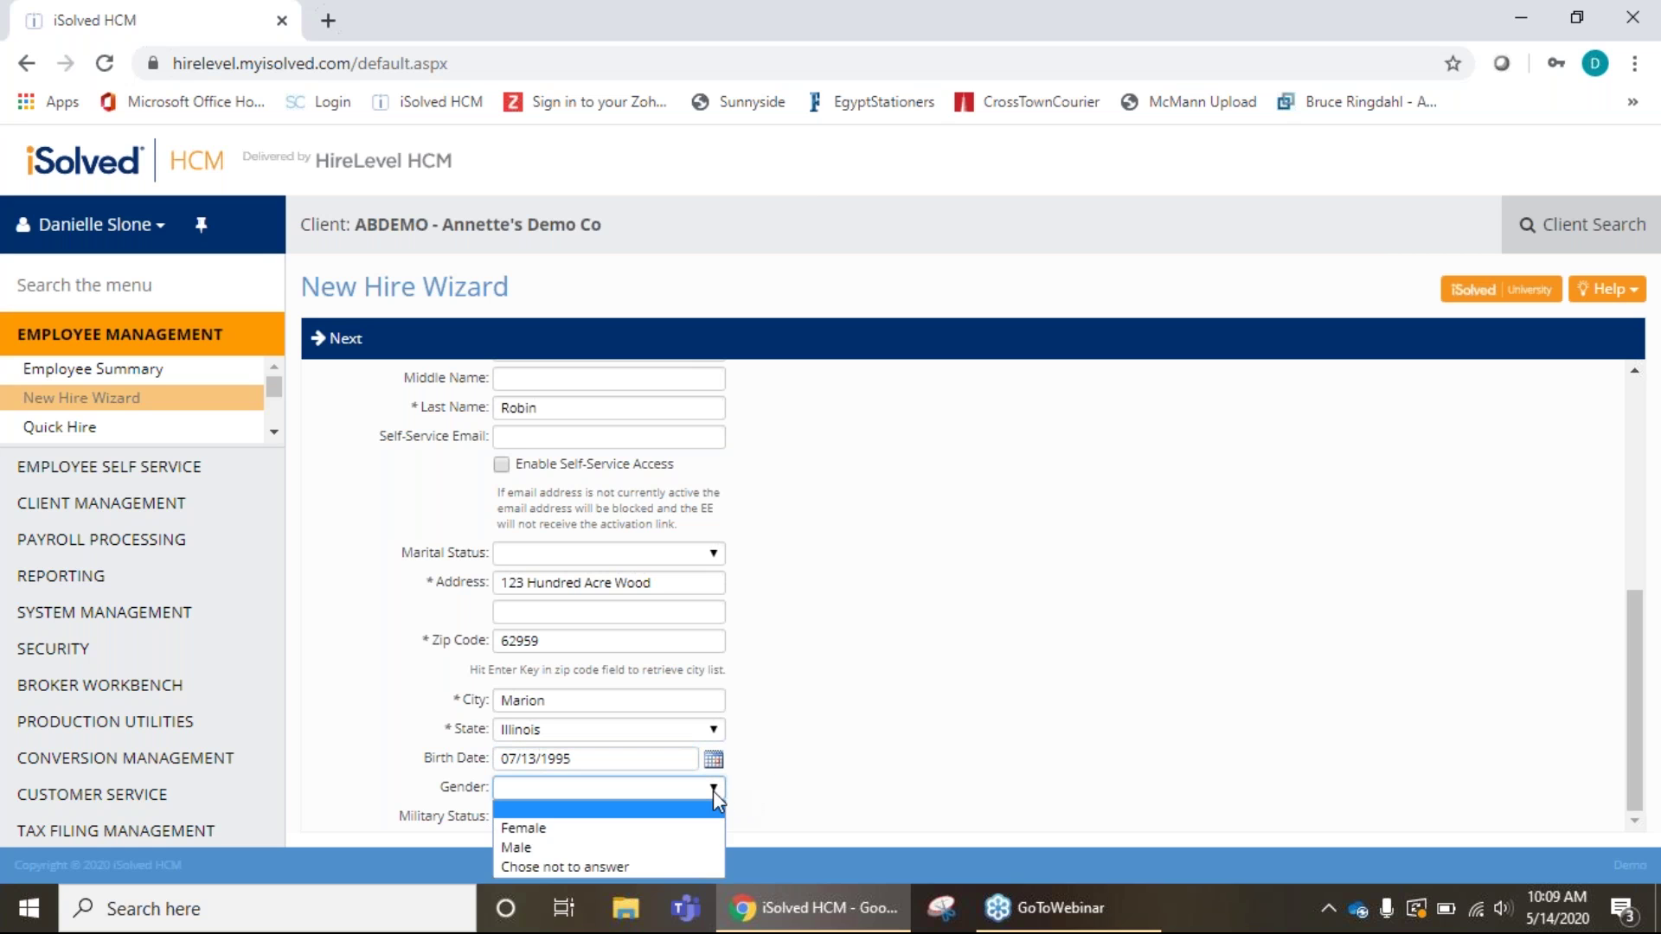
left_click(713, 791)
left_click(713, 818)
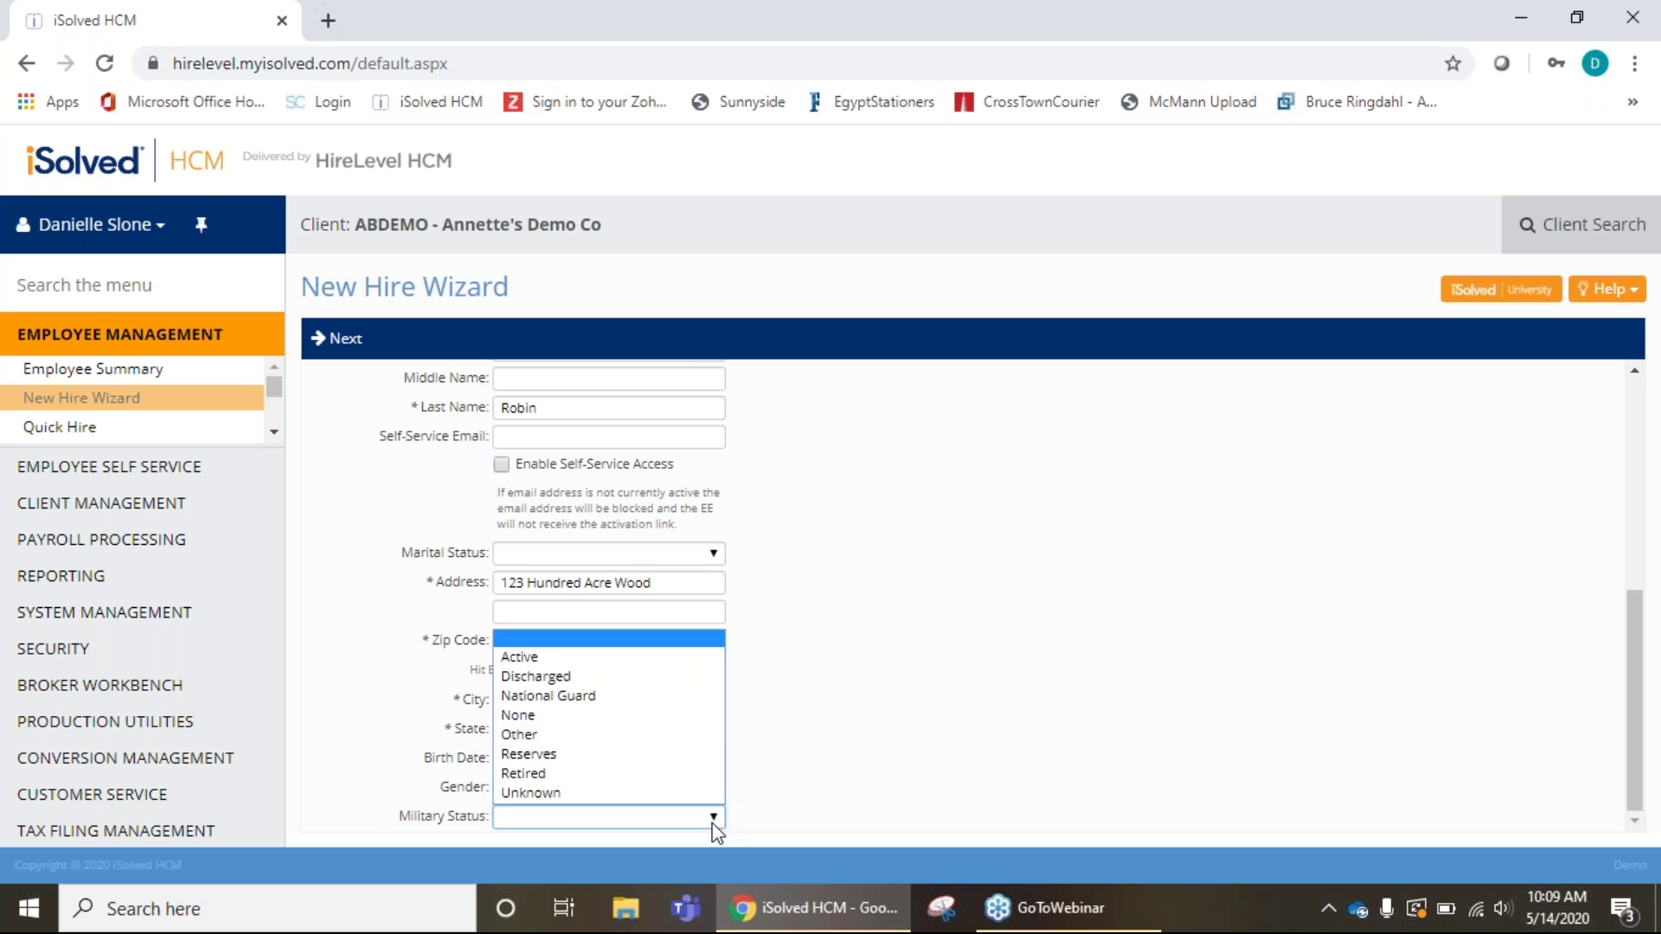
left_click(713, 824)
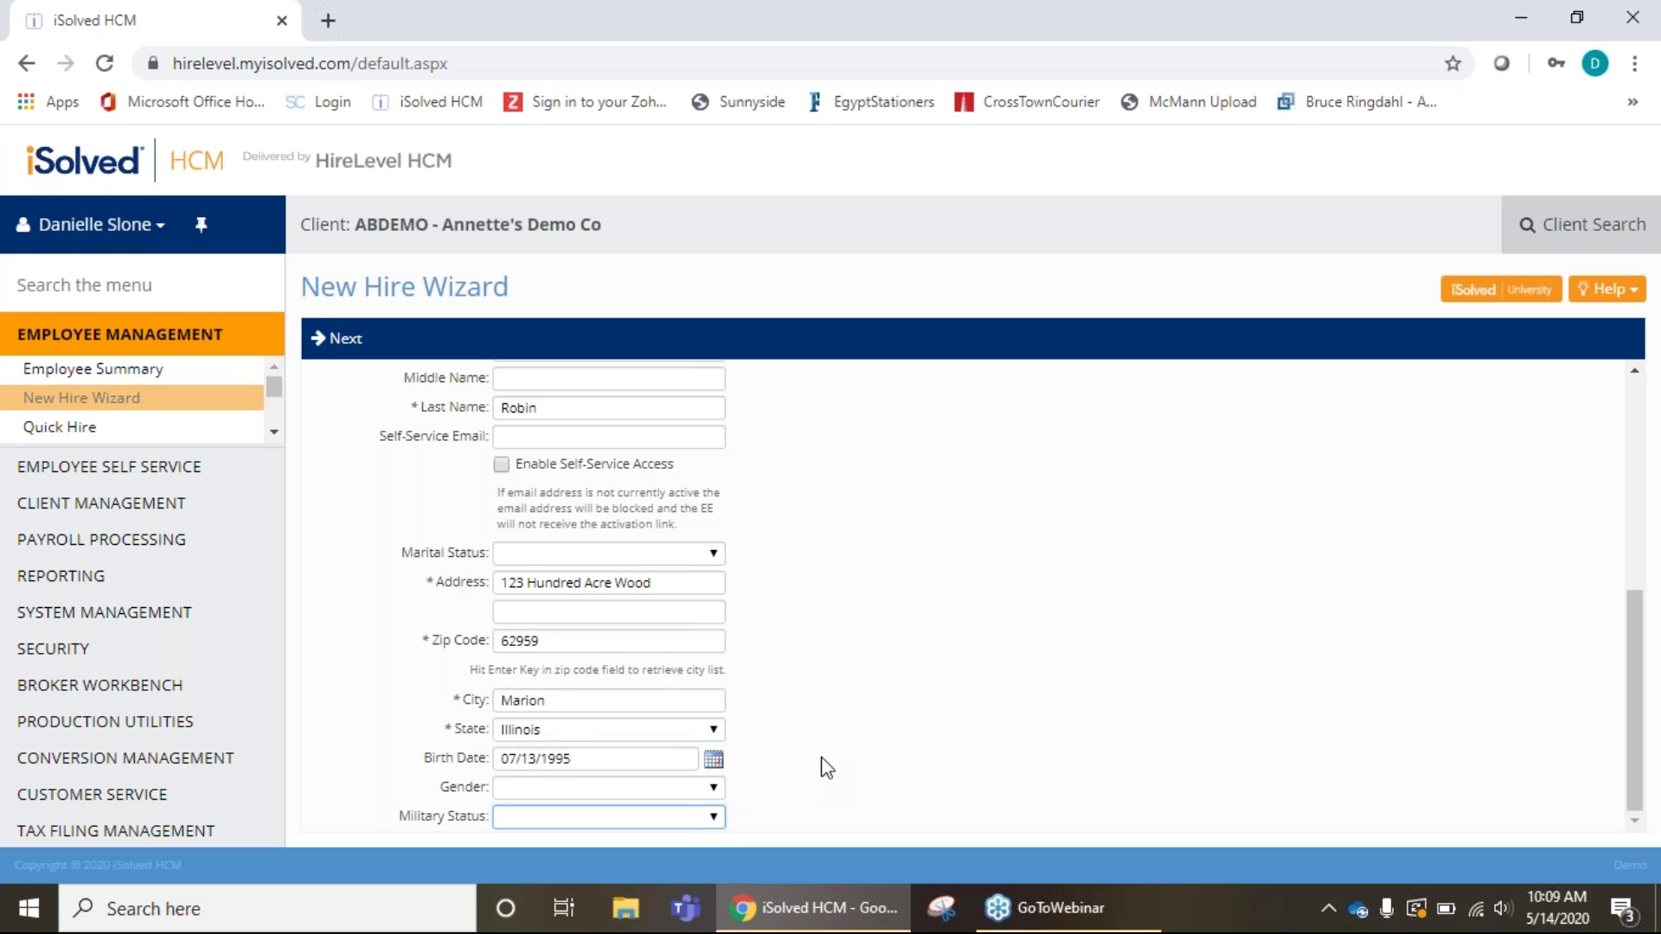
scroll(817, 766, "up", 5)
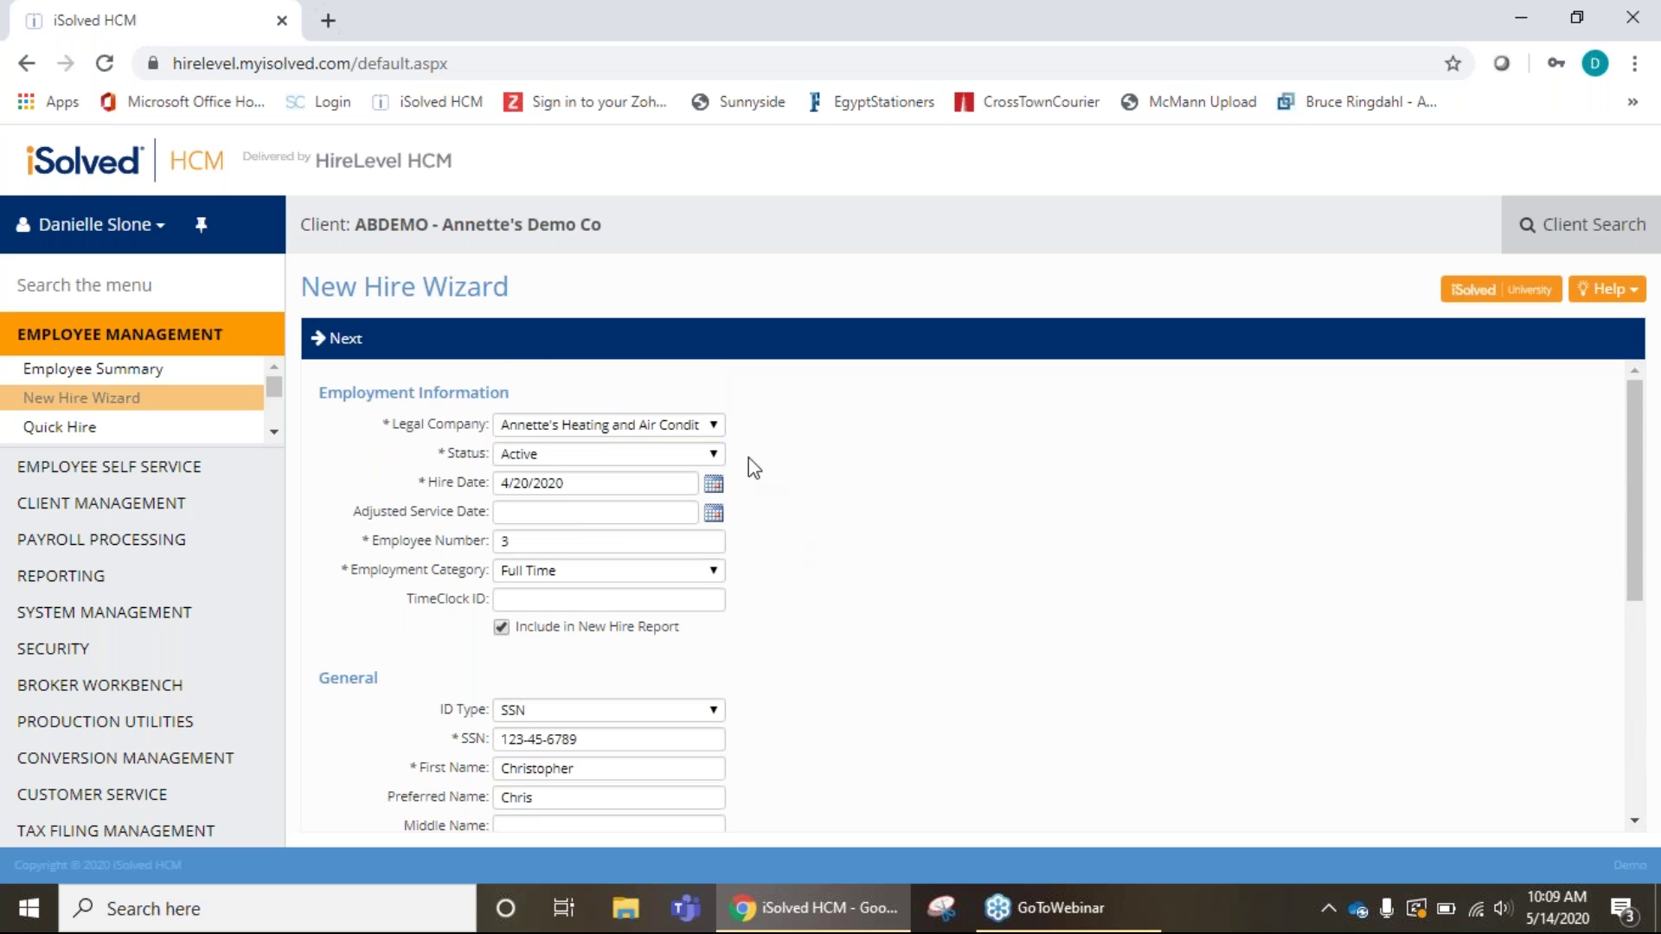
scroll(865, 700, "down", 5)
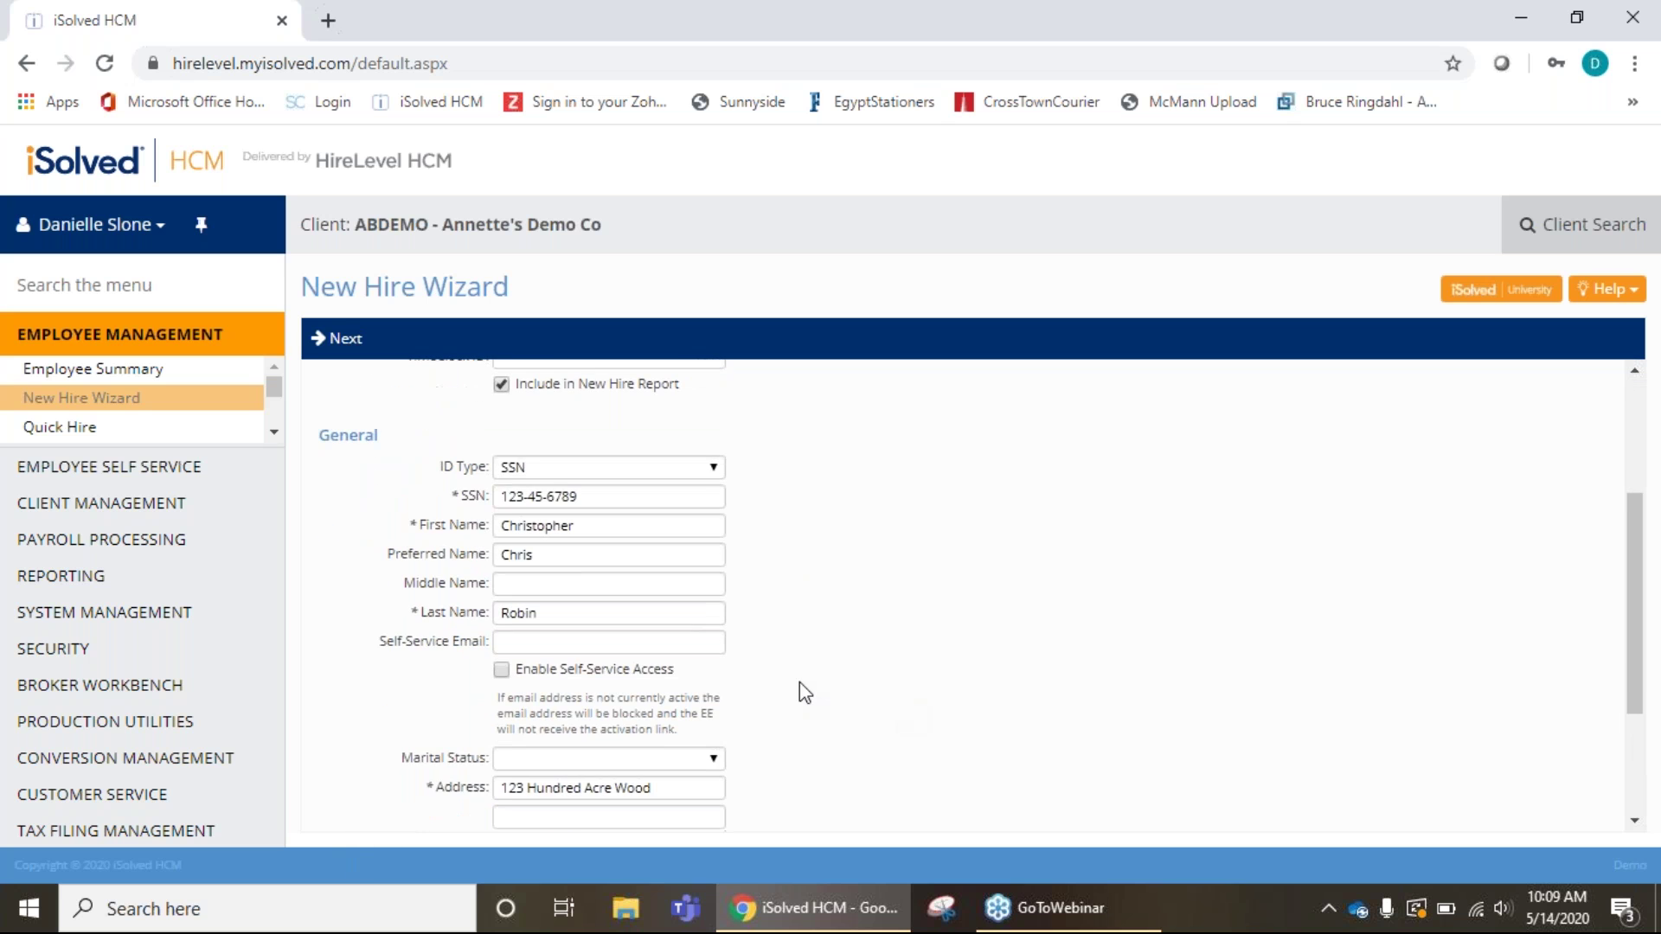
scroll(778, 640, "up", 5)
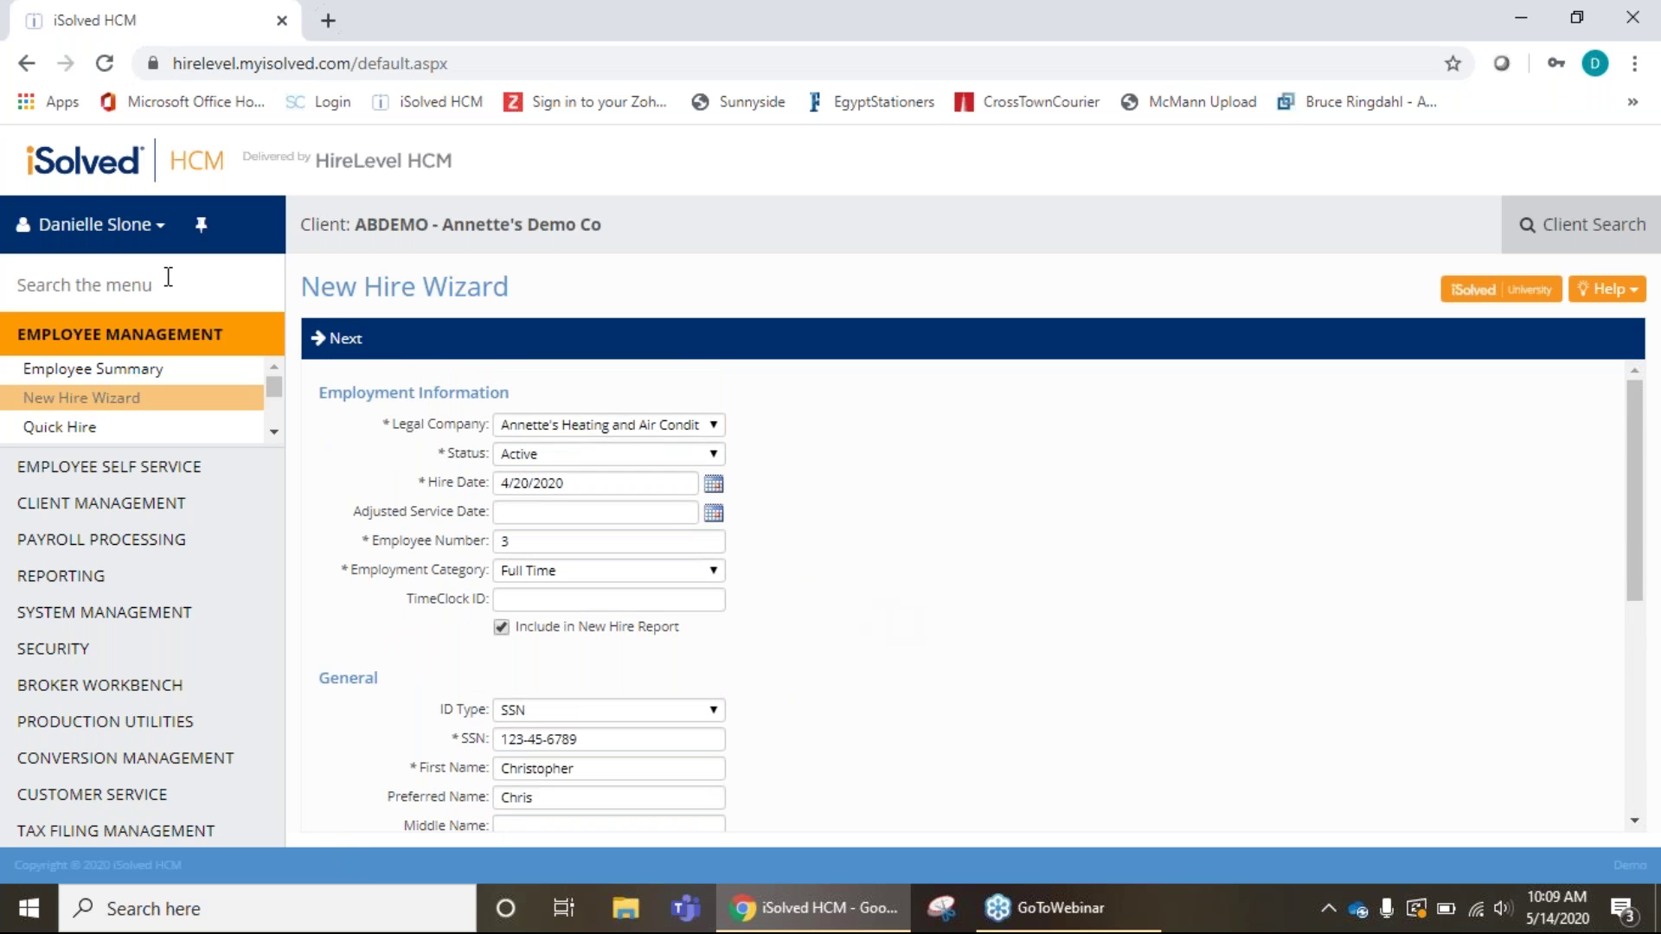
Advance the wizard through the Personal/I-9/EEO page to the Salary/Job page.
left_click(342, 338)
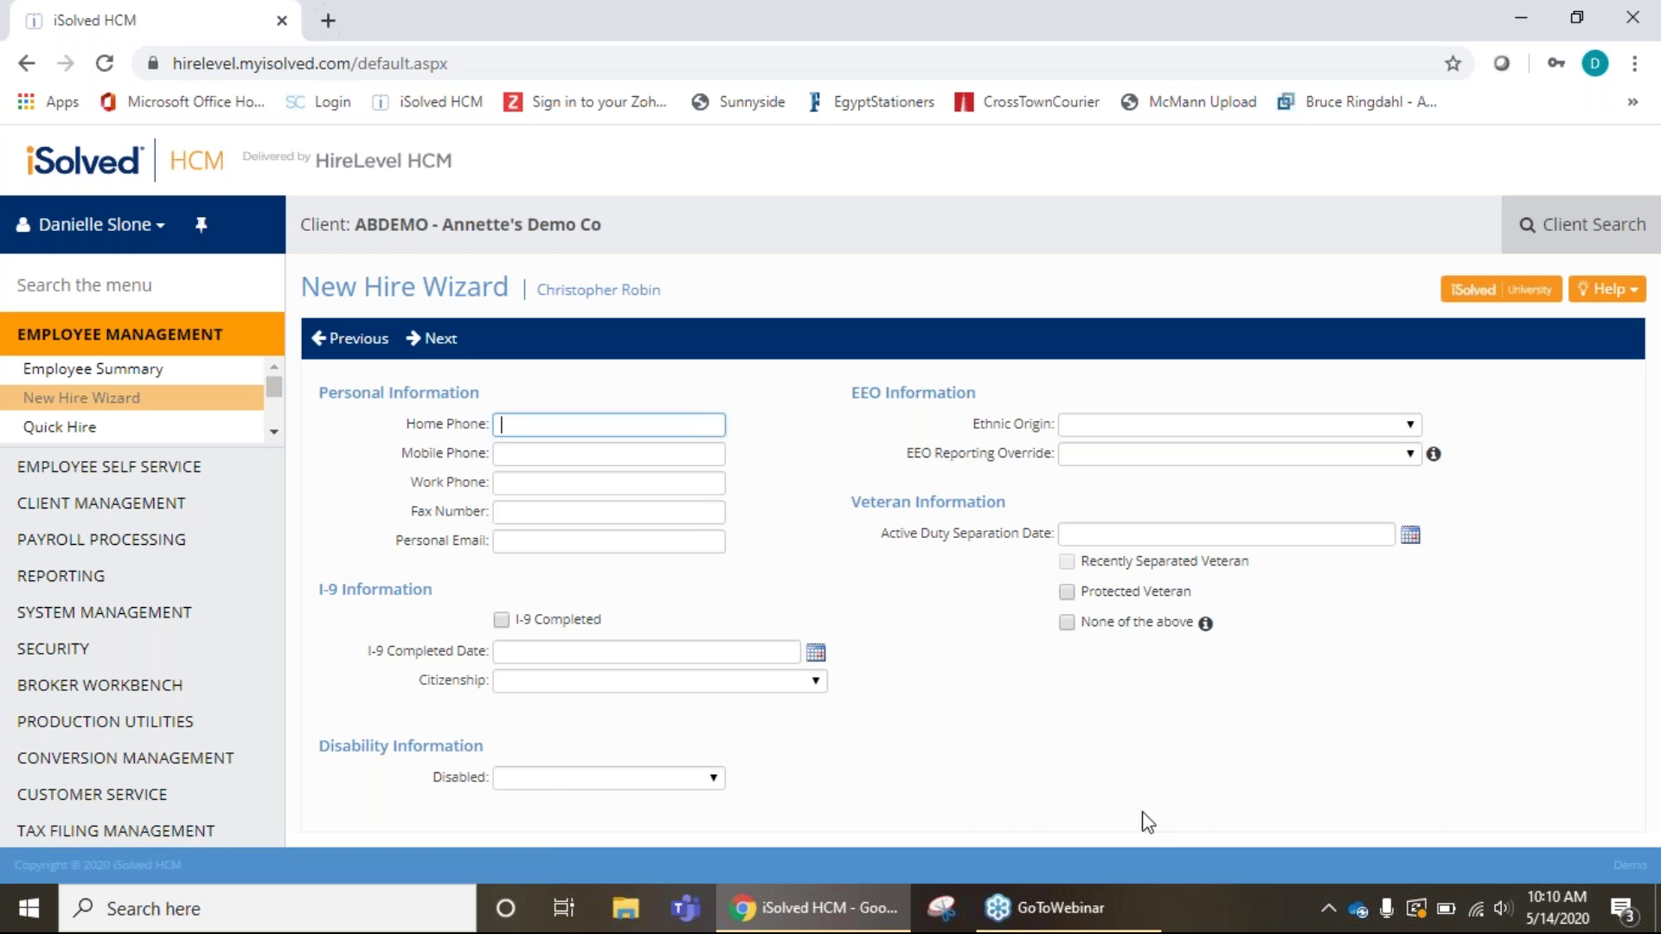
left_click(436, 338)
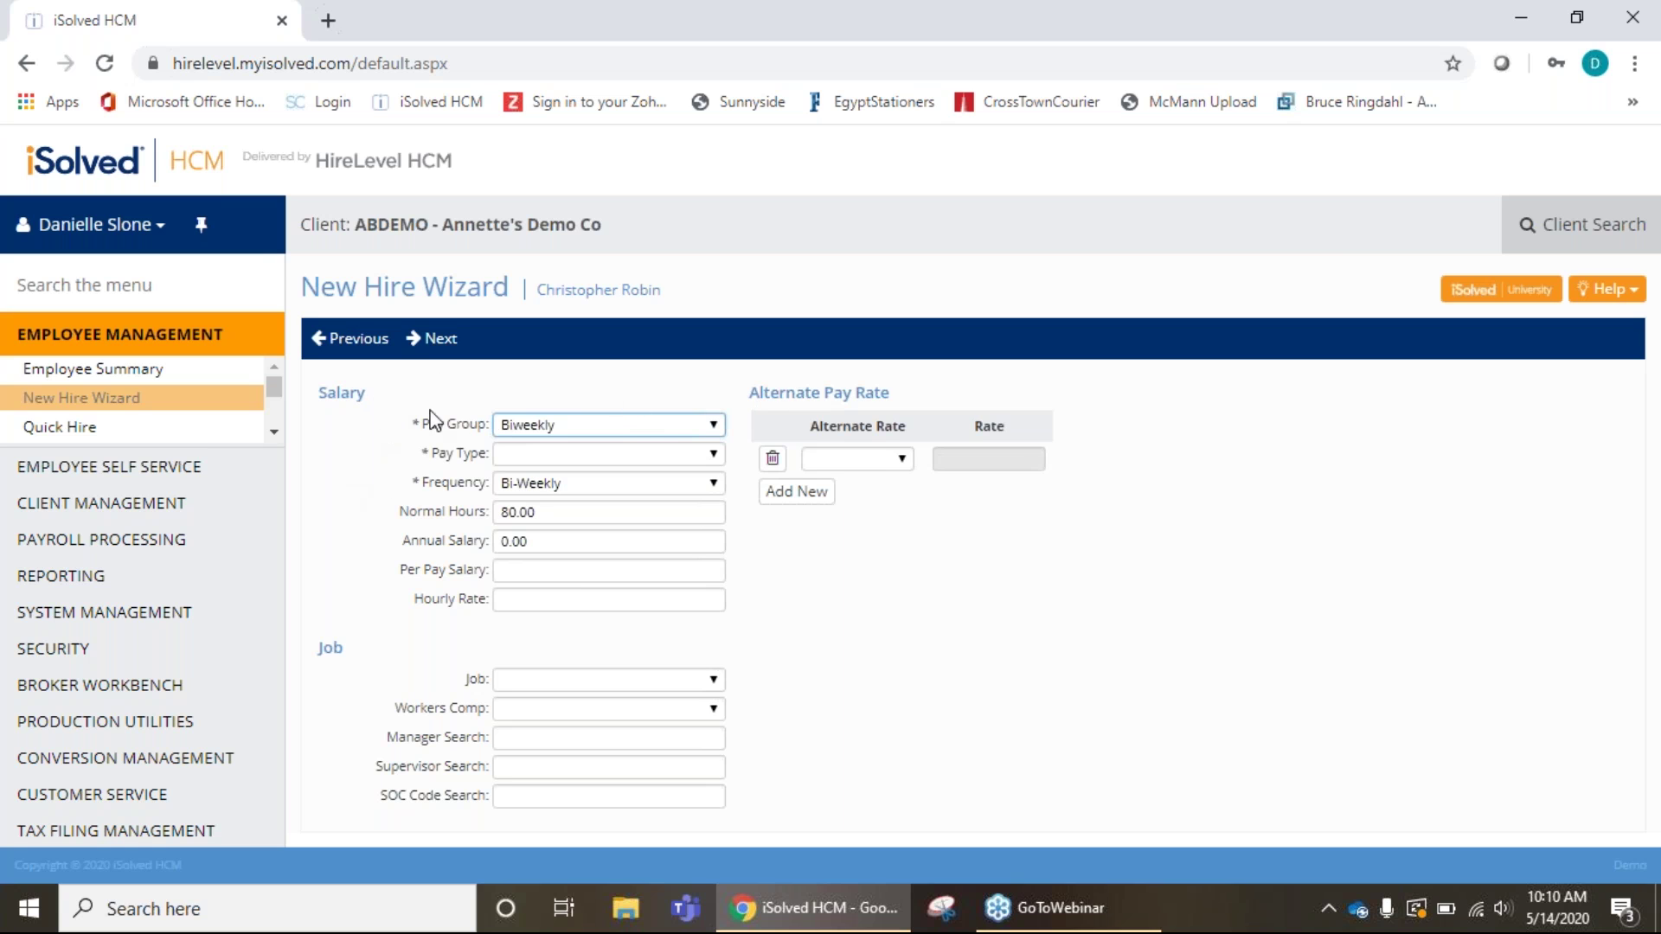
Keep the Biweekly pay group and try Hourly pay type at a 19.00 rate.
left_click(717, 426)
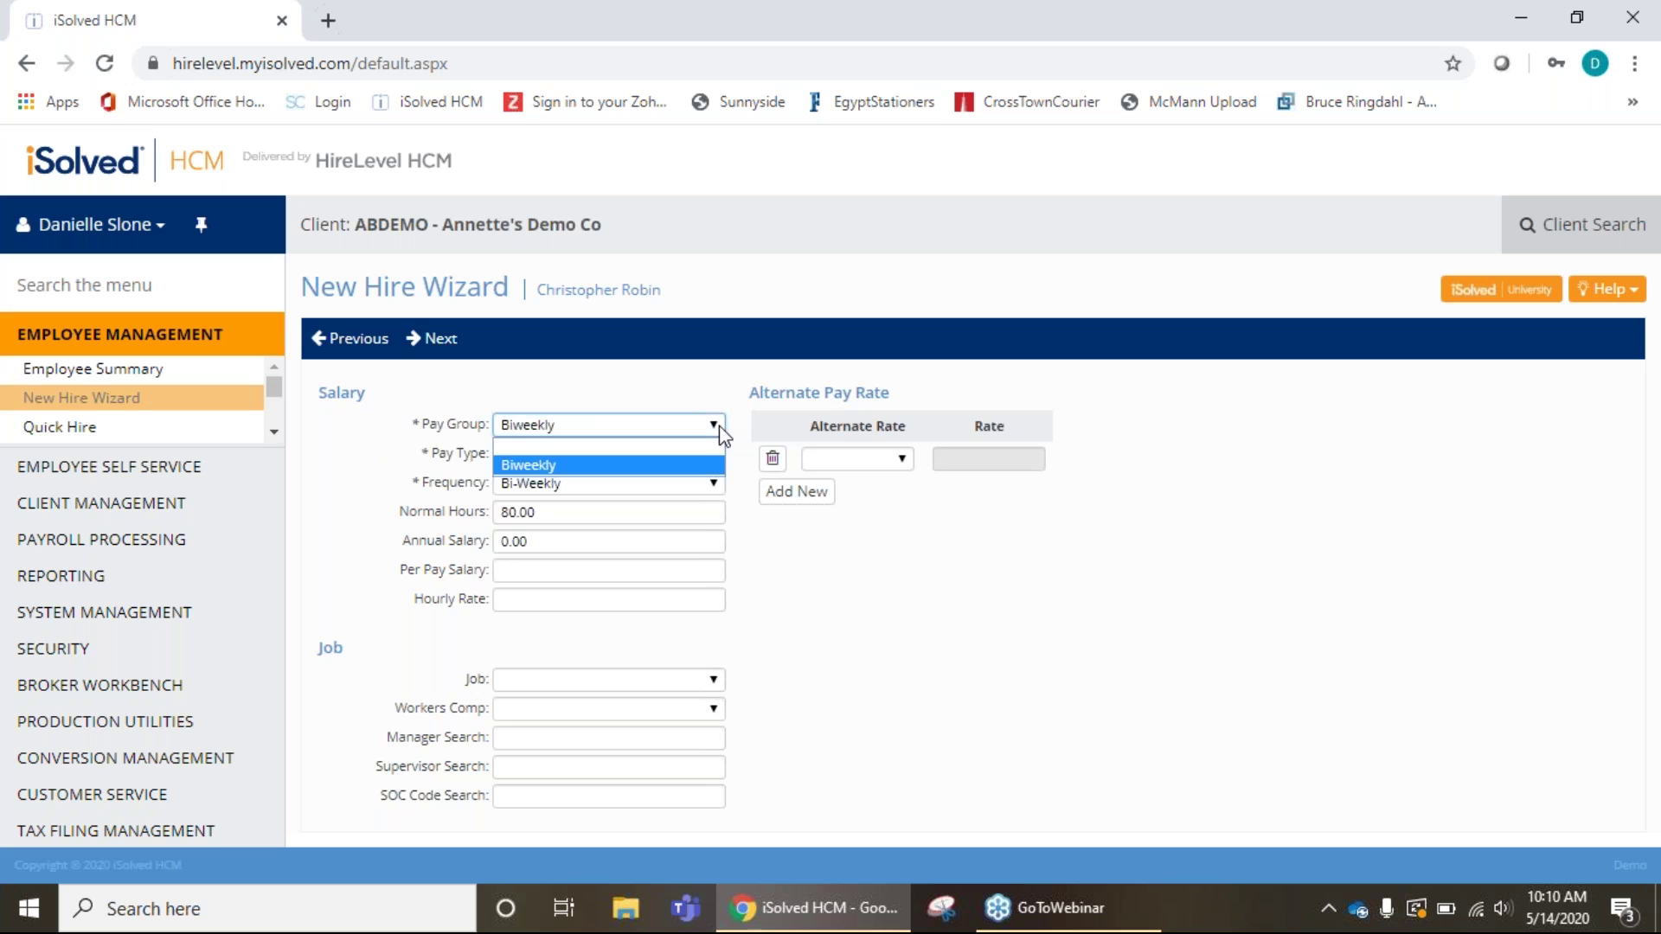
left_click(719, 427)
left_click(719, 455)
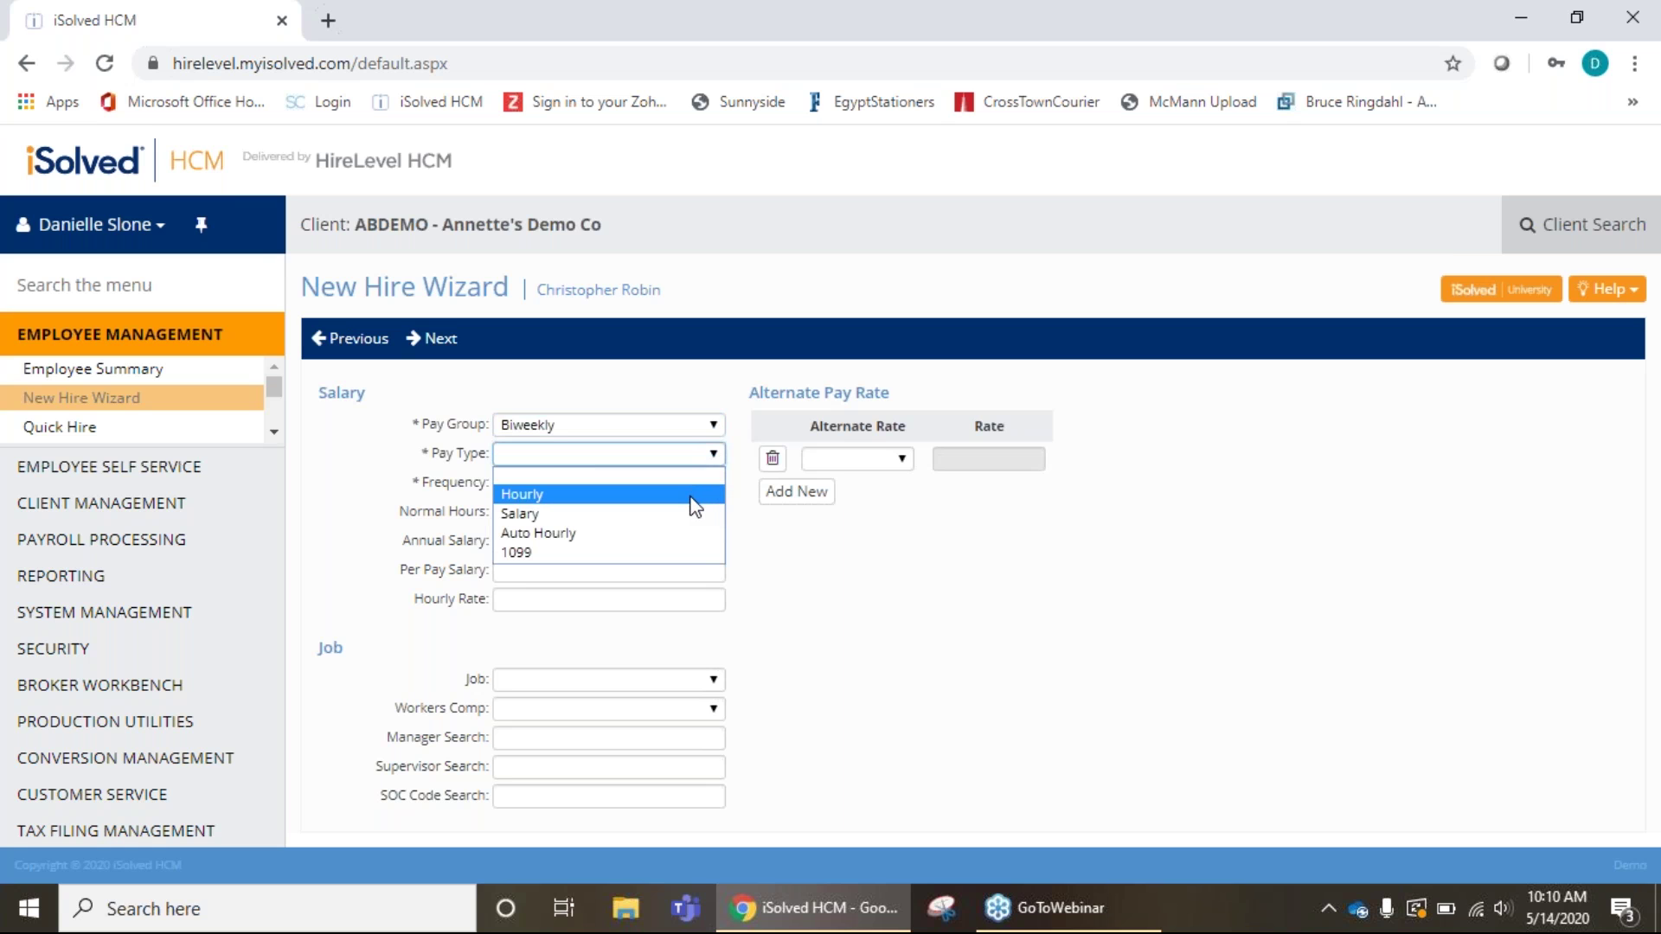
left_click(695, 507)
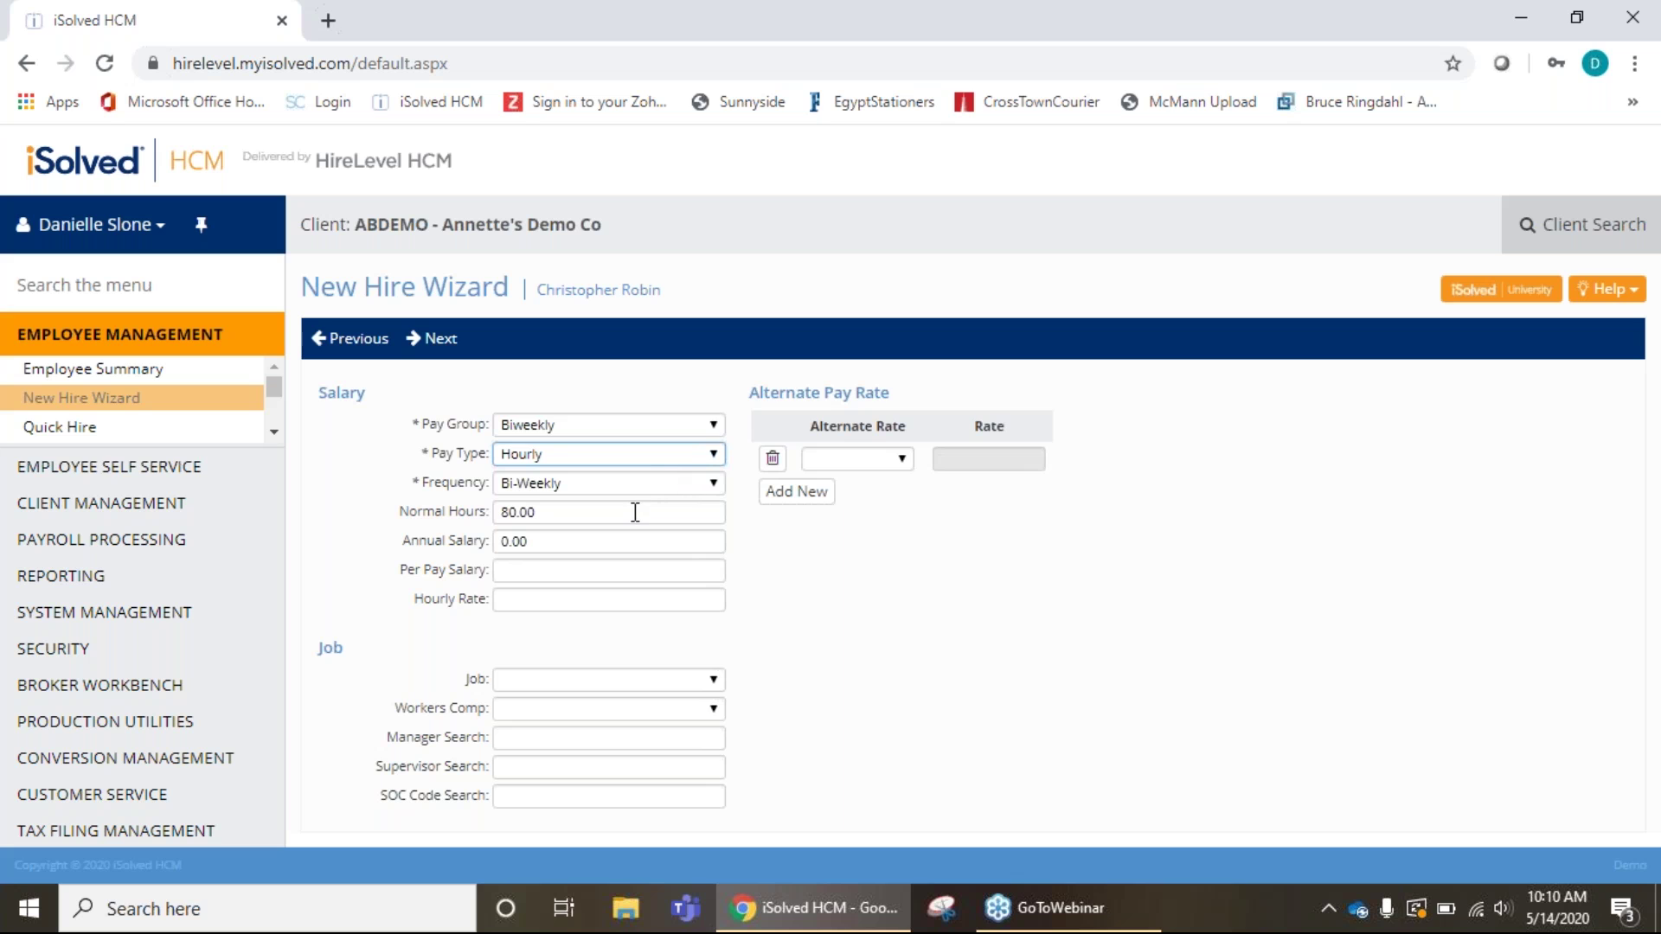
left_click(545, 600)
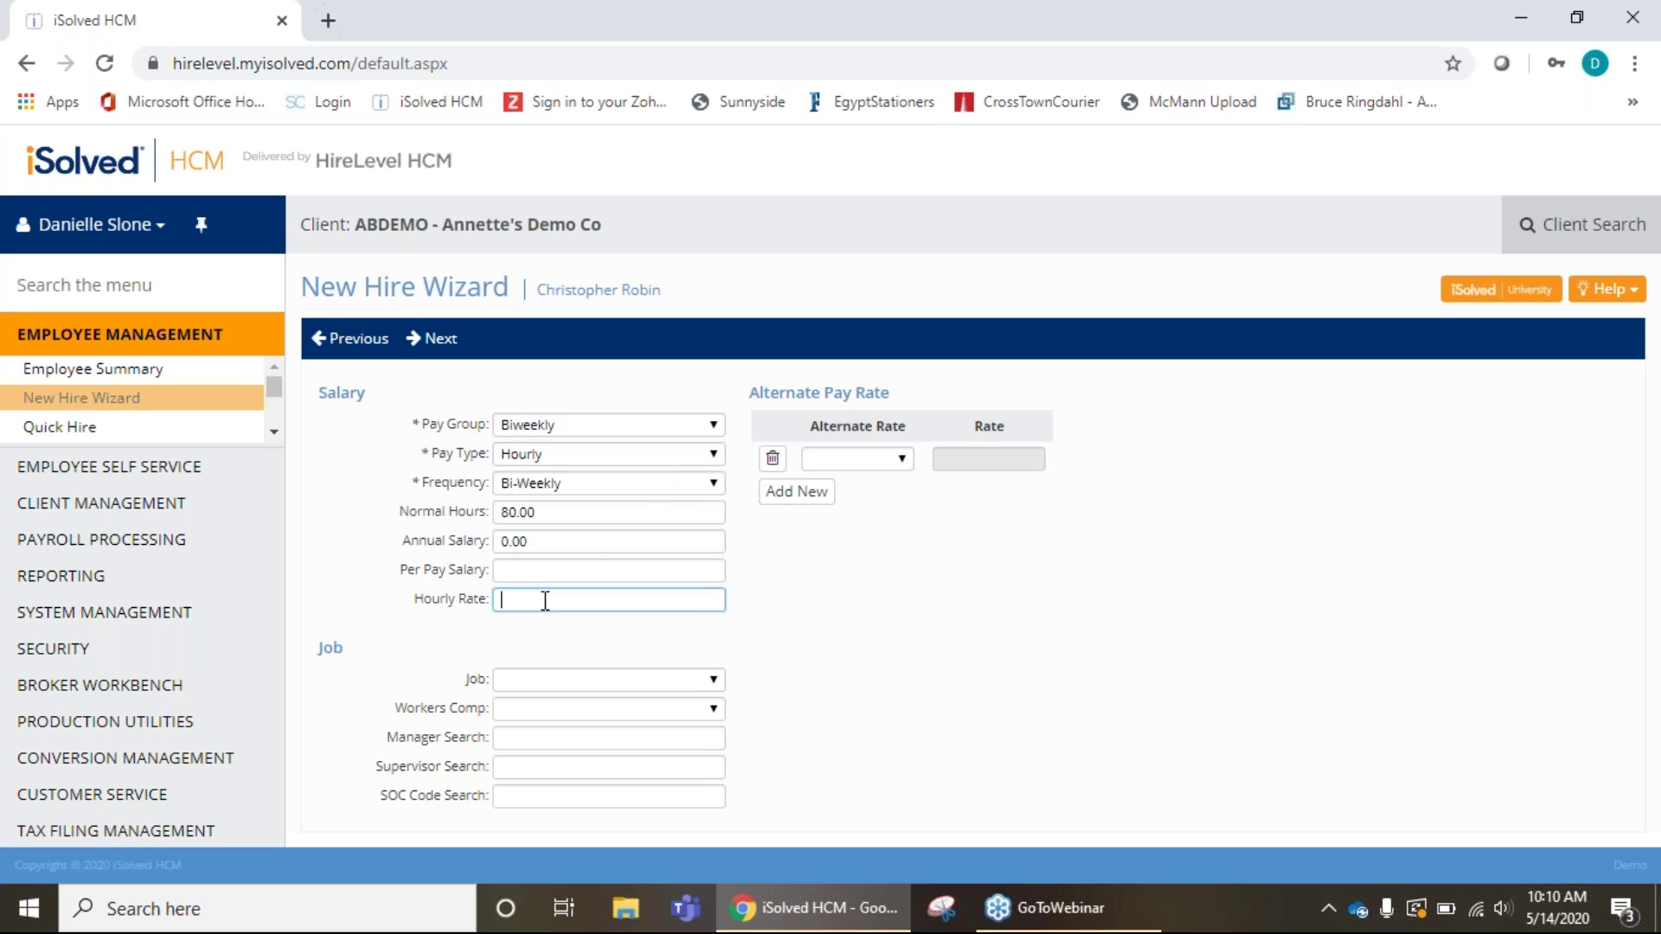
type("19.00")
left_click(860, 641)
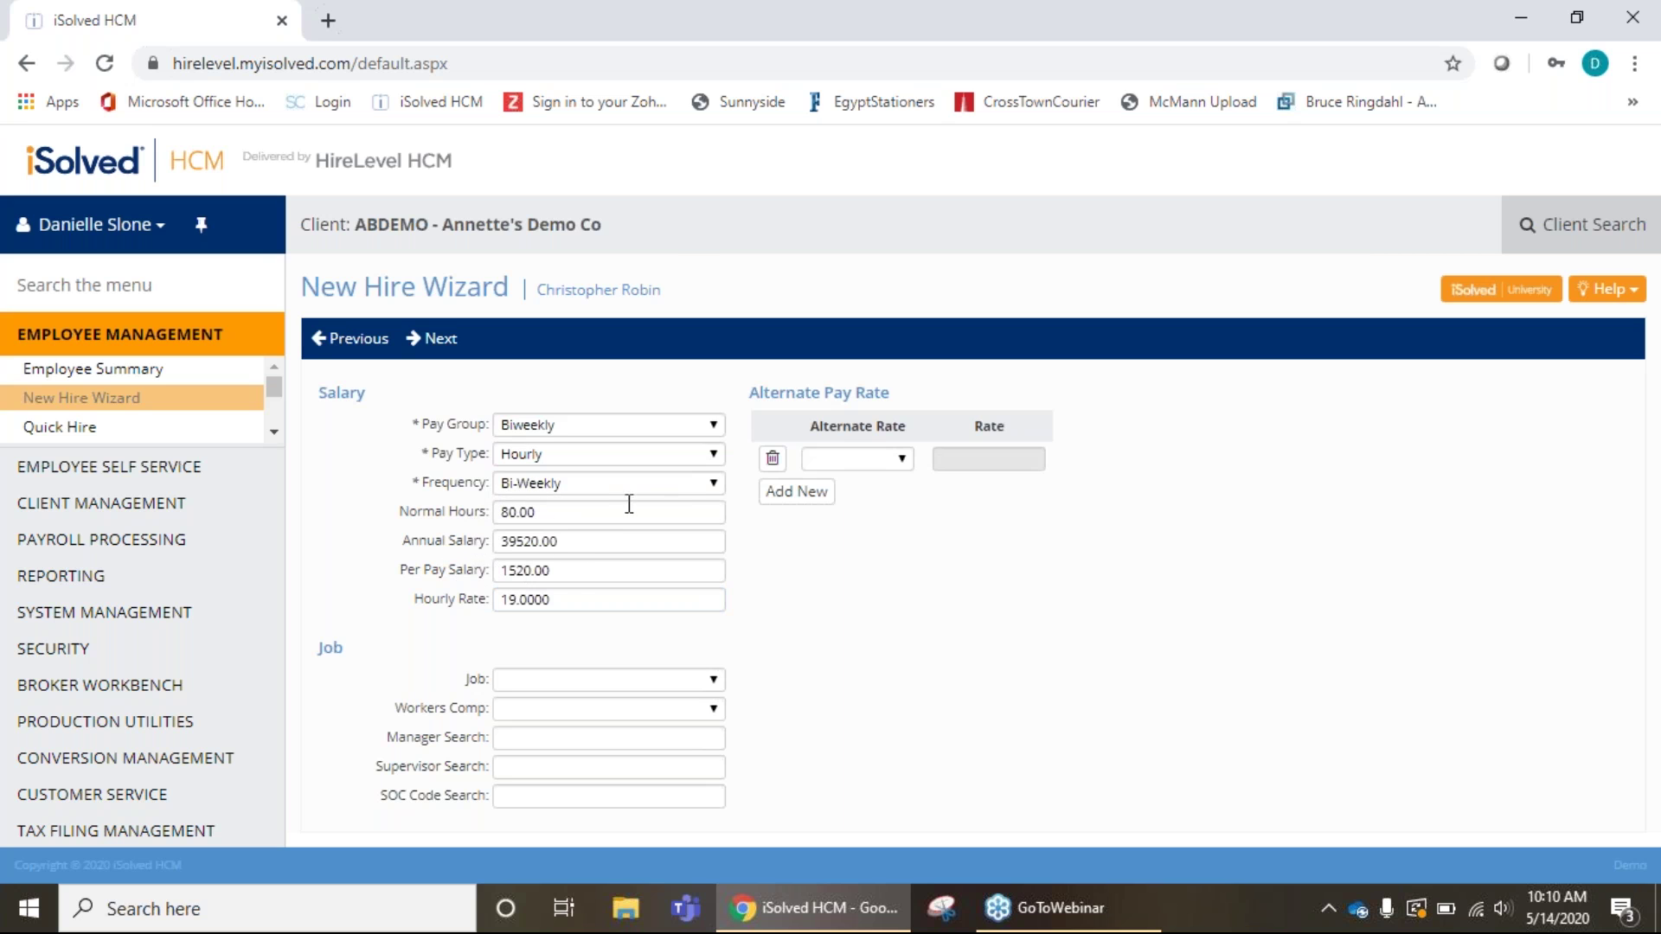
Switch the pay type to Salary and clear the hourly rate, annual and per-pay amounts.
left_click(709, 455)
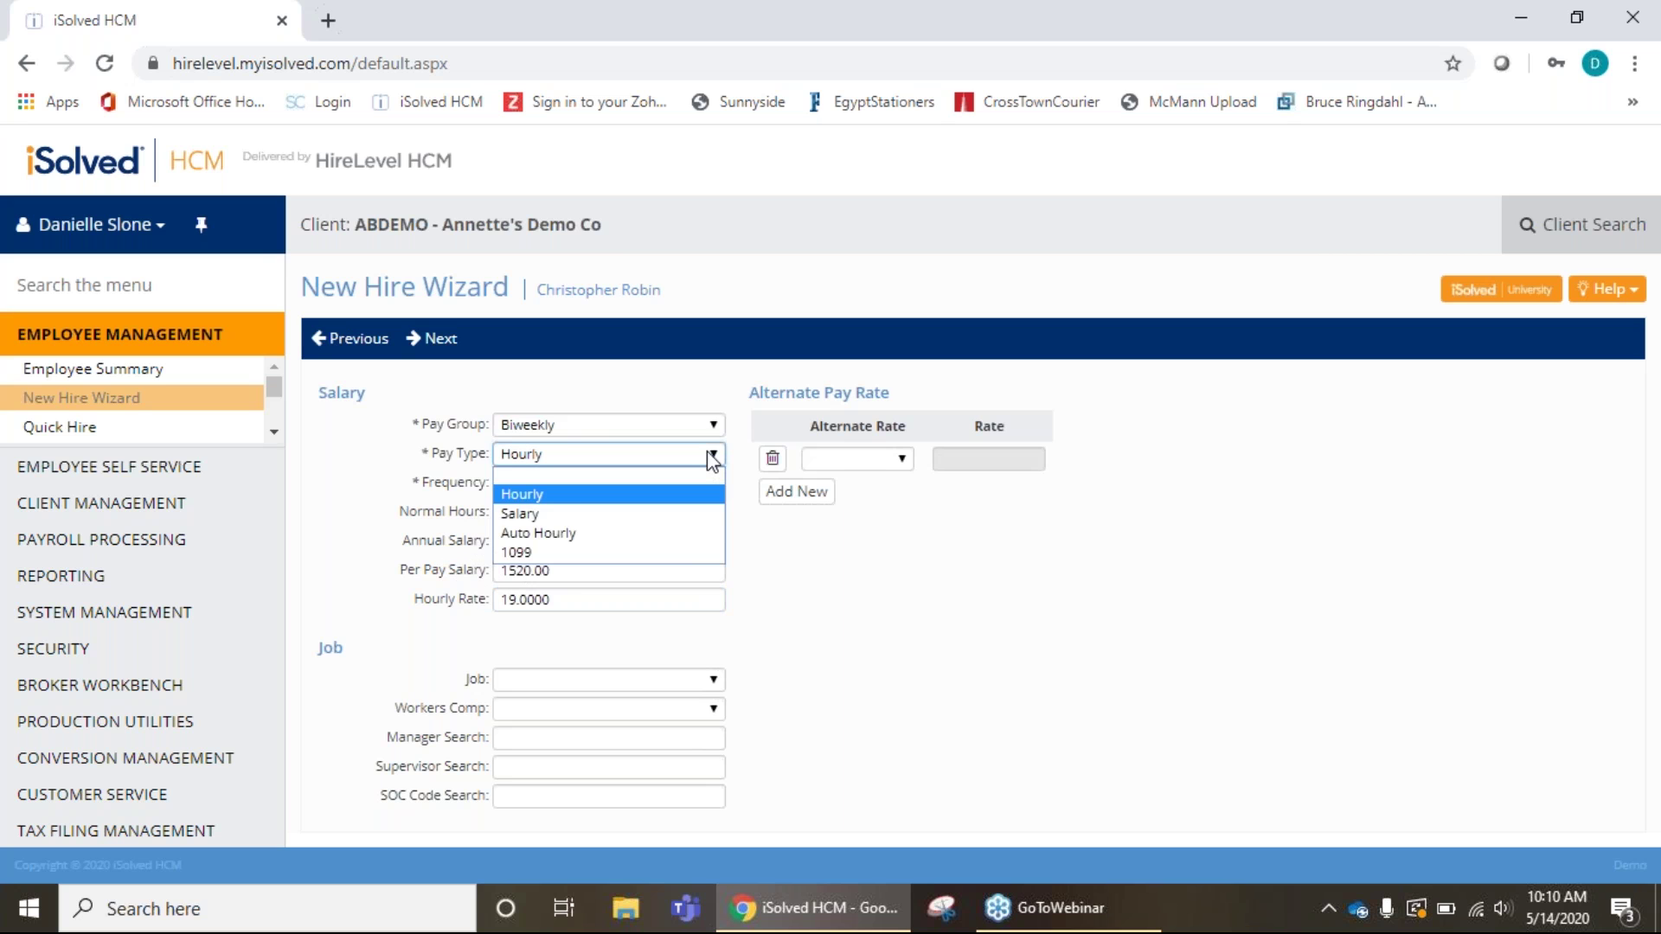
left_click(548, 513)
key("BackSpace")
left_click(551, 570)
left_click(615, 543)
key("BackSpace")
left_click(587, 571)
key("BackSpace")
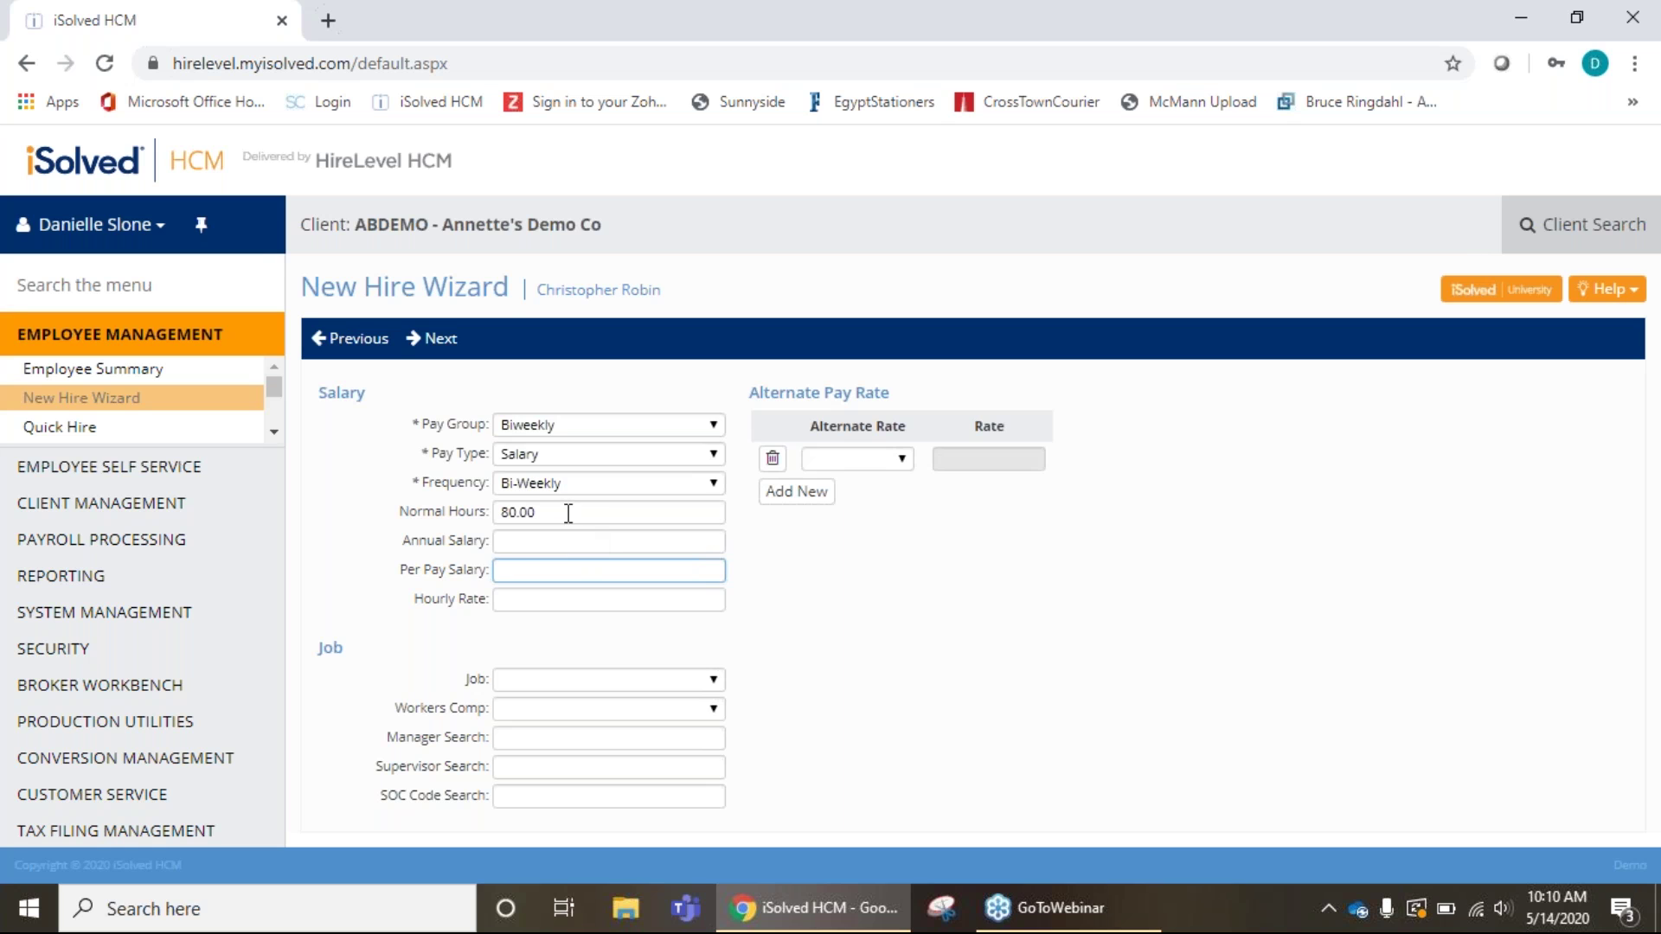
Set the frequency to Semi-Monthly and the annual salary to 95000, recalculating pay amounts.
left_click(694, 485)
left_click(569, 580)
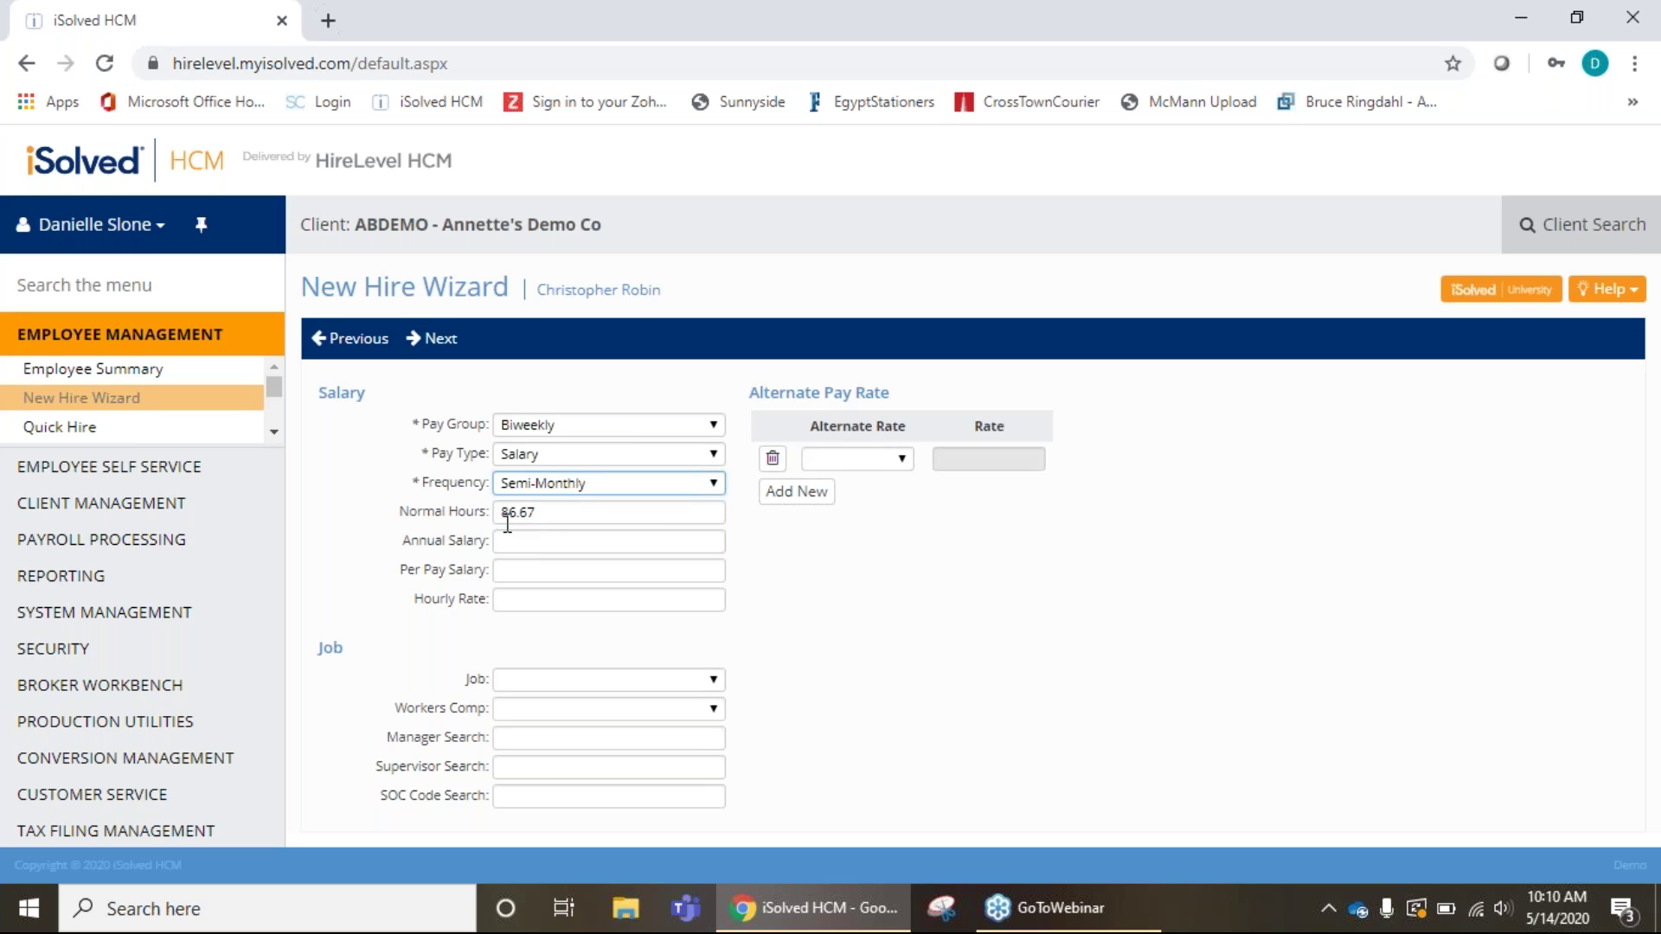
left_click(564, 542)
type("95000")
left_click(771, 641)
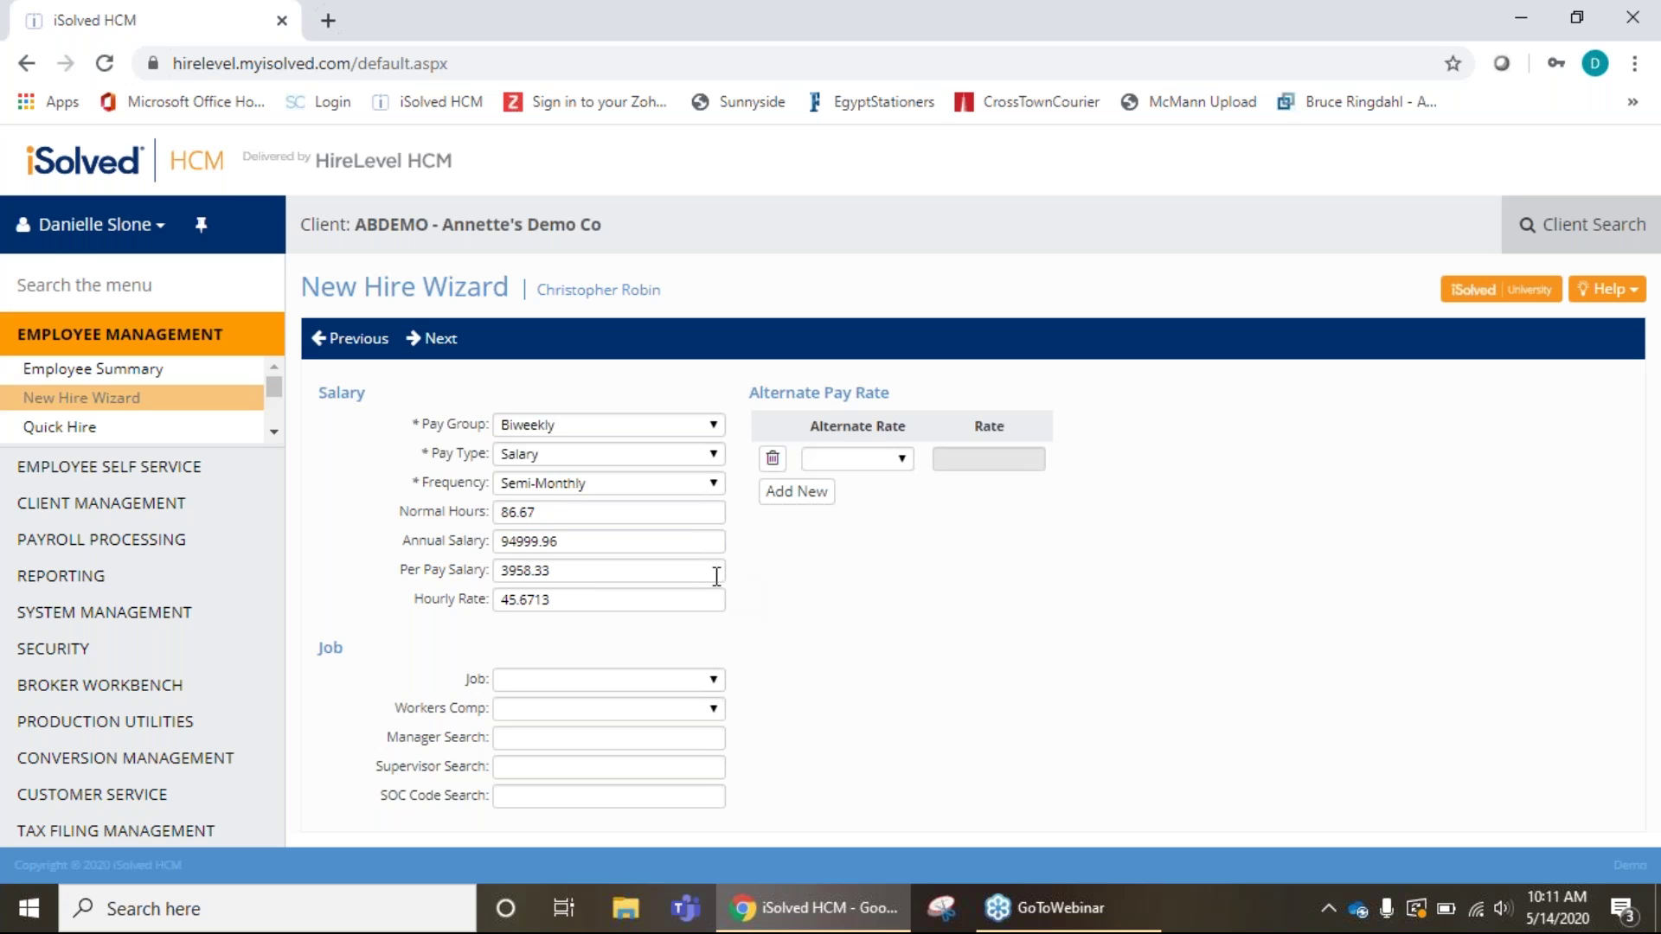
Leave Job, Workers Comp and Alternate Rate blank and advance to the tax step.
left_click(709, 687)
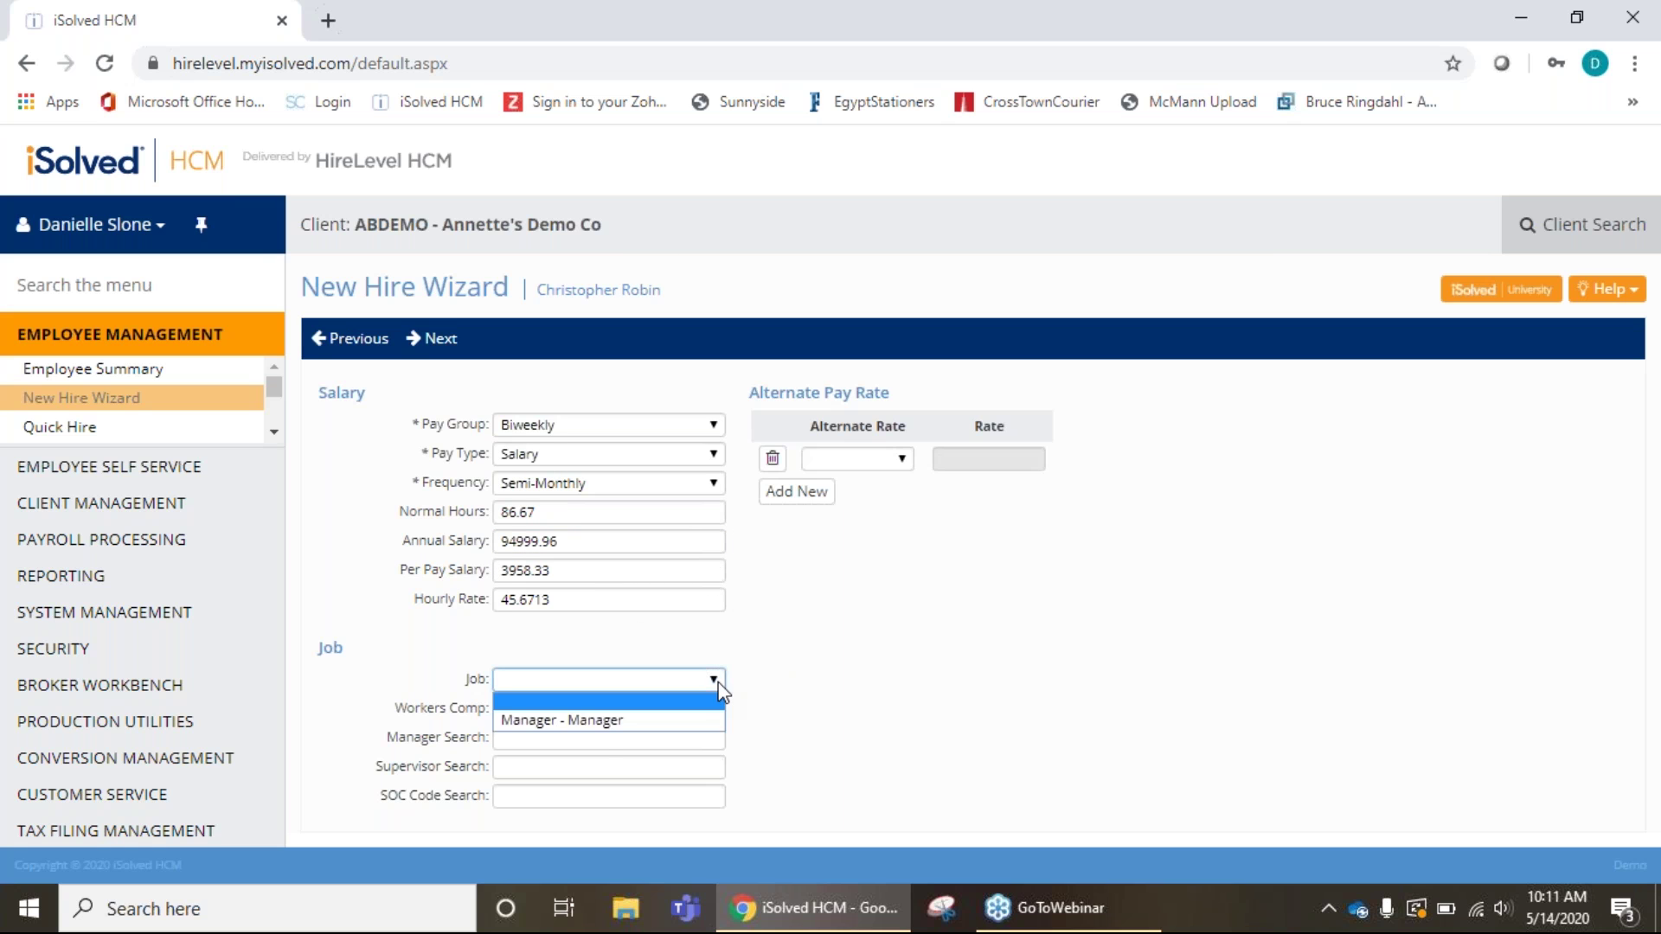
left_click(707, 686)
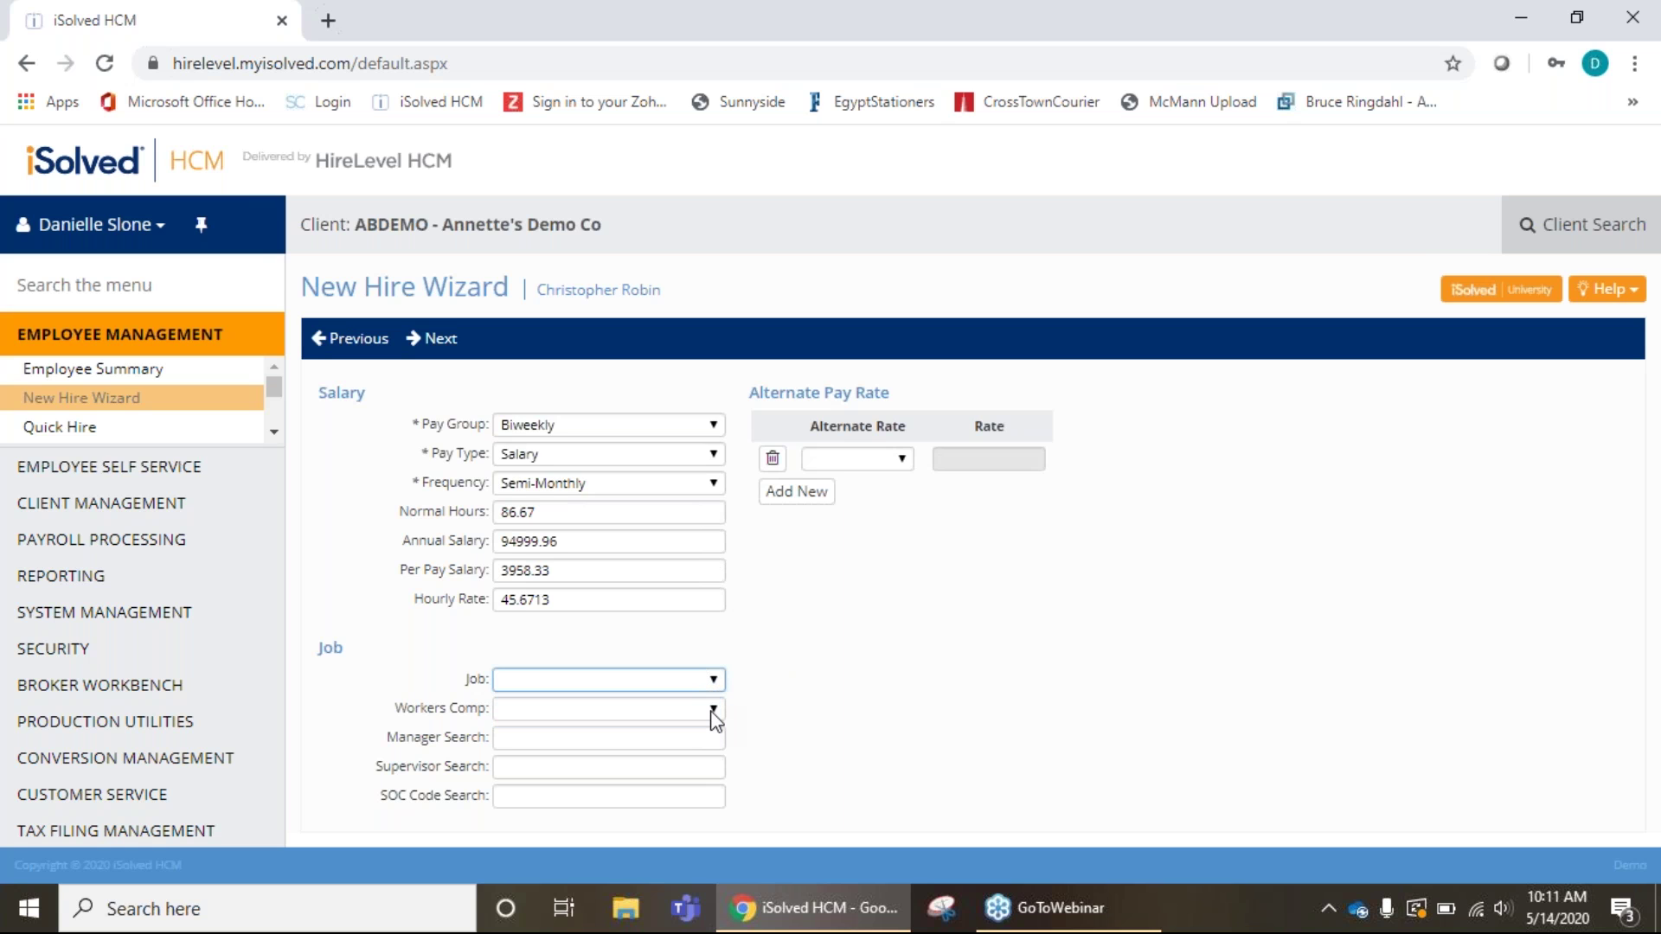
left_click(713, 715)
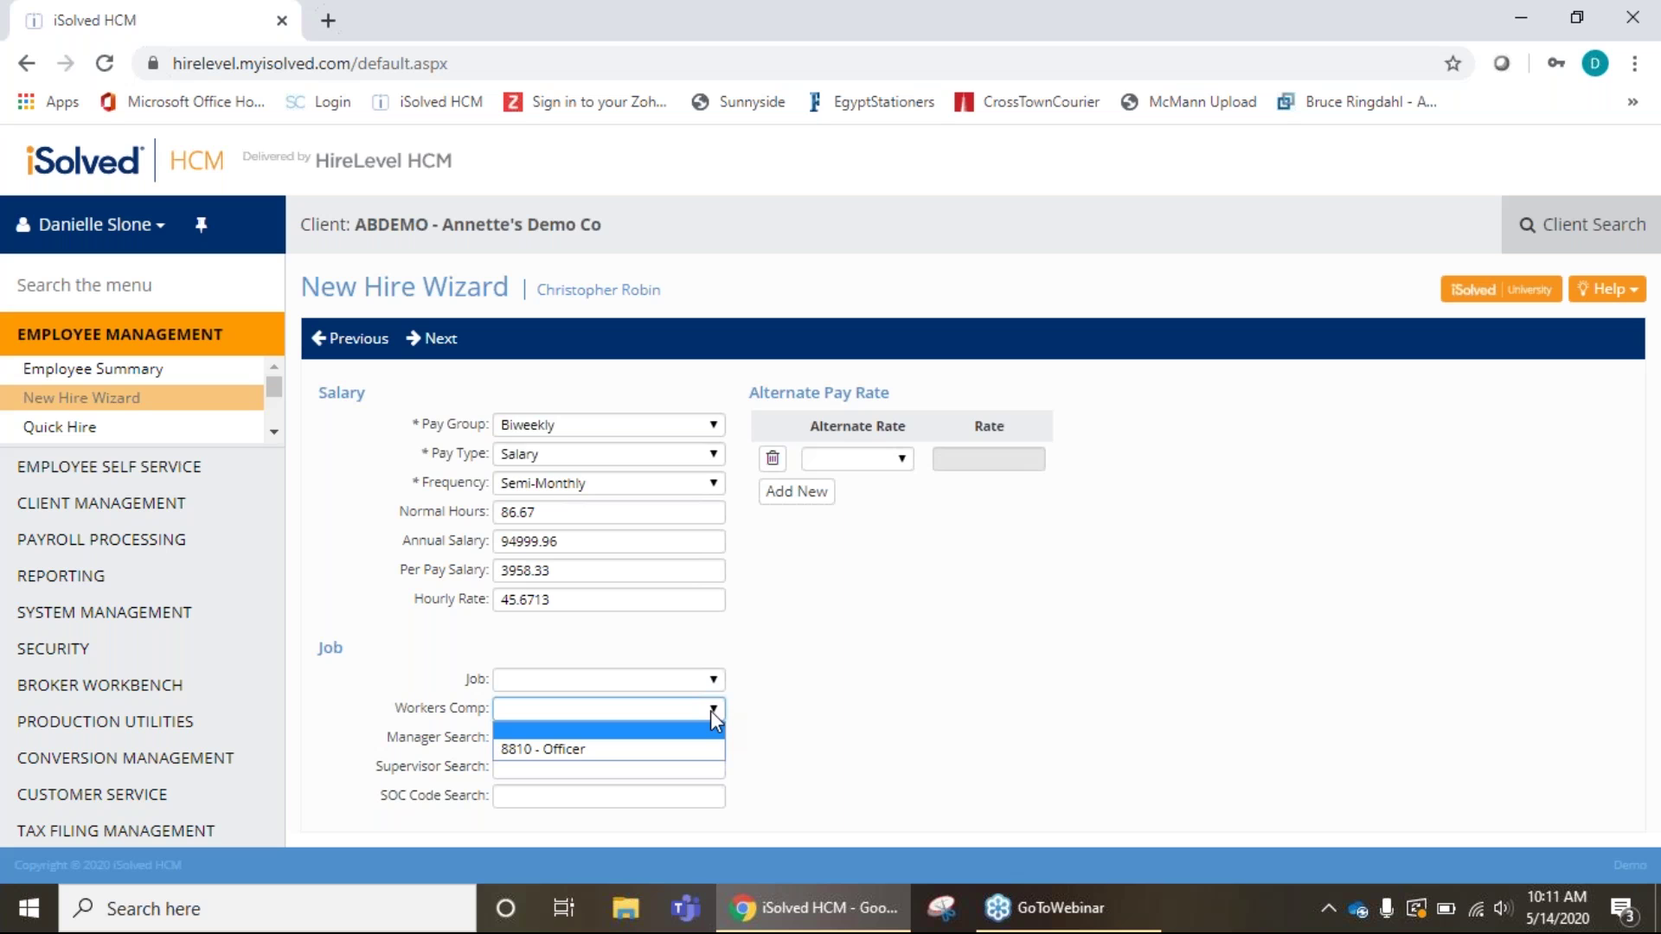
left_click(711, 711)
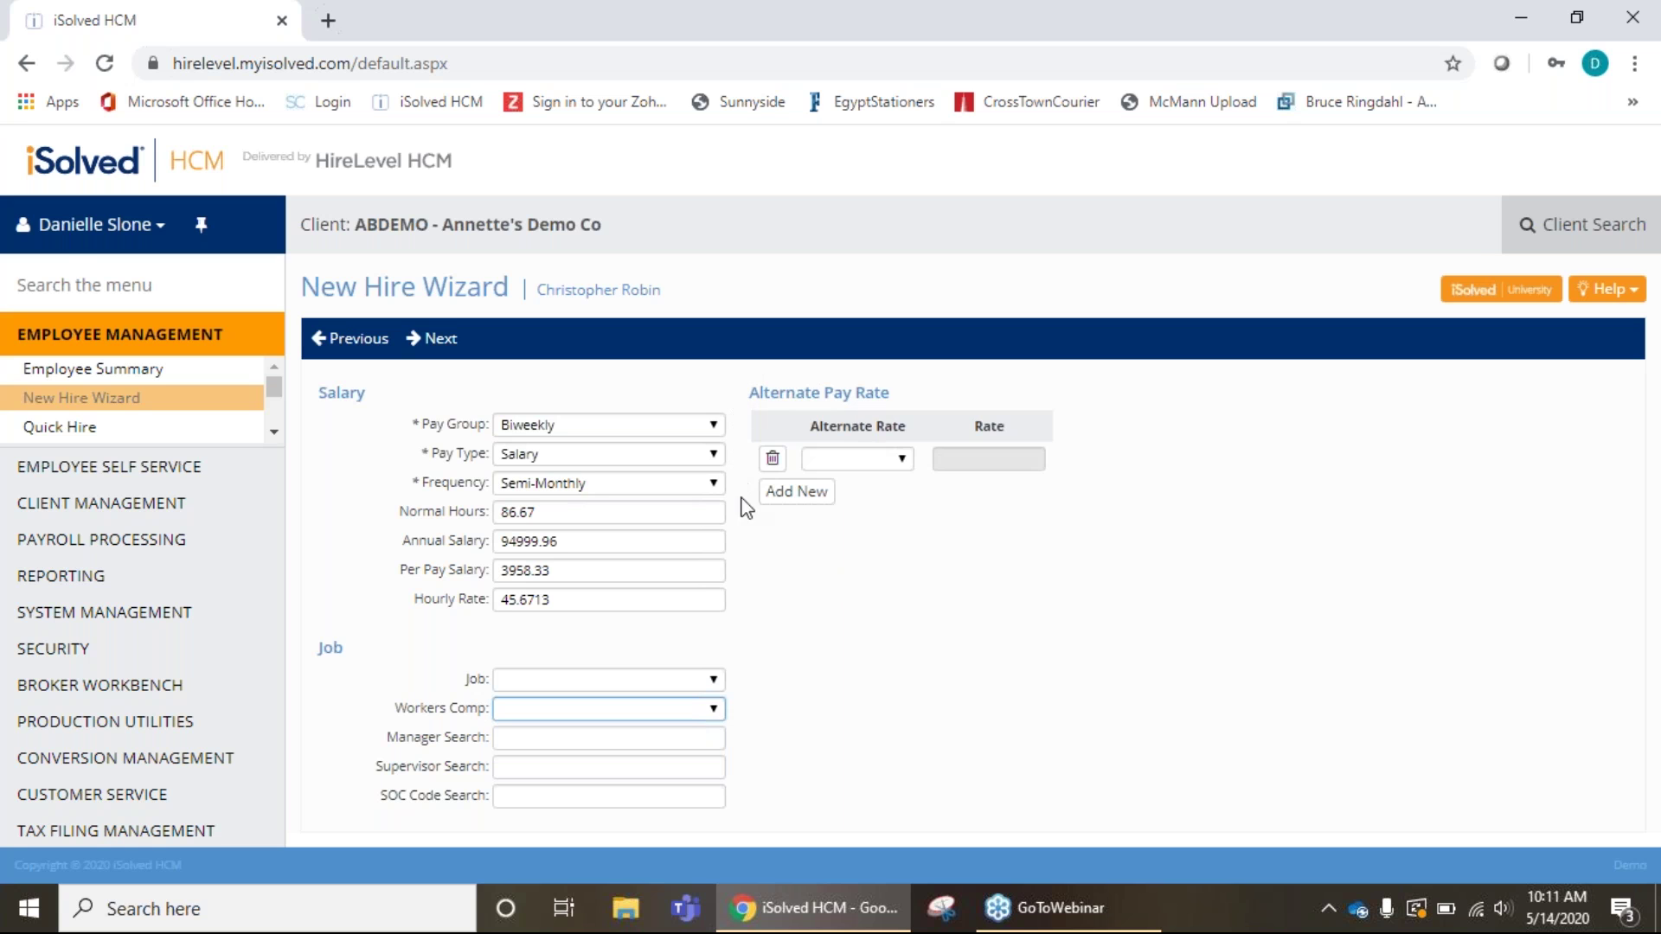
left_click(899, 460)
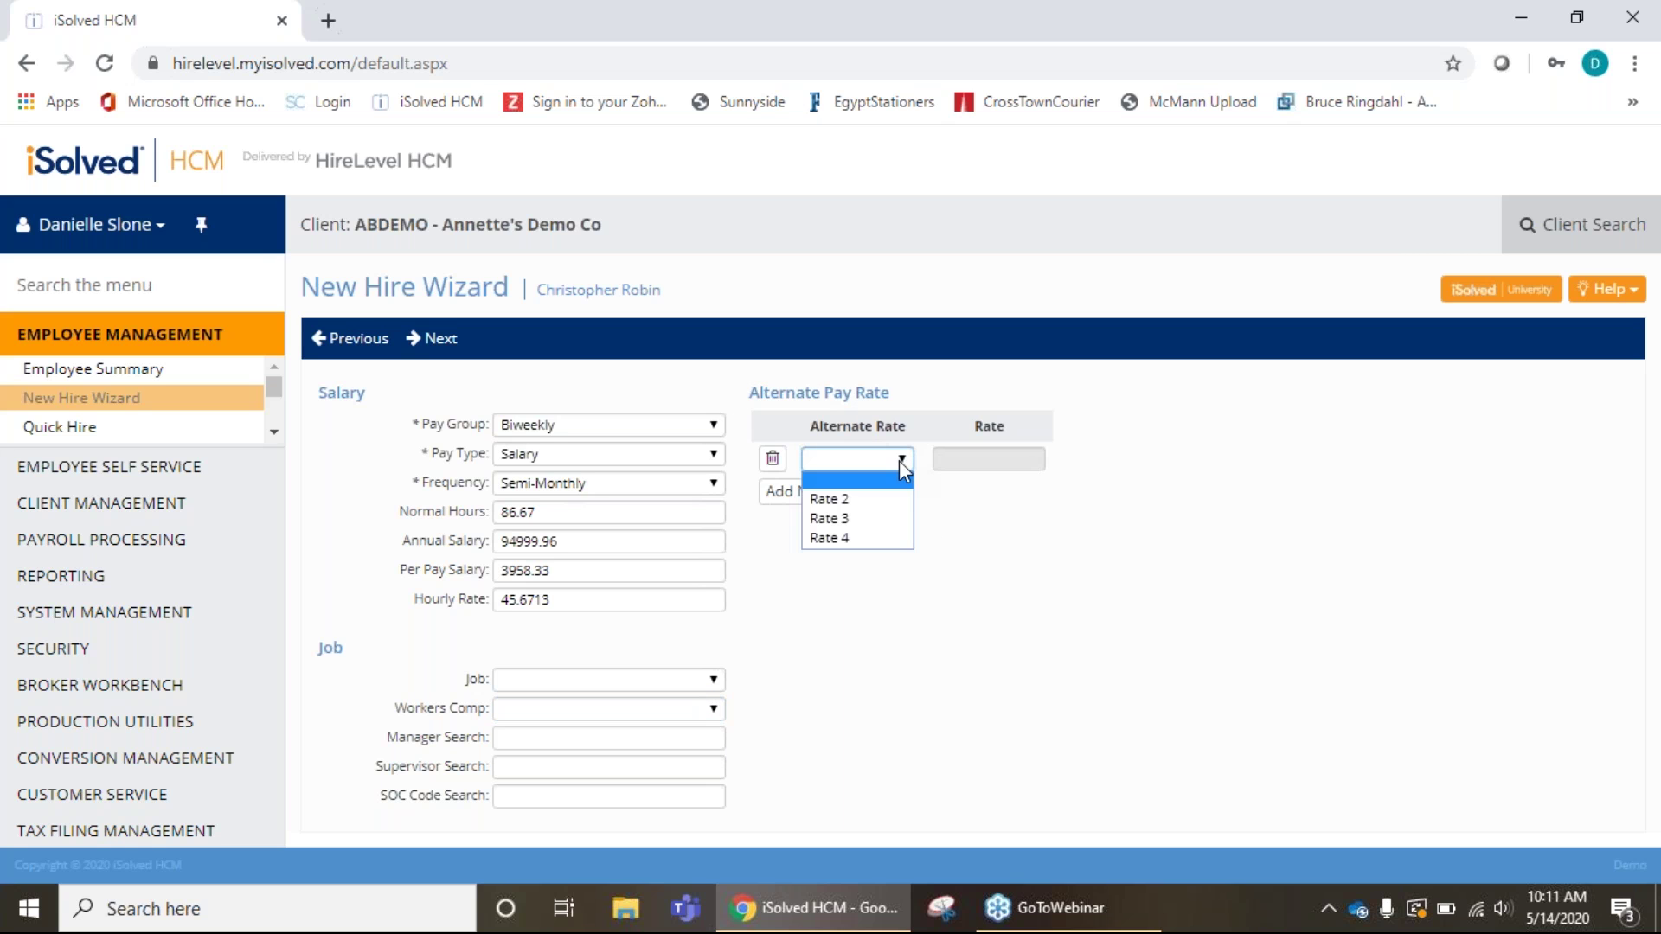
left_click(1030, 552)
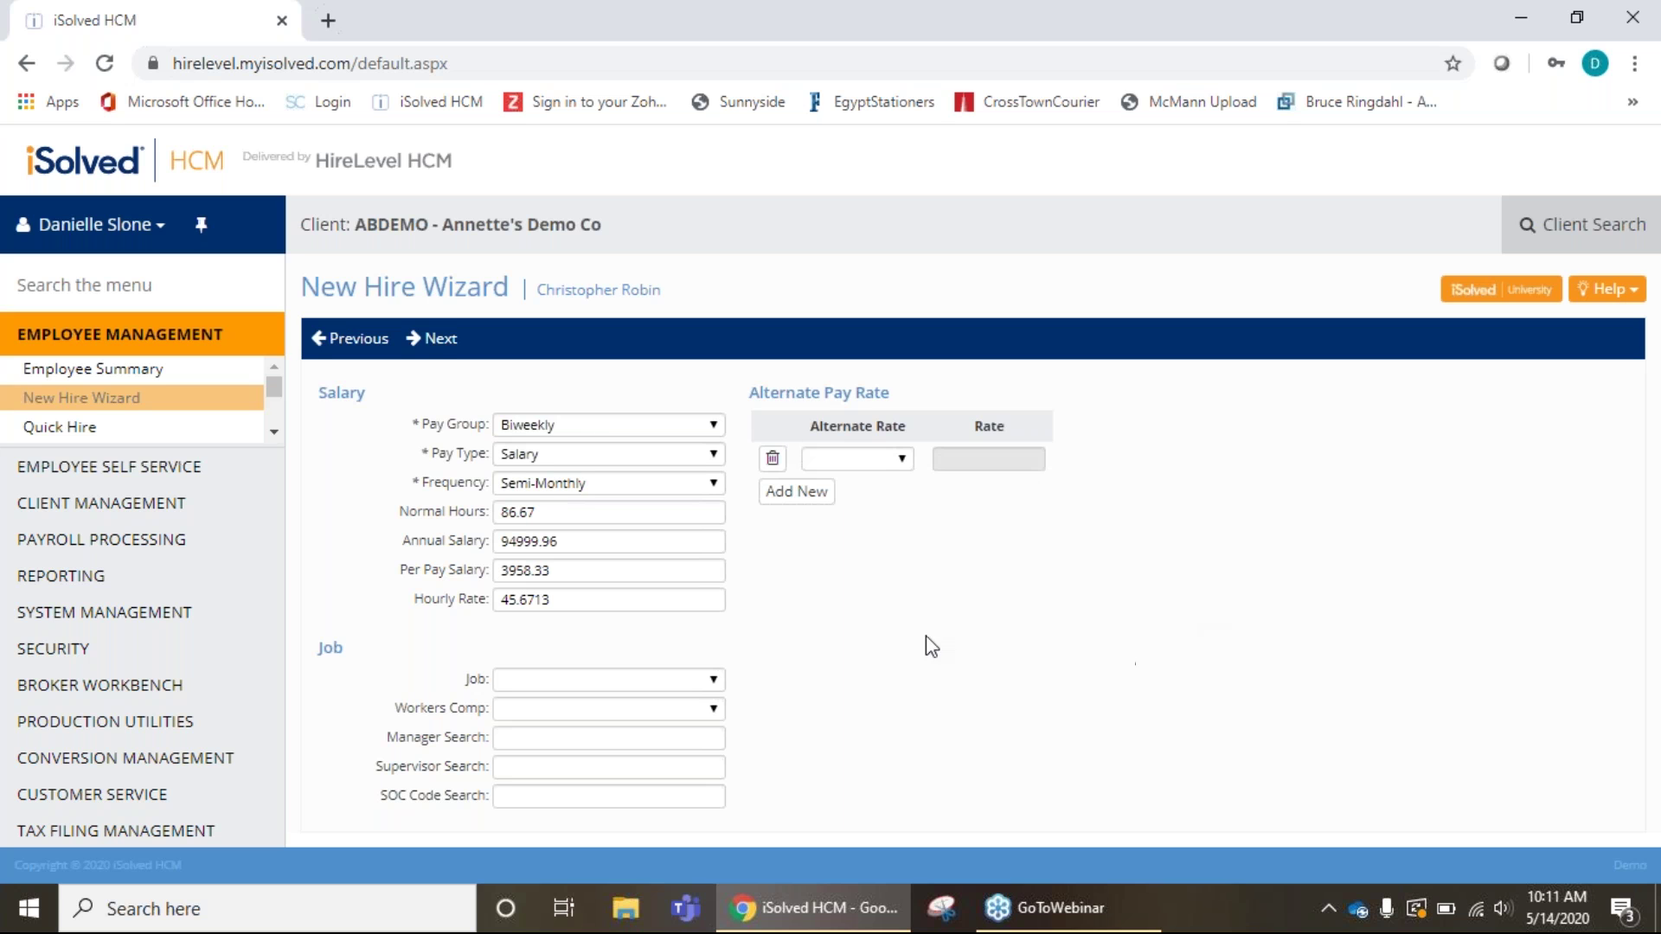
left_click(435, 341)
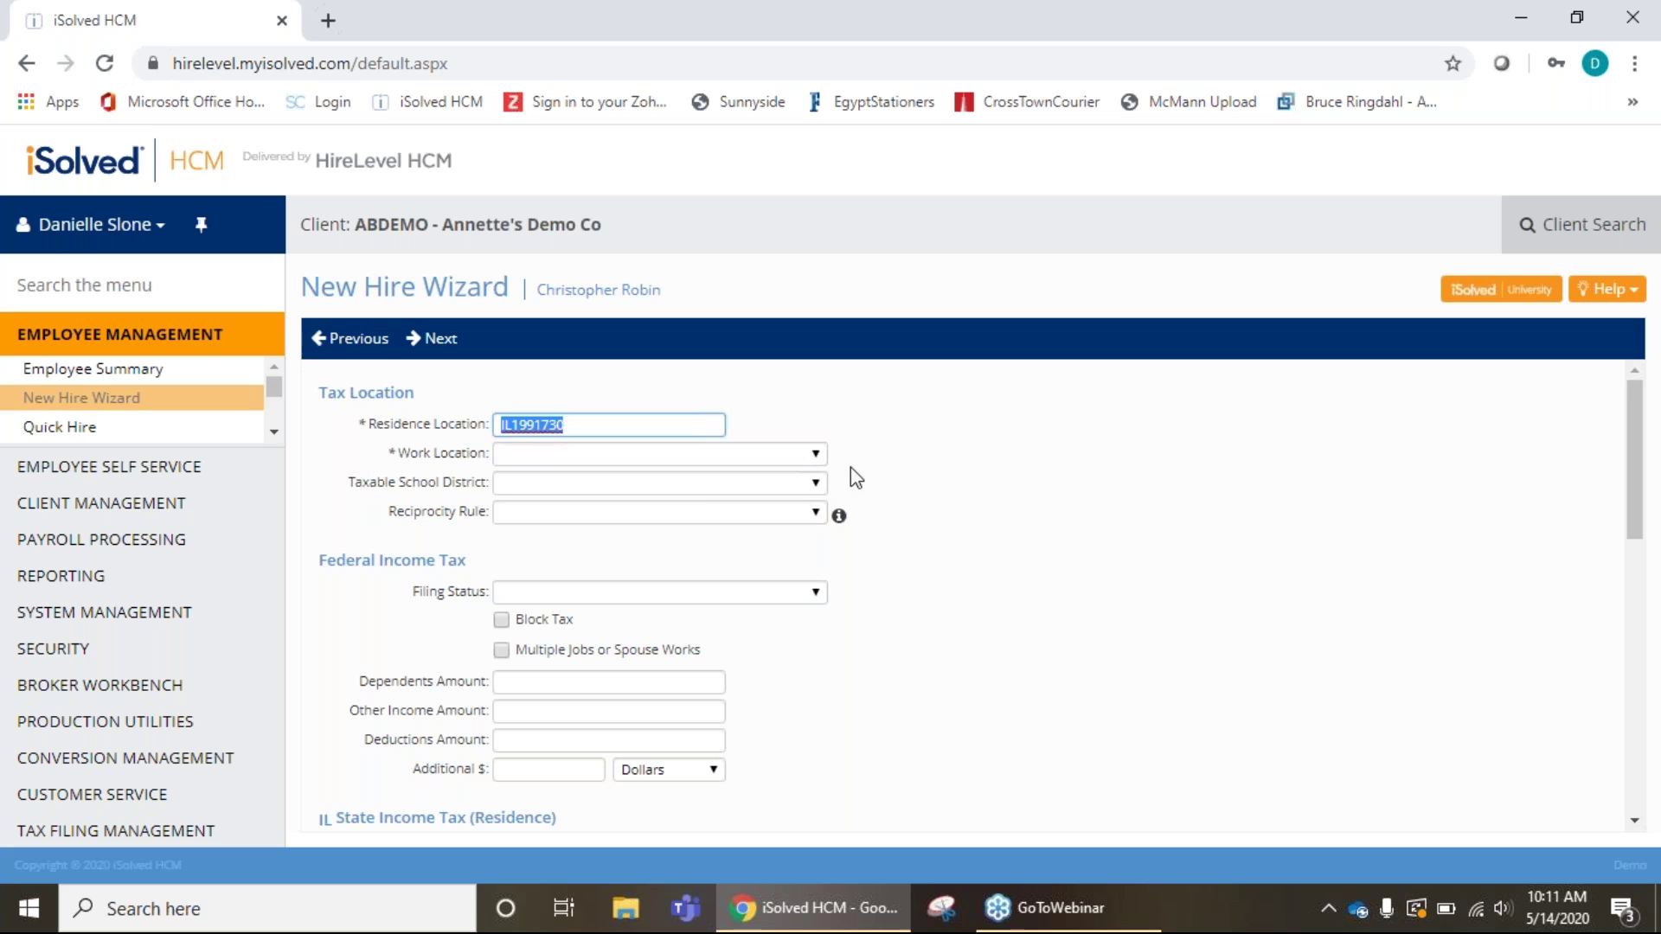
Choose IN - Evansville, IN as the work location and leave the Reciprocity Rule blank.
left_click(814, 455)
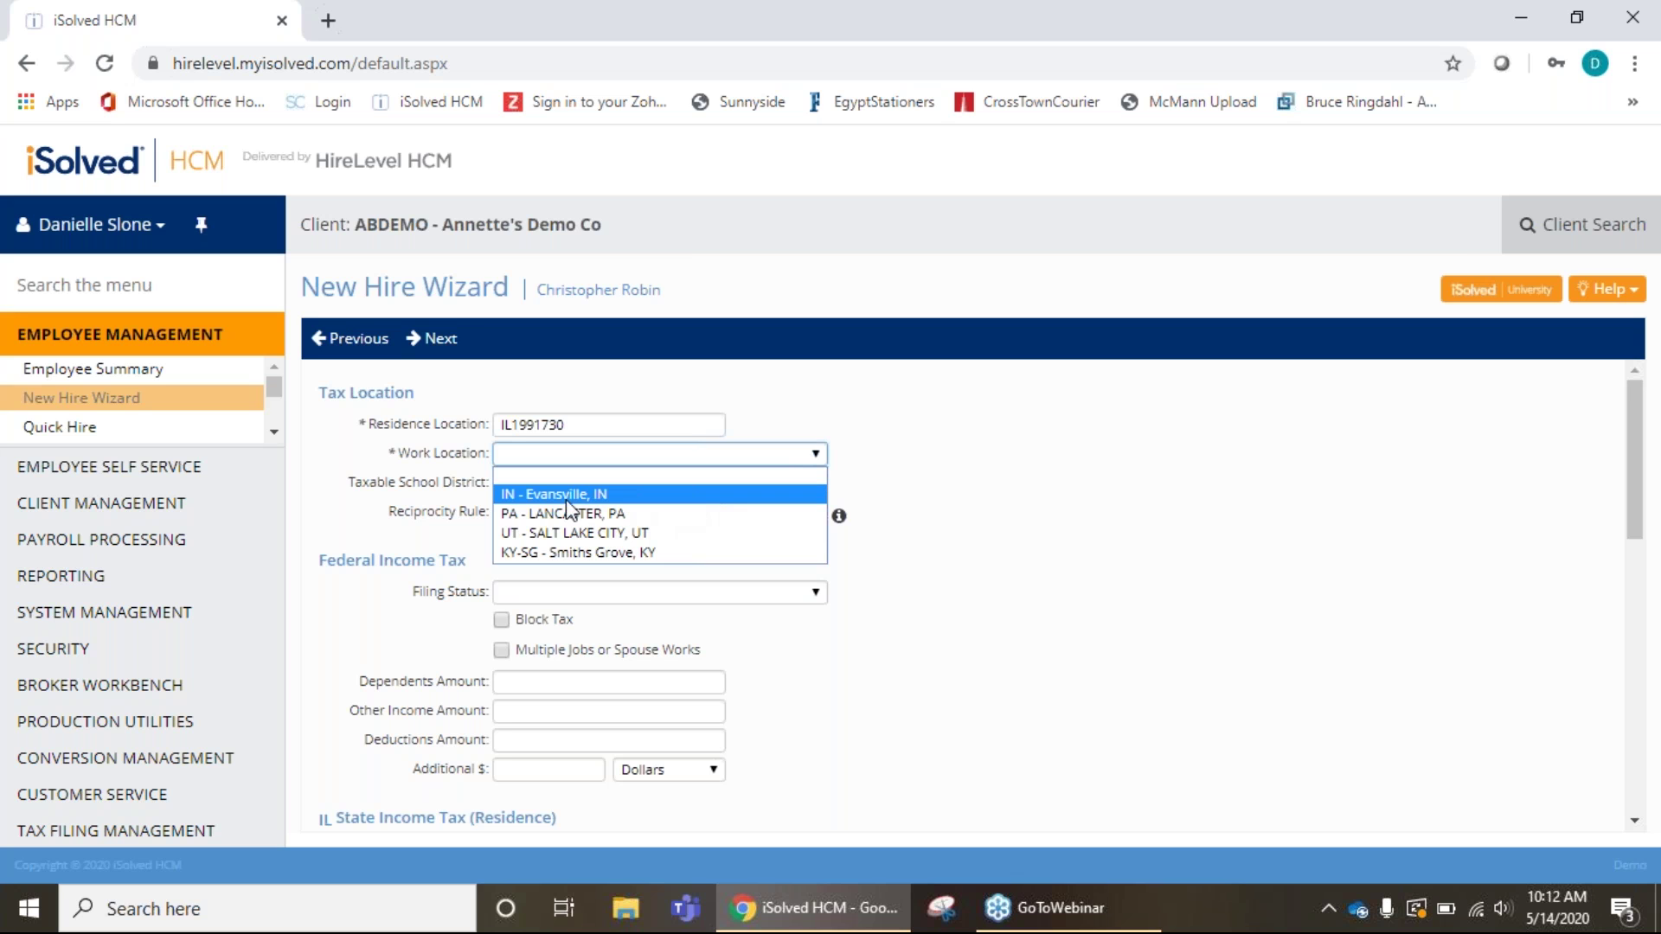
left_click(623, 500)
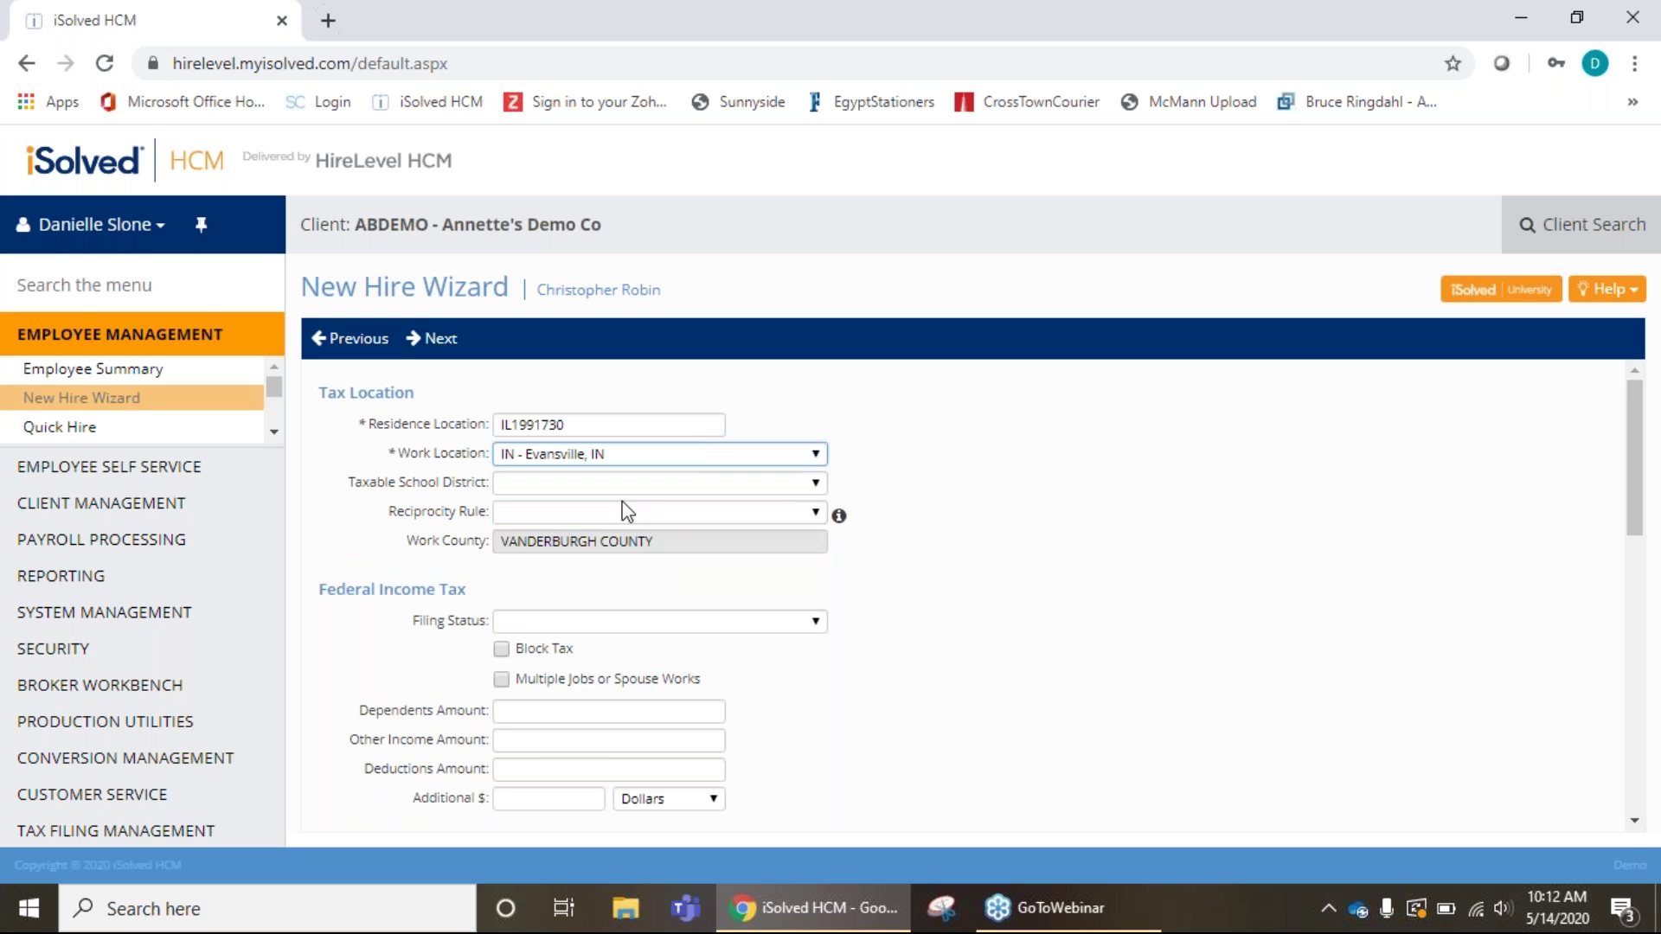
left_click(817, 484)
left_click(816, 495)
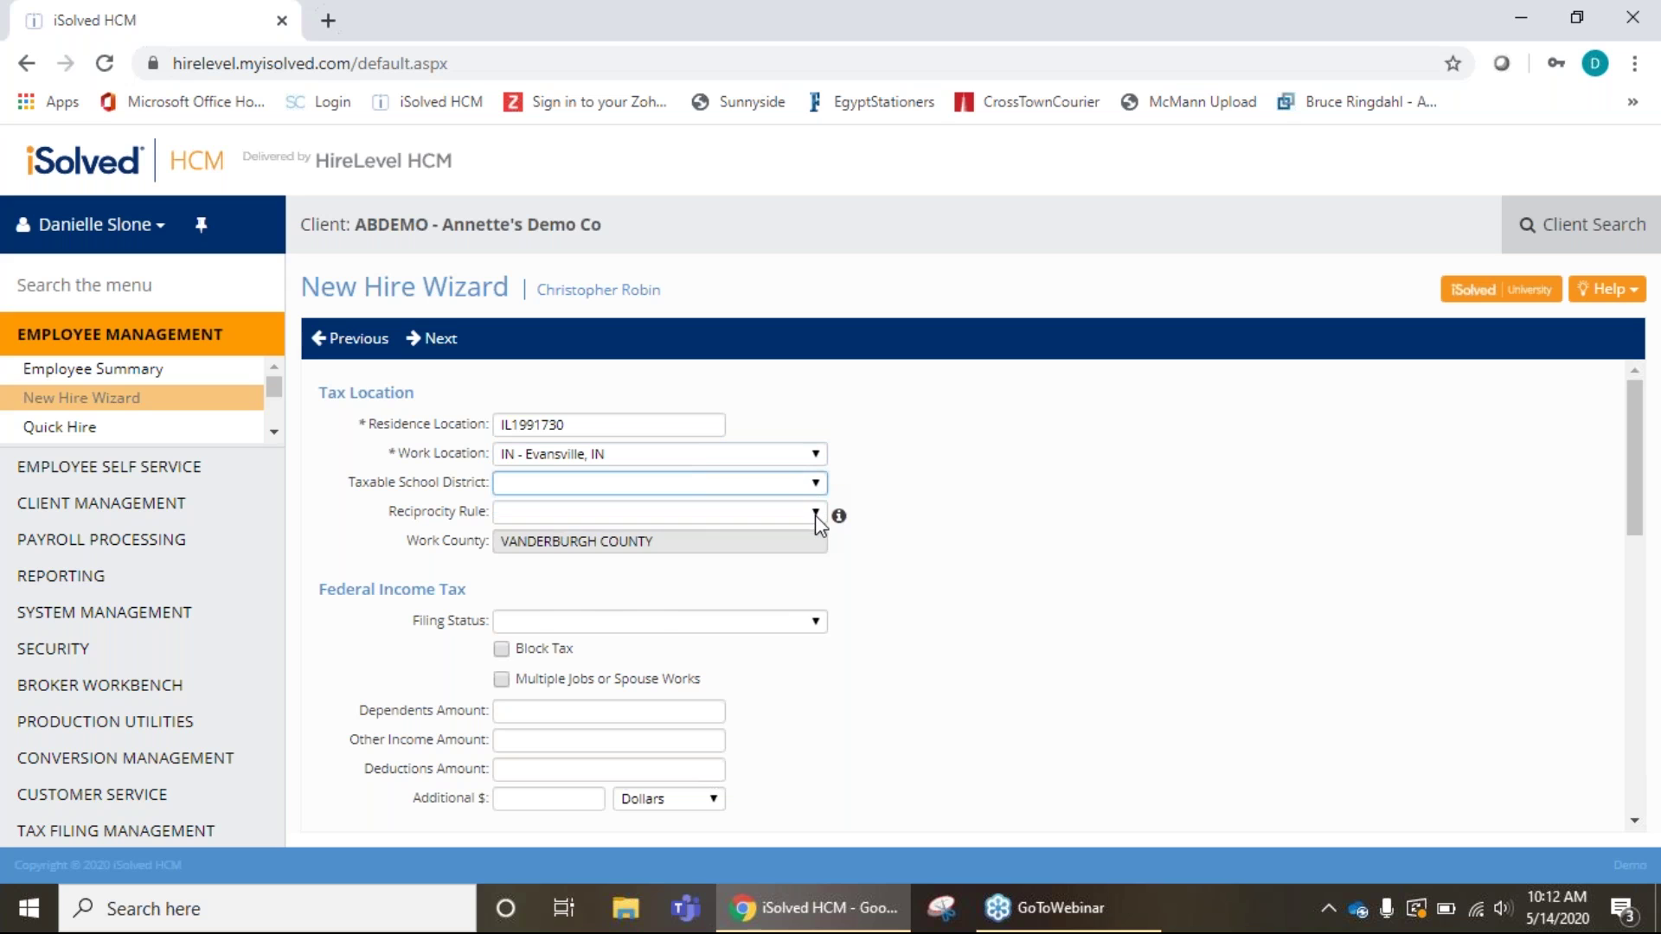
left_click(815, 512)
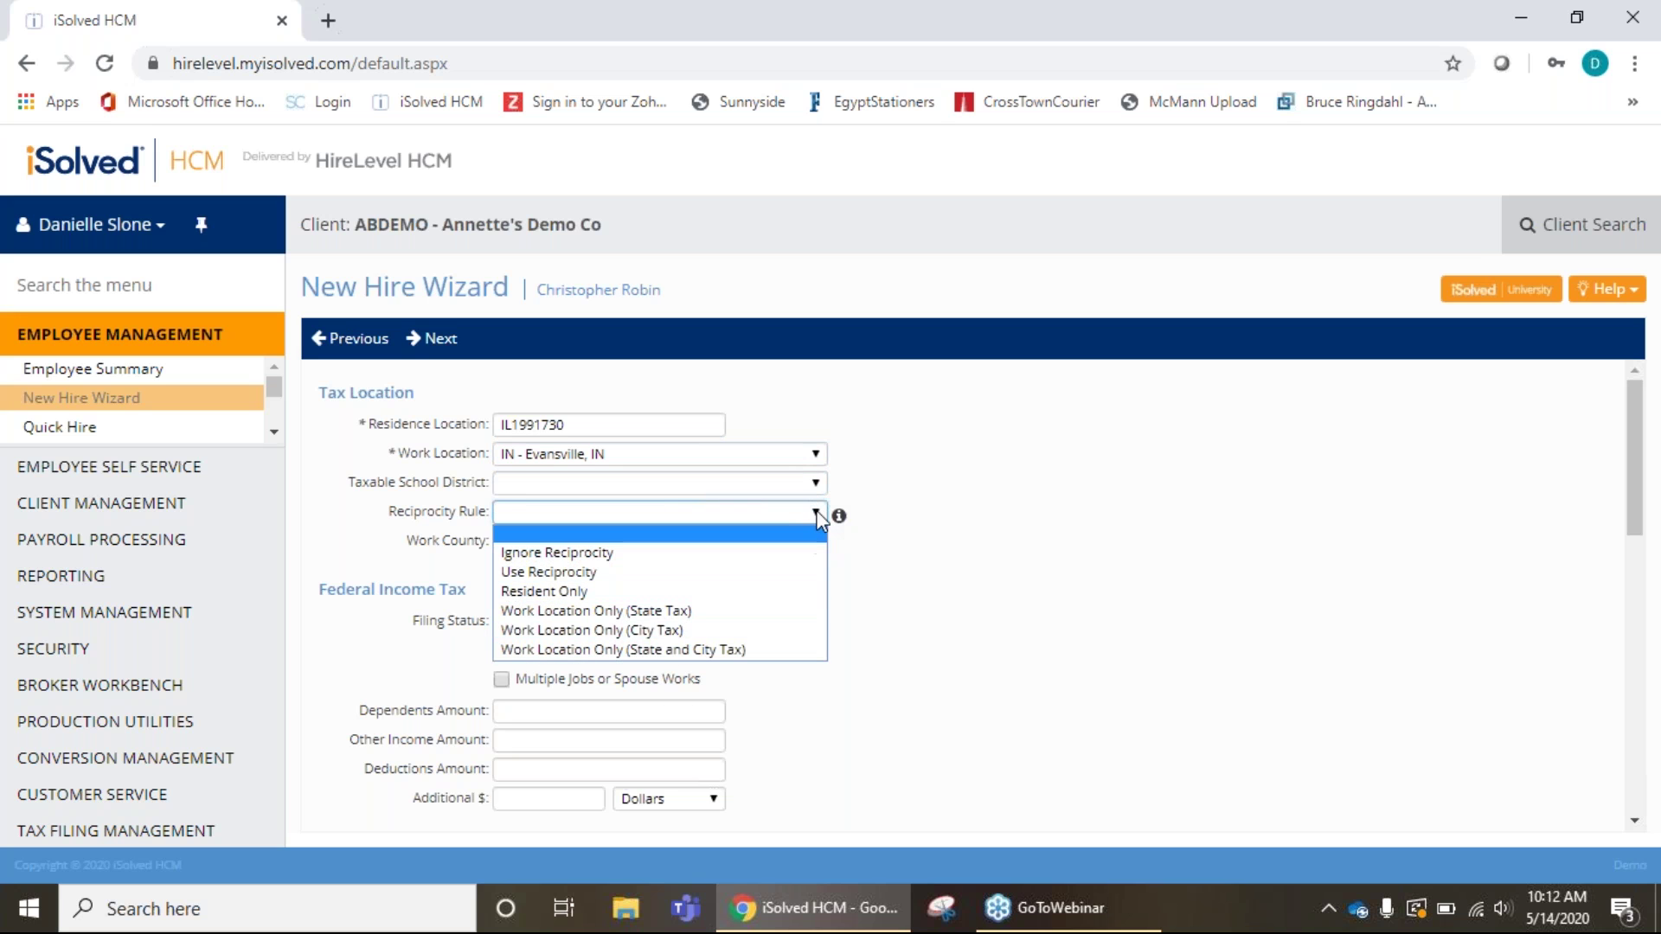
left_click(745, 535)
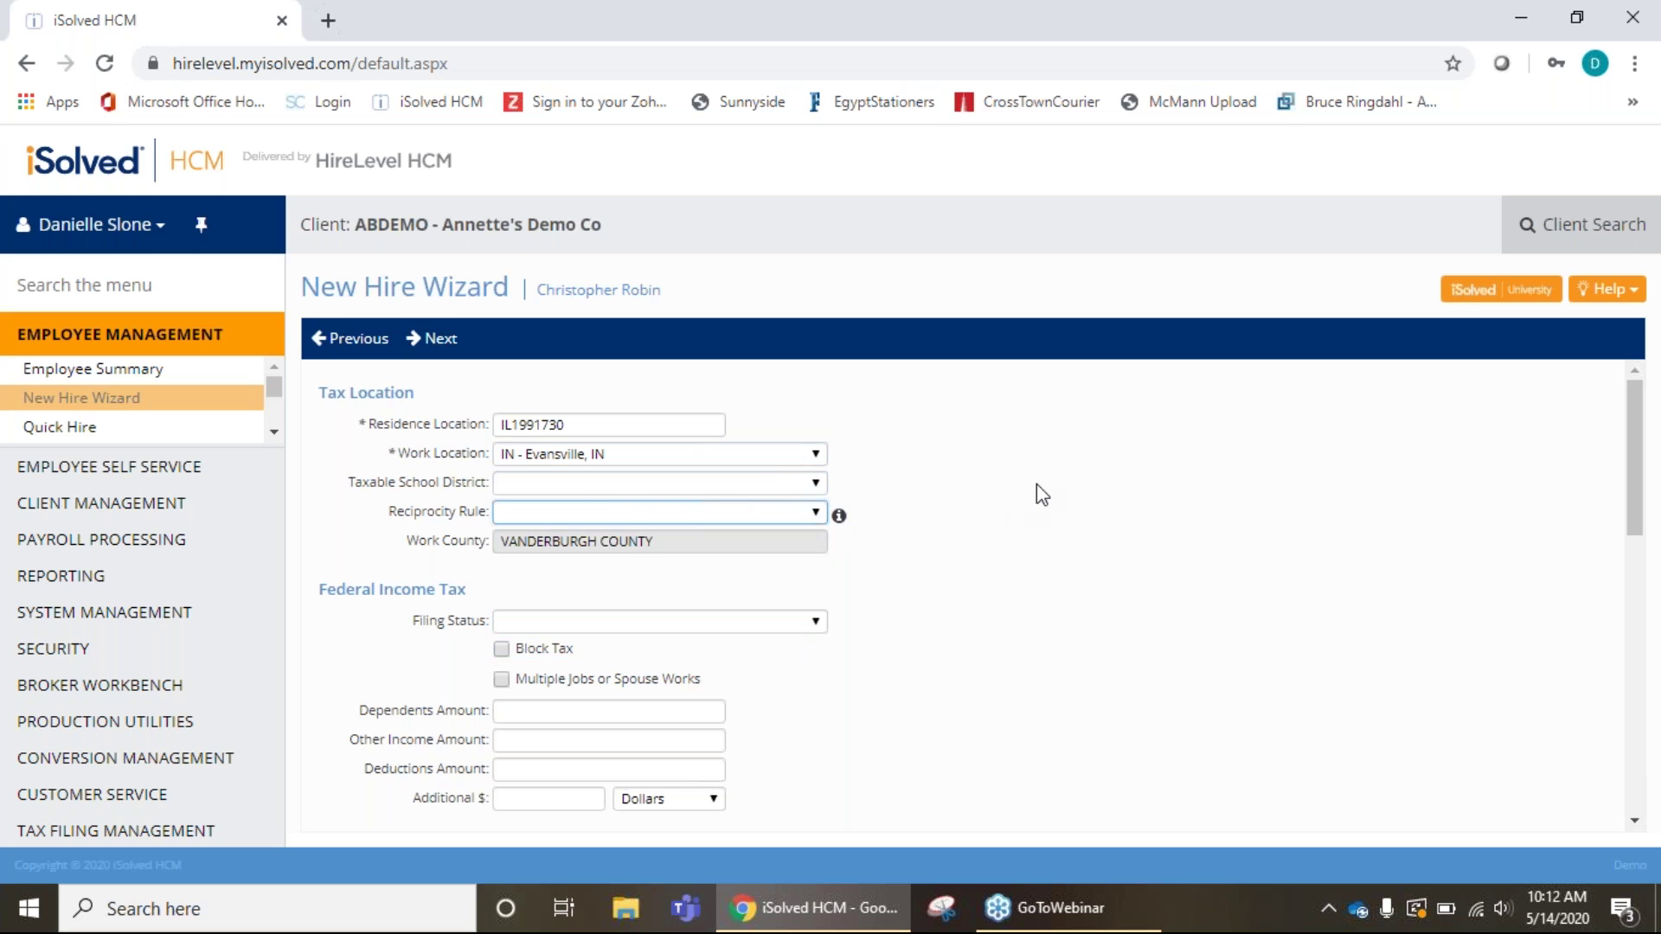
scroll(1042, 498, "down", 3)
scroll(1055, 519, "up", 1)
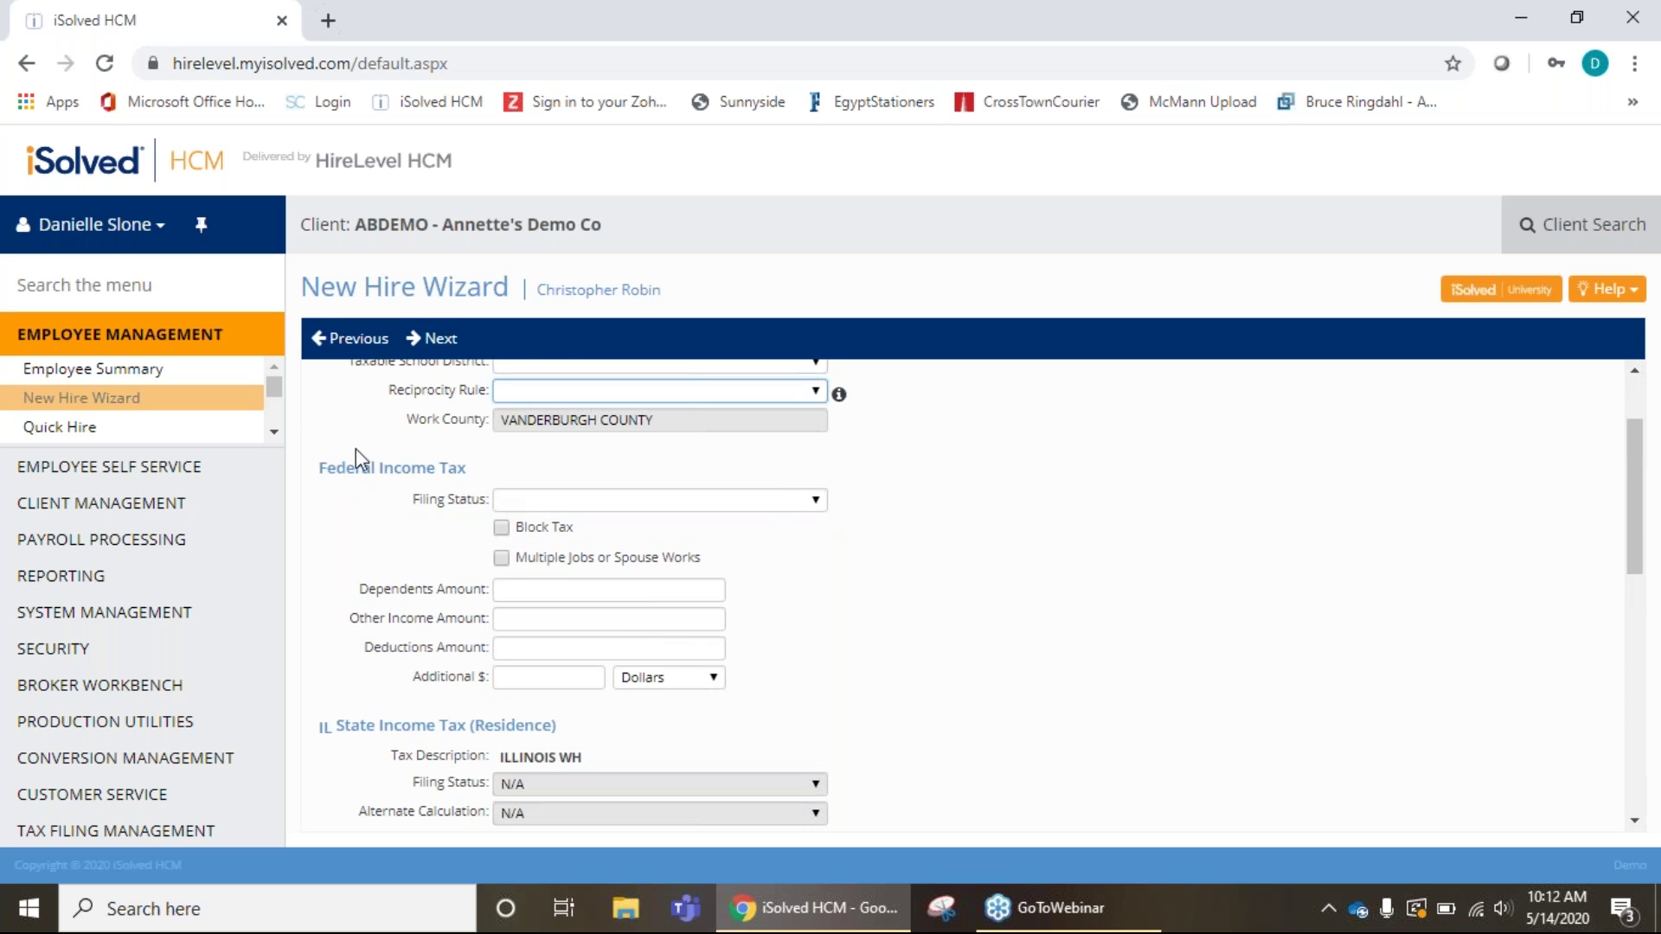
Set federal filing status to Single with 2 exemptions and the additional amount in Dollars.
left_click(808, 506)
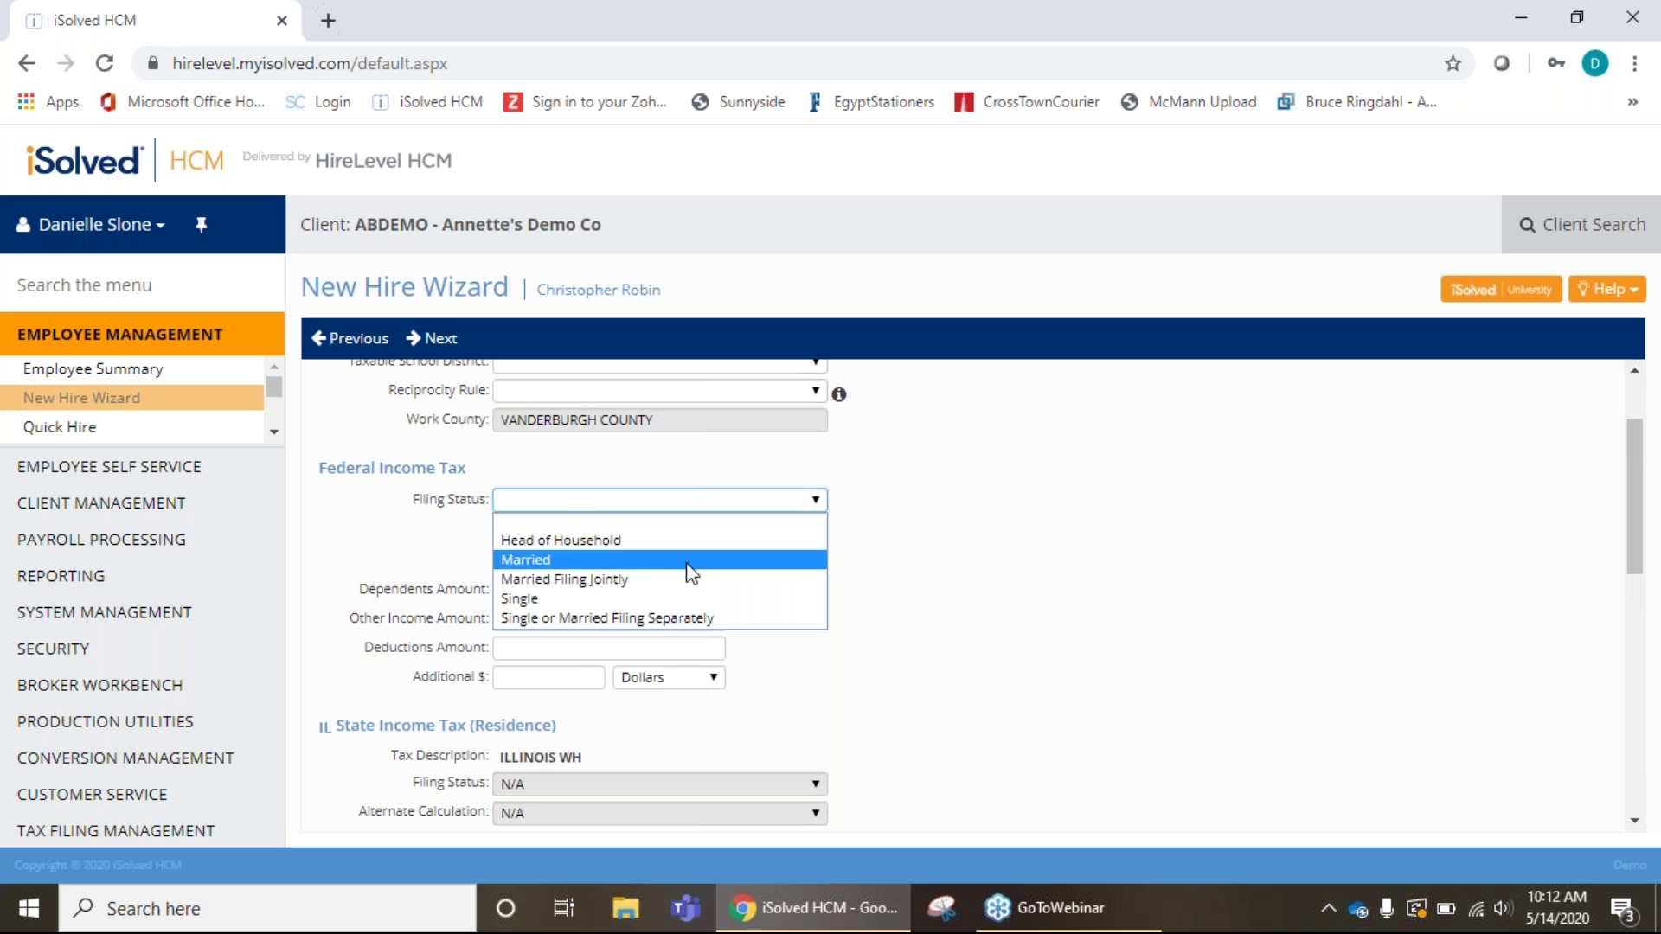
left_click(641, 599)
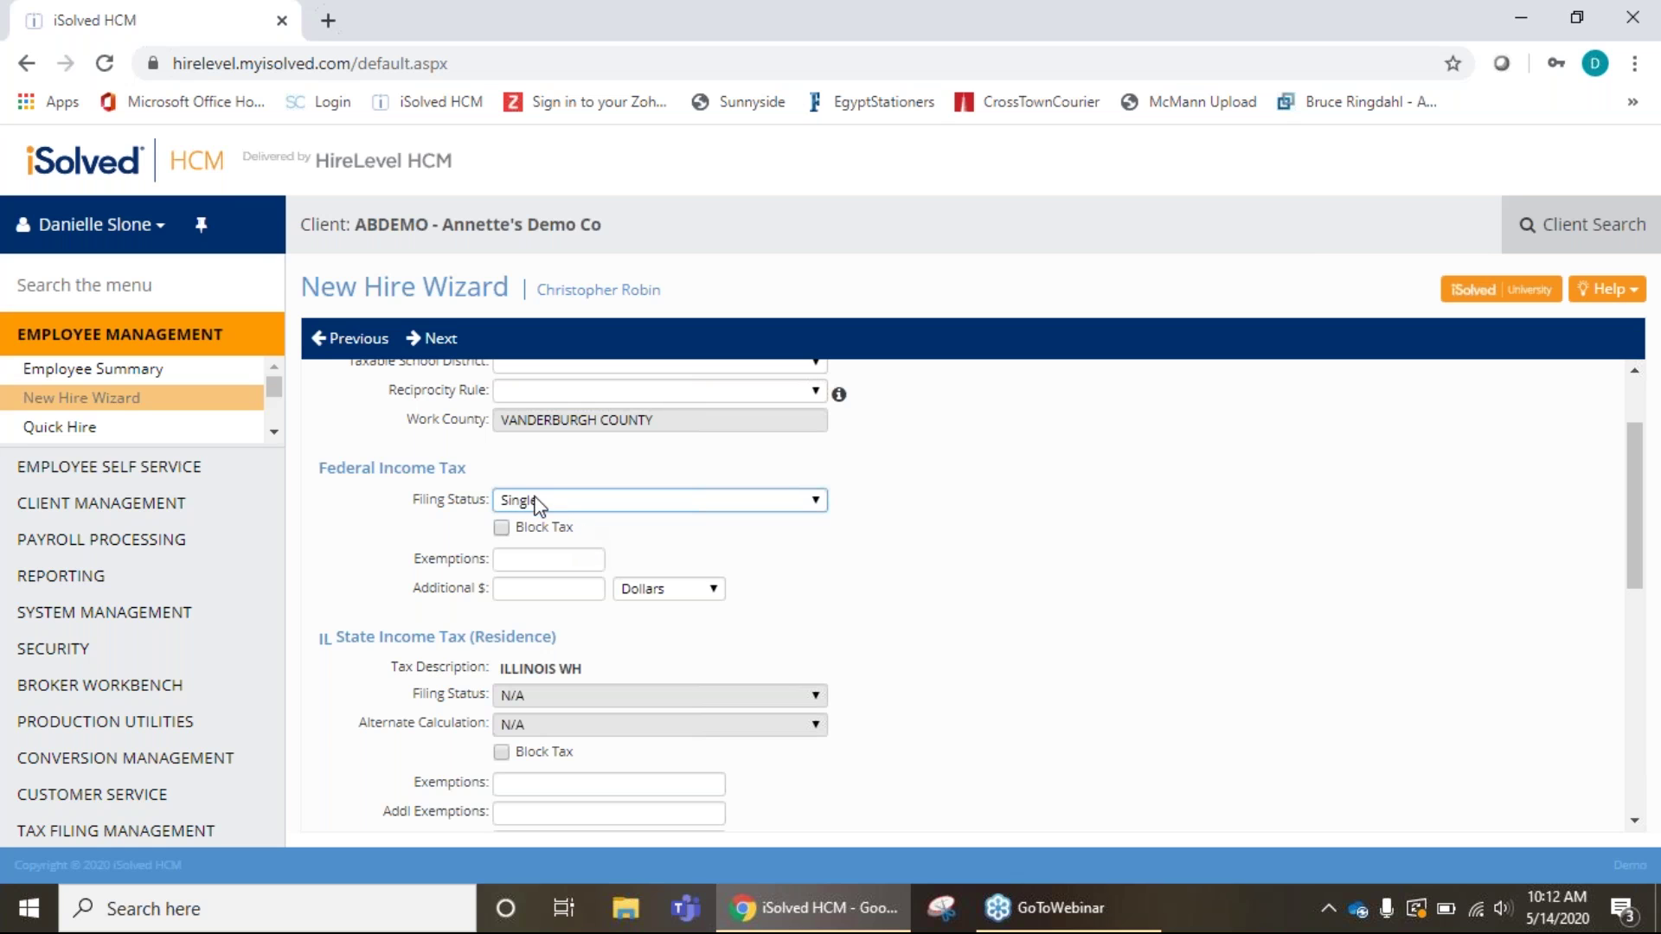
left_click(530, 562)
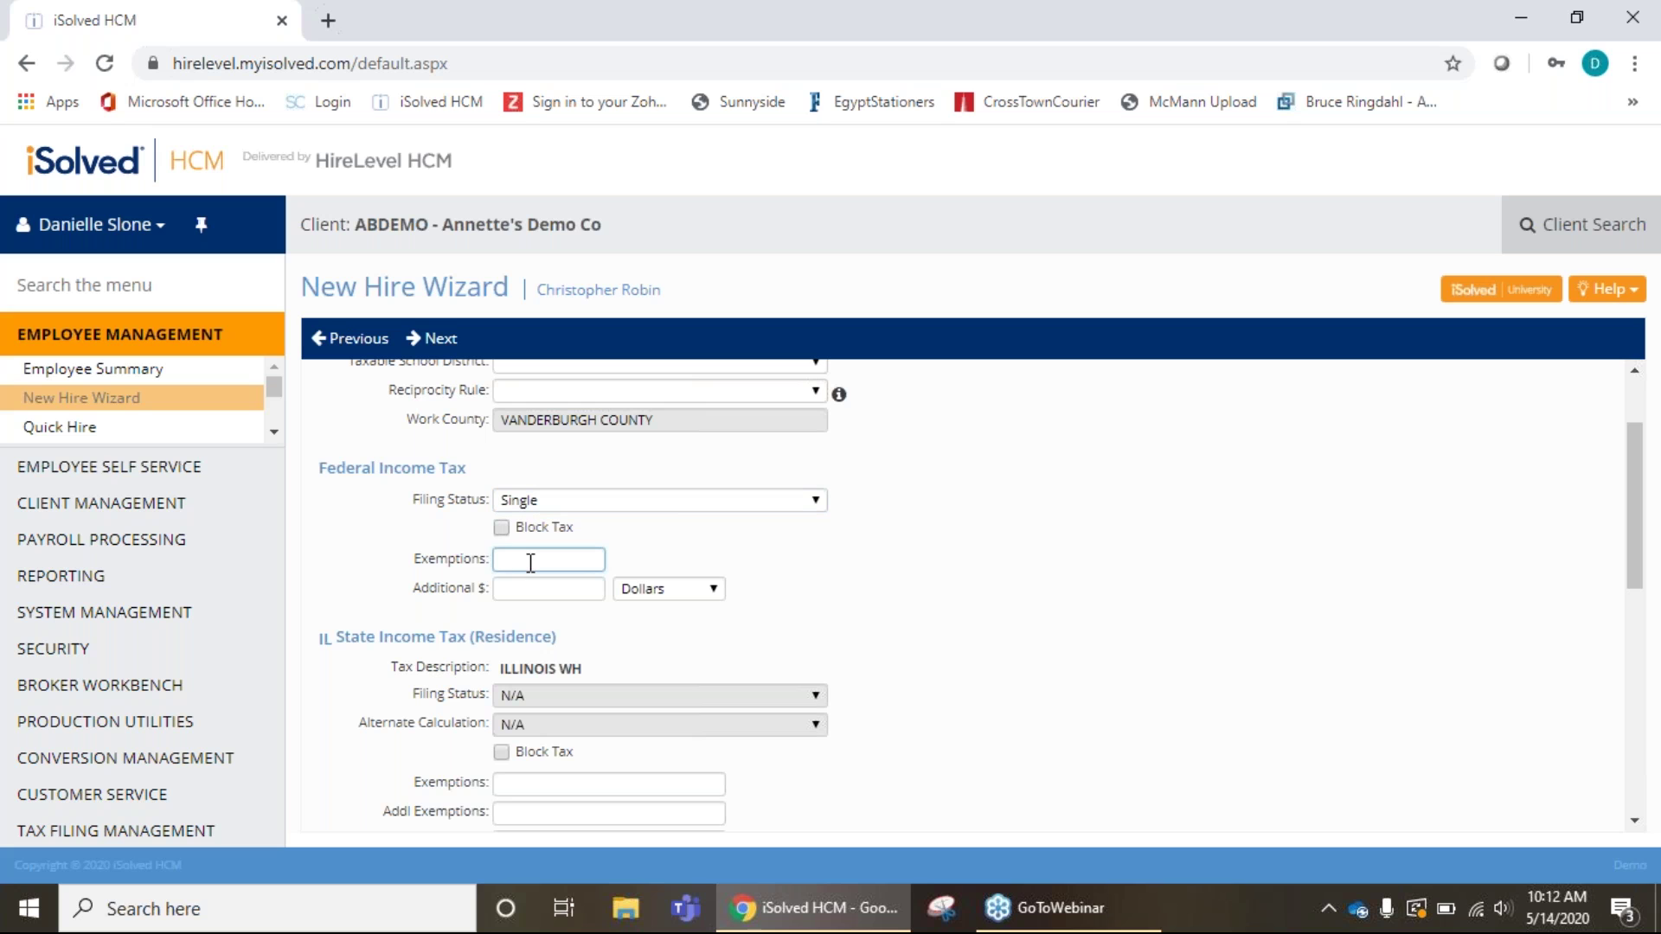
type("2")
left_click(711, 592)
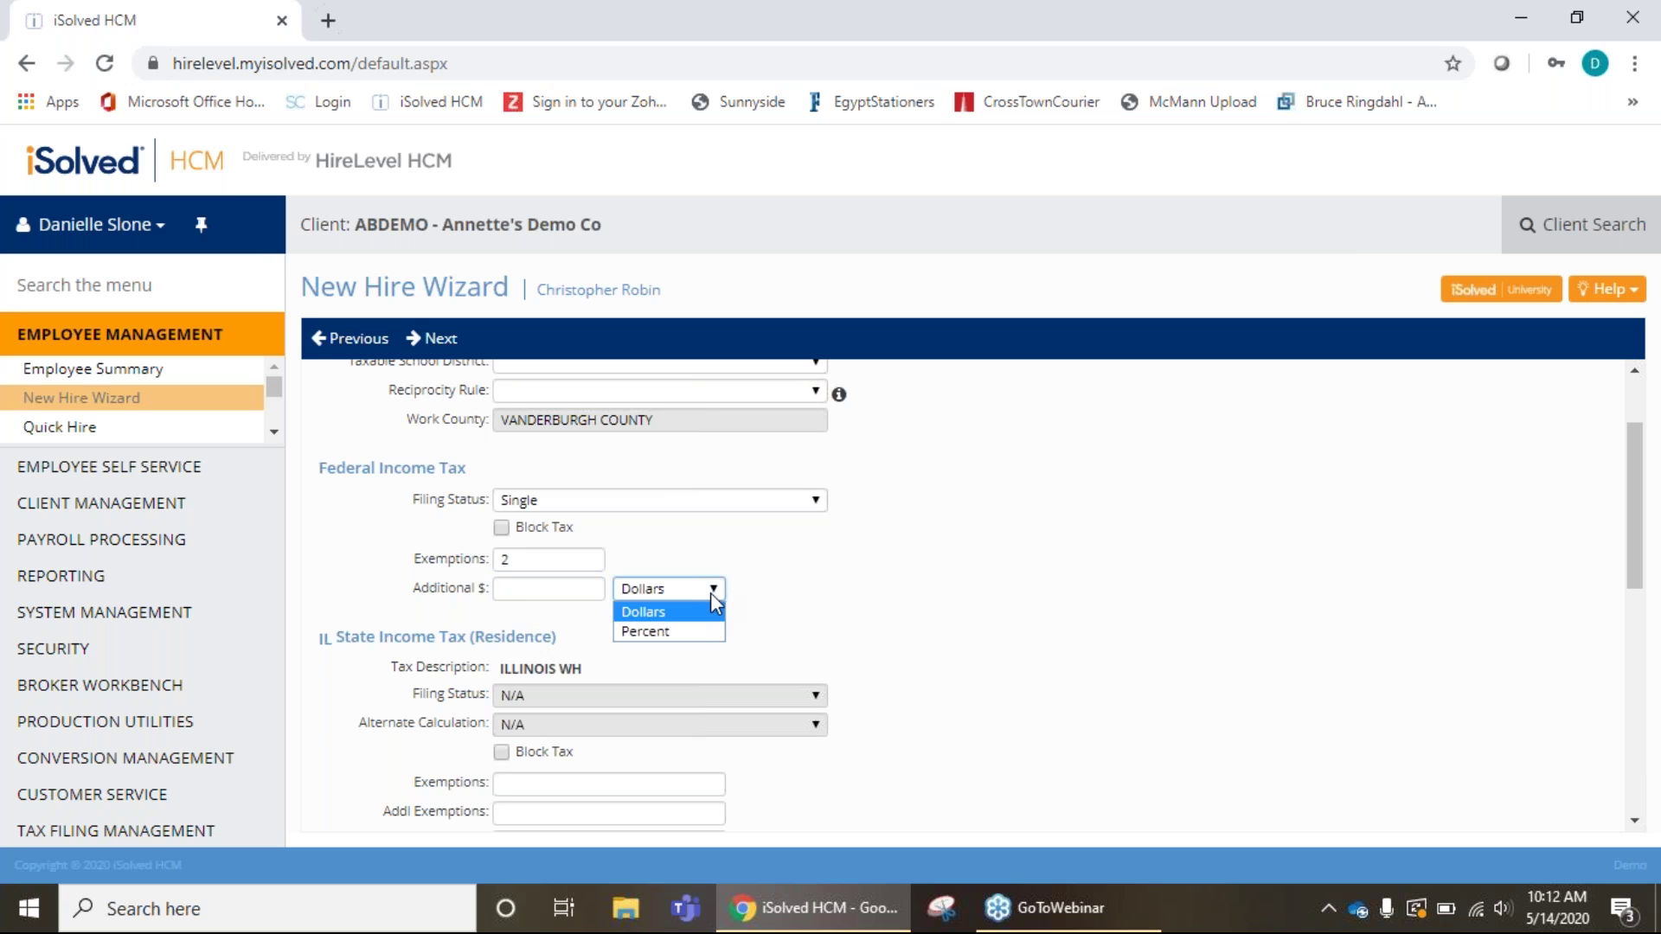
left_click(716, 591)
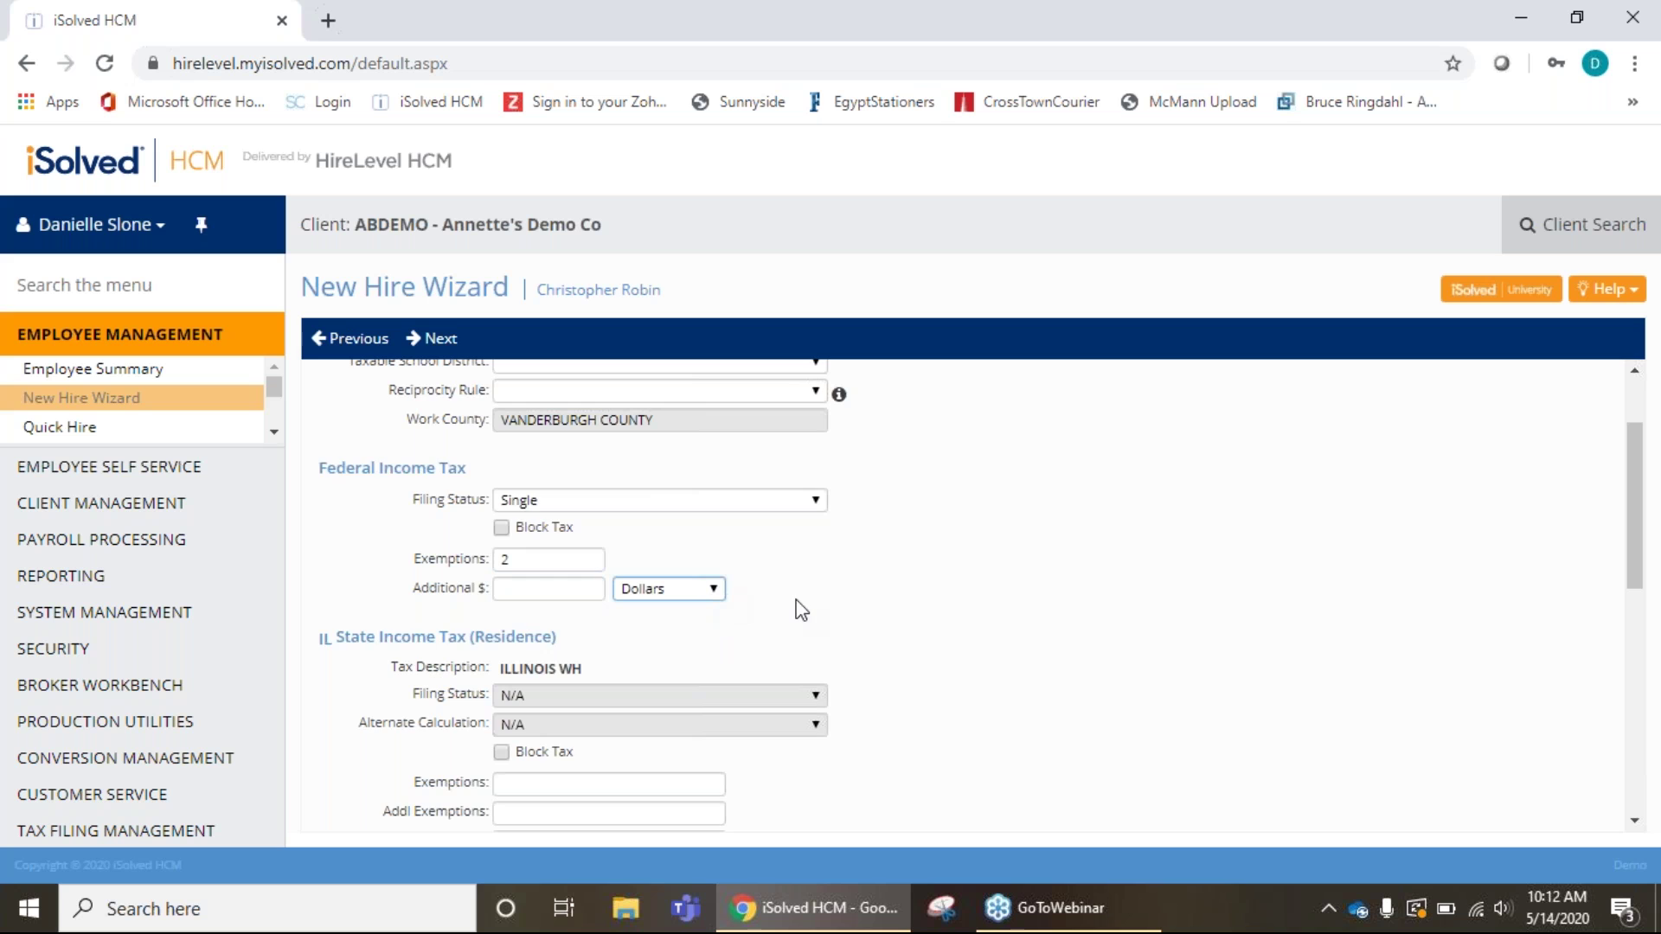
scroll(801, 611, "down", 1)
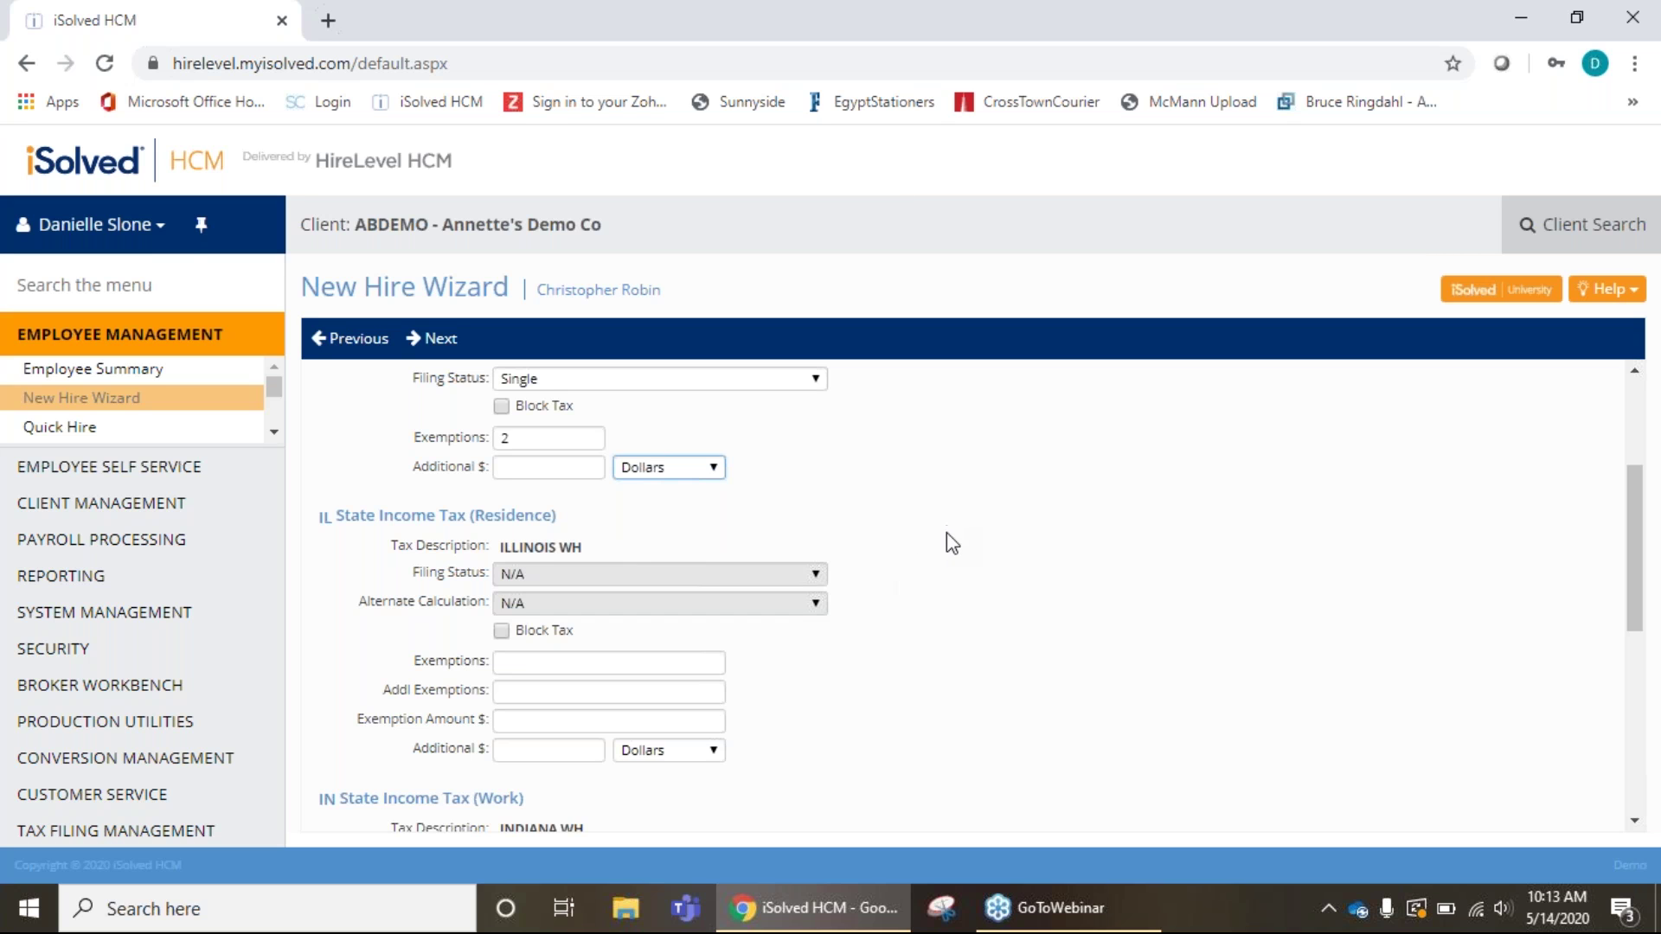
Enter 2 Illinois state exemptions, keeping the additional amount in Dollars.
left_click(561, 662)
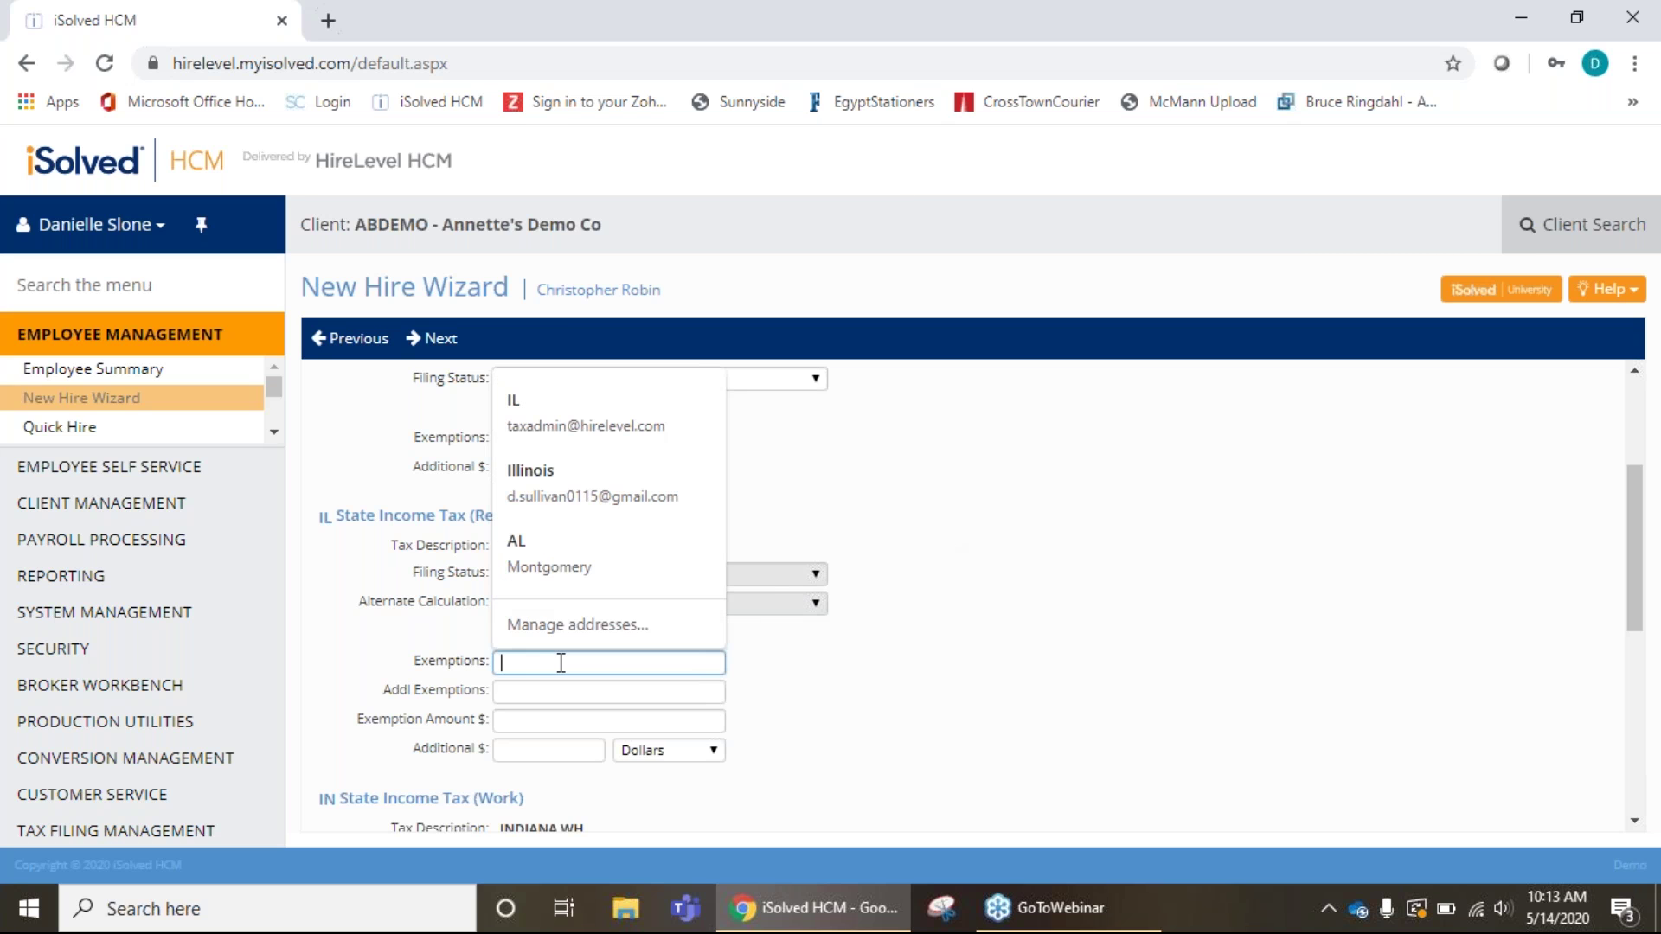
type("2")
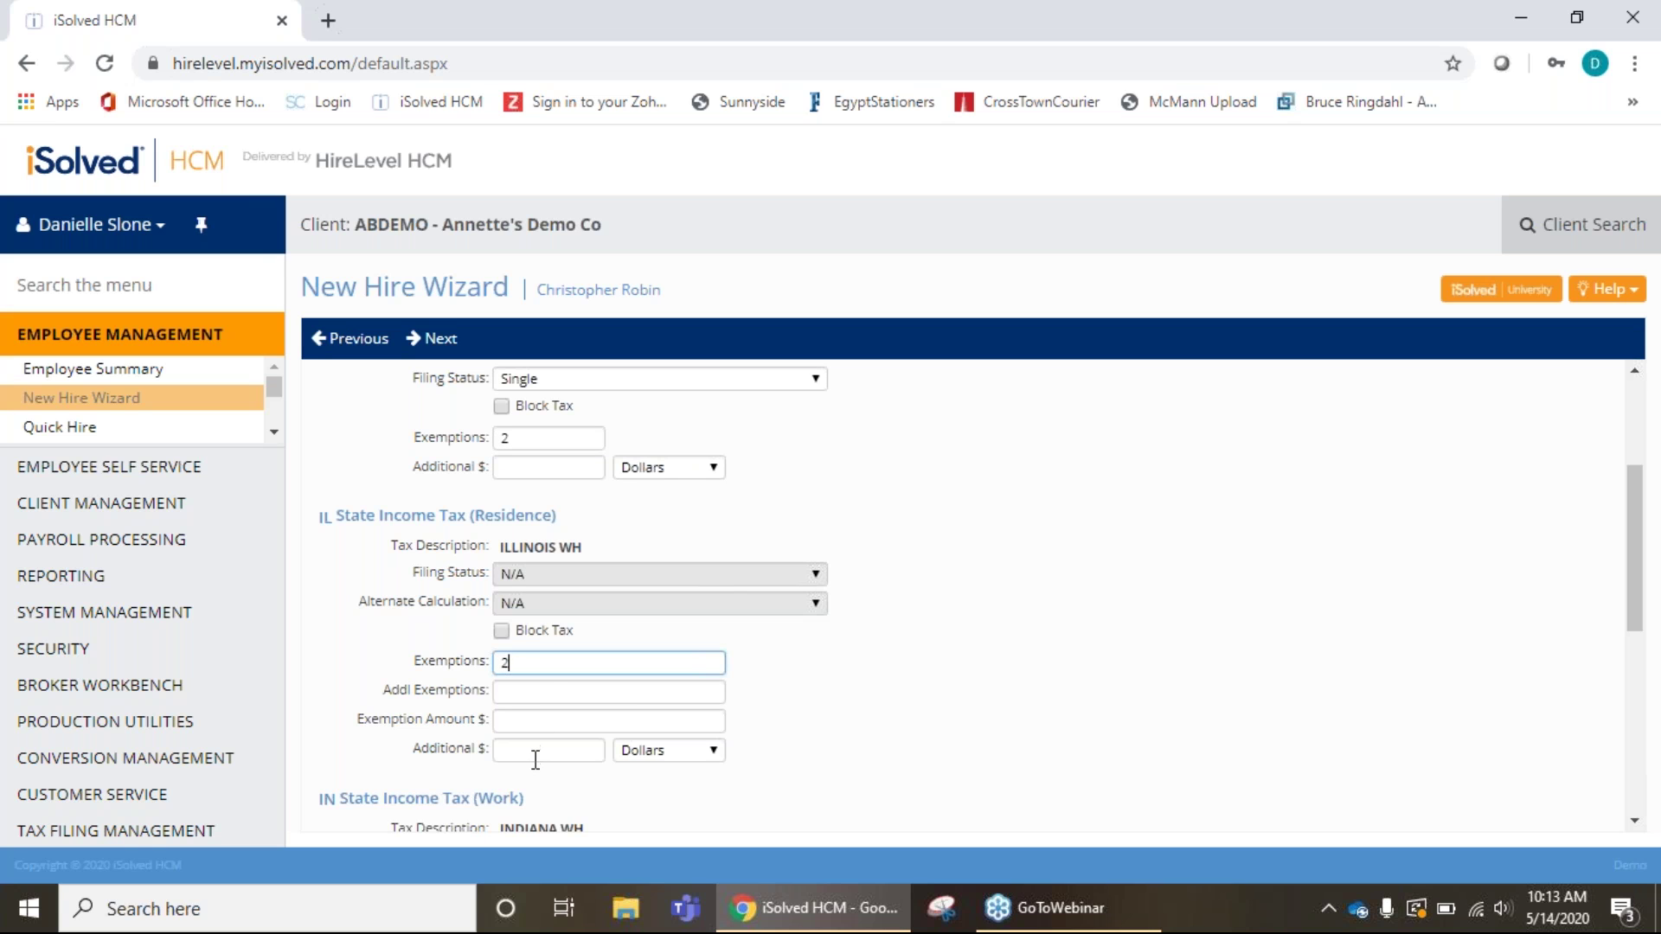
left_click(697, 771)
left_click(698, 758)
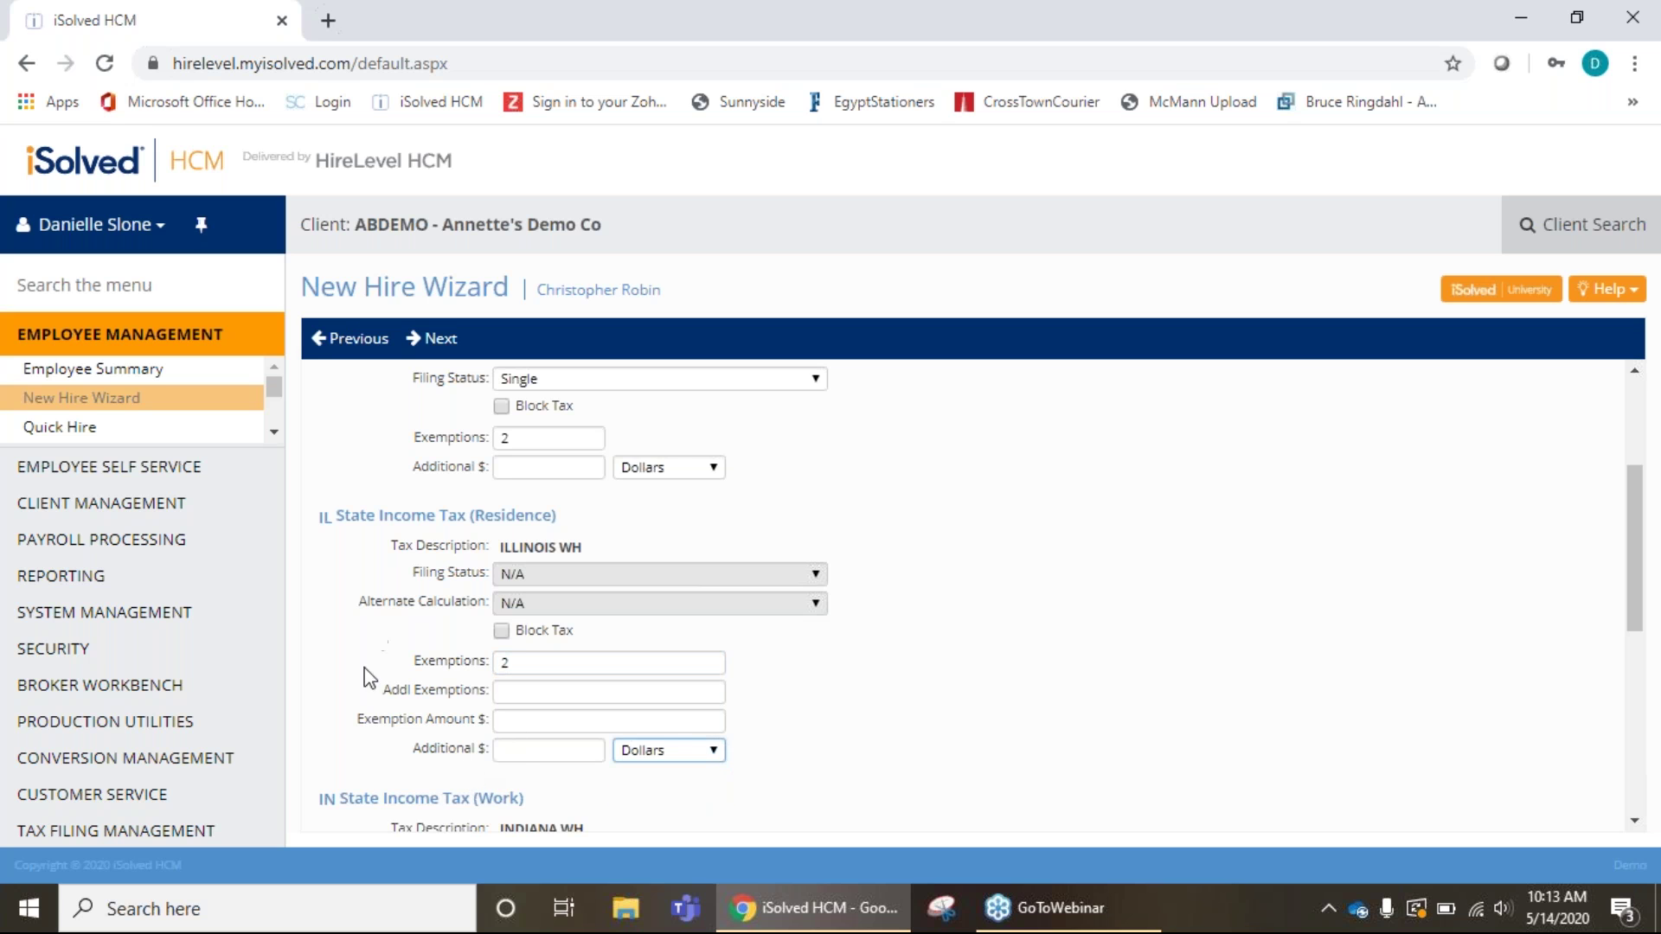
scroll(865, 689, "down", 3)
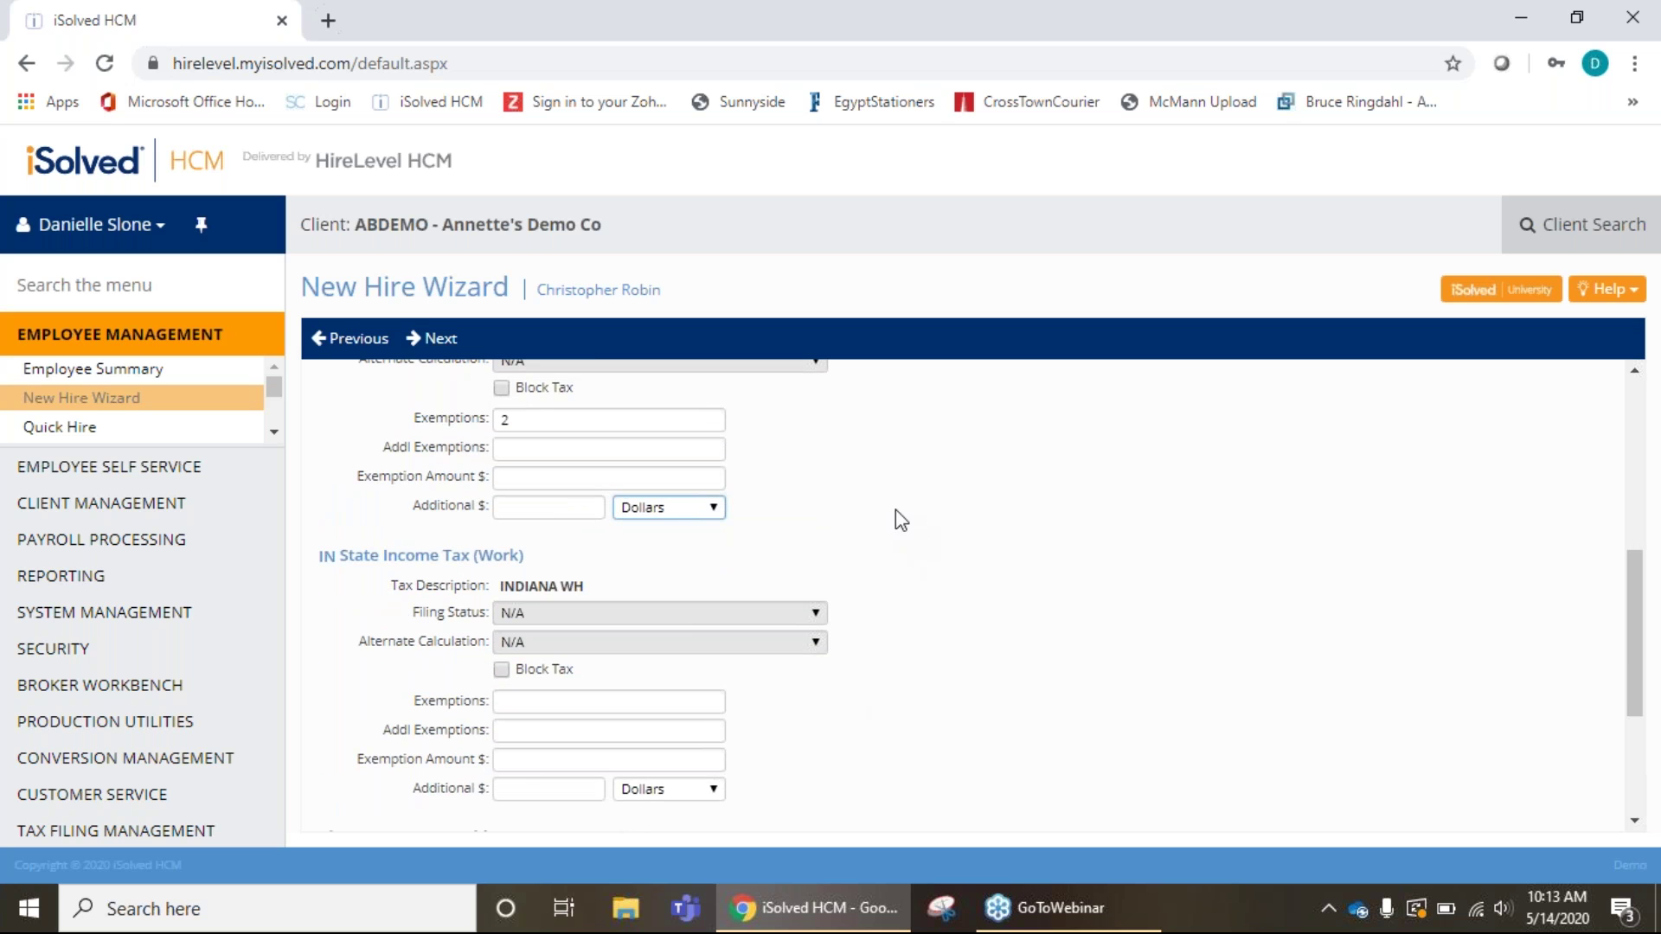
scroll(935, 496, "down", 2)
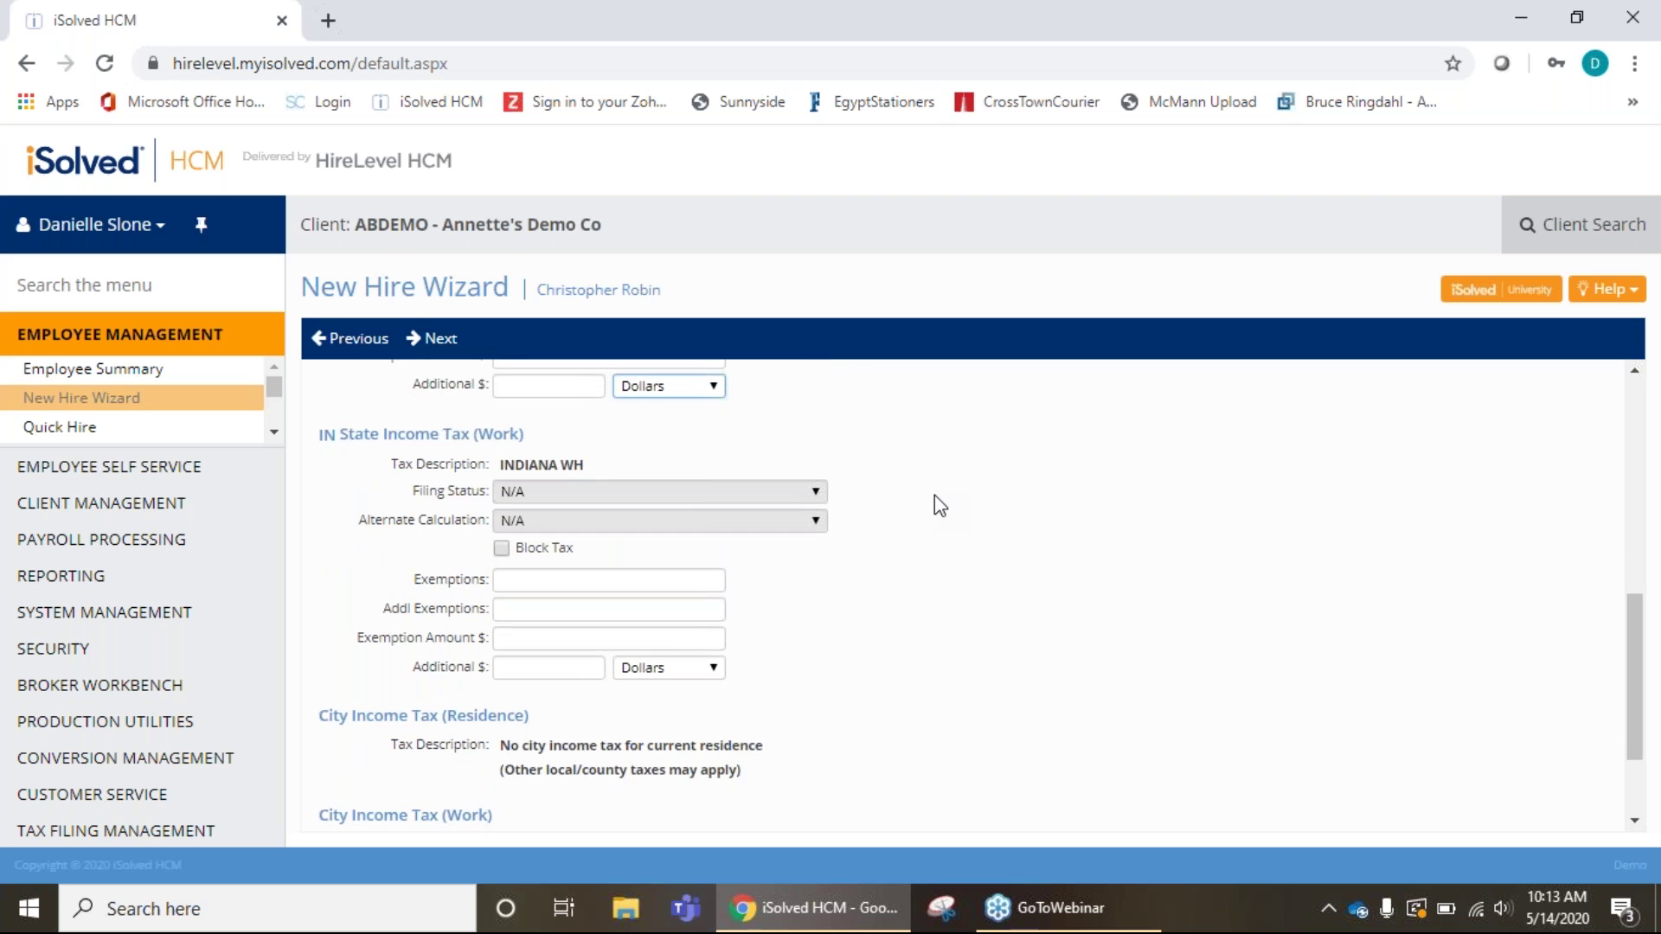
scroll(943, 501, "up", 3)
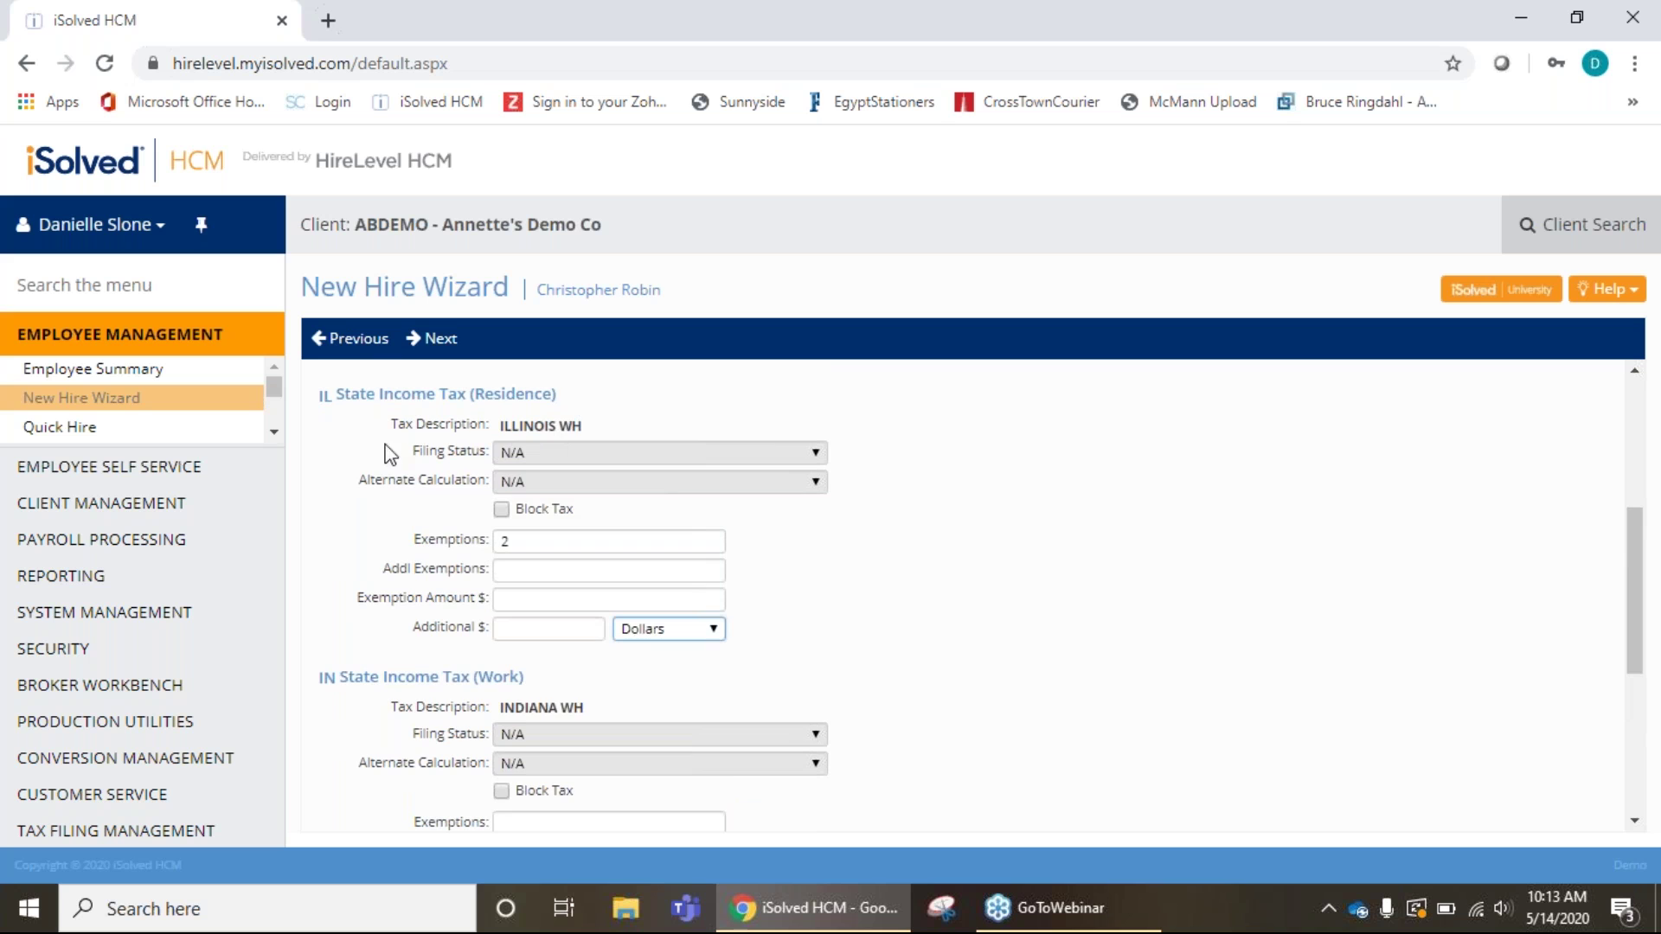
scroll(1081, 640, "down", 3)
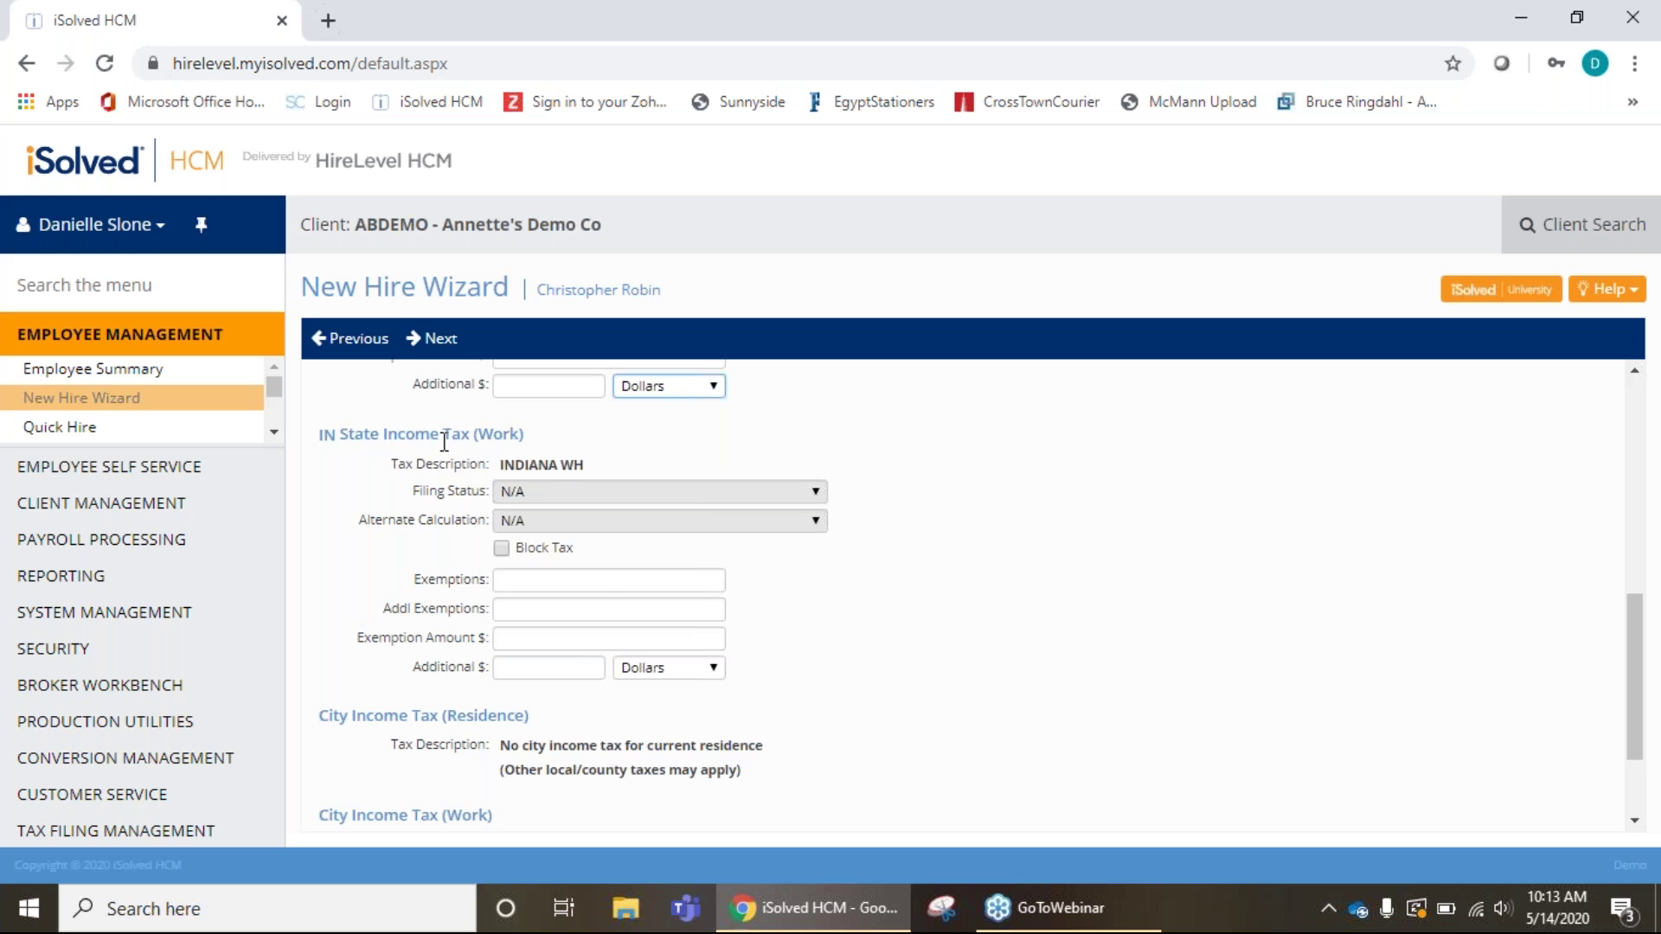
Enter 2 Indiana state exemptions and move on to the Organization Fields step.
left_click(606, 581)
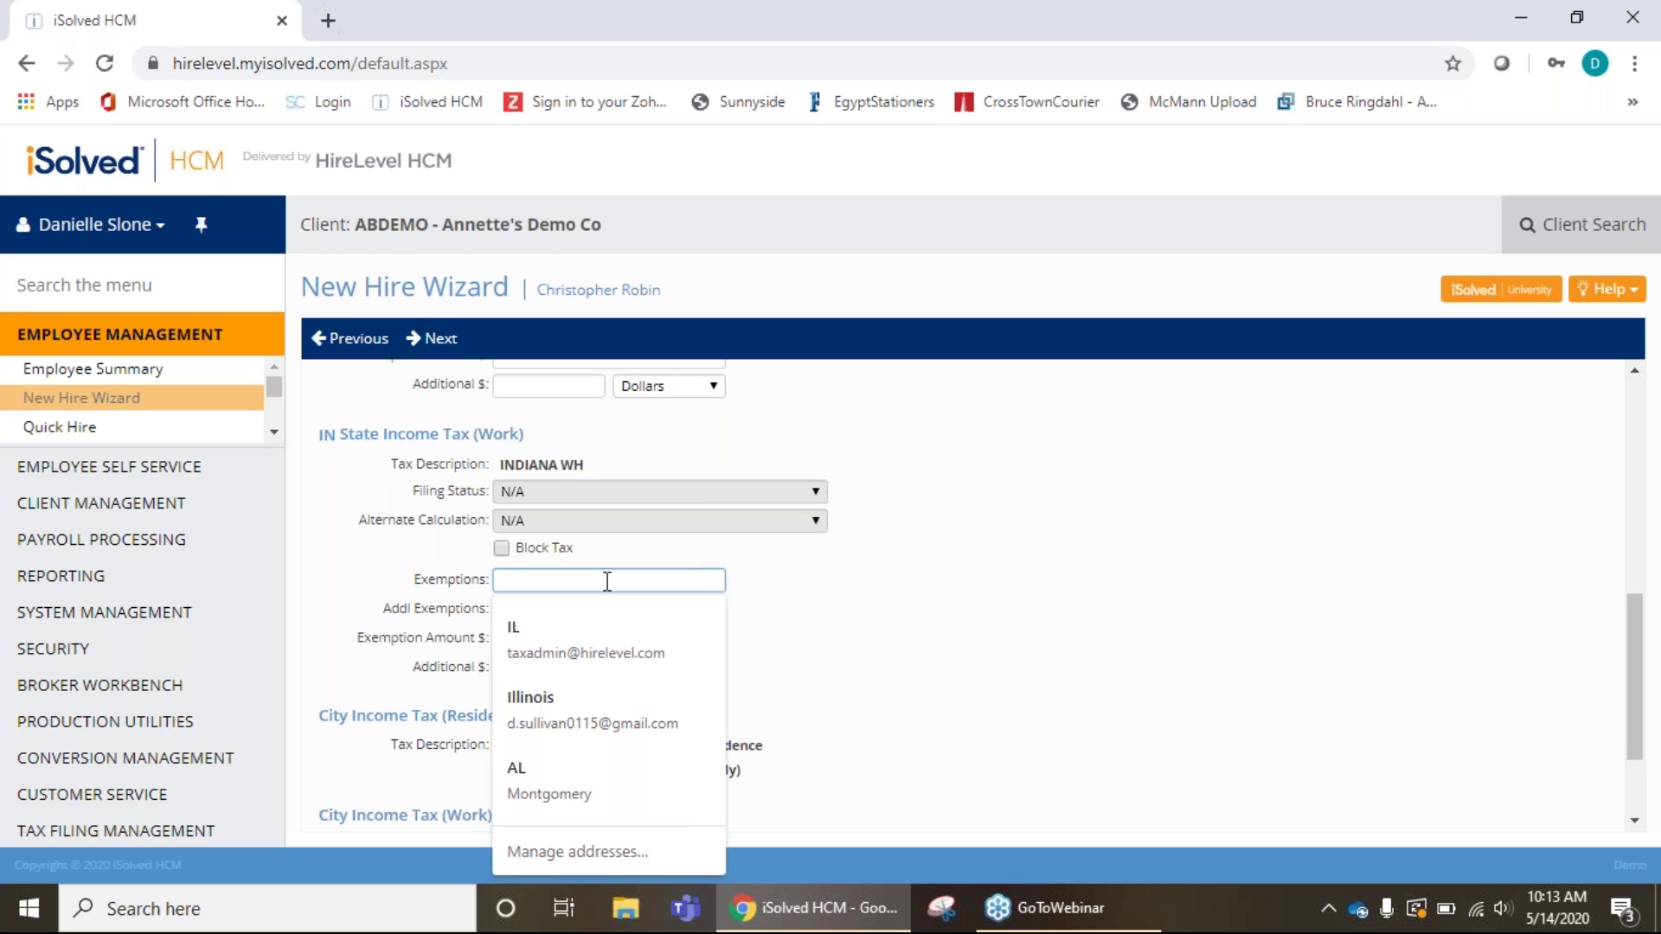
type("2")
left_click(796, 623)
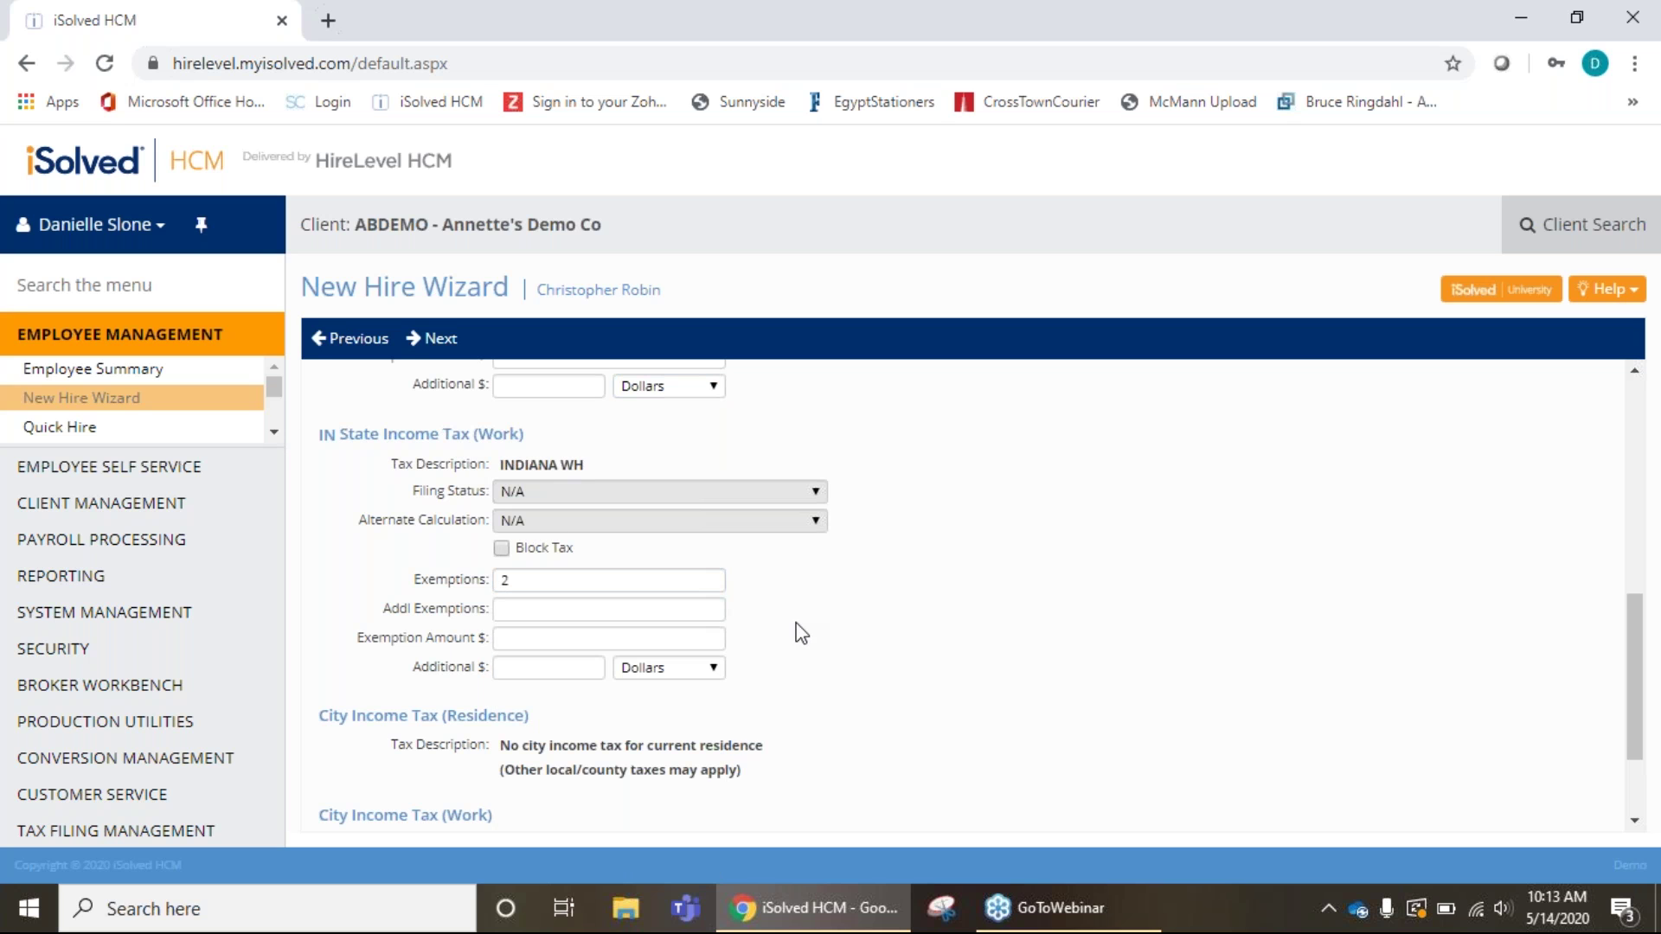
scroll(896, 567, "up", 4)
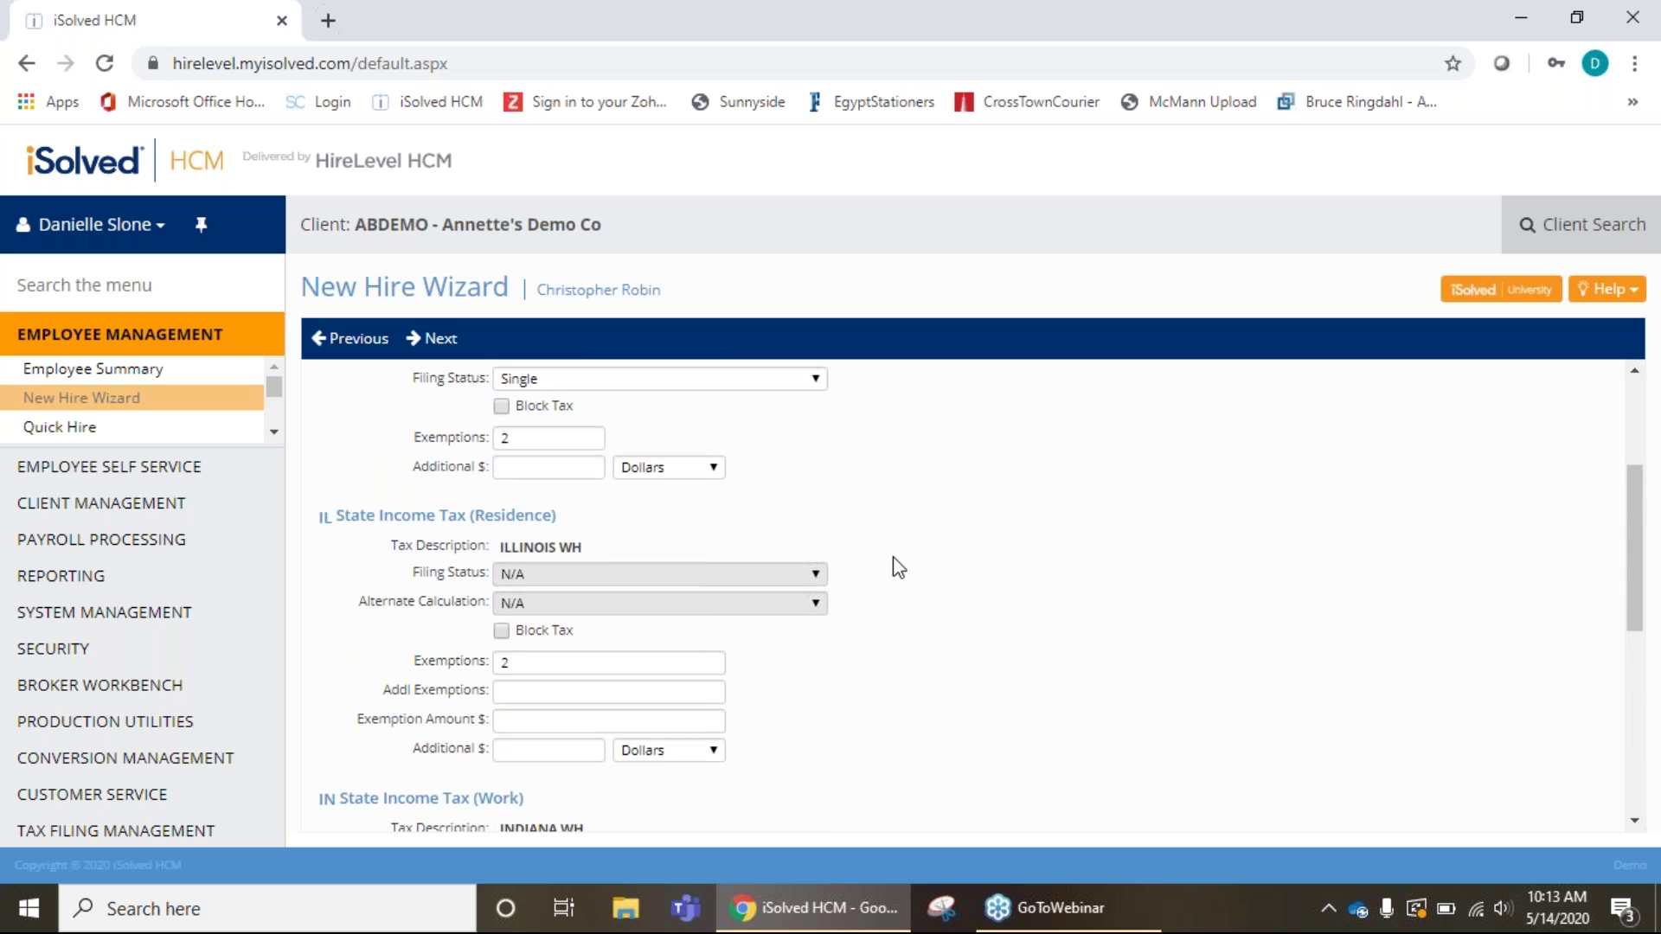
scroll(897, 567, "up", 3)
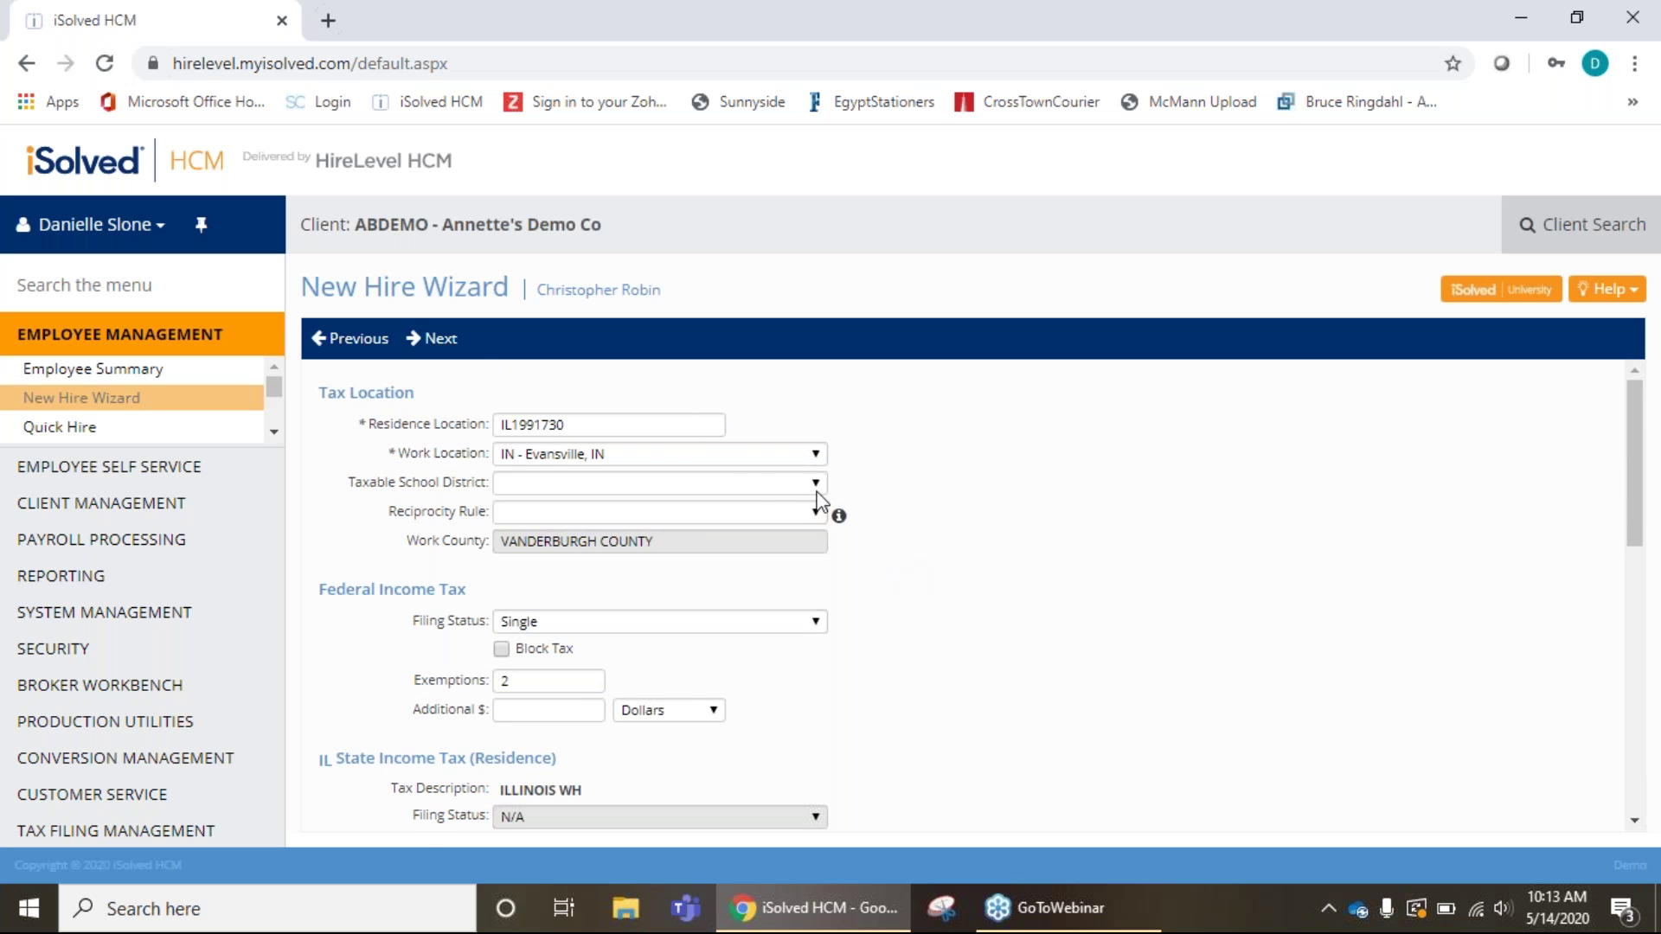
scroll(771, 507, "down", 5)
scroll(772, 507, "up", 1)
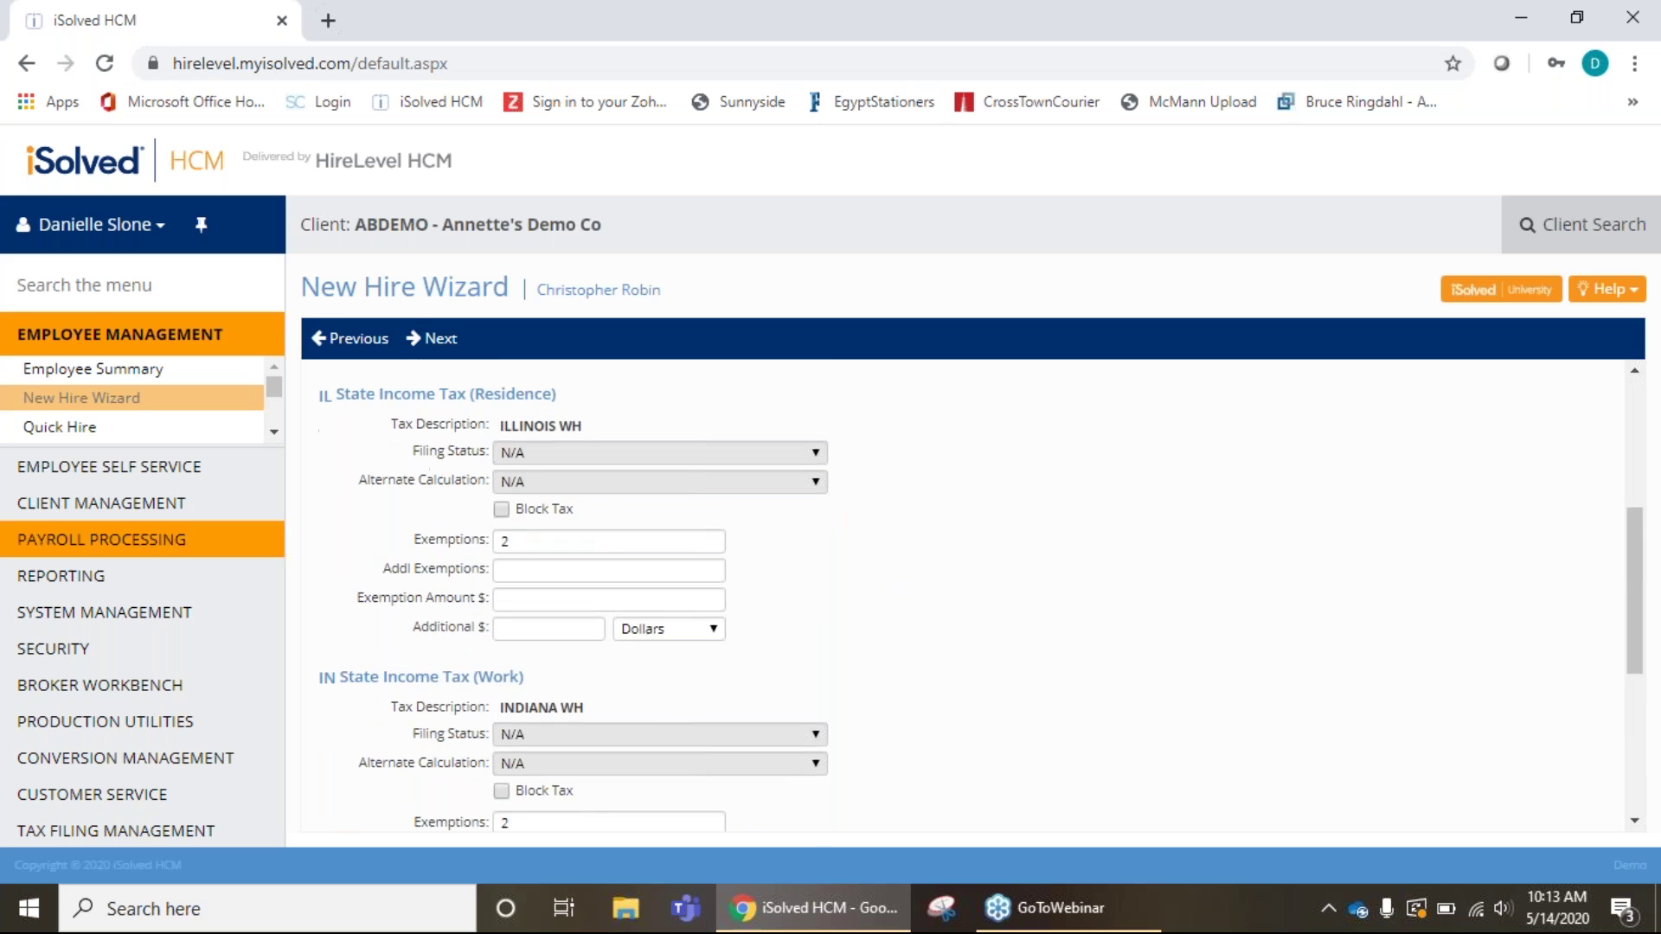
scroll(995, 623, "down", 3)
scroll(998, 622, "down", 2)
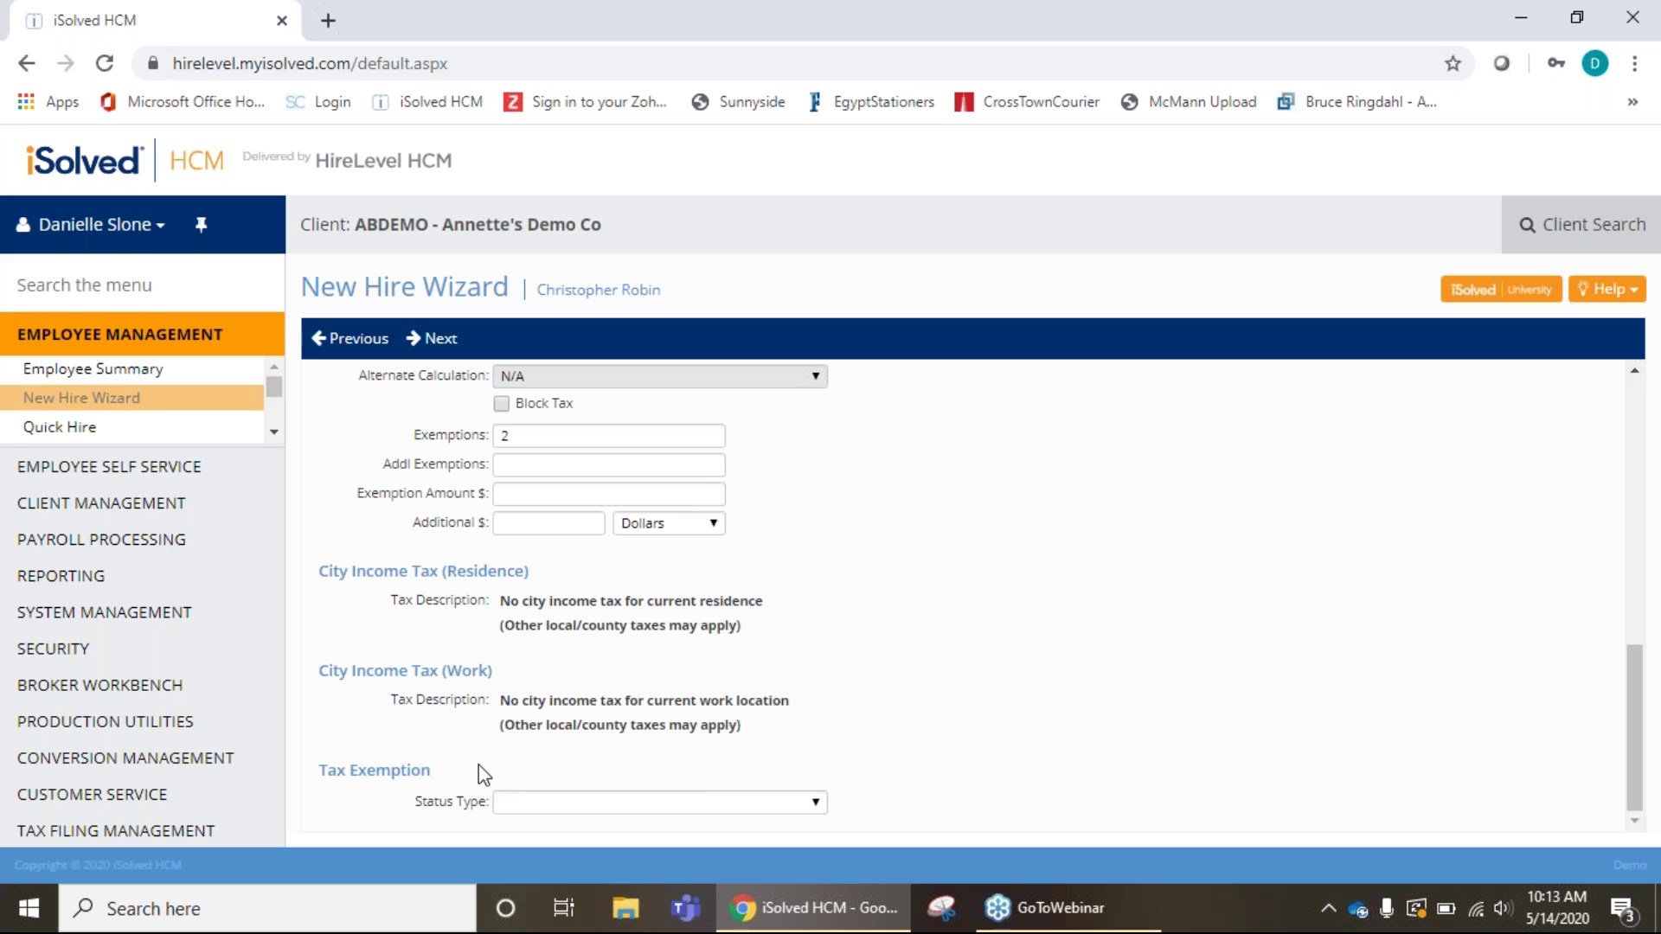
left_click(444, 344)
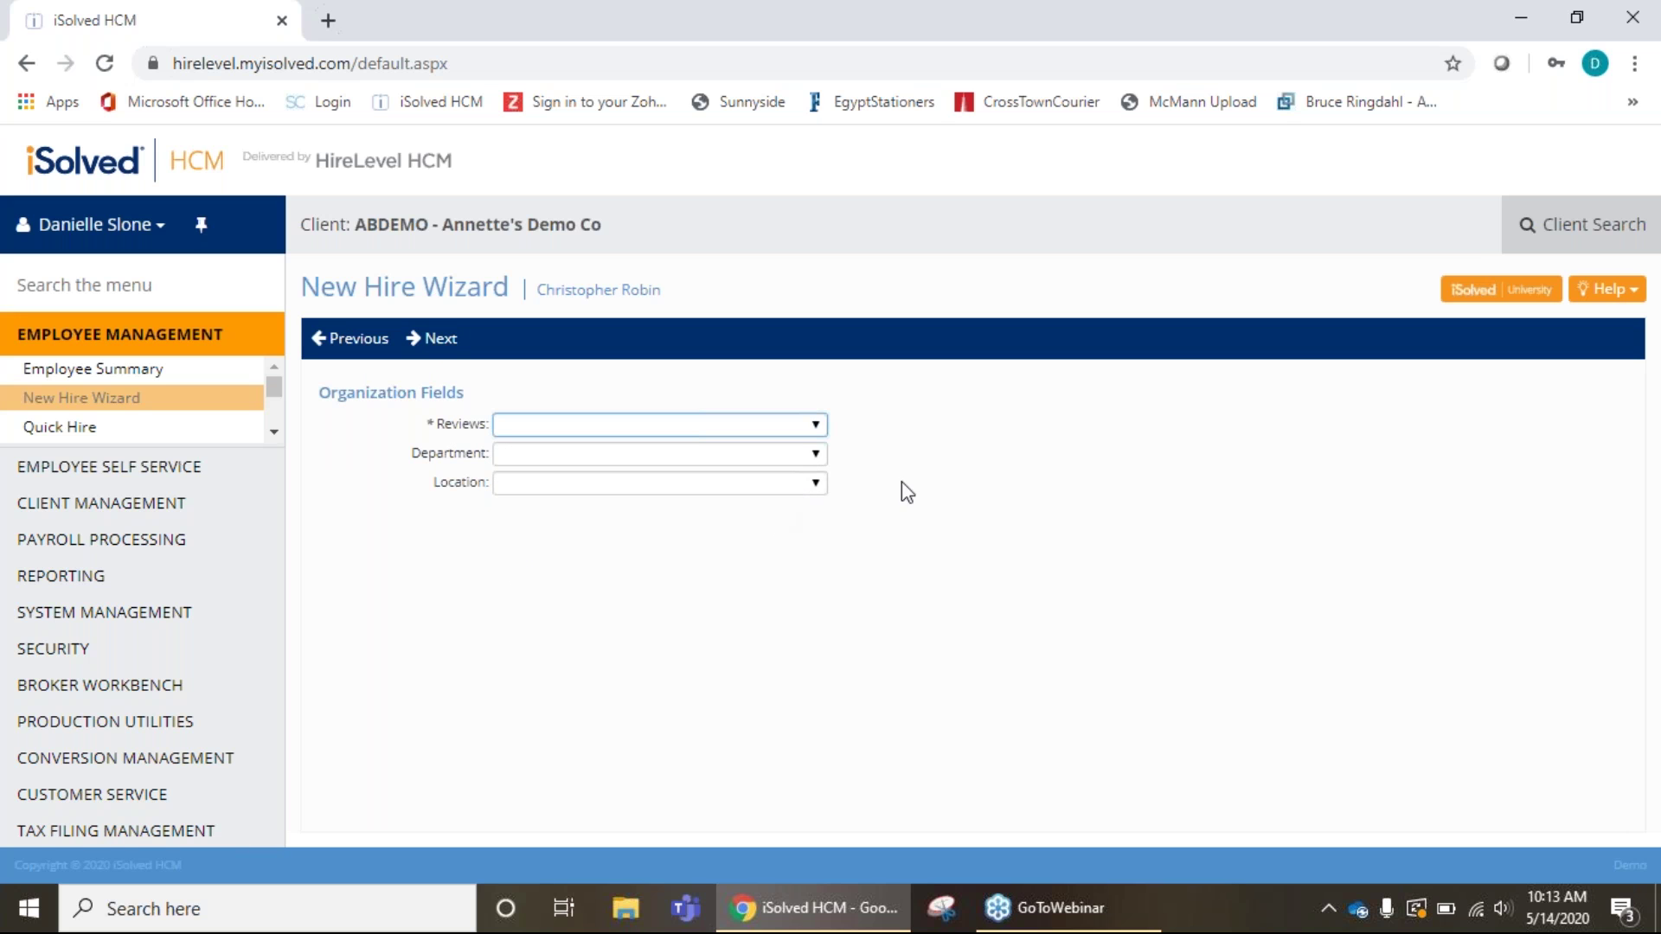
Check the Department, Location and Reviews choices, then continue to Direct Deposits.
left_click(815, 461)
left_click(820, 485)
left_click(814, 424)
left_click(437, 345)
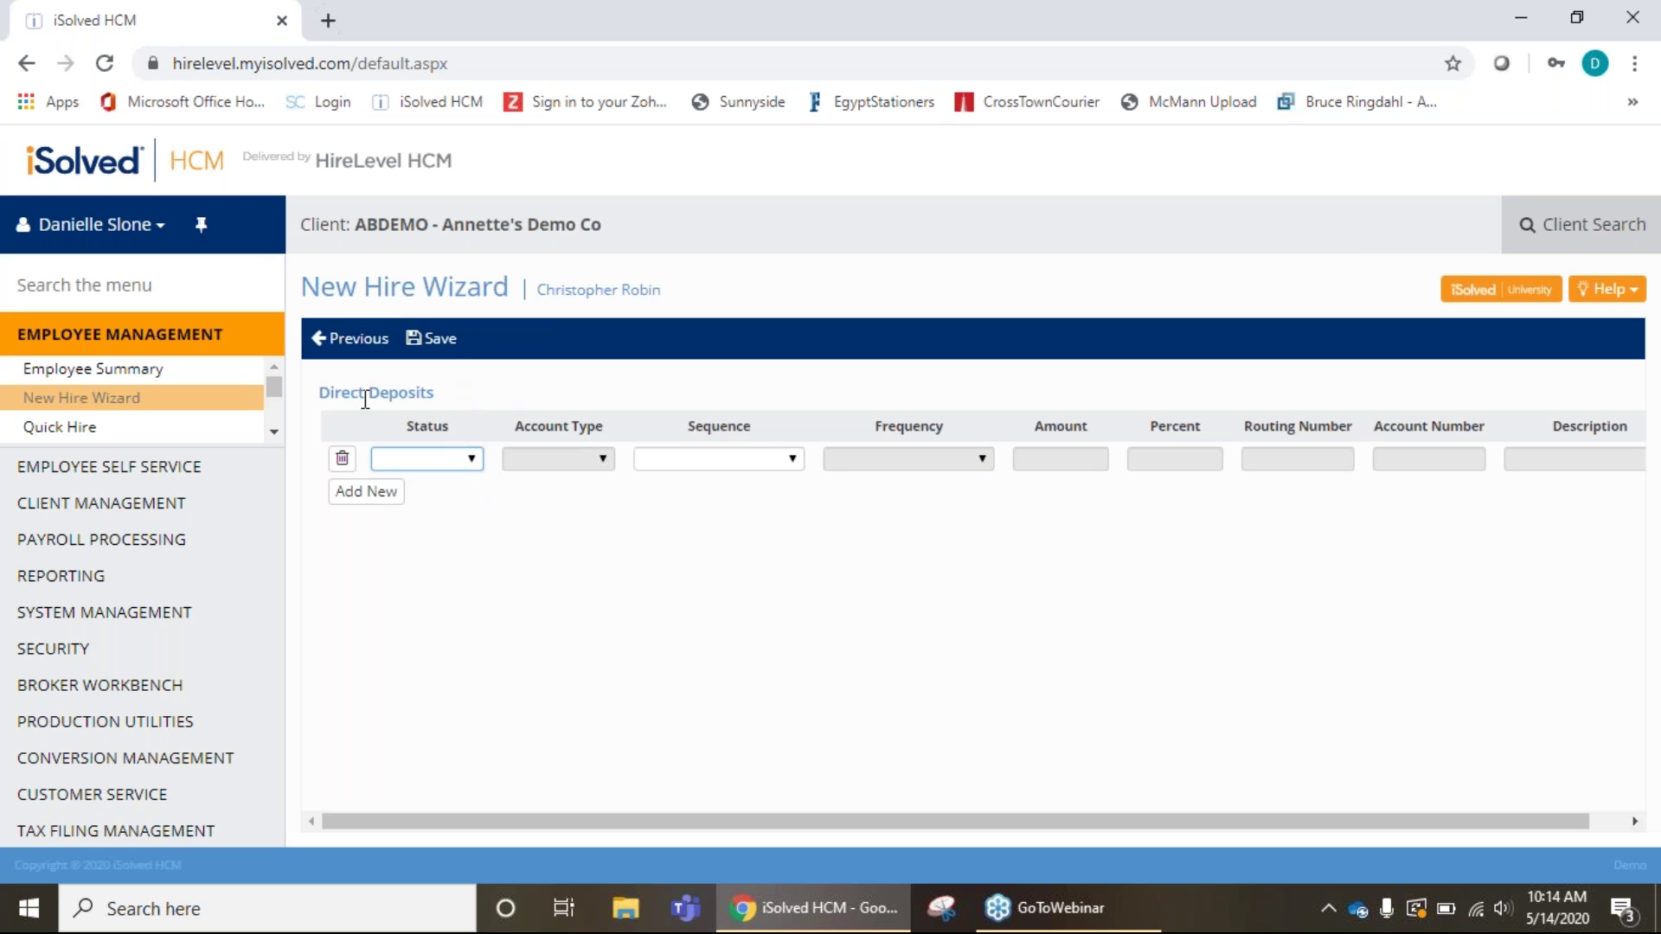
Set the deposit row to Active, sequence 1, with an amount of 25.00.
left_click(473, 461)
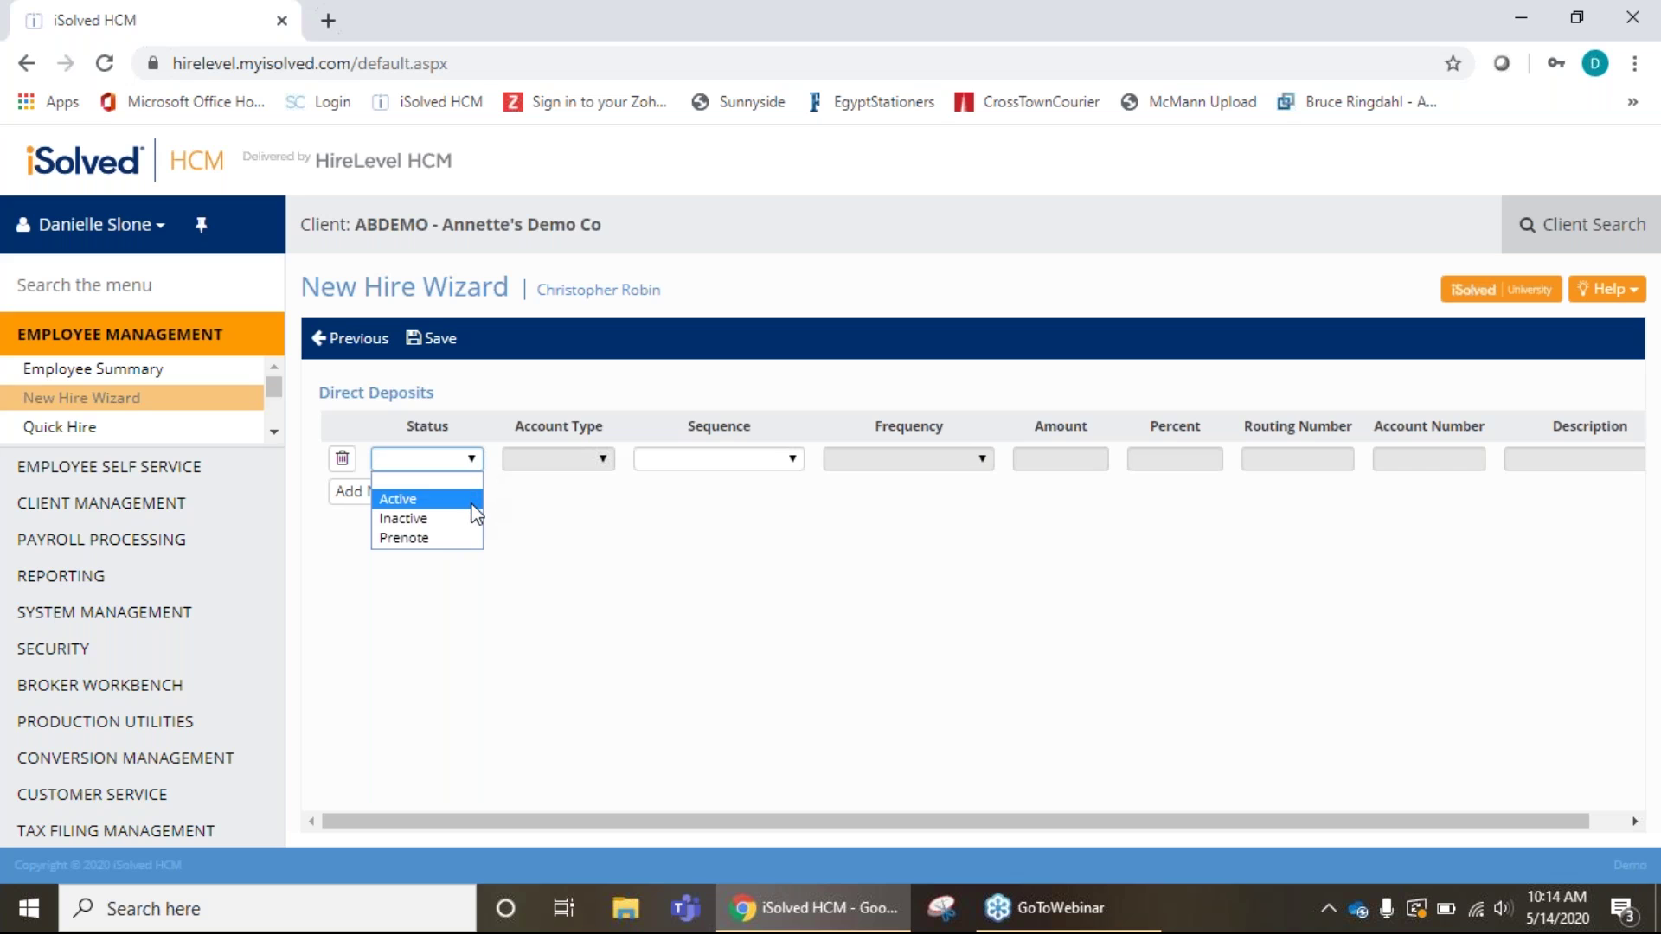
left_click(472, 505)
left_click(605, 465)
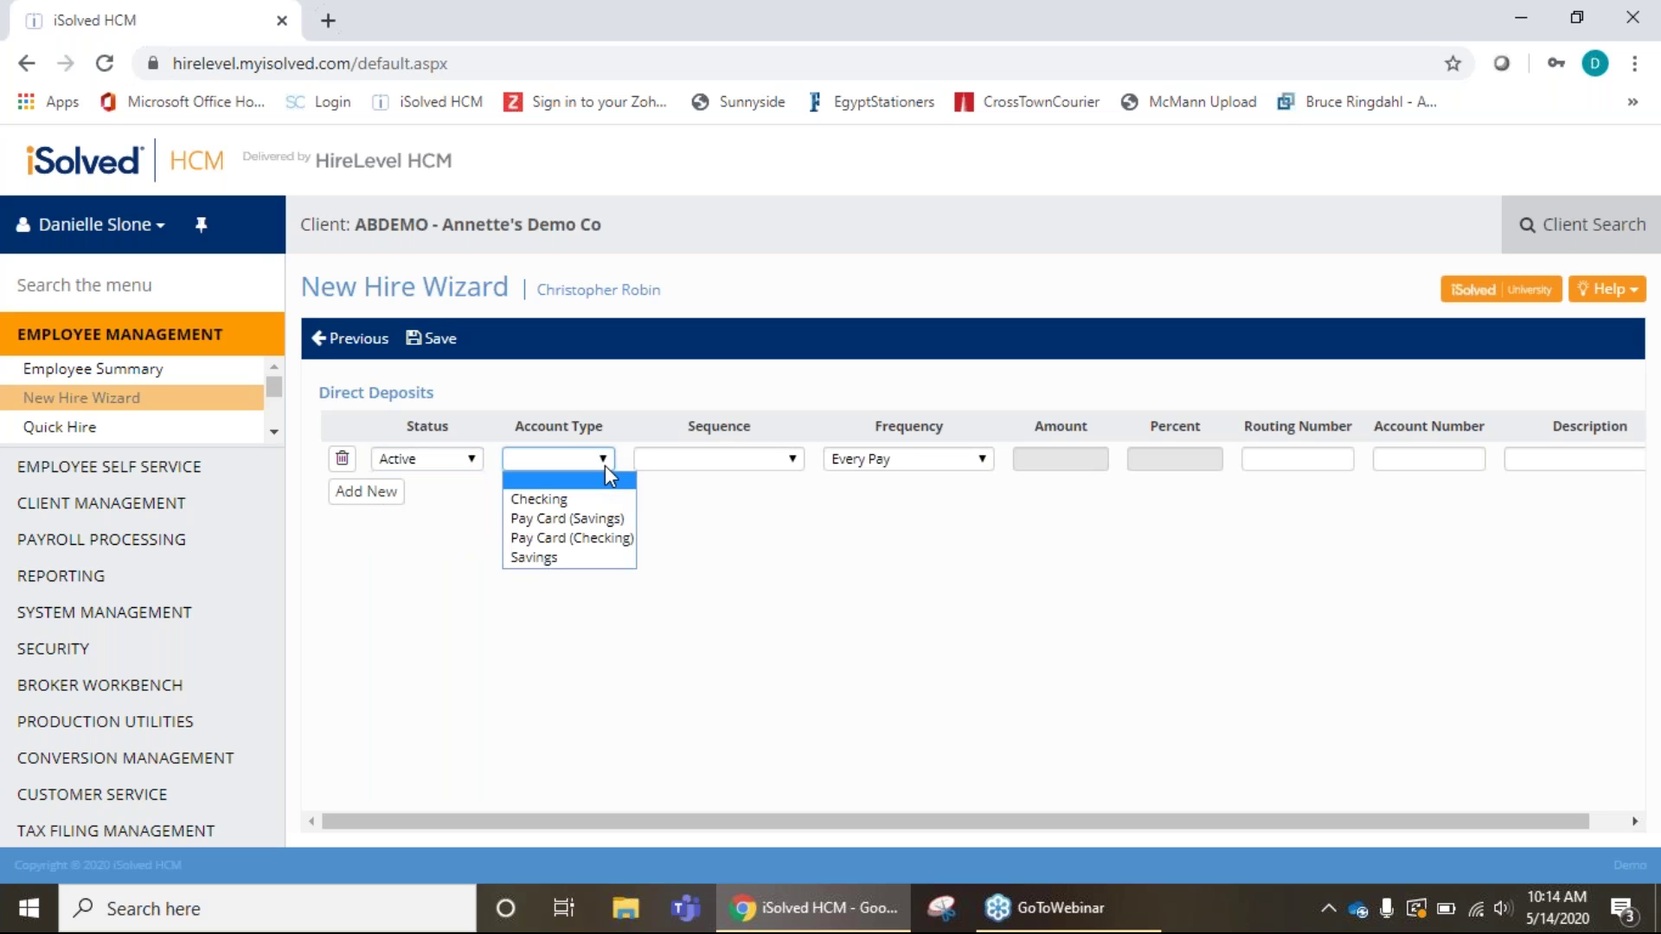
left_click(560, 512)
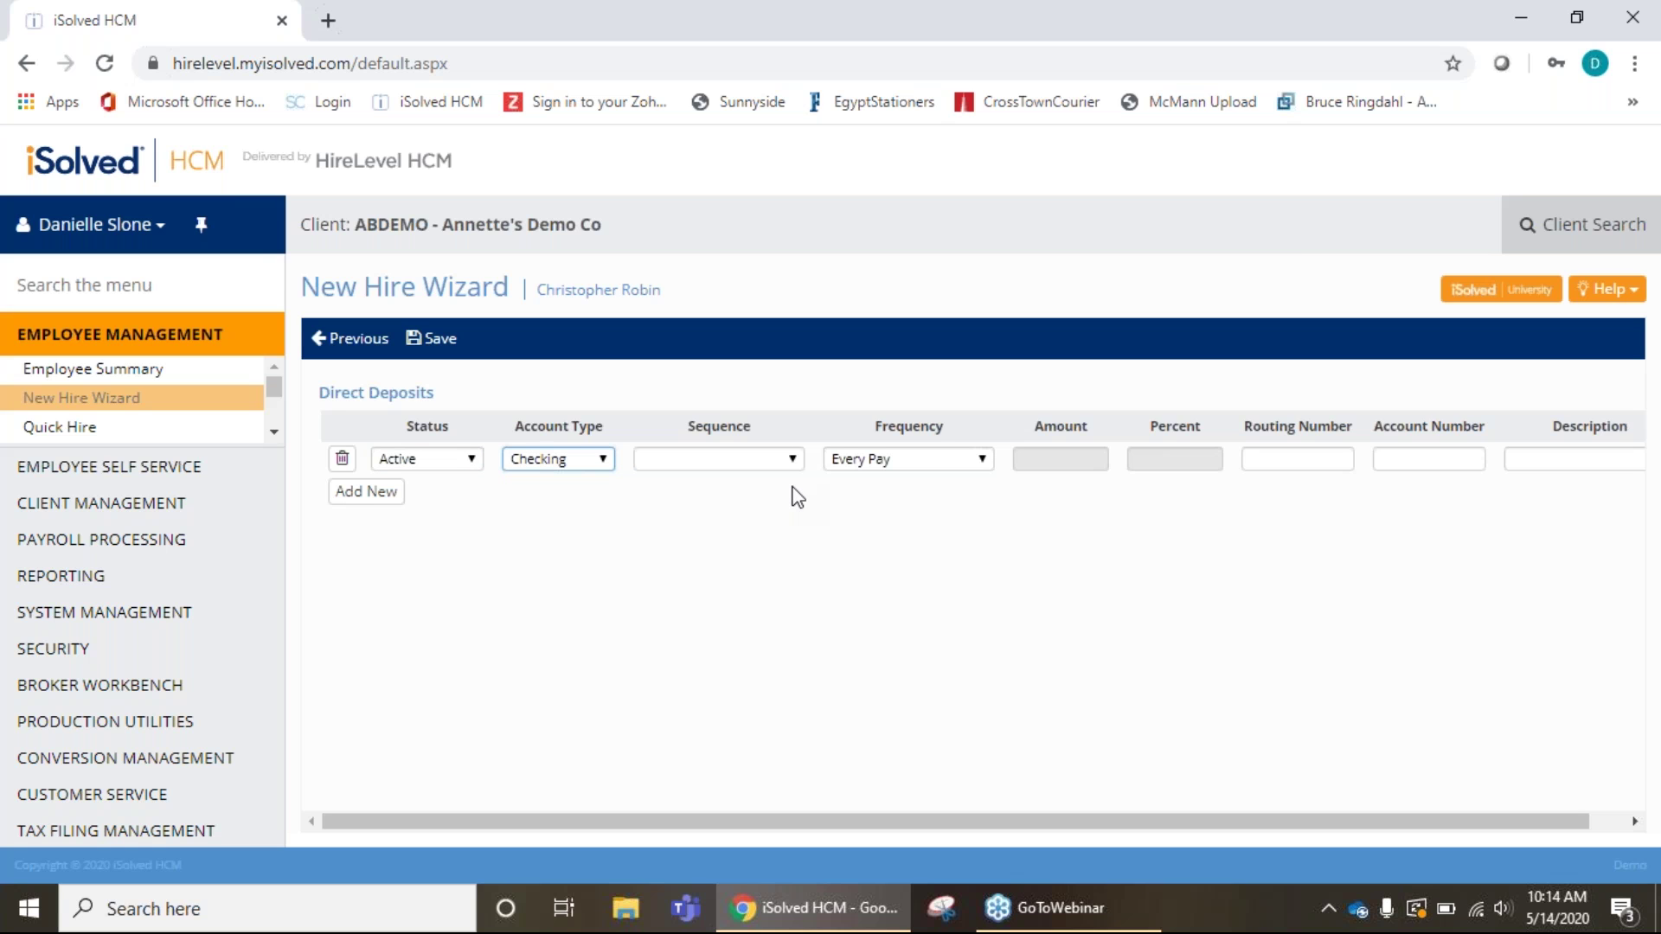
left_click(792, 461)
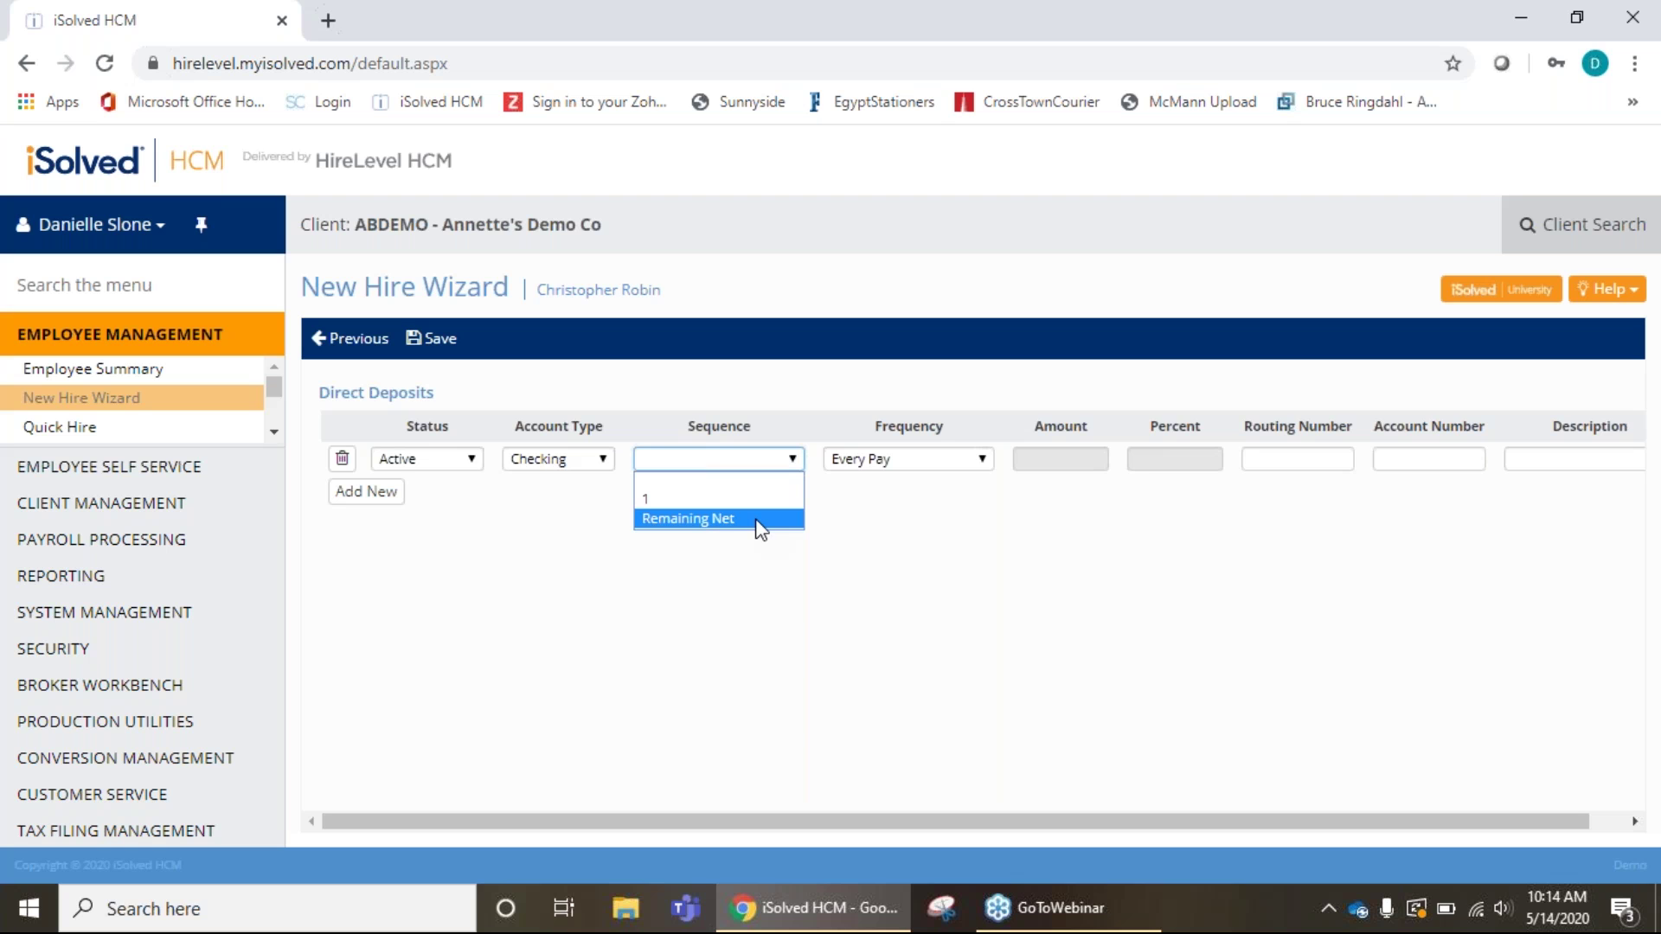
left_click(667, 501)
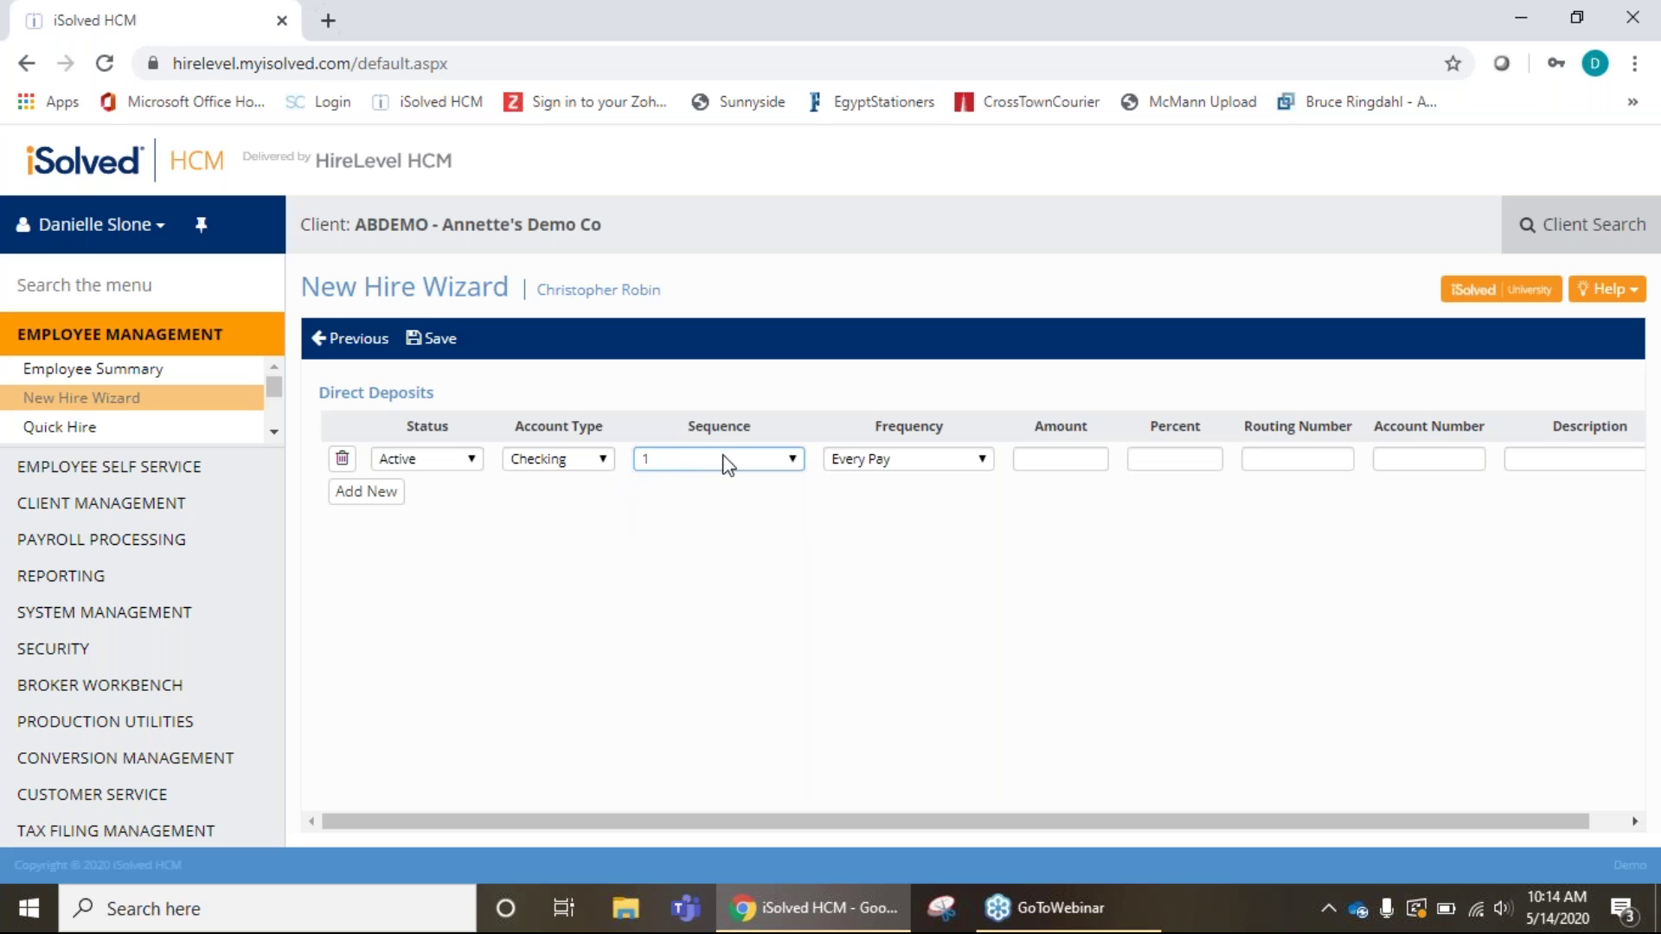
left_click(1073, 471)
type("25.00")
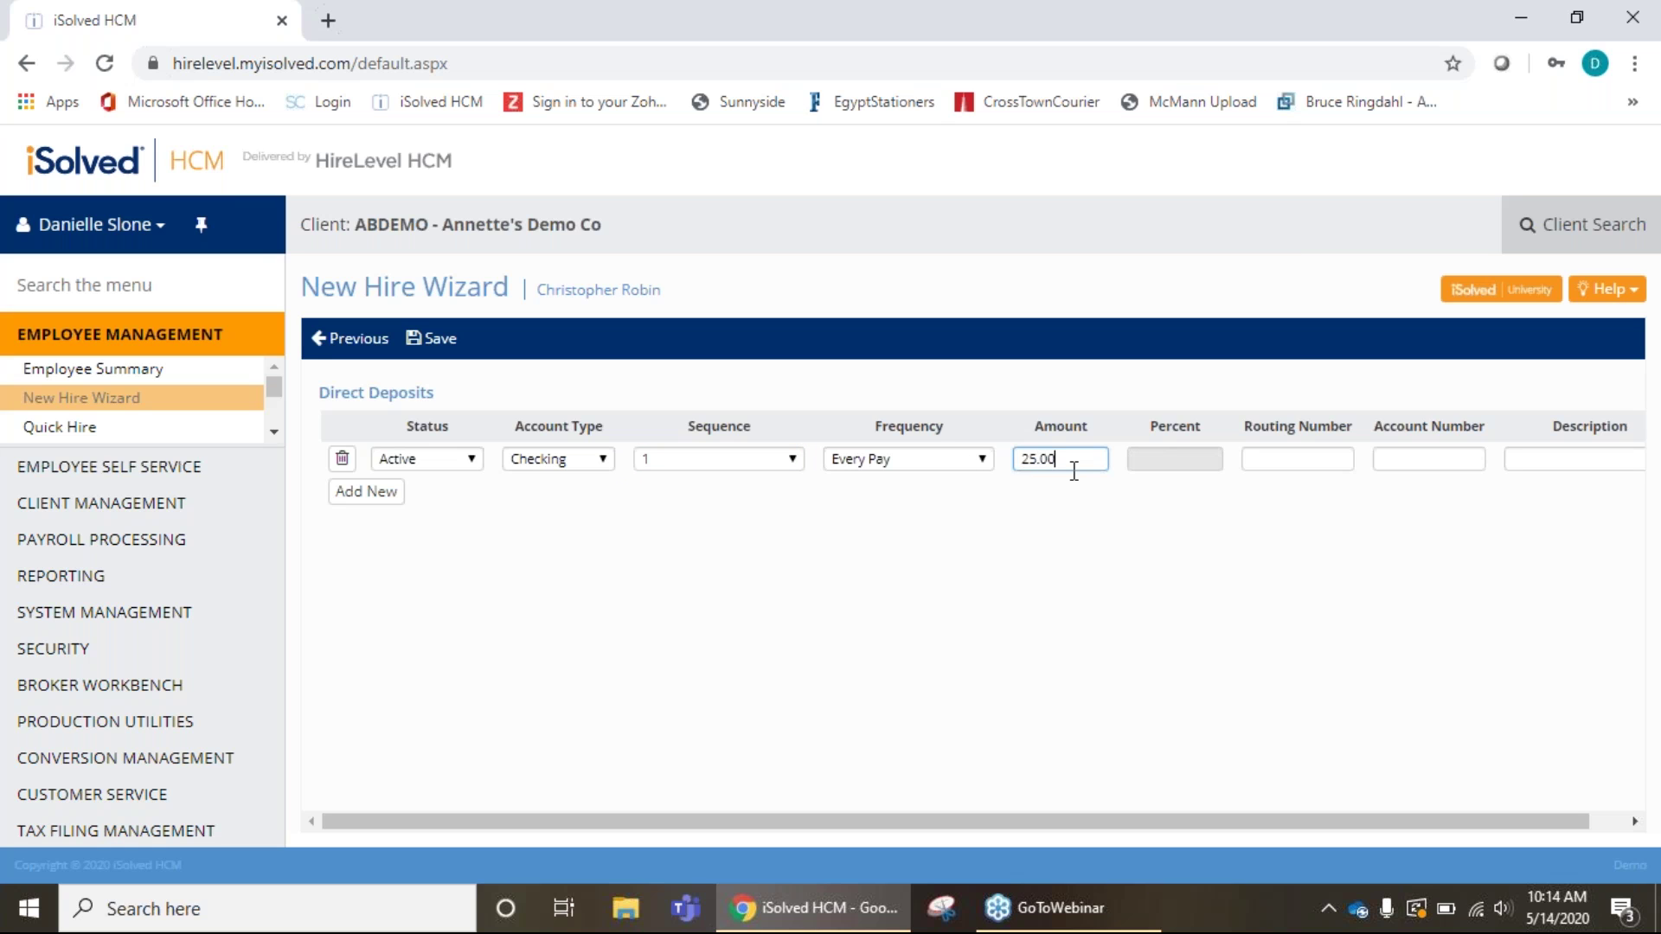
Change the deposit's account type to Savings and add a second deposit row.
left_click(605, 459)
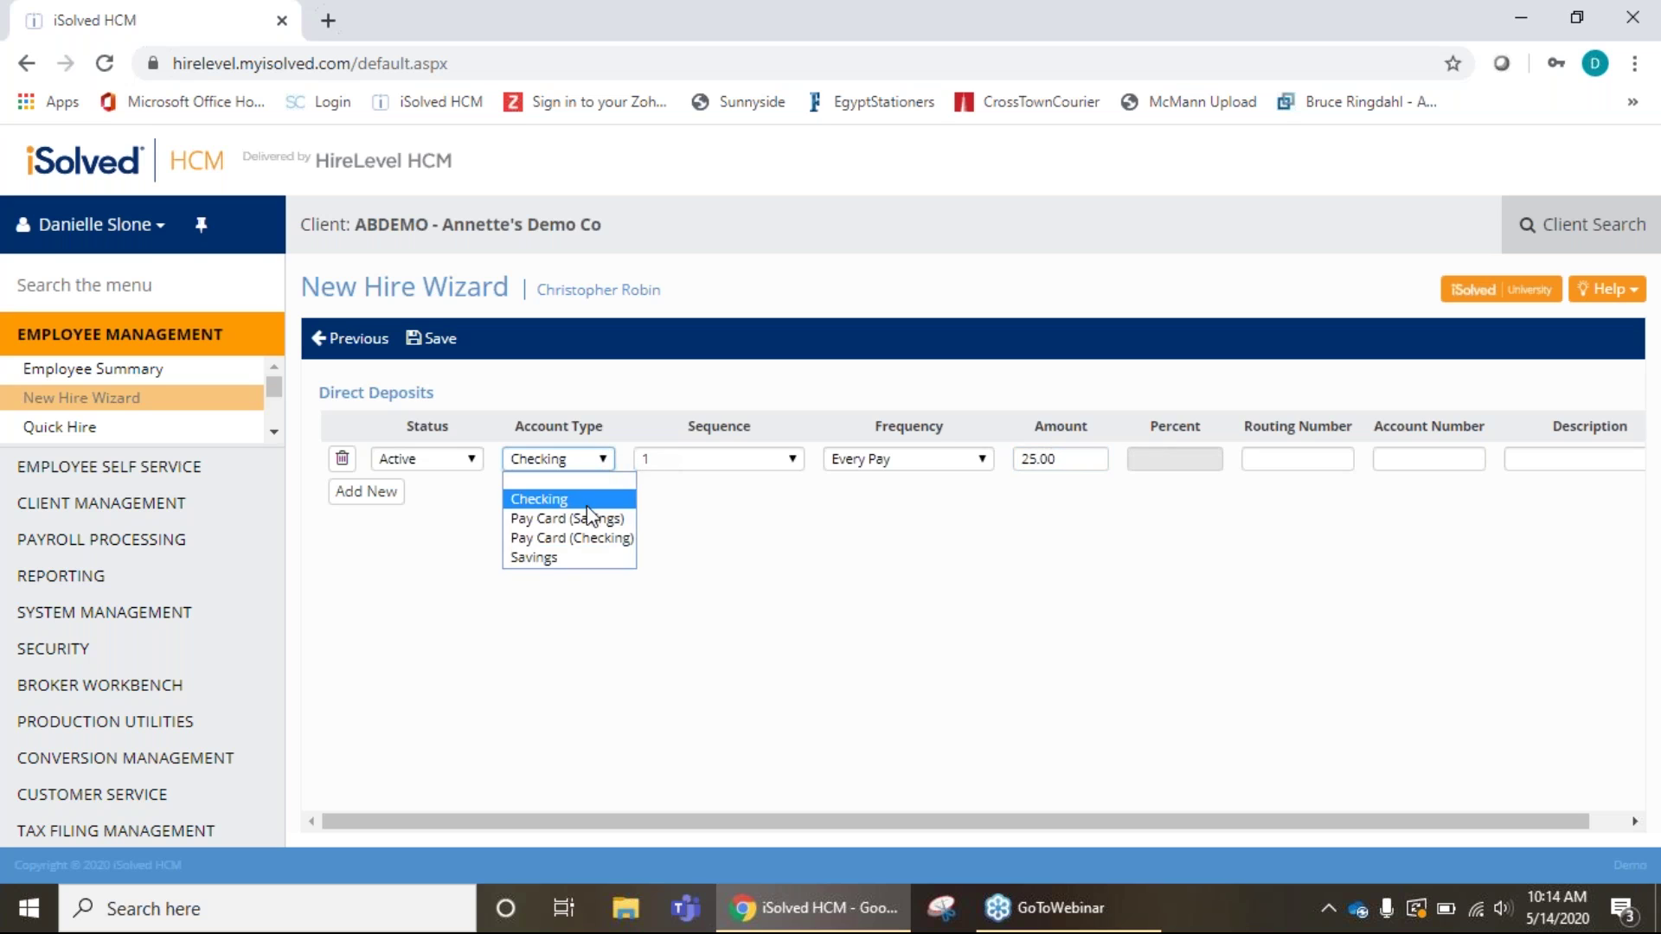
left_click(565, 553)
left_click(1273, 463)
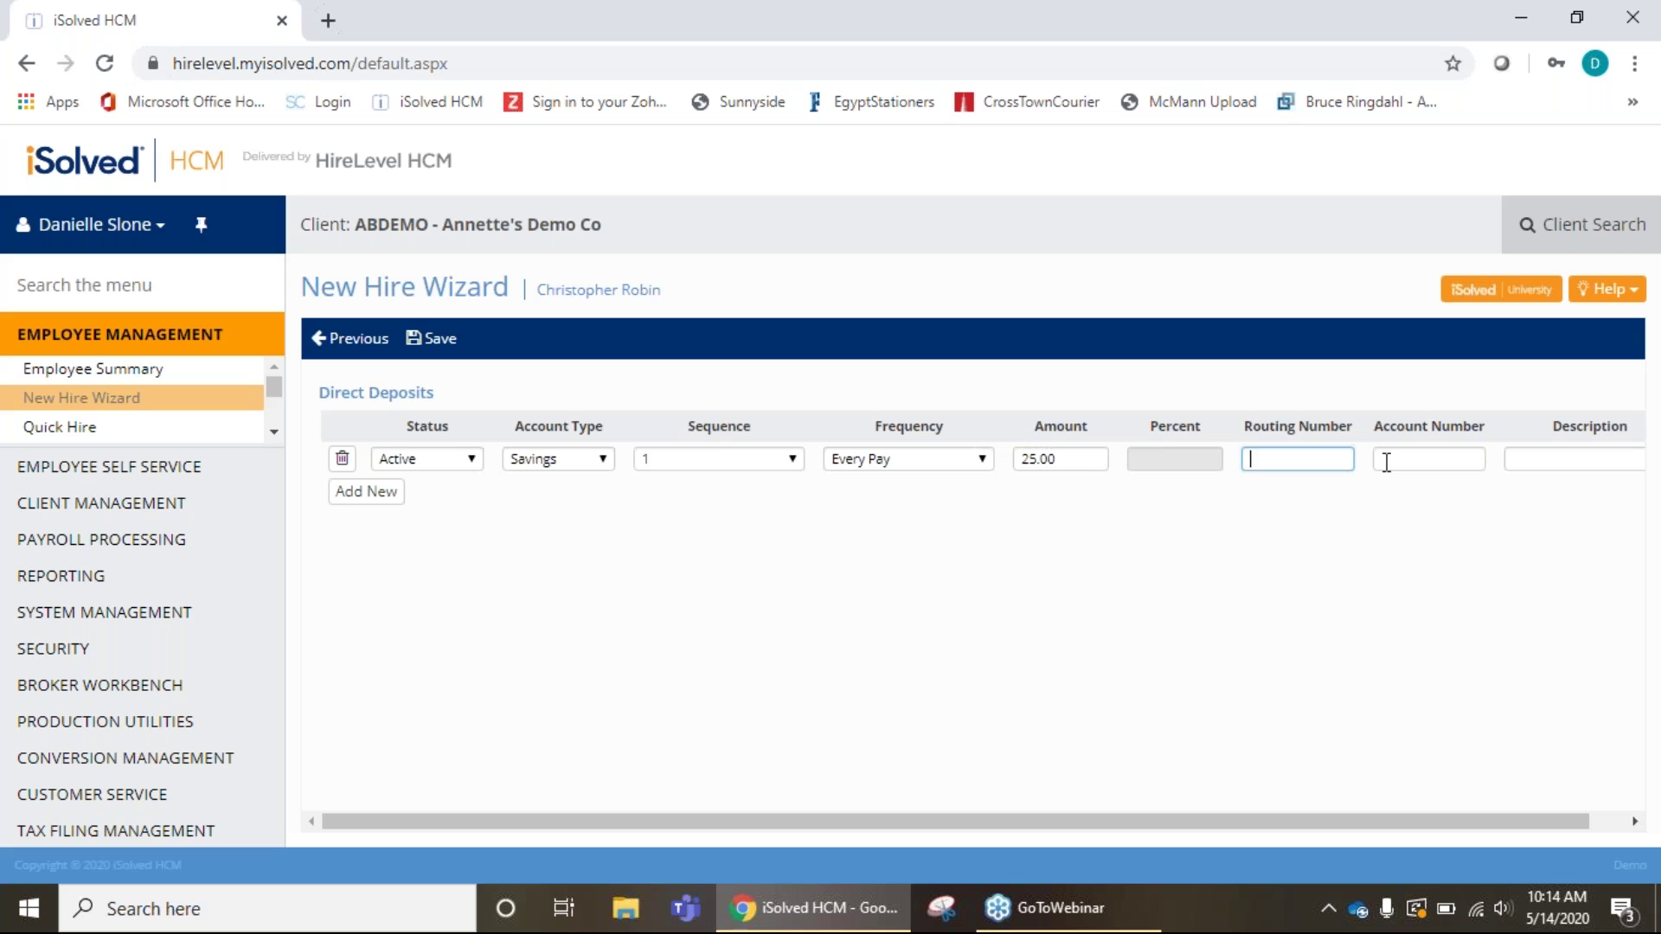
left_click(1540, 462)
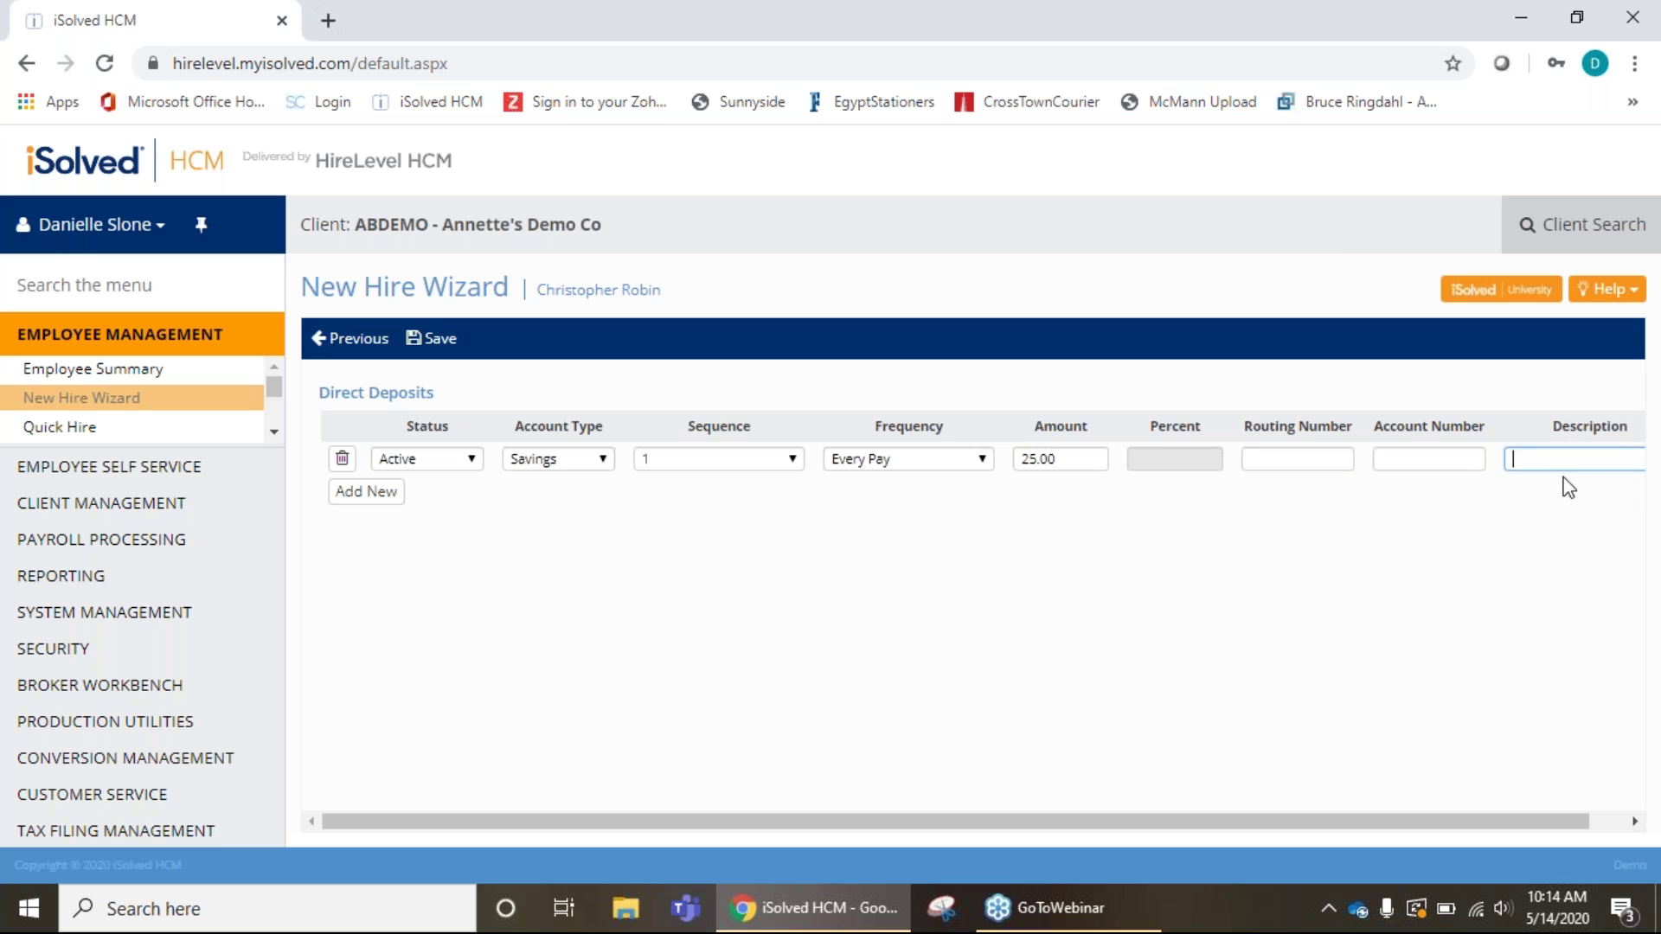
left_click(367, 493)
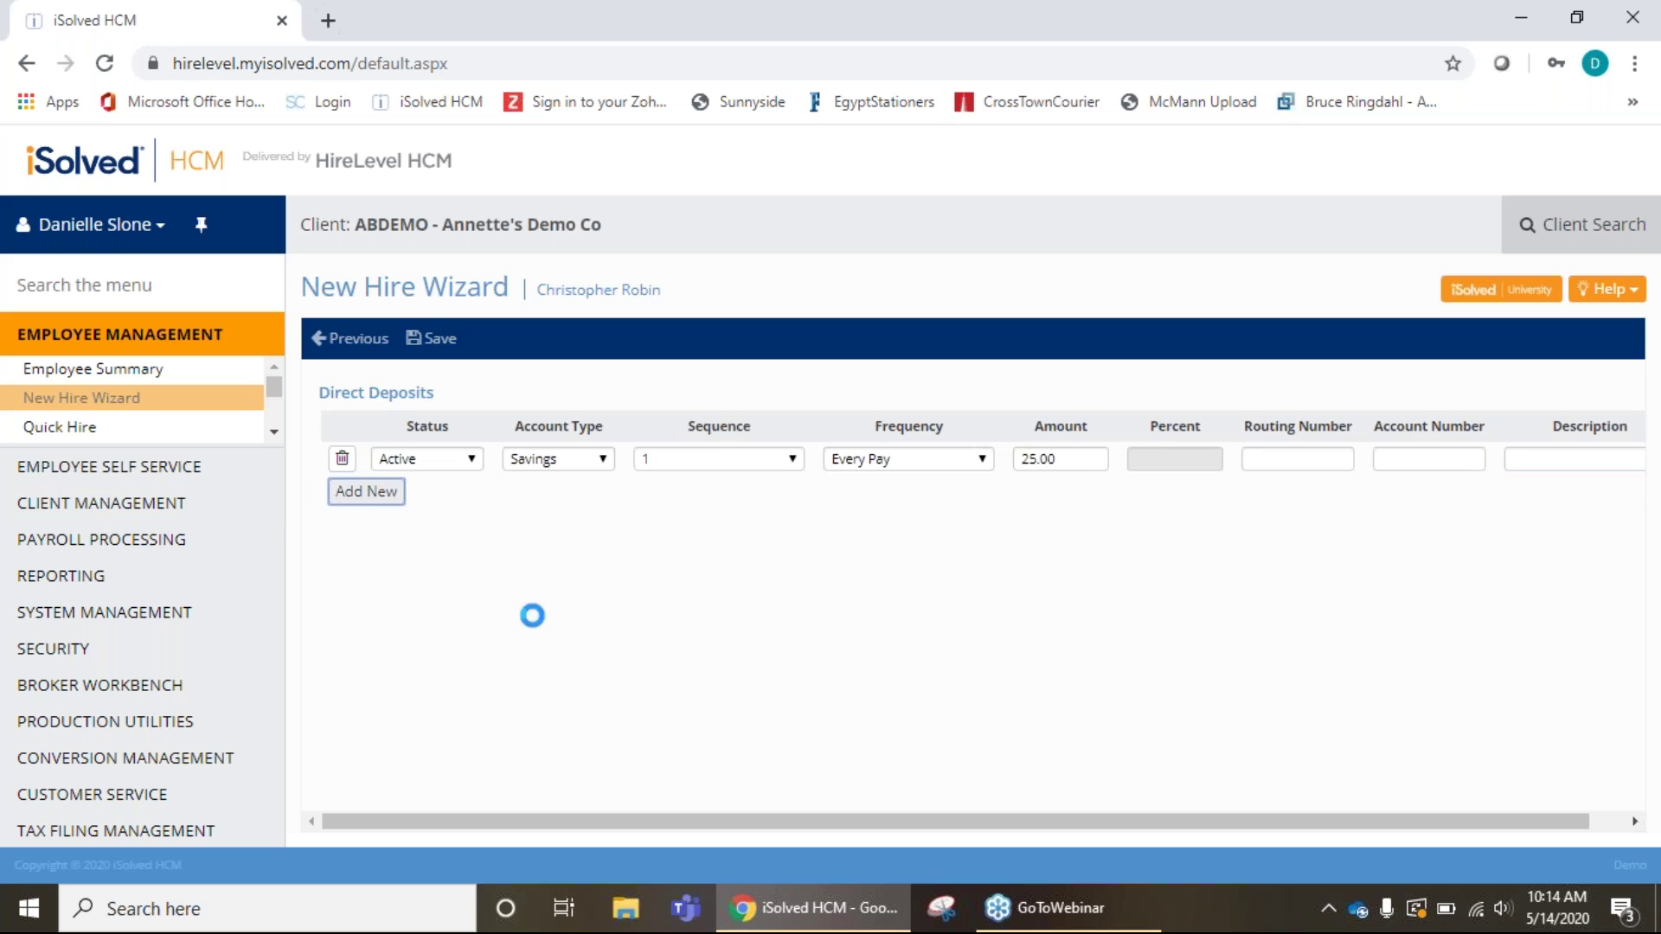
Make the new row Active, Checking, Remaining Net, and delete the savings row.
left_click(463, 493)
left_click(458, 529)
left_click(585, 493)
left_click(572, 532)
left_click(741, 493)
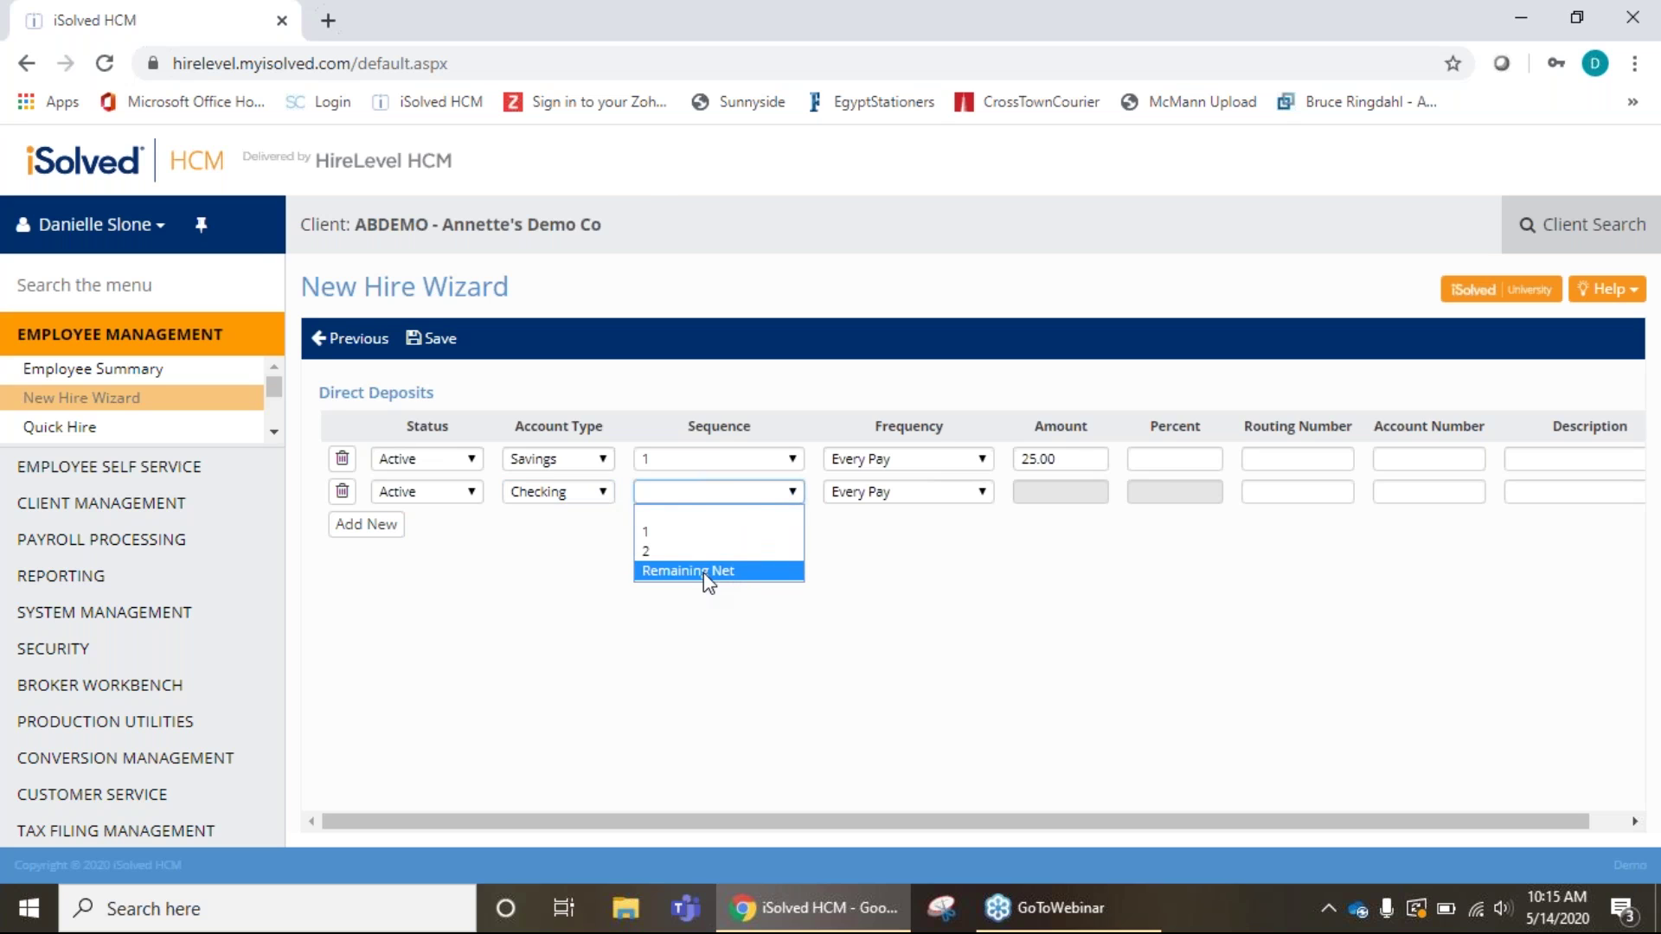
left_click(703, 572)
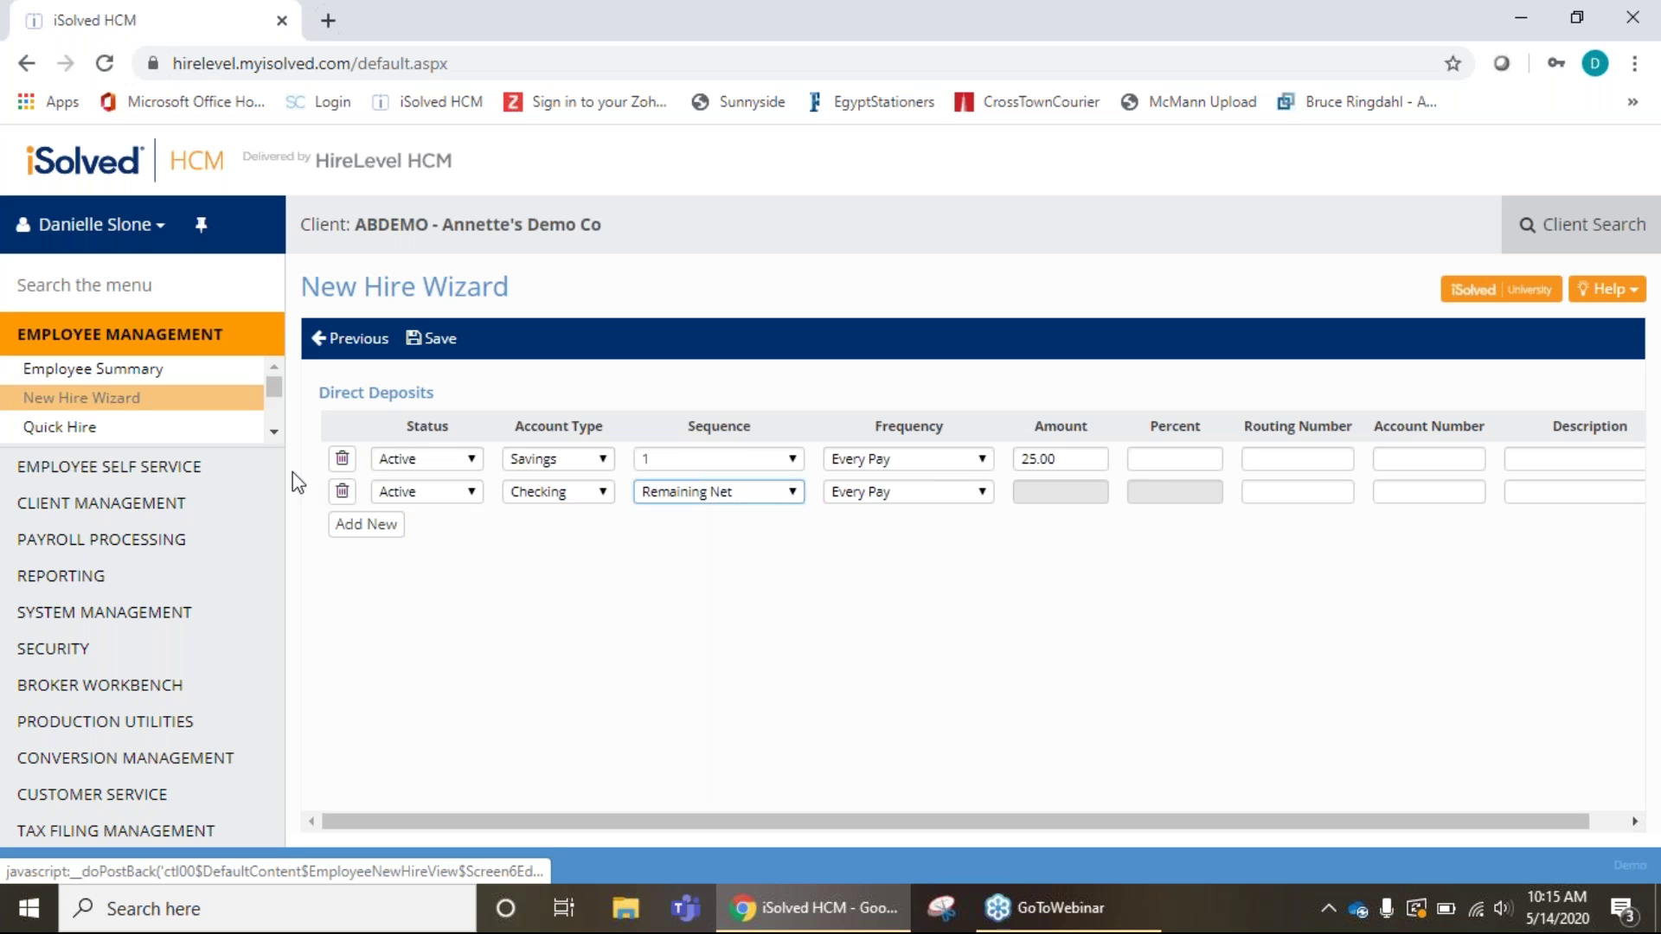
left_click(349, 464)
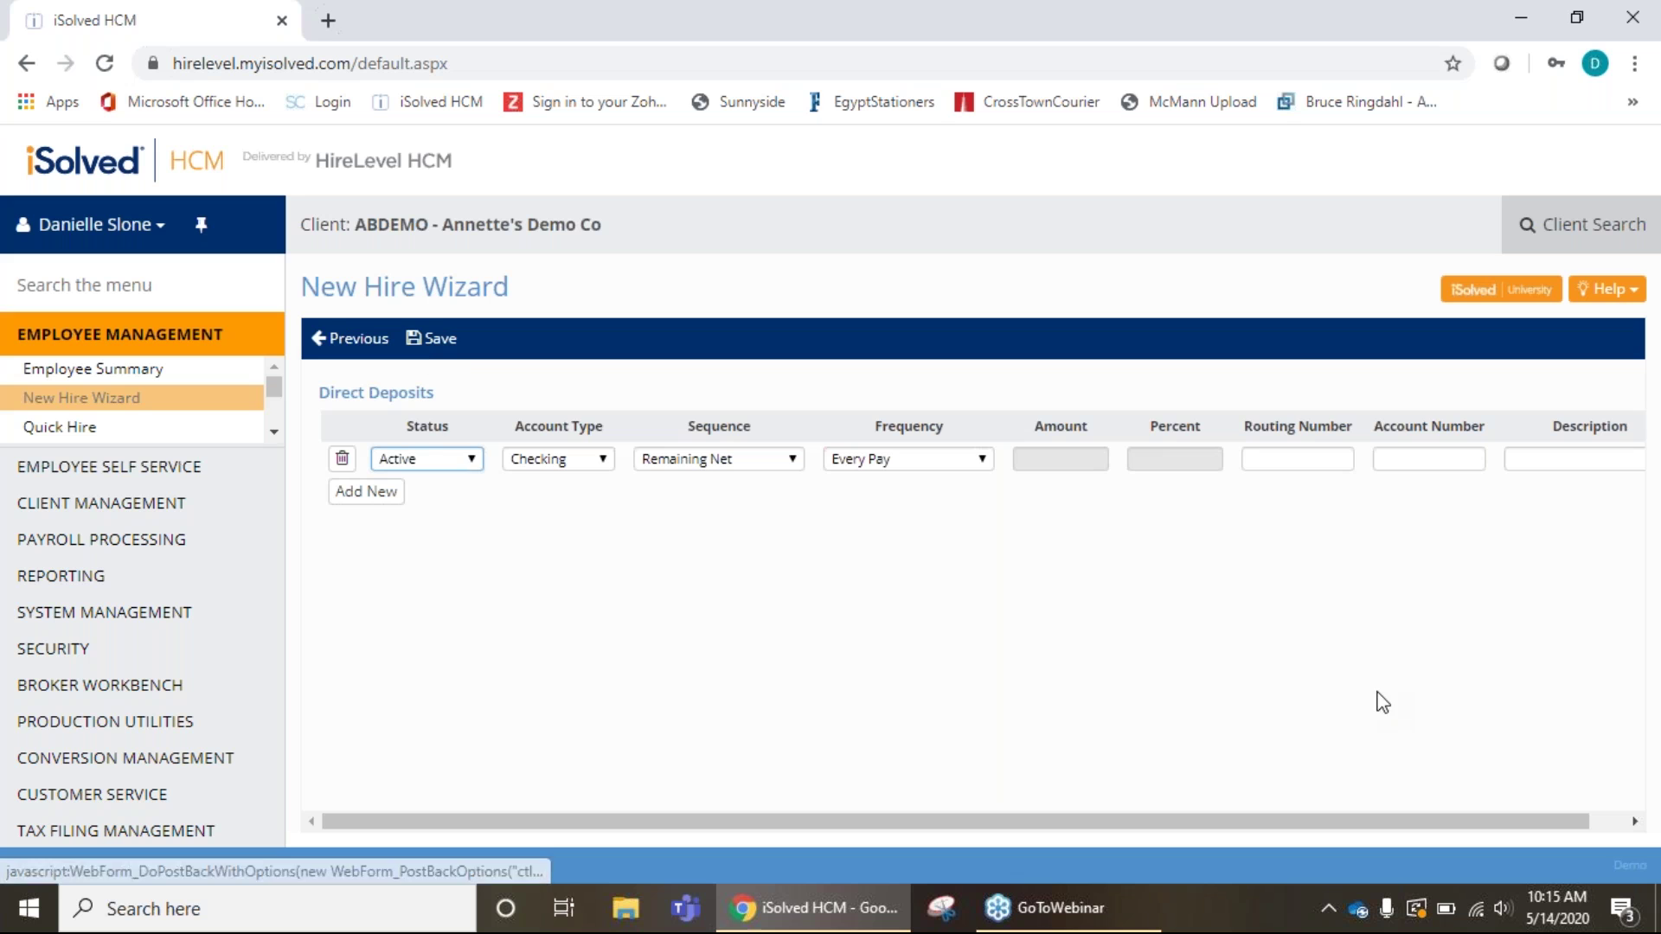
Fill in the bank account number and routing number, then try saving again.
left_click(437, 338)
left_click(1406, 461)
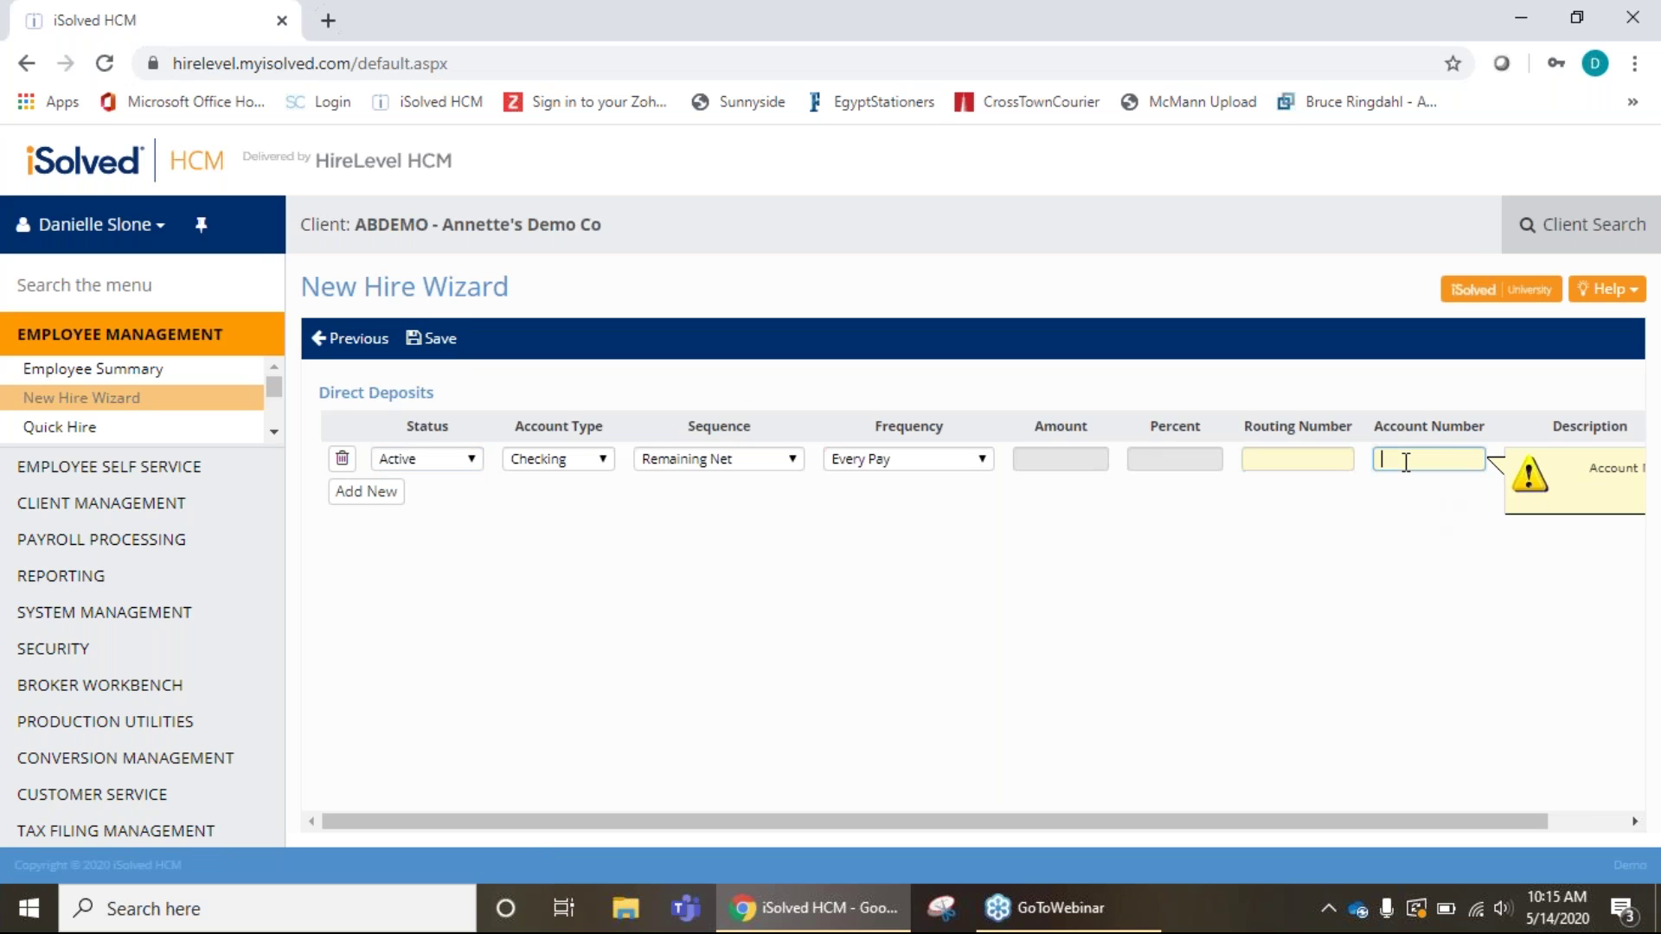
type("1234564")
left_click(1324, 460)
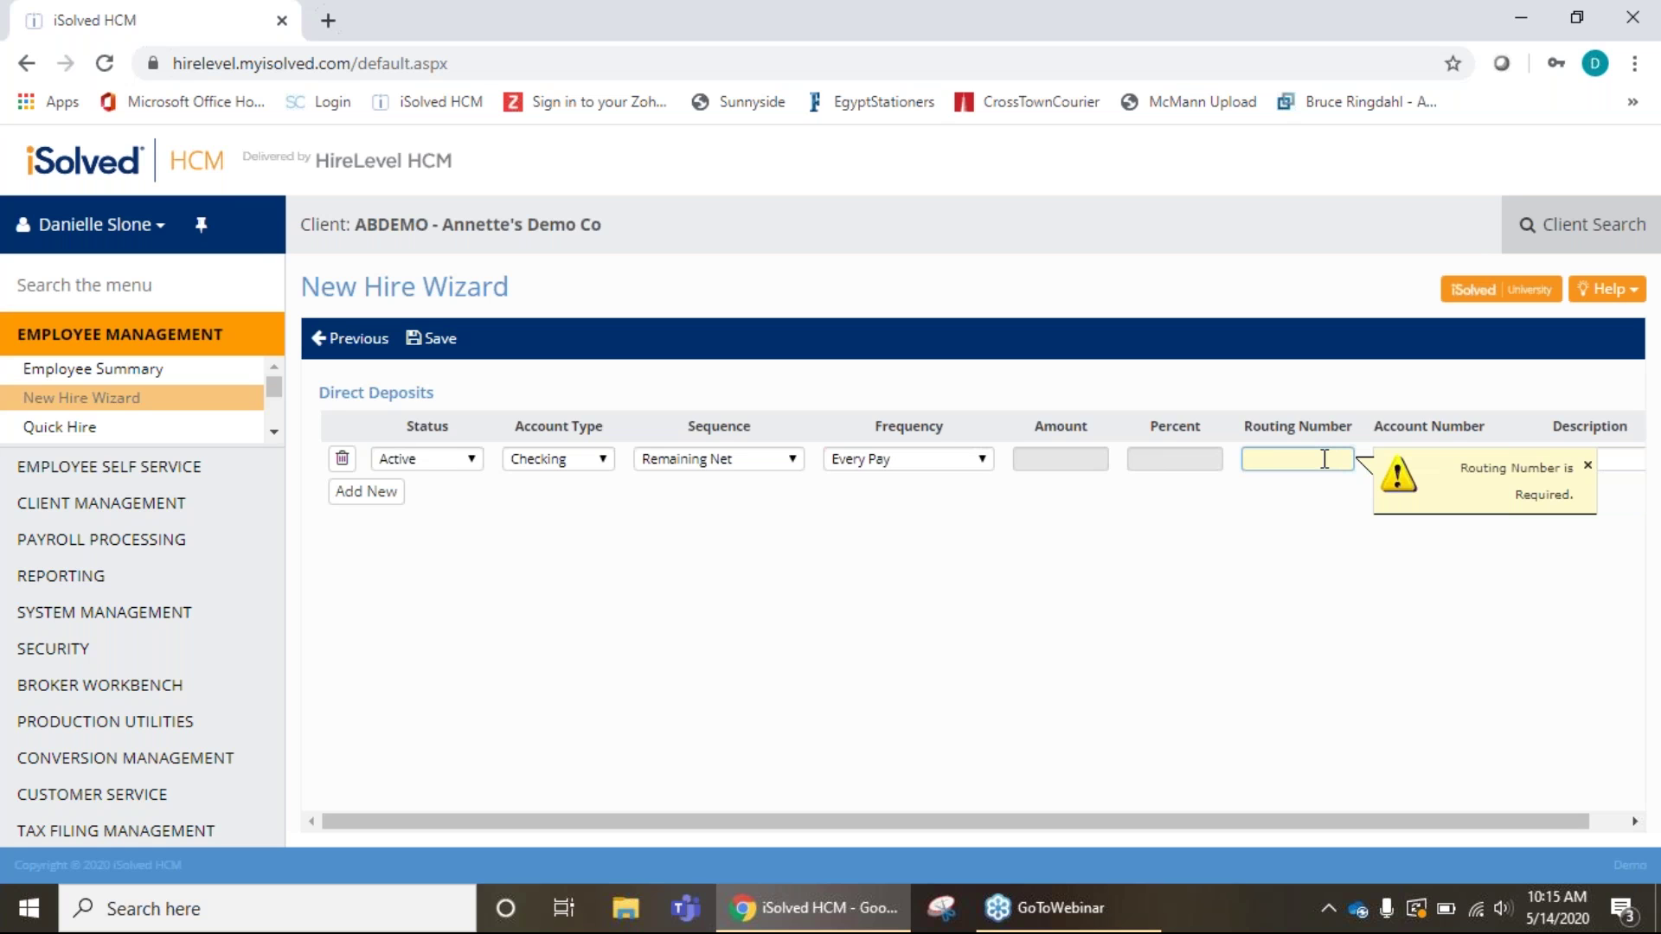
type("111222333")
left_click(438, 344)
Dismiss the invalid routing number warning, clear the deposit row, and save.
left_click(1587, 465)
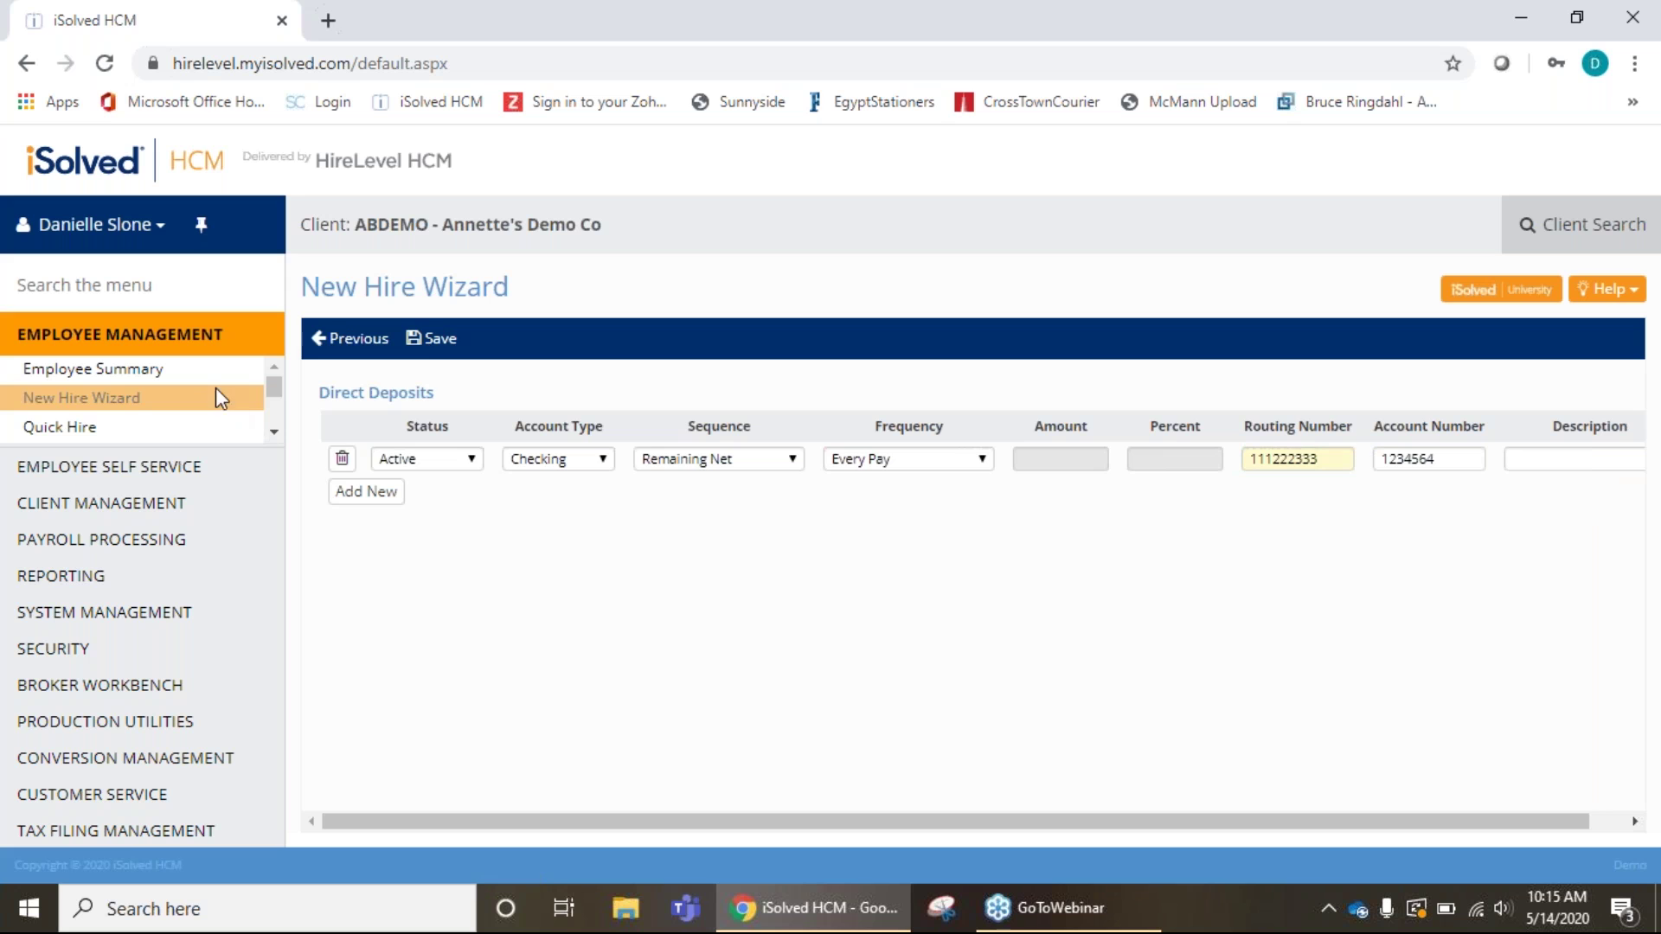
left_click(344, 460)
left_click(433, 339)
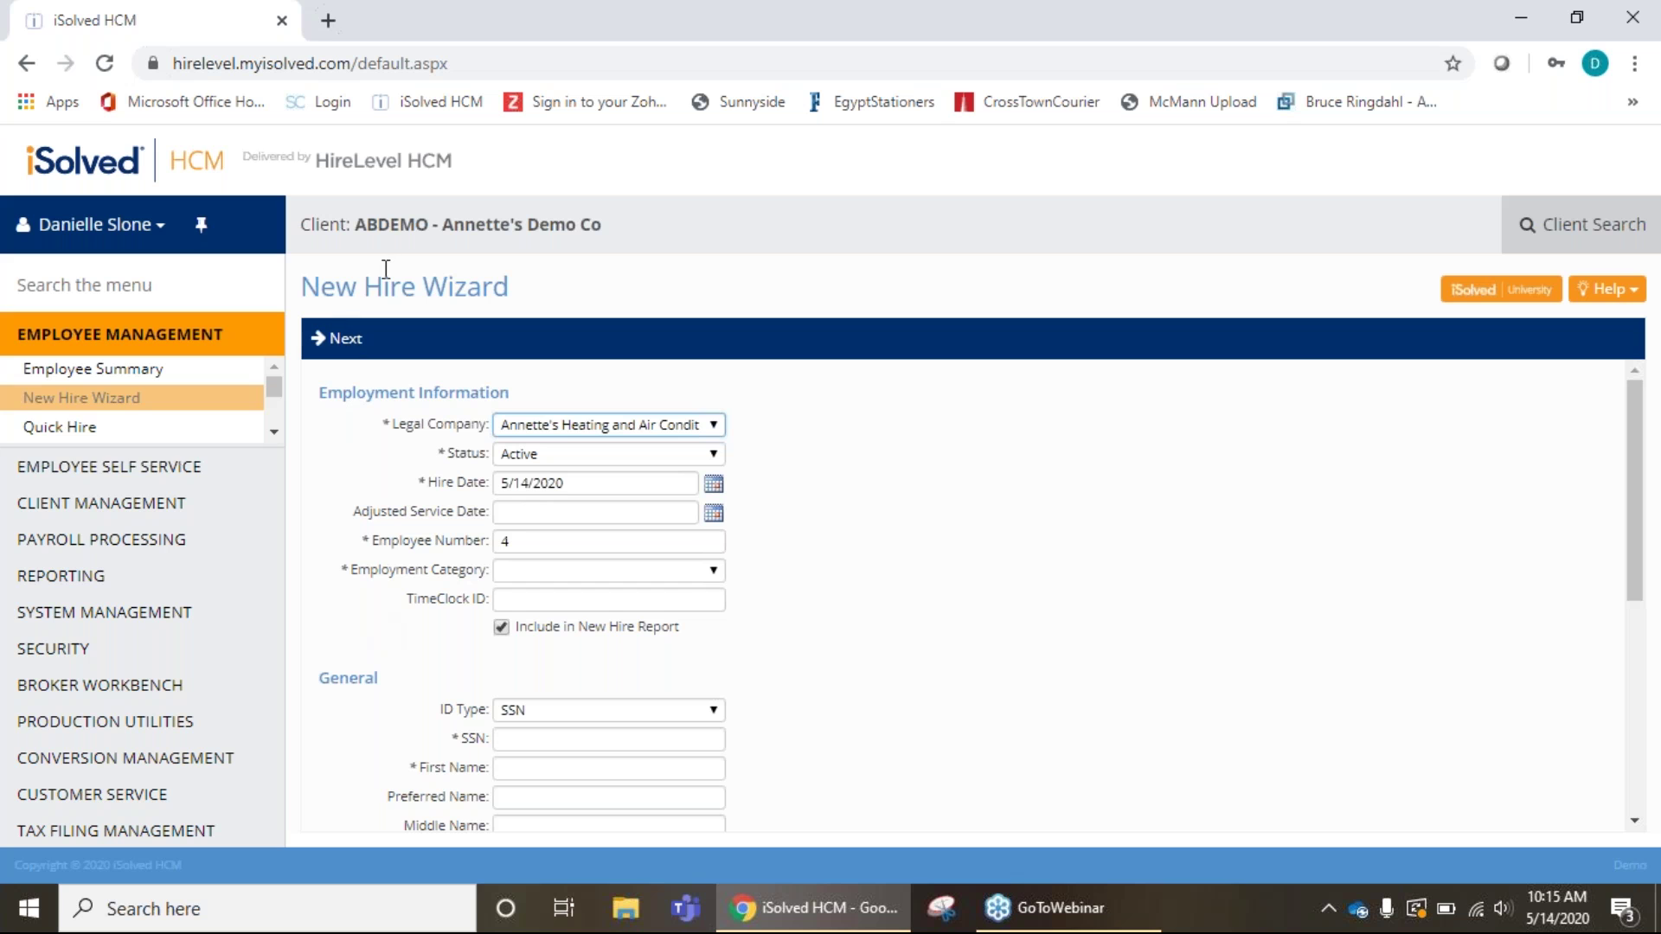
Open Quick Hire under Employee Management in the left menu.
left_click(73, 433)
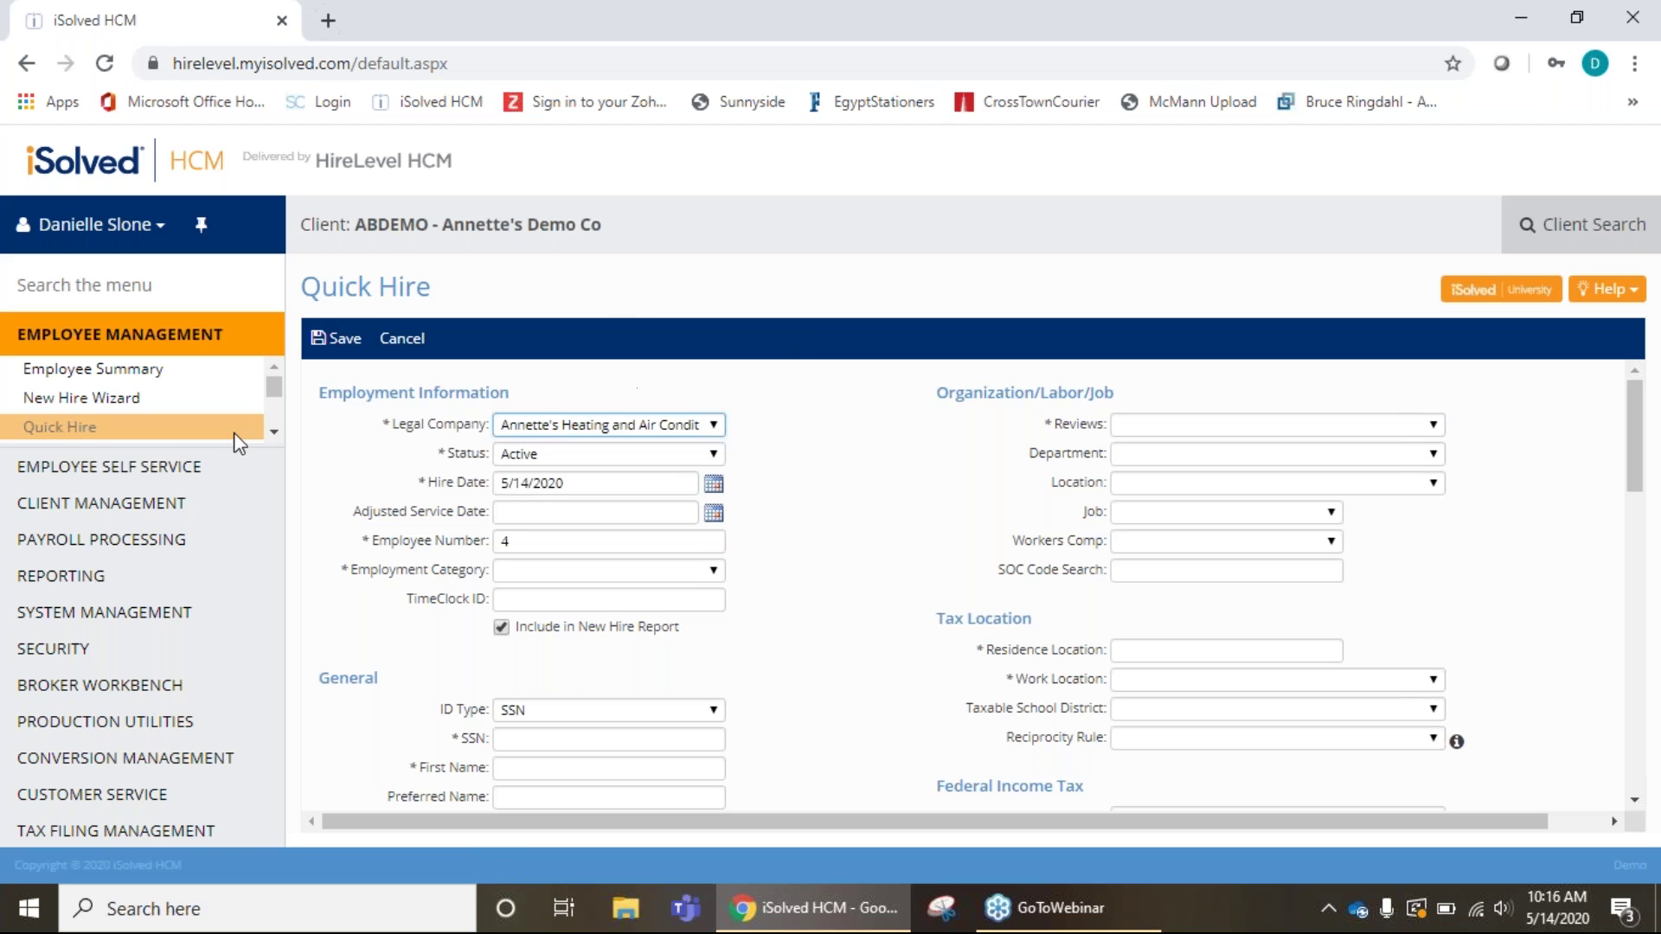
scroll(350, 415, "down", 1)
scroll(349, 415, "down", 12)
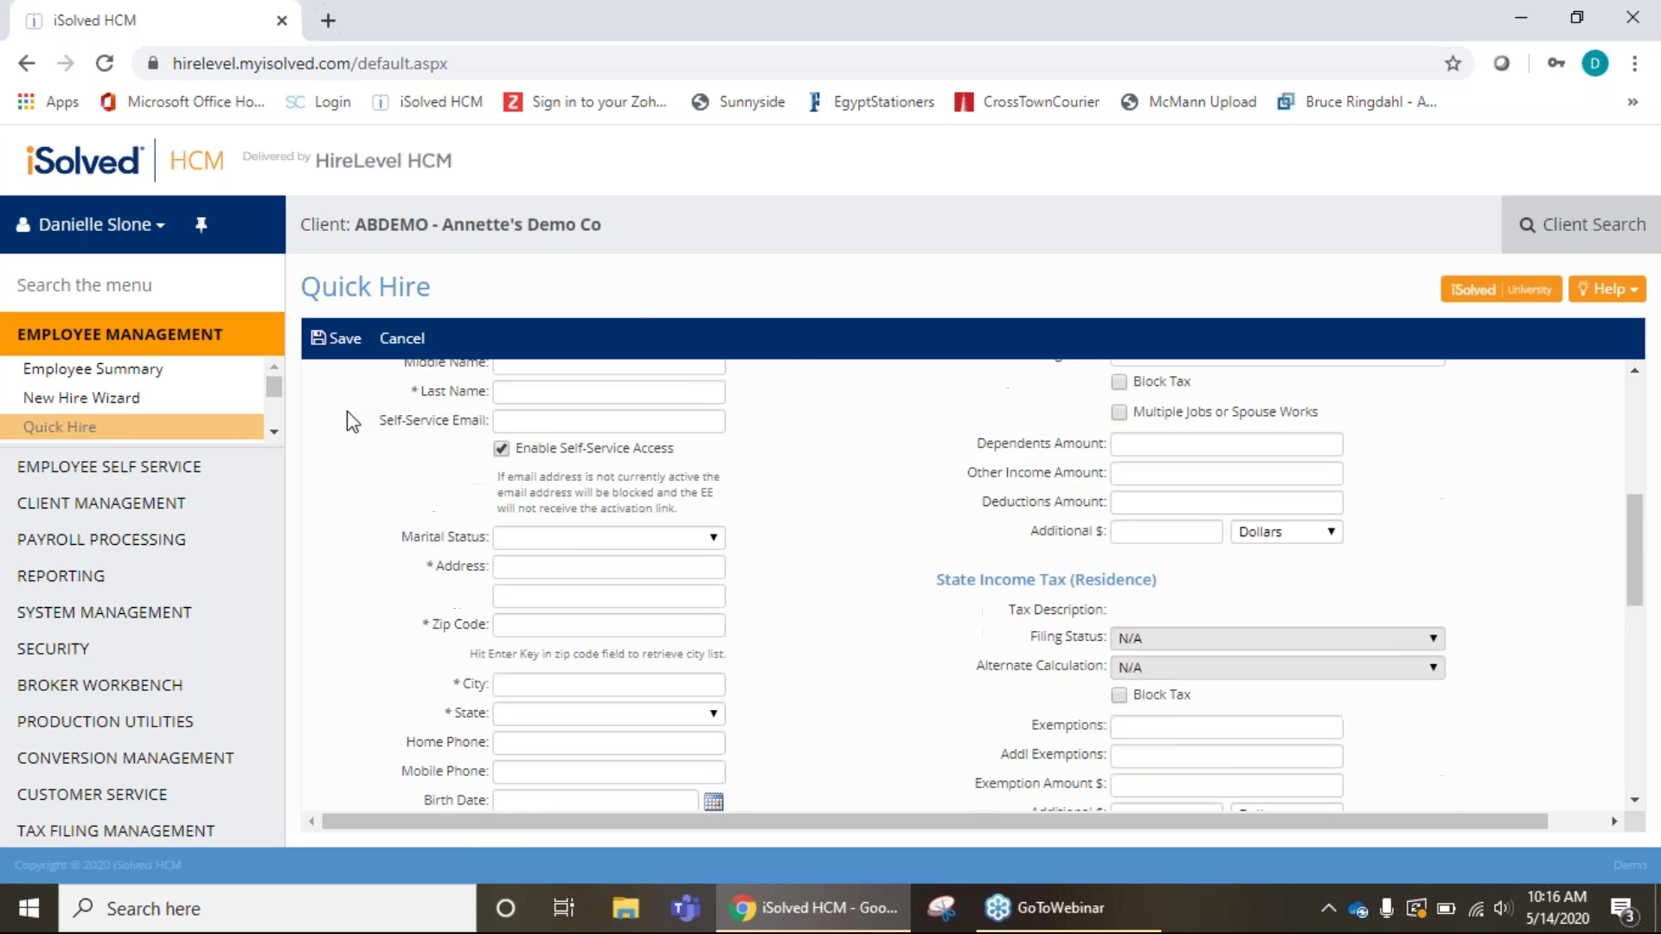
scroll(1341, 752, "up", 13)
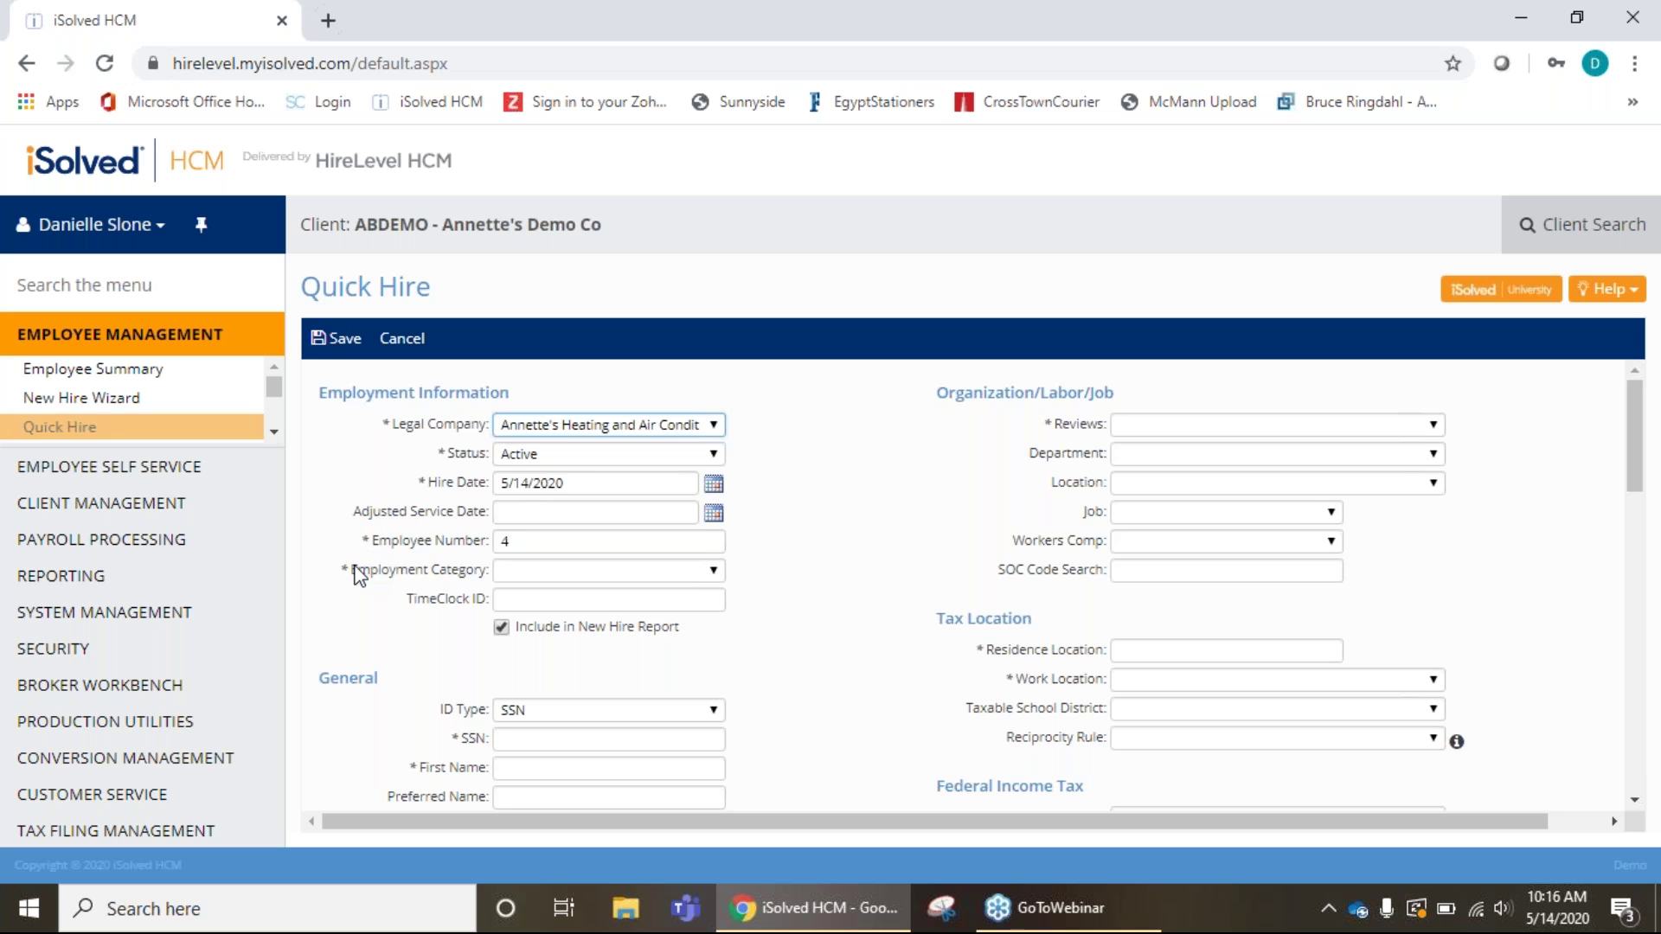
scroll(359, 576, "down", 2)
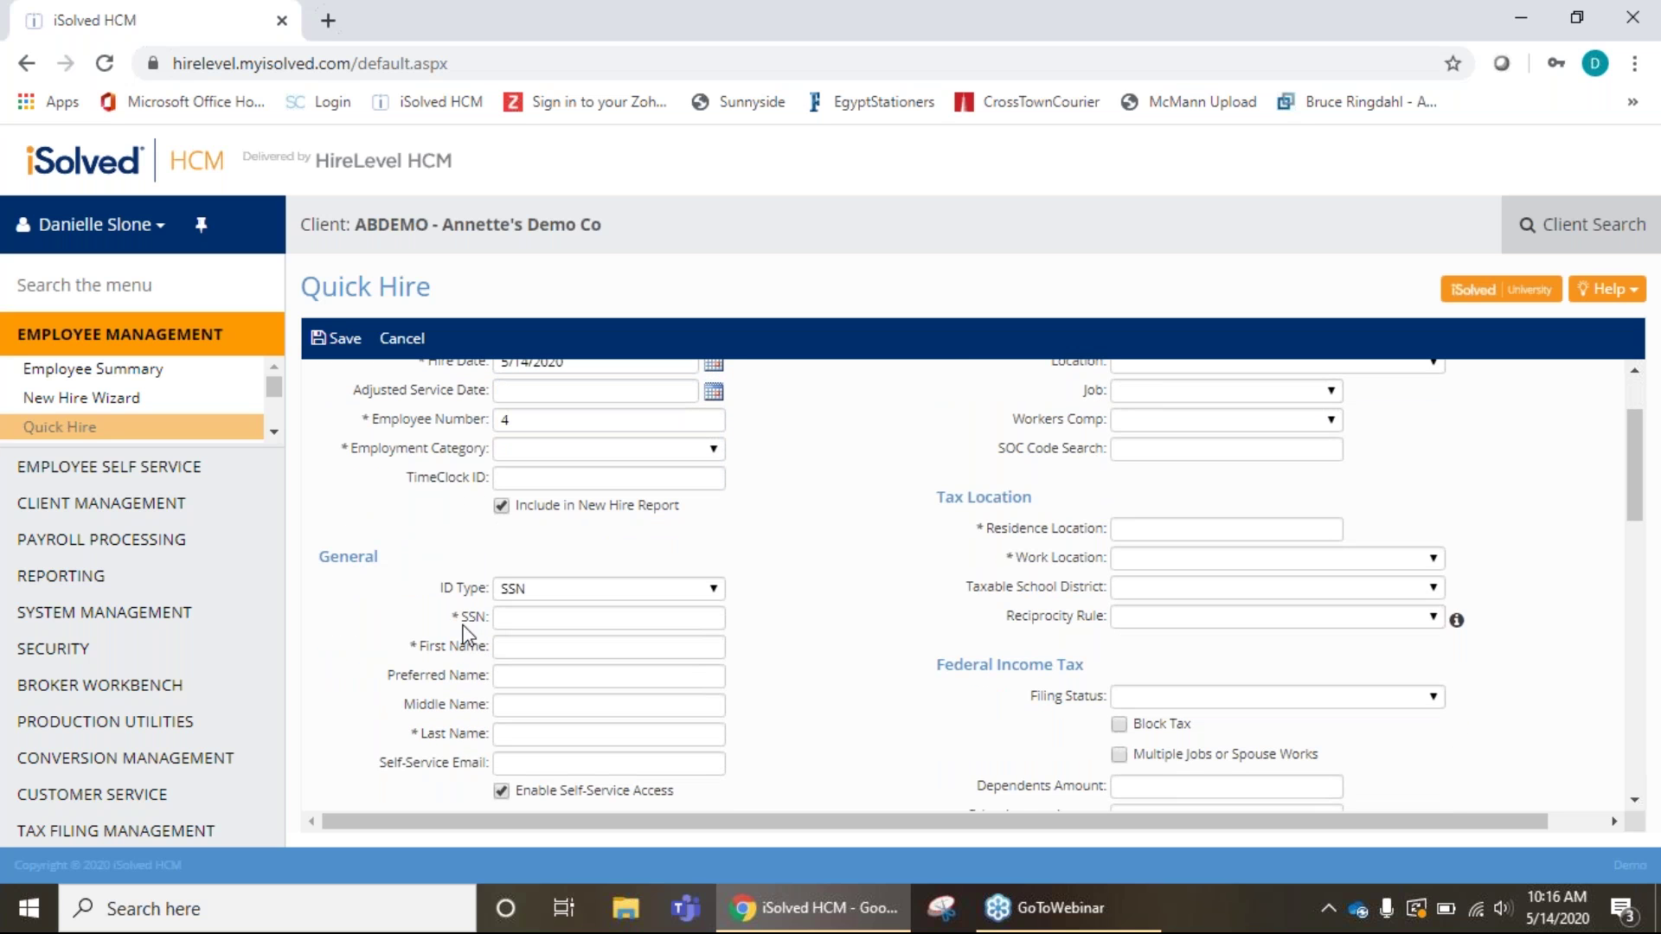
scroll(463, 633, "down", 2)
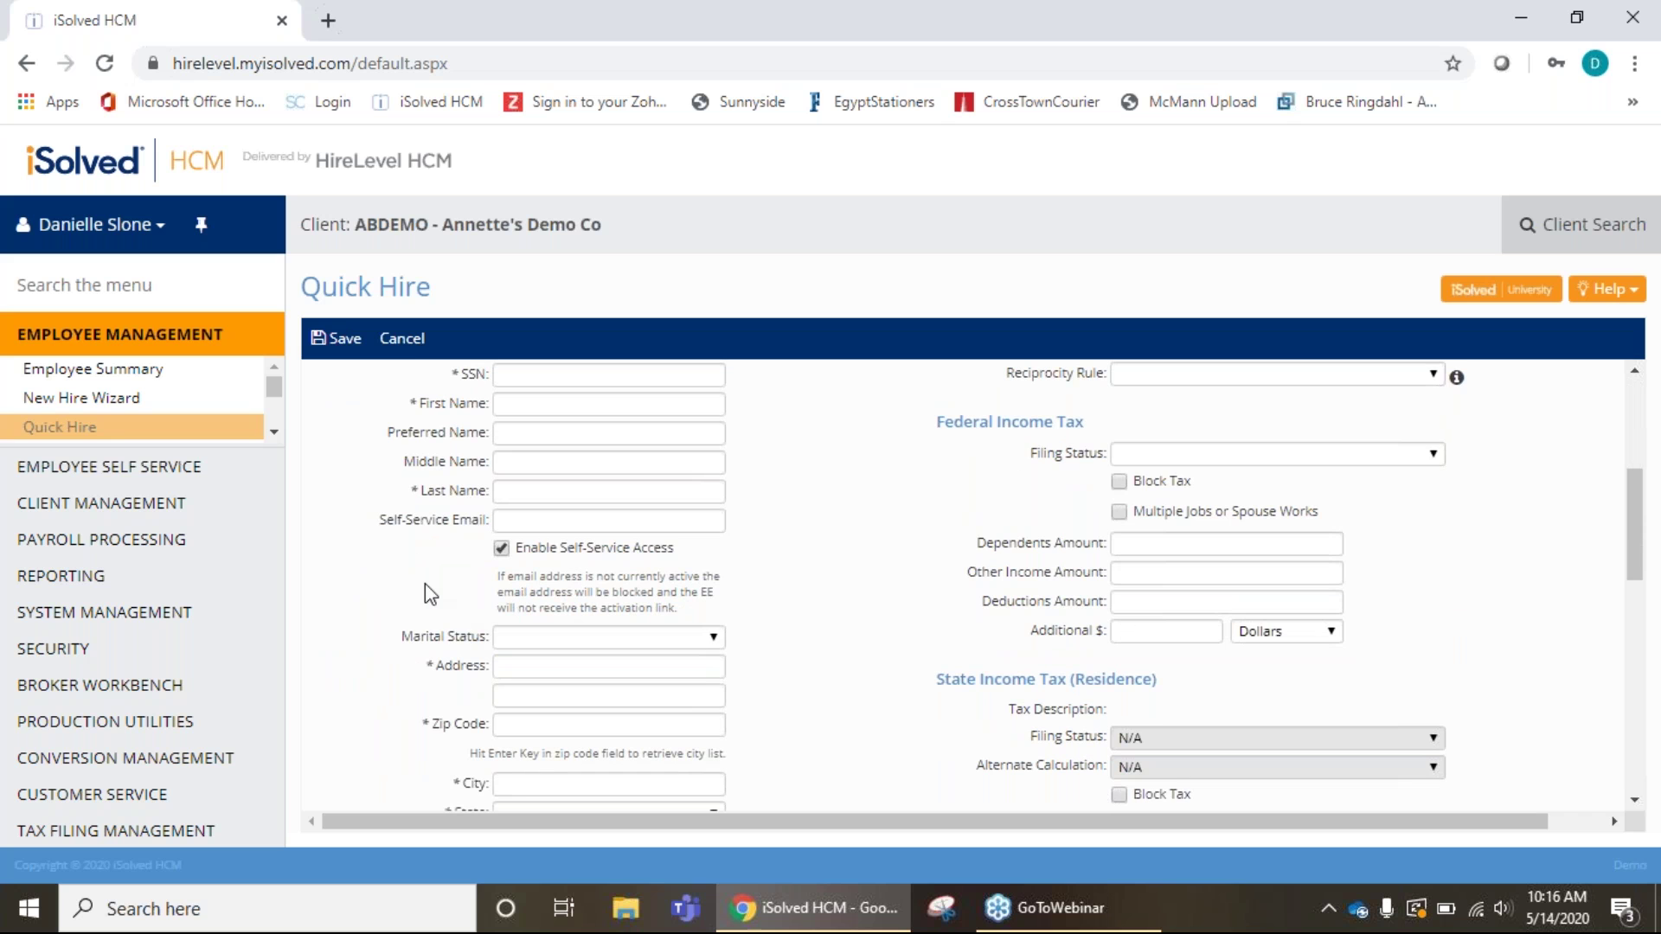
scroll(424, 585, "down", 2)
scroll(442, 675, "down", 3)
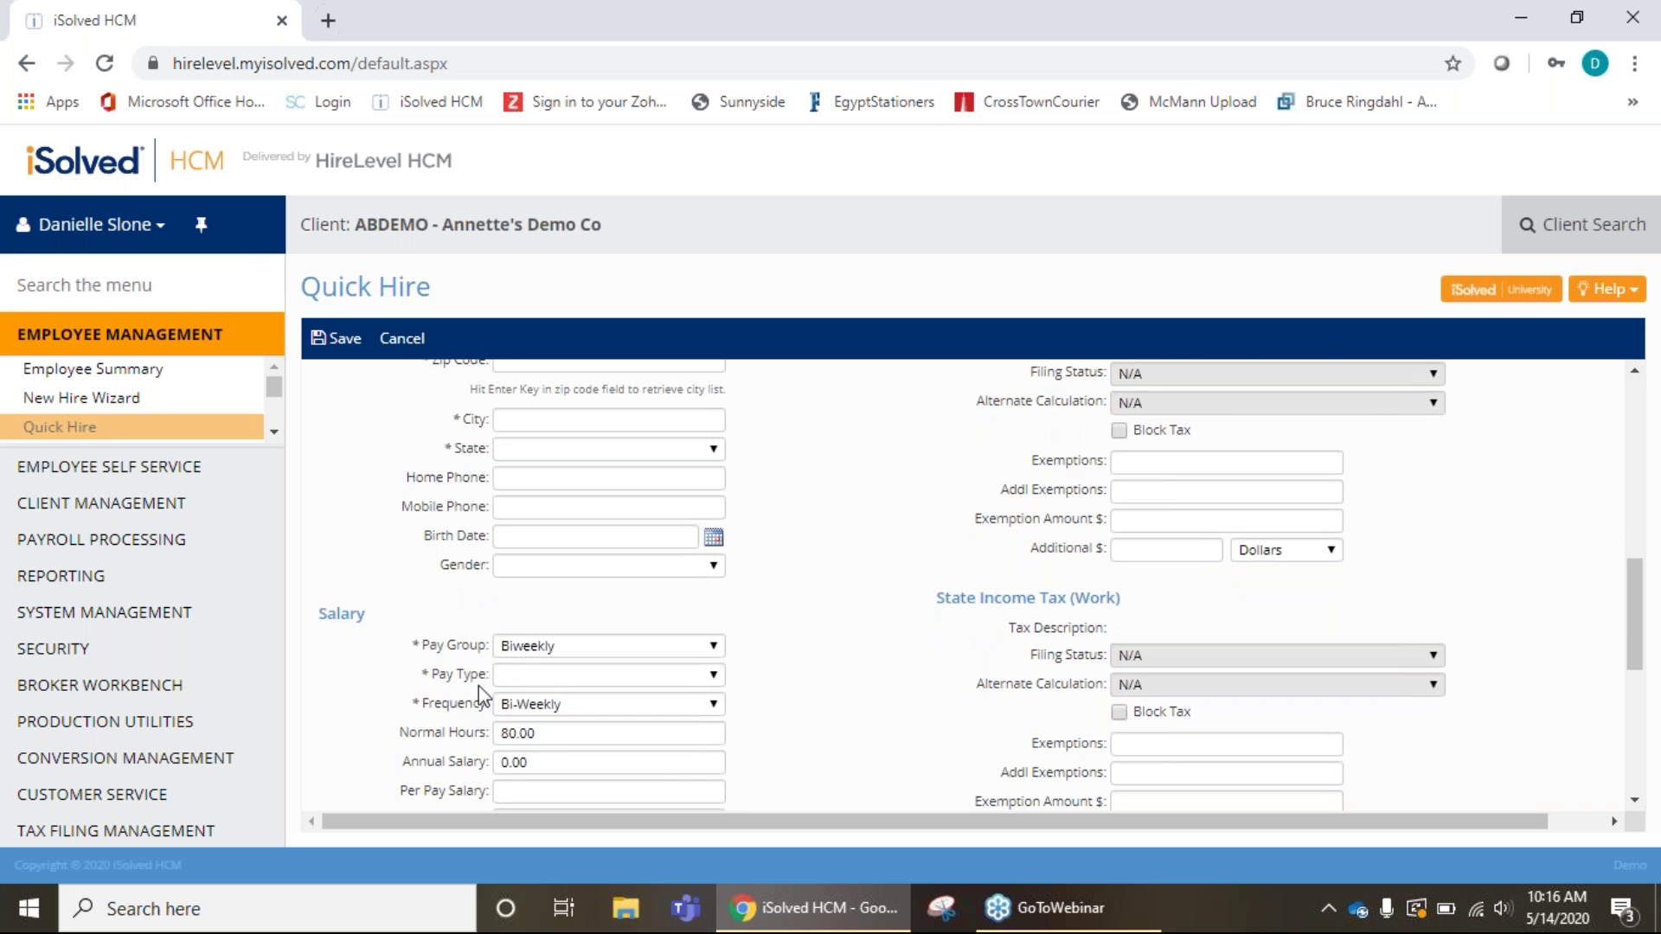
scroll(472, 787, "down", 2)
scroll(472, 788, "down", 1)
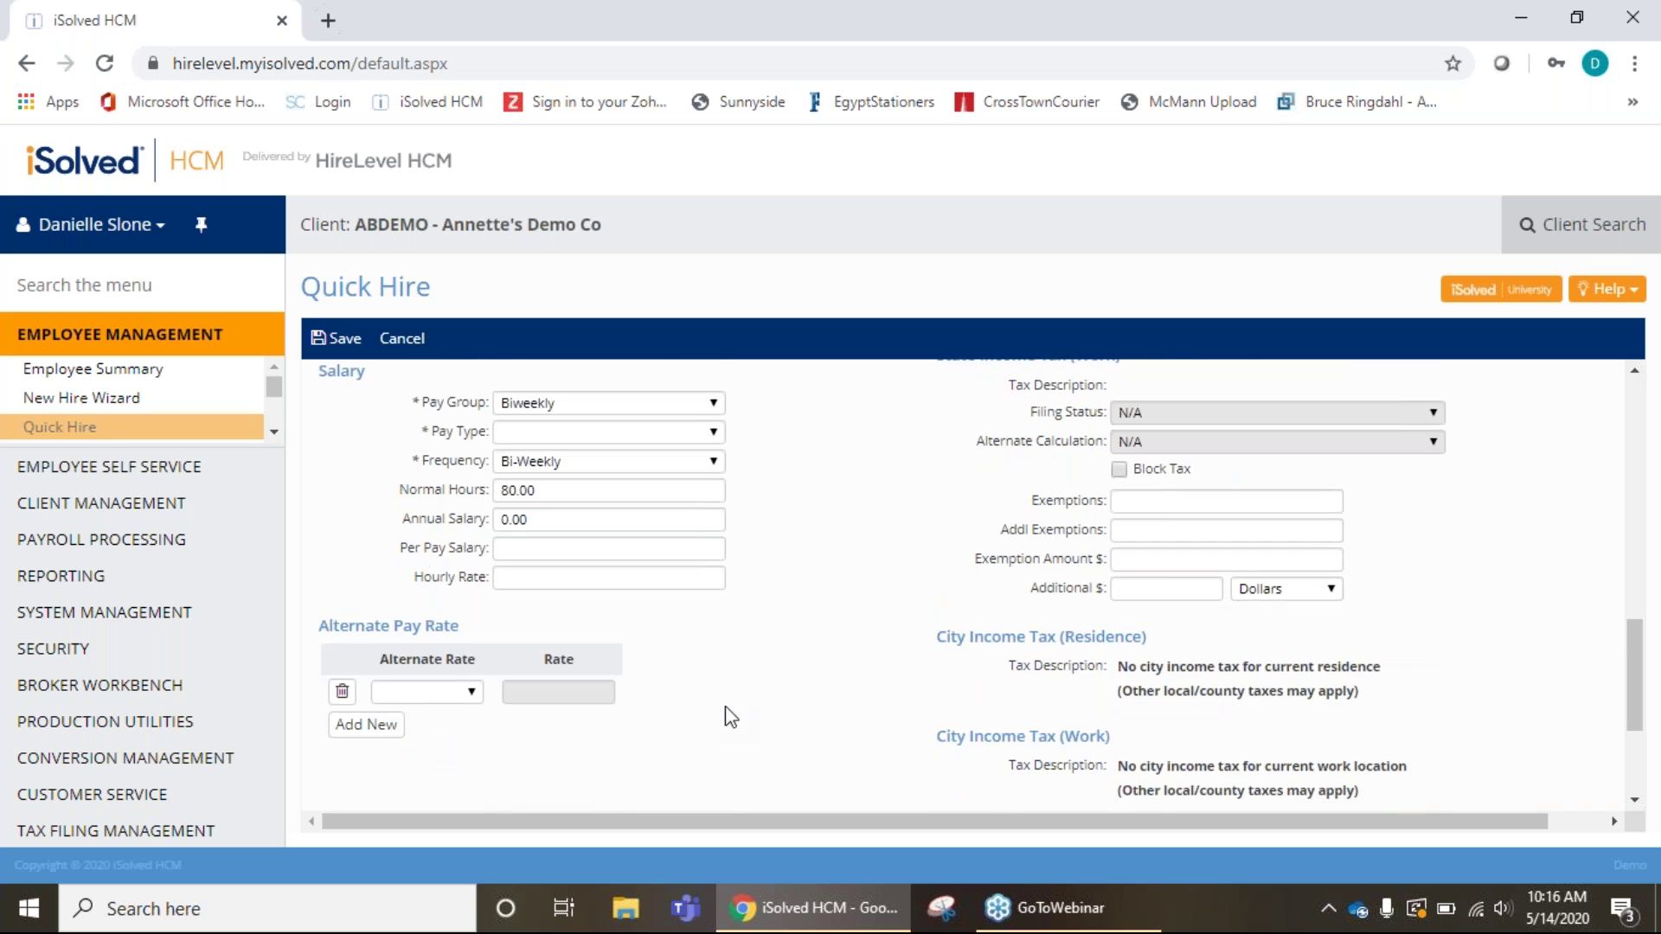
scroll(878, 685, "up", 10)
scroll(1167, 537, "down", 6)
scroll(1167, 537, "down", 8)
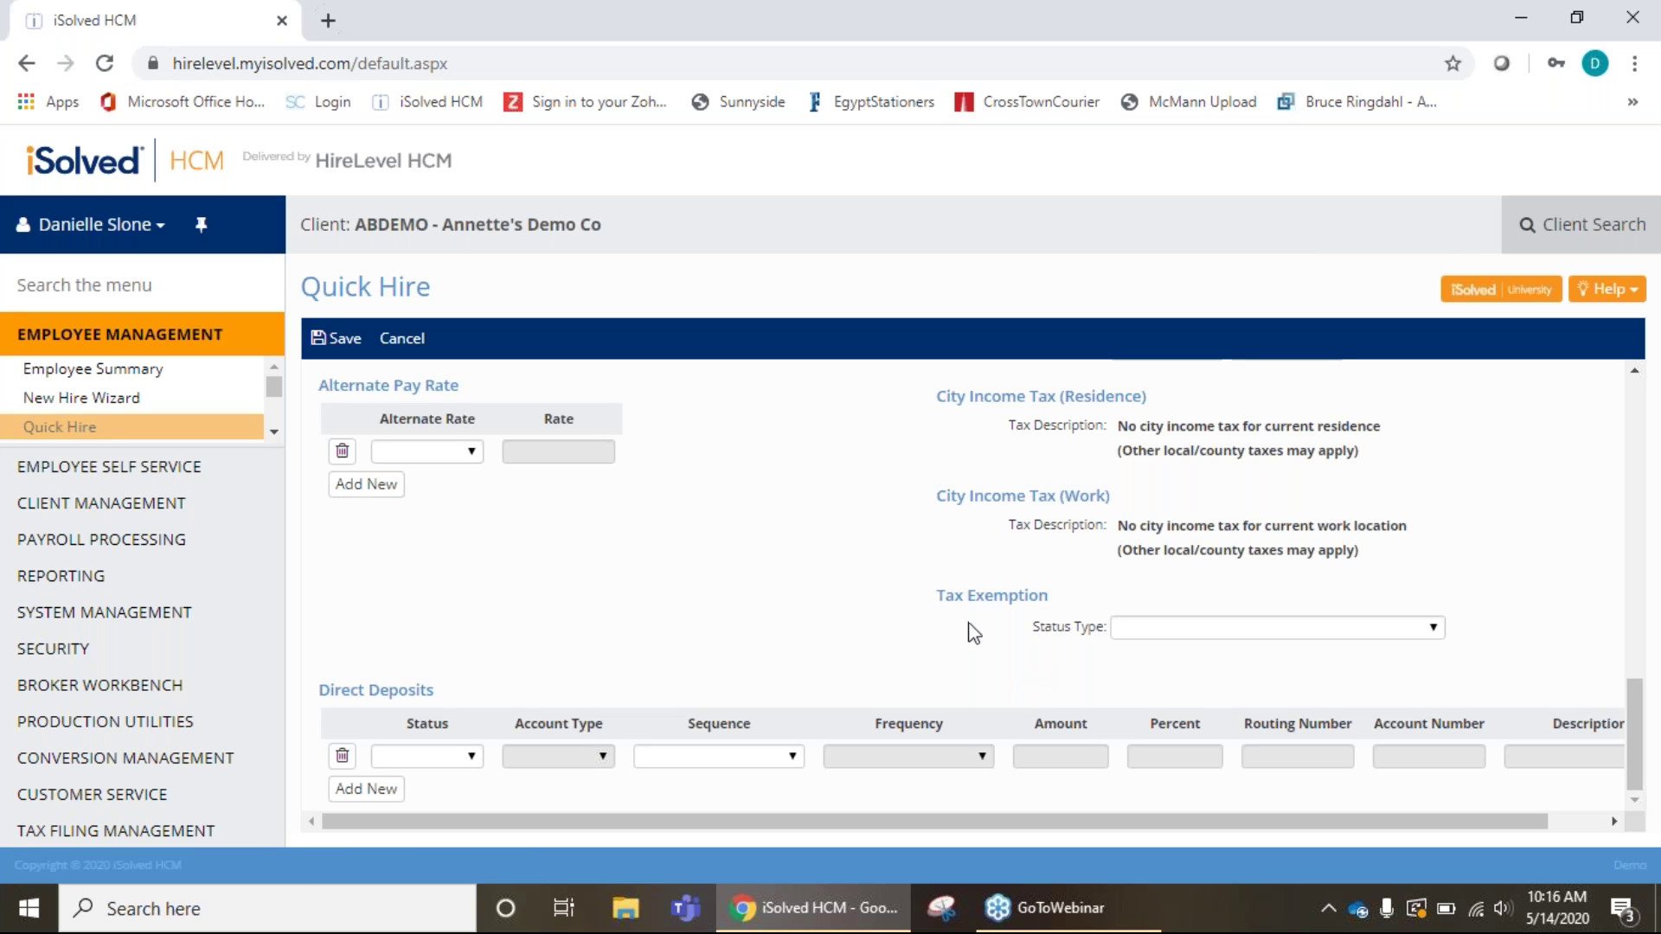
Go to Employee Maintenance > General and confirm leaving the unsaved Quick Hire form.
left_click(275, 434)
left_click(275, 434)
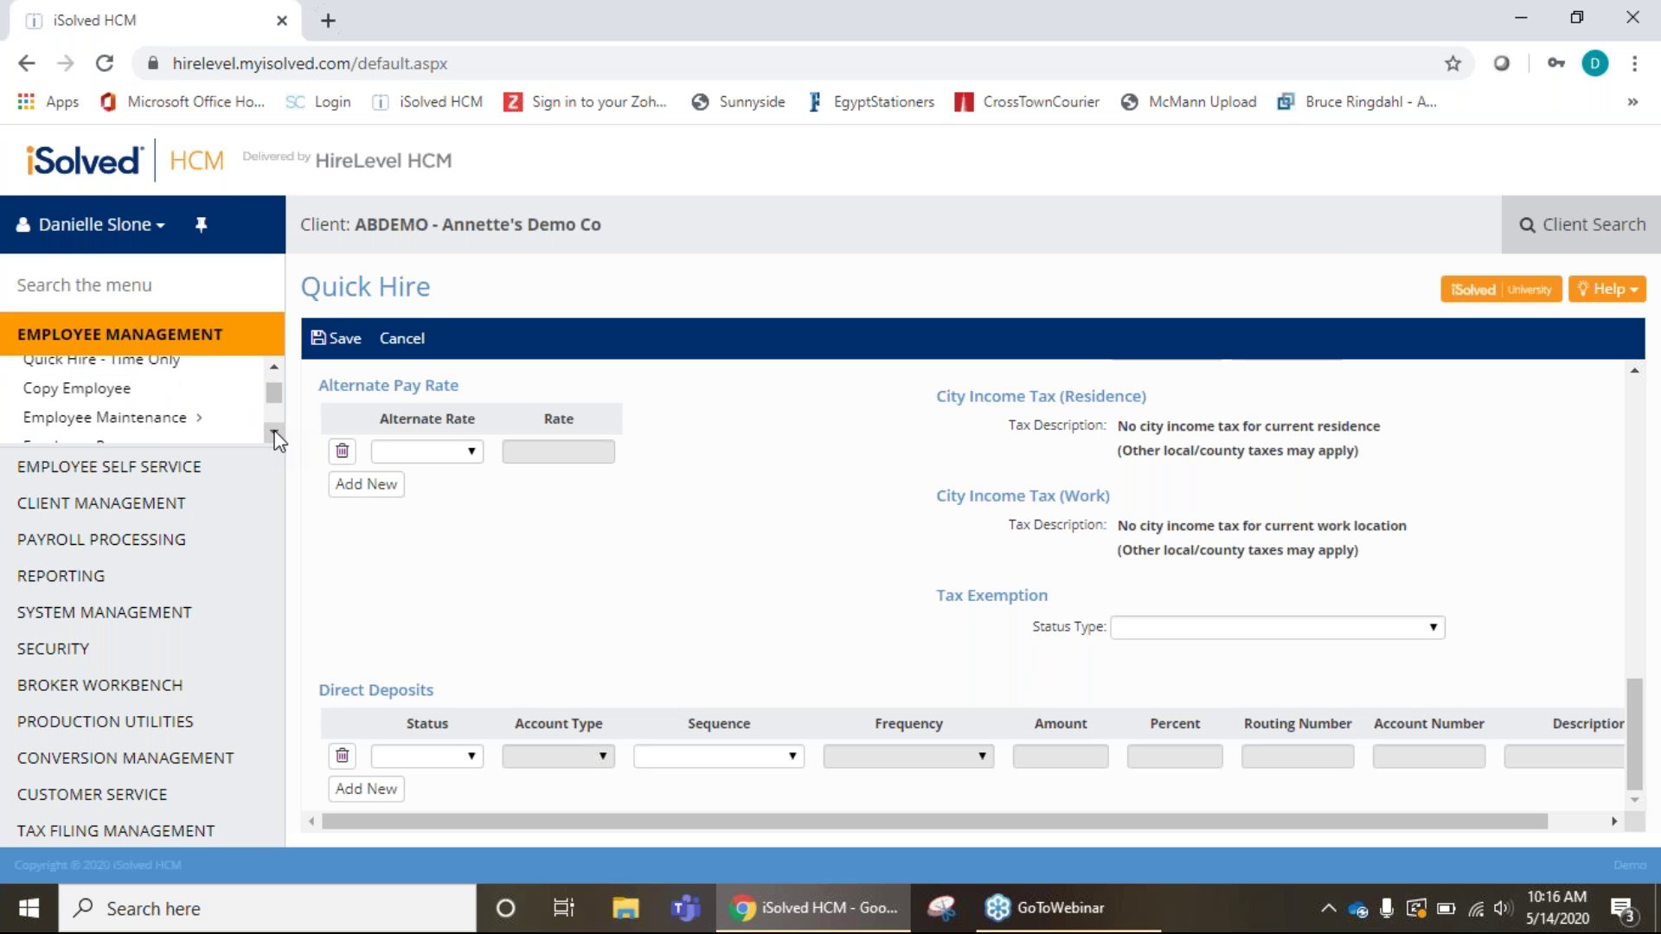
left_click(275, 435)
left_click(273, 369)
left_click(168, 417)
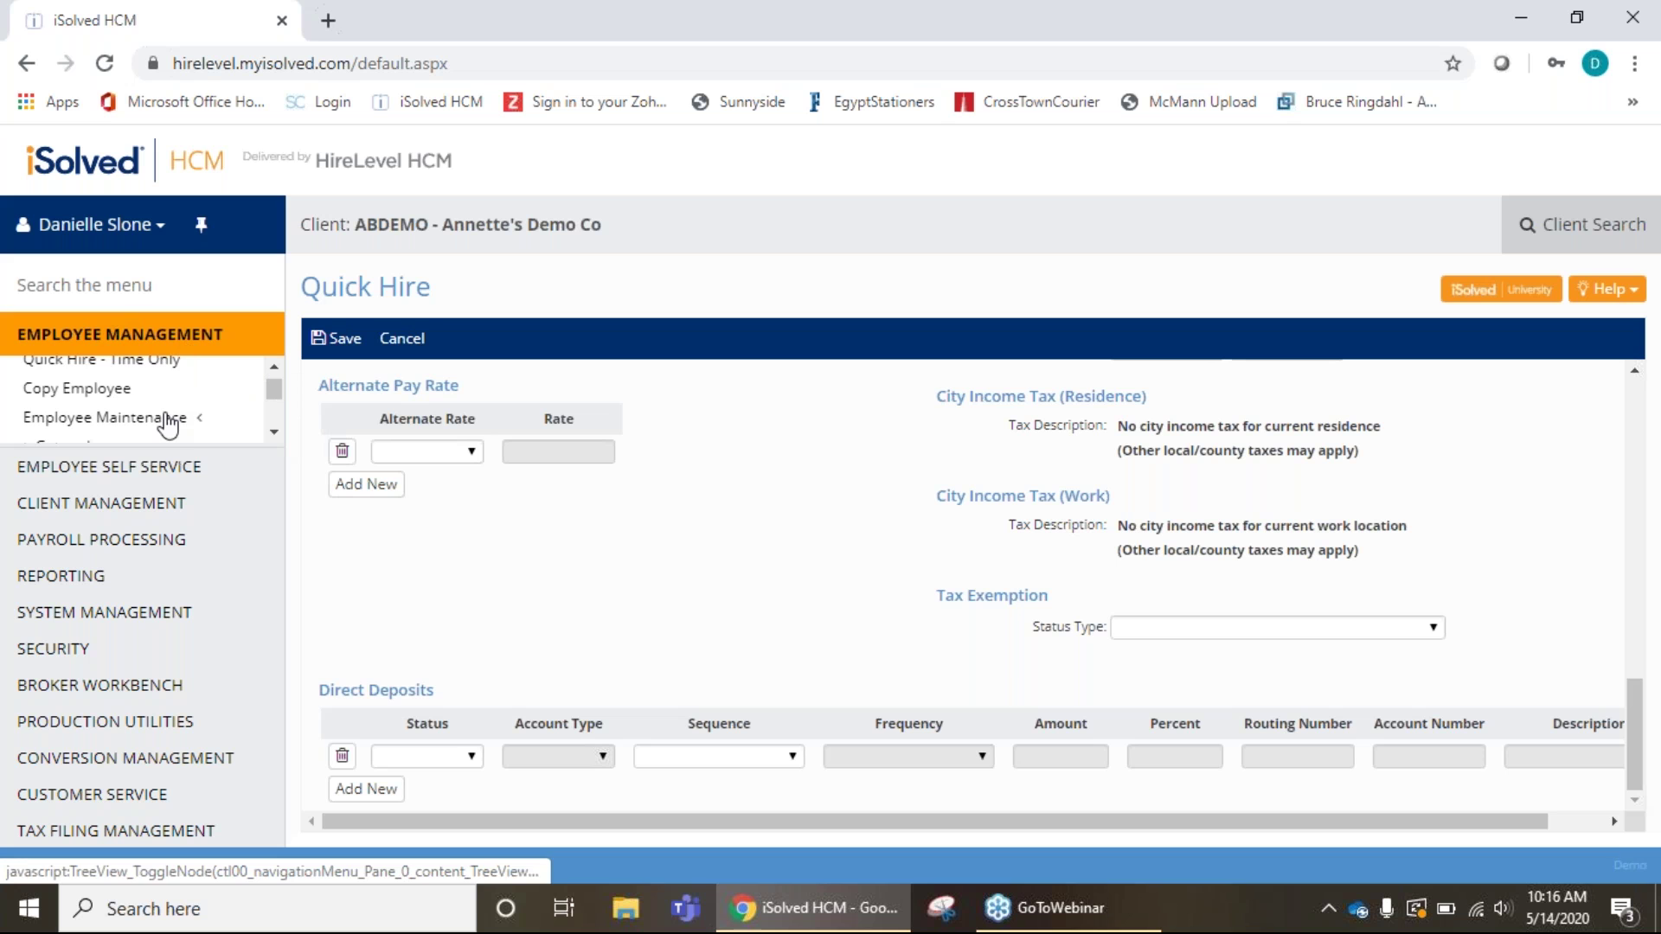
left_click(274, 431)
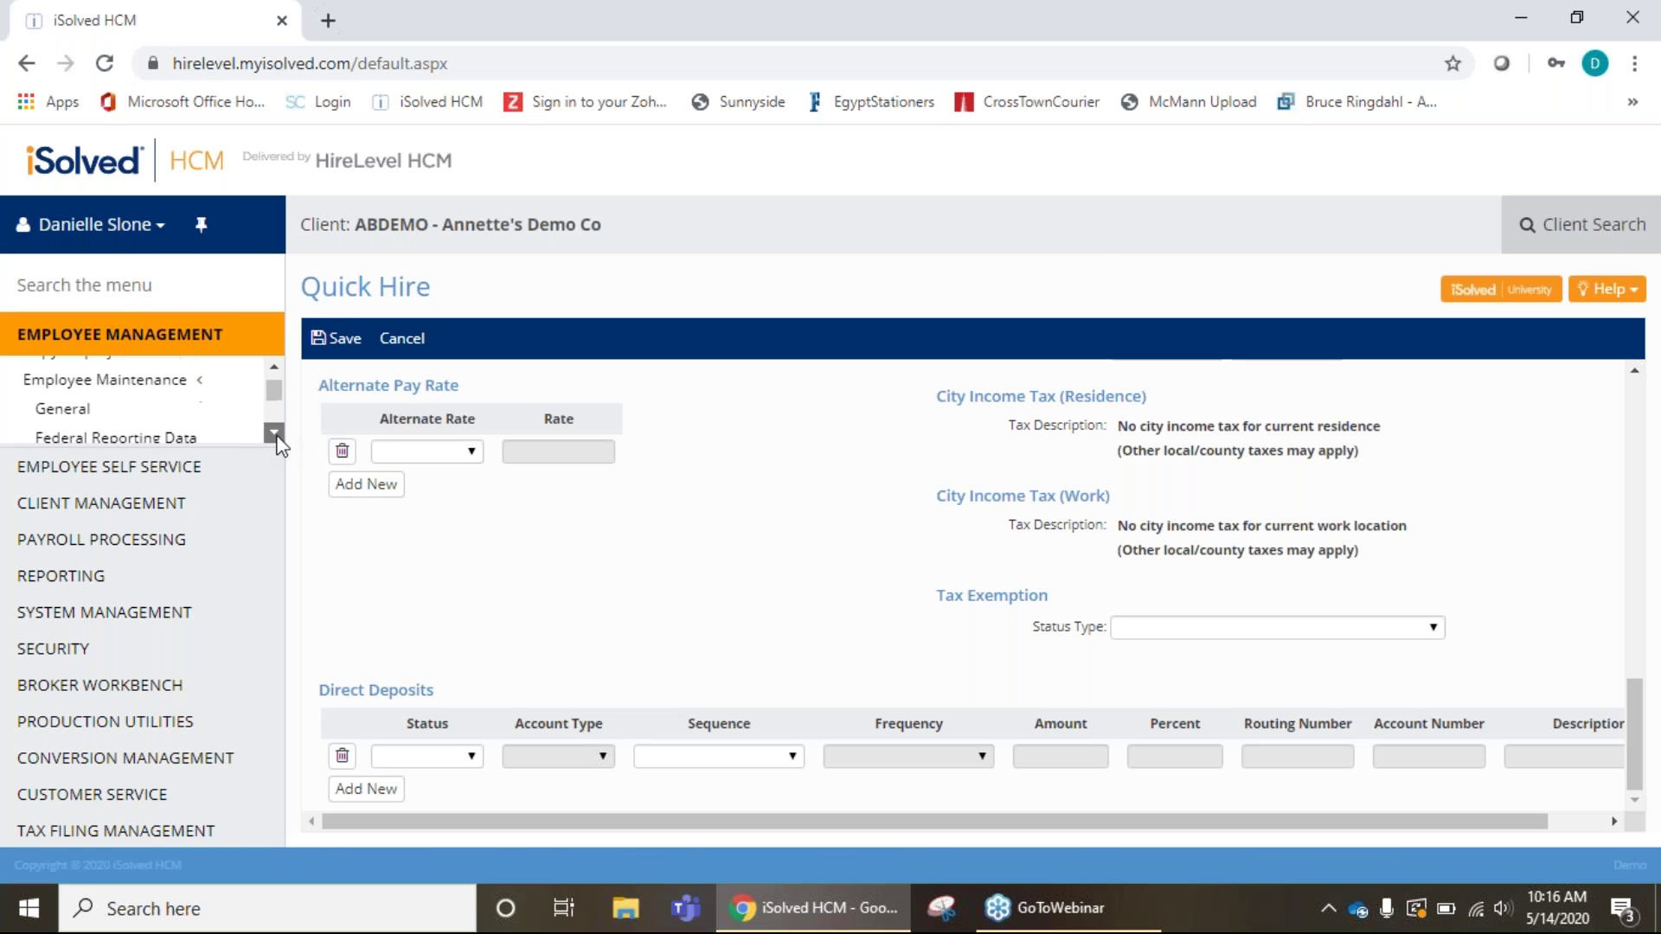
left_click(80, 403)
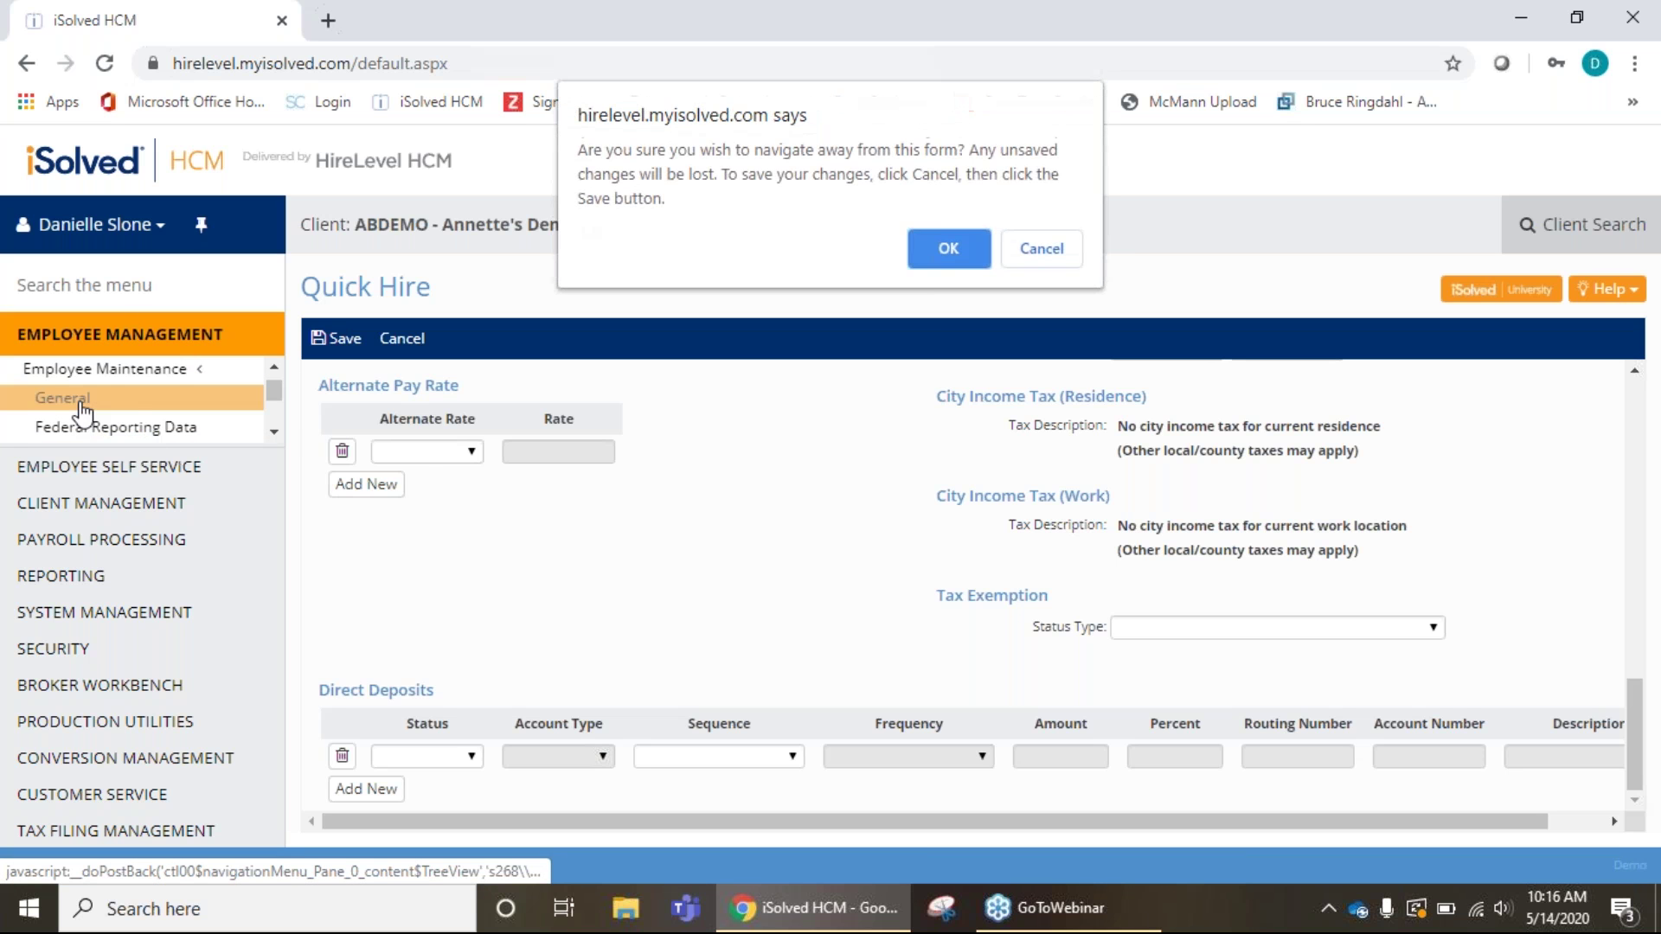
left_click(947, 251)
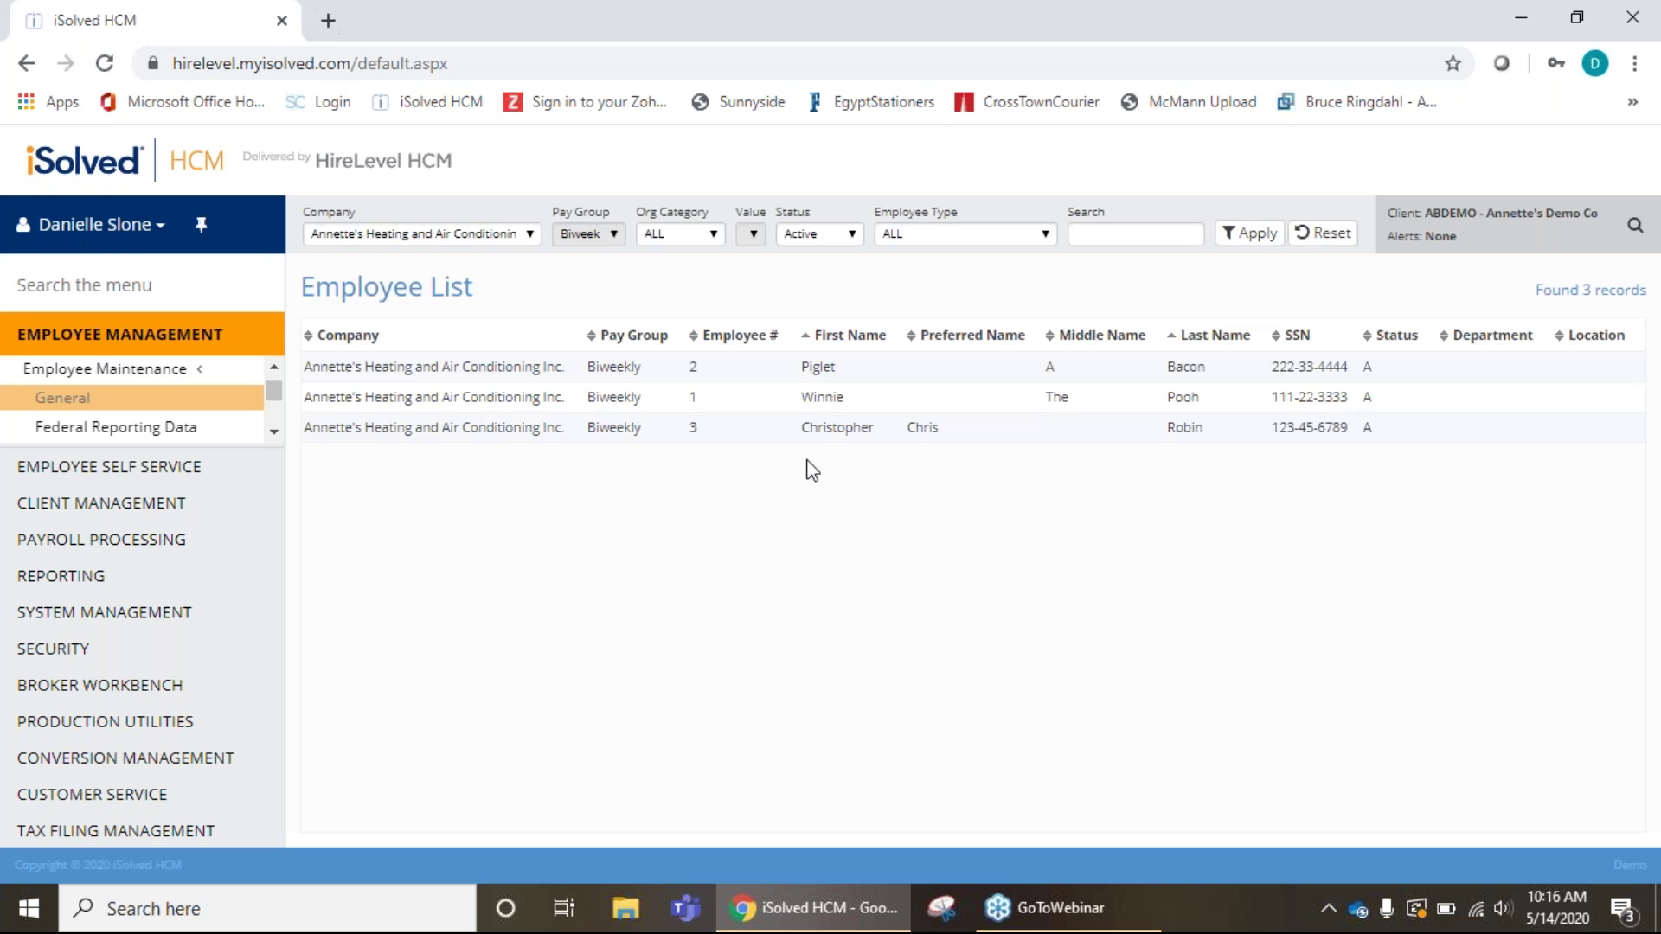
On the third employee's record, enter the self-service email, enable self-service access, and save.
left_click(850, 441)
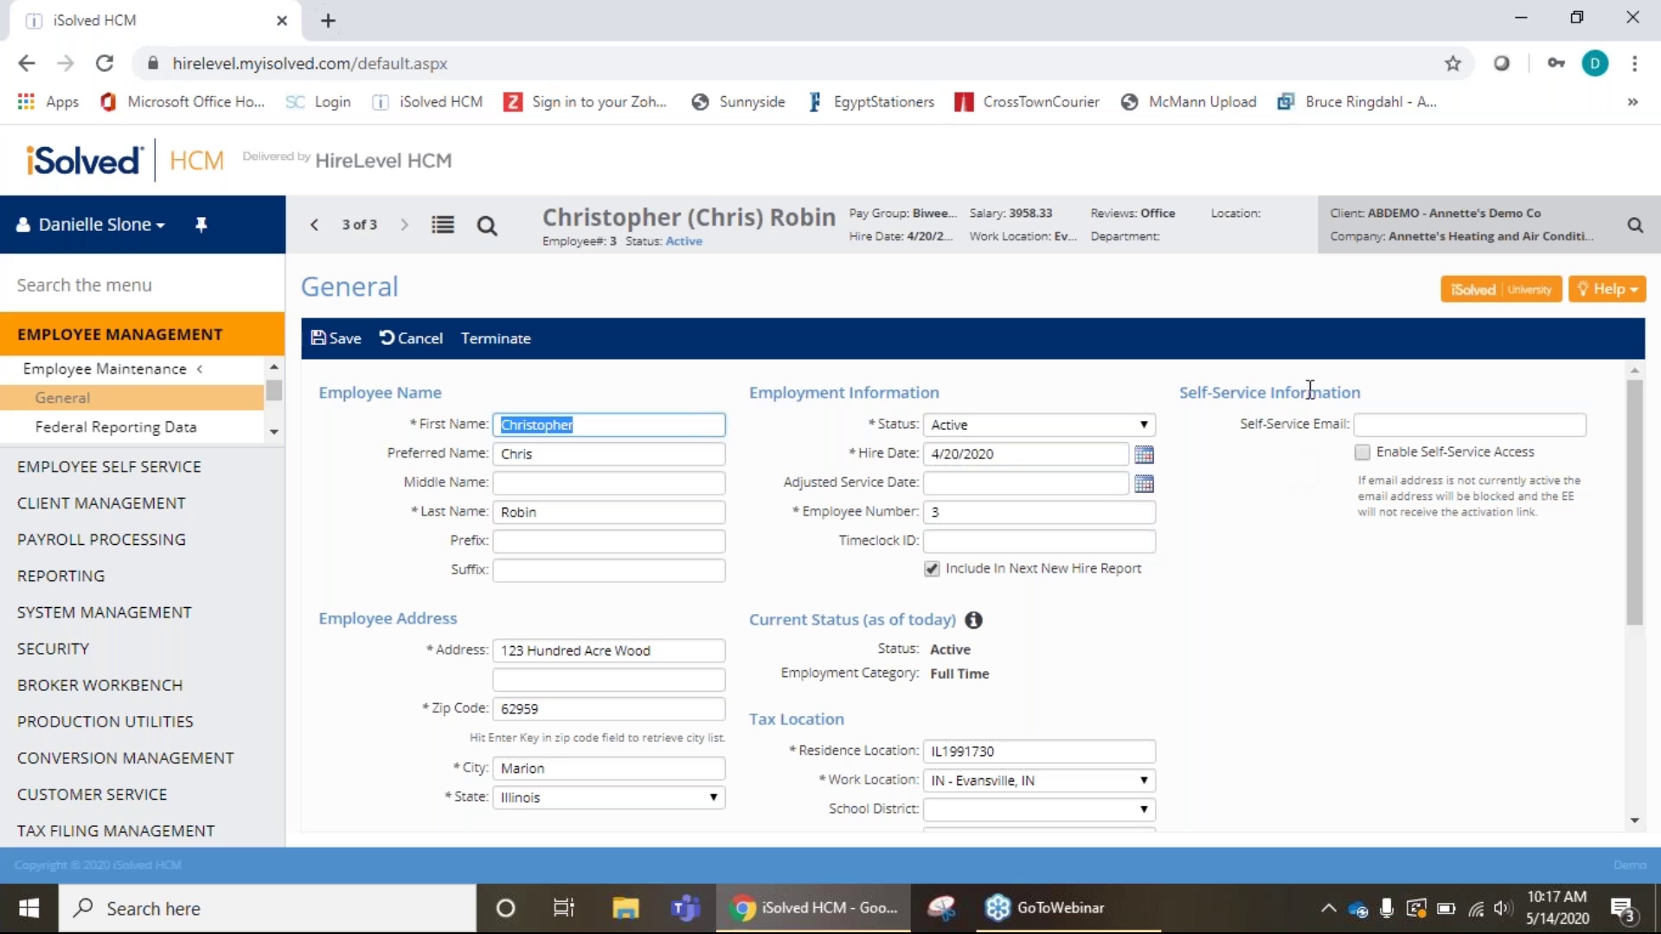
left_click(1403, 426)
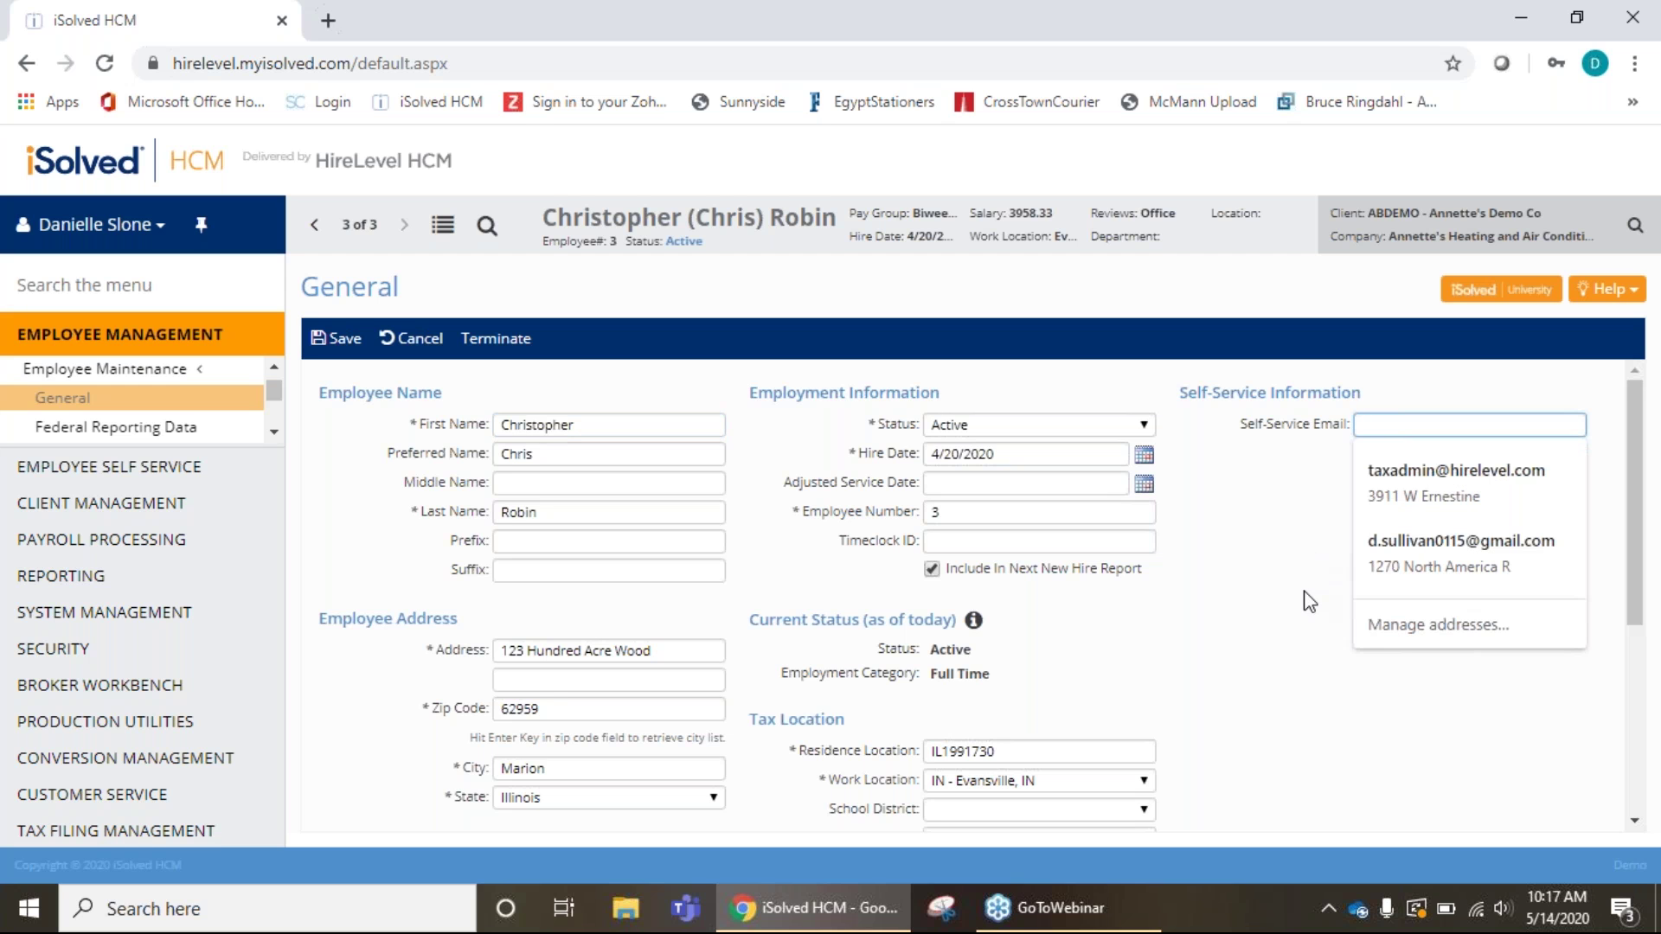
left_click(1363, 397)
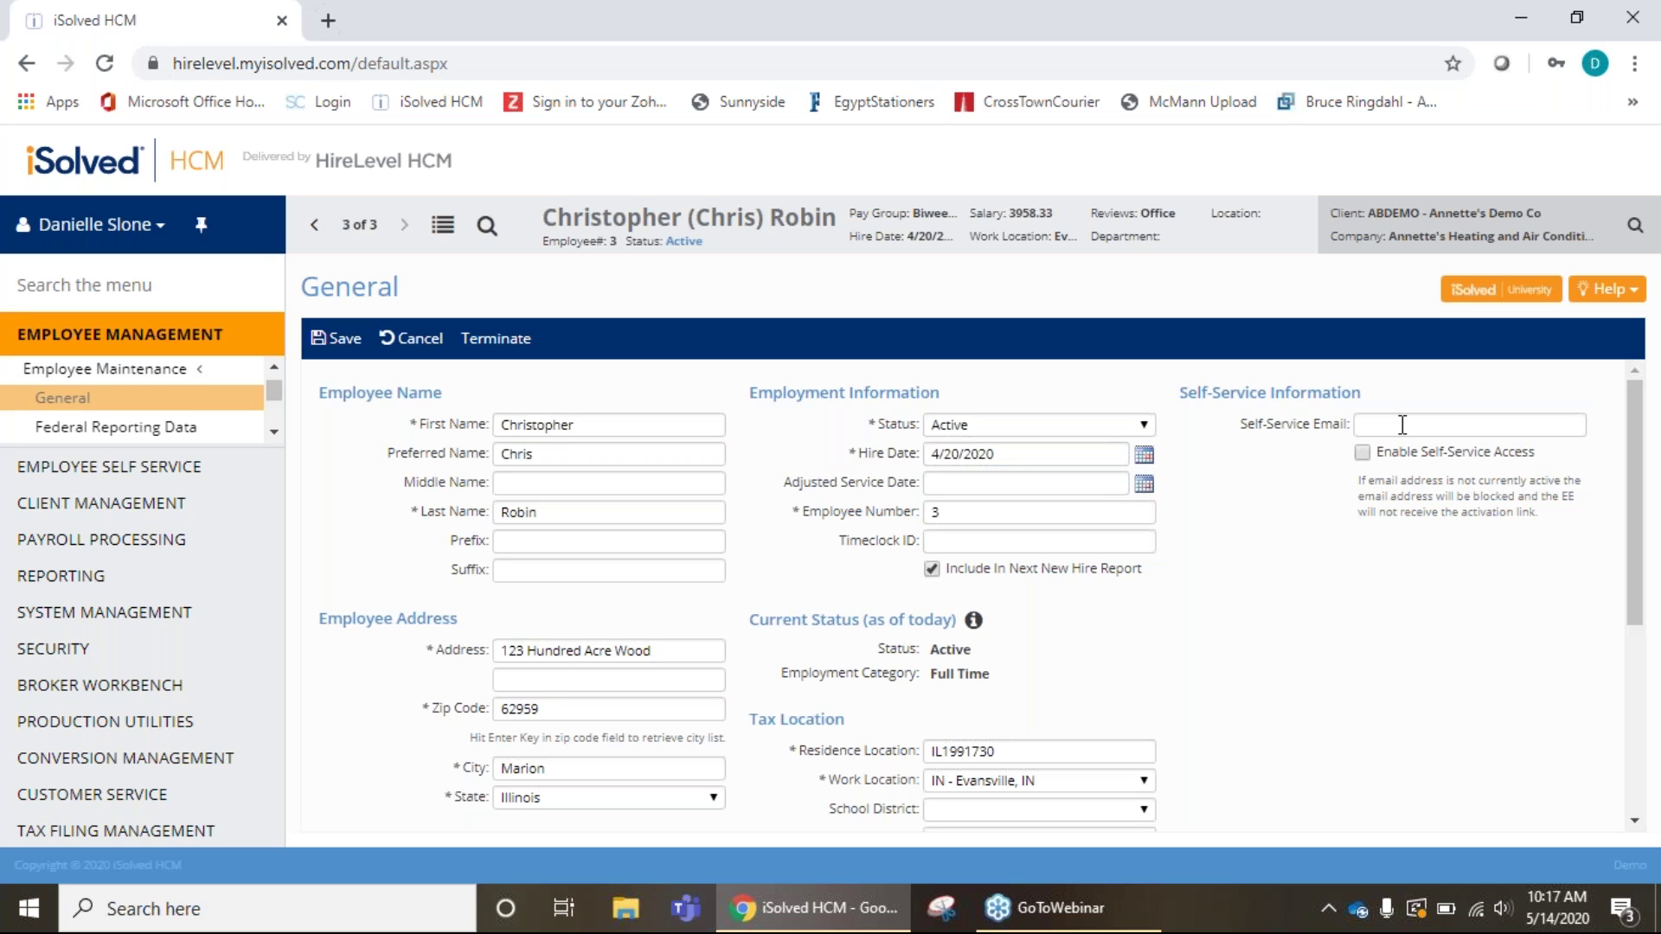
left_click(1403, 426)
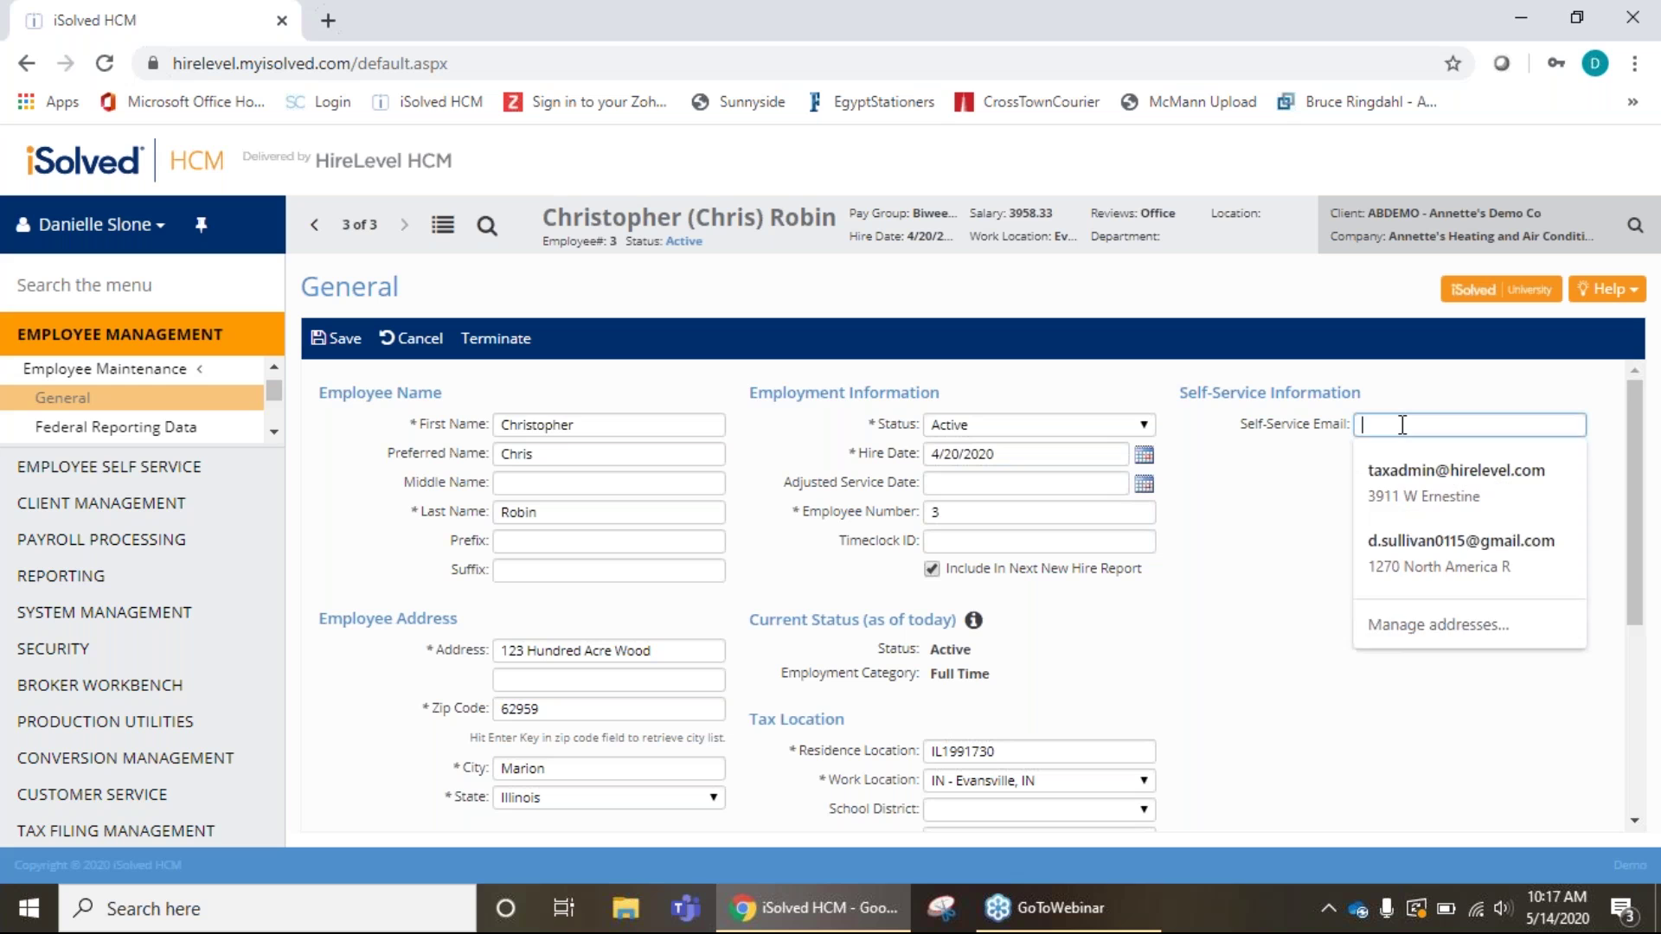
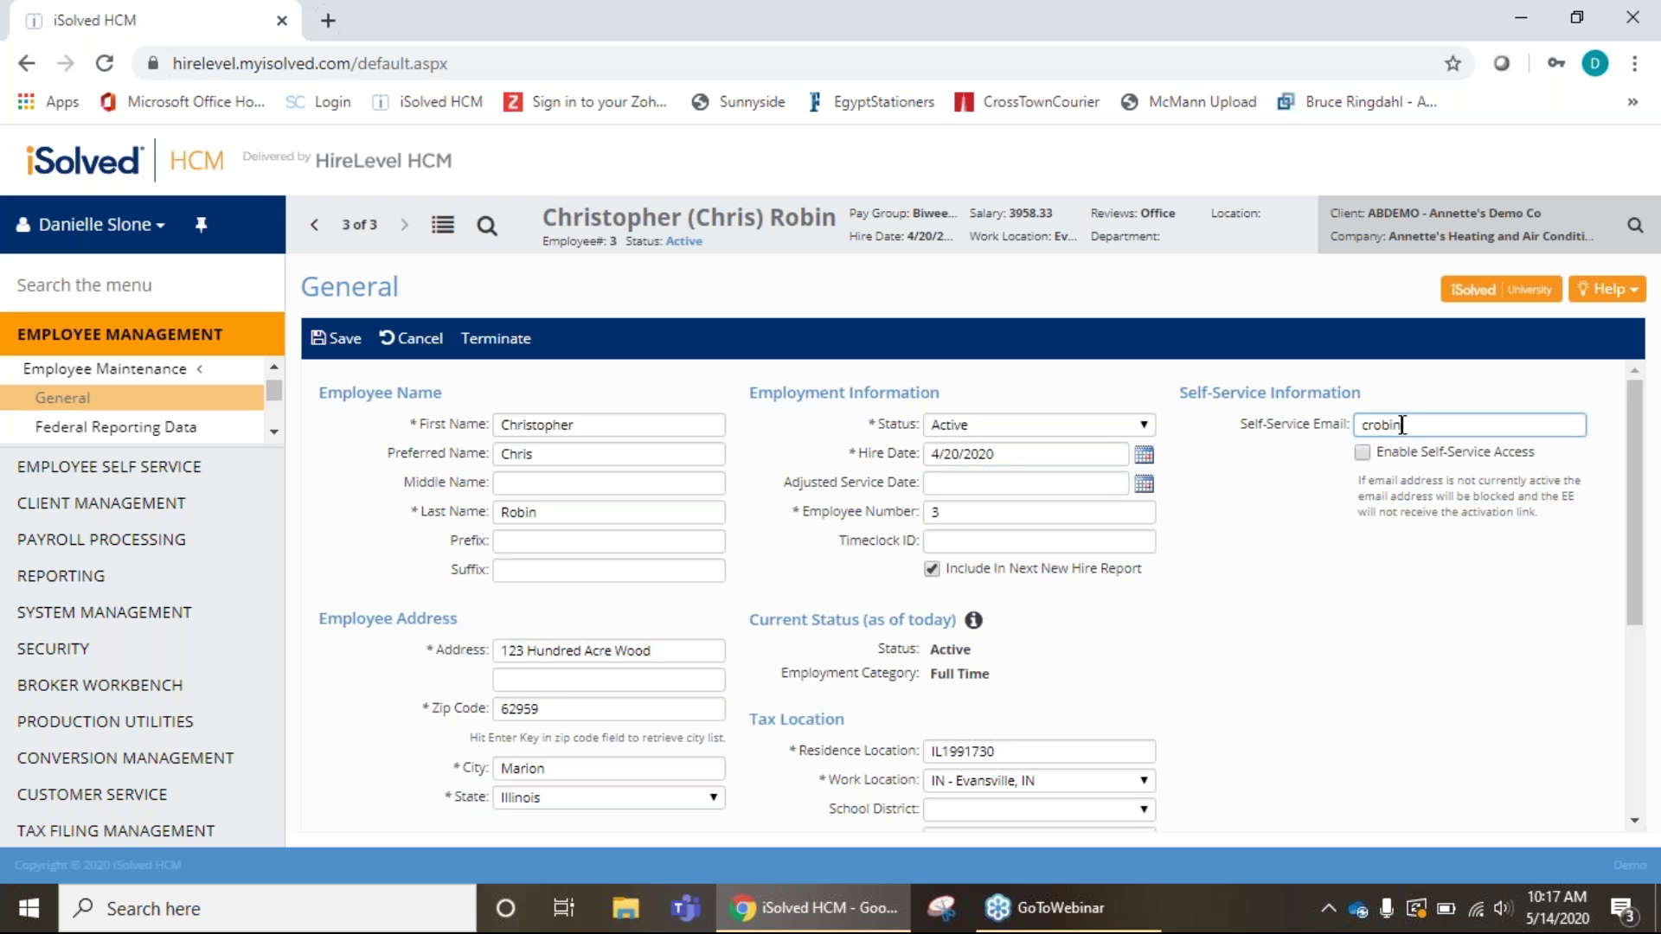
left_click(1363, 453)
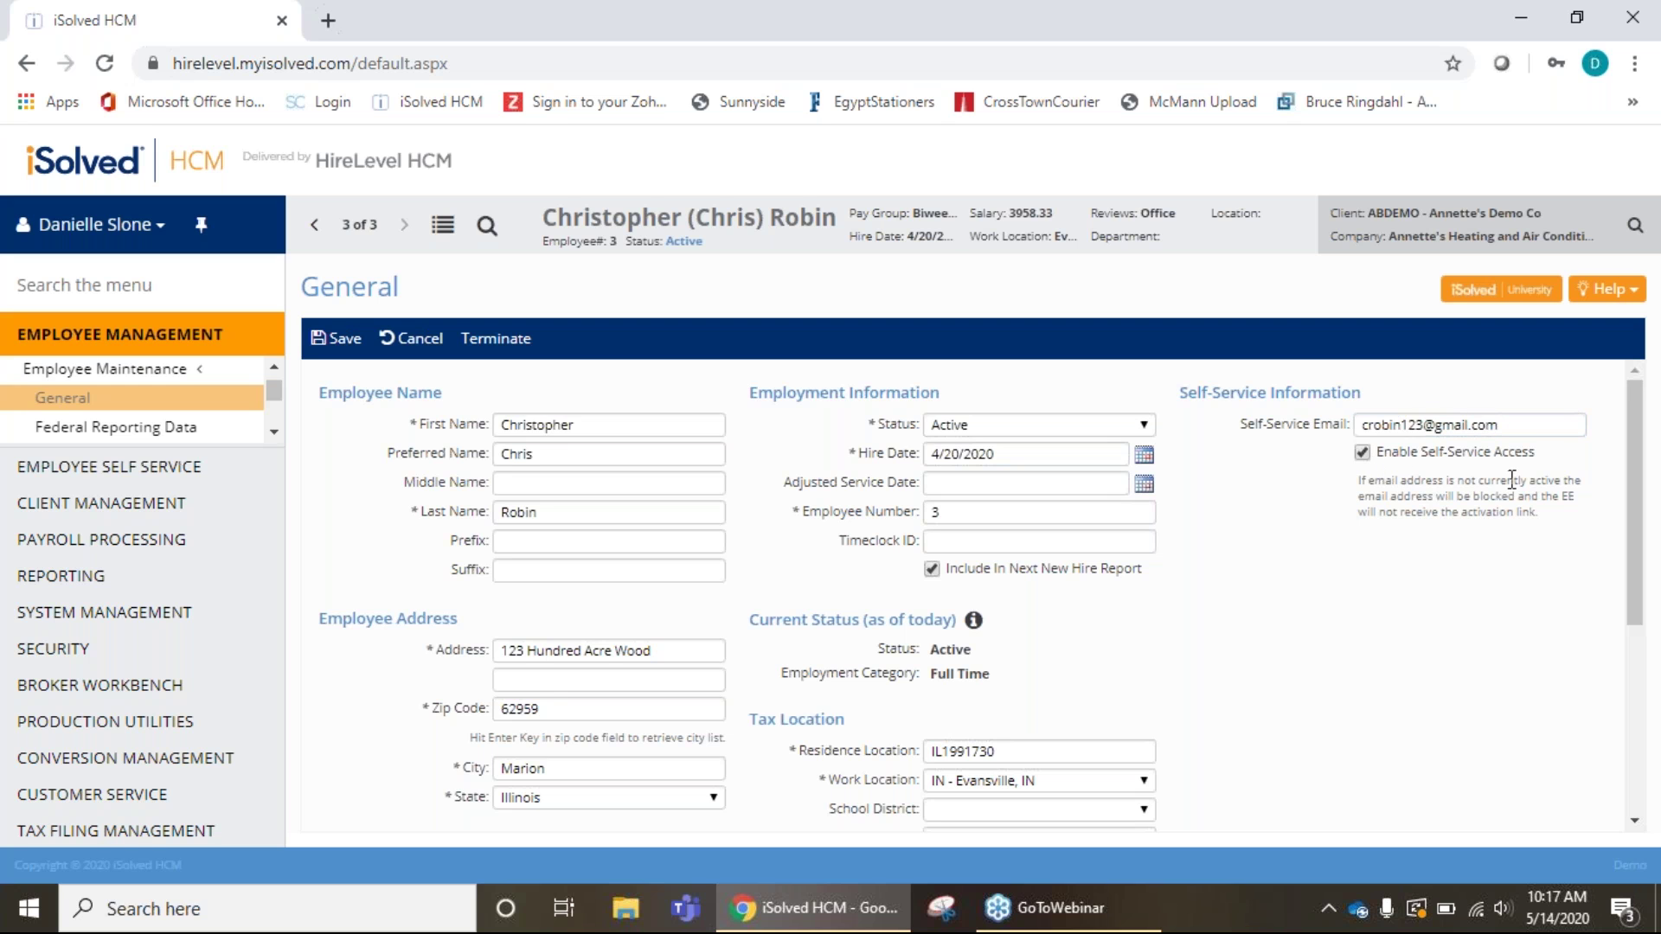
left_click(333, 338)
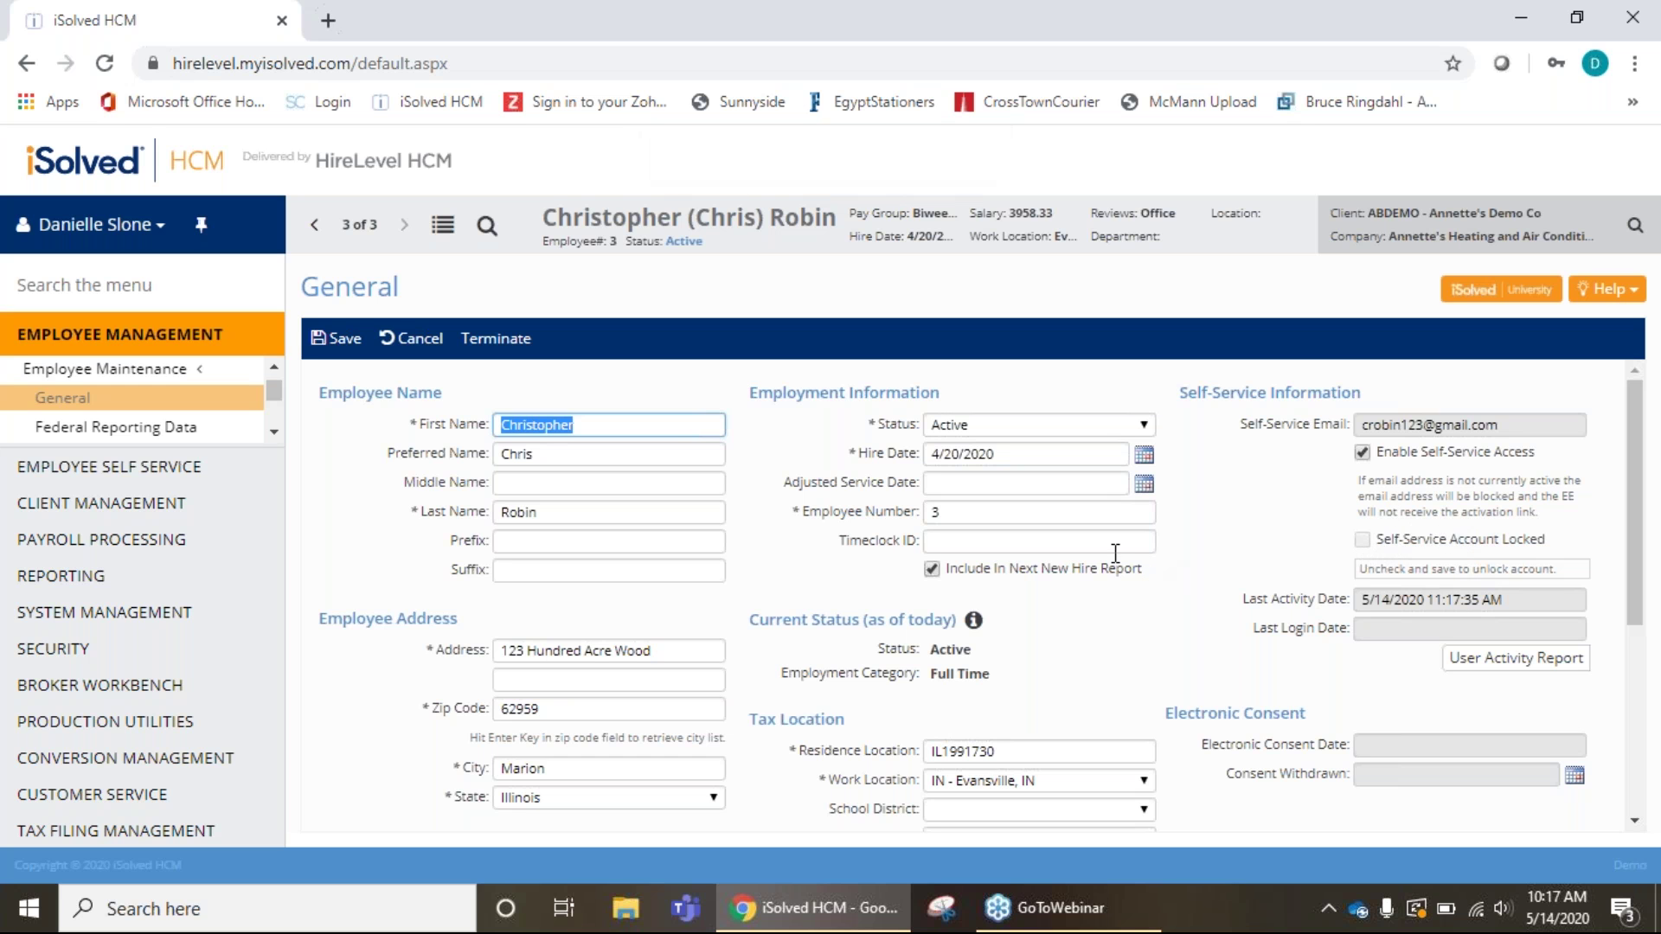
Scroll through the page and the left navigation menu.
scroll(776, 519, "down", 4)
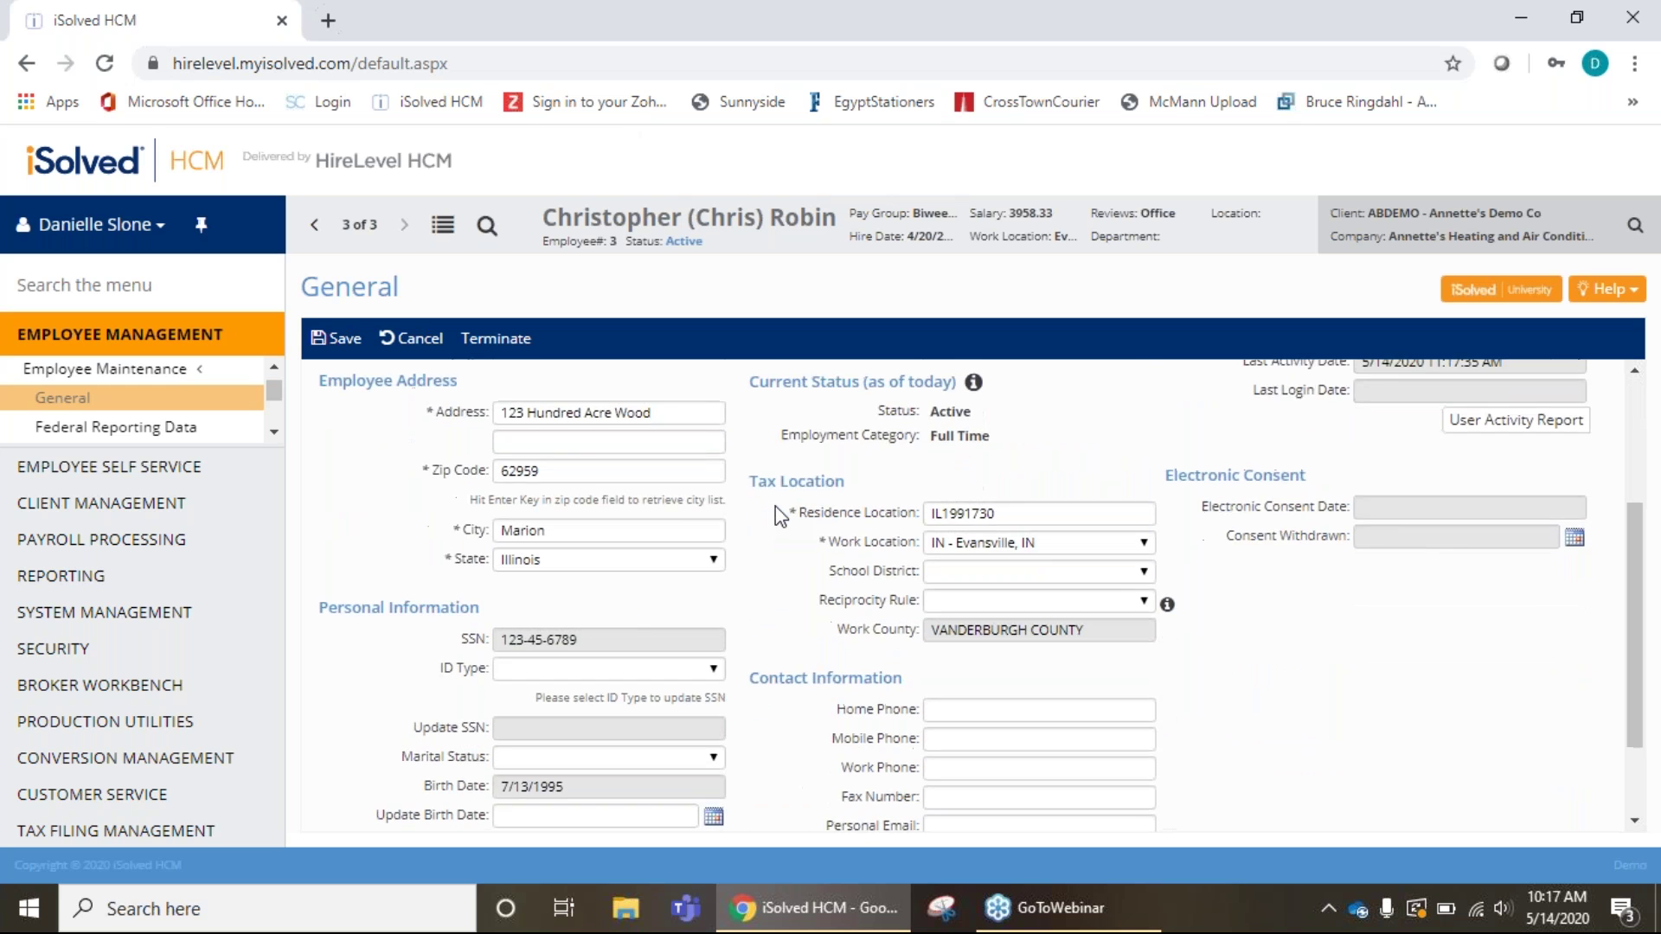
scroll(775, 506, "up", 1)
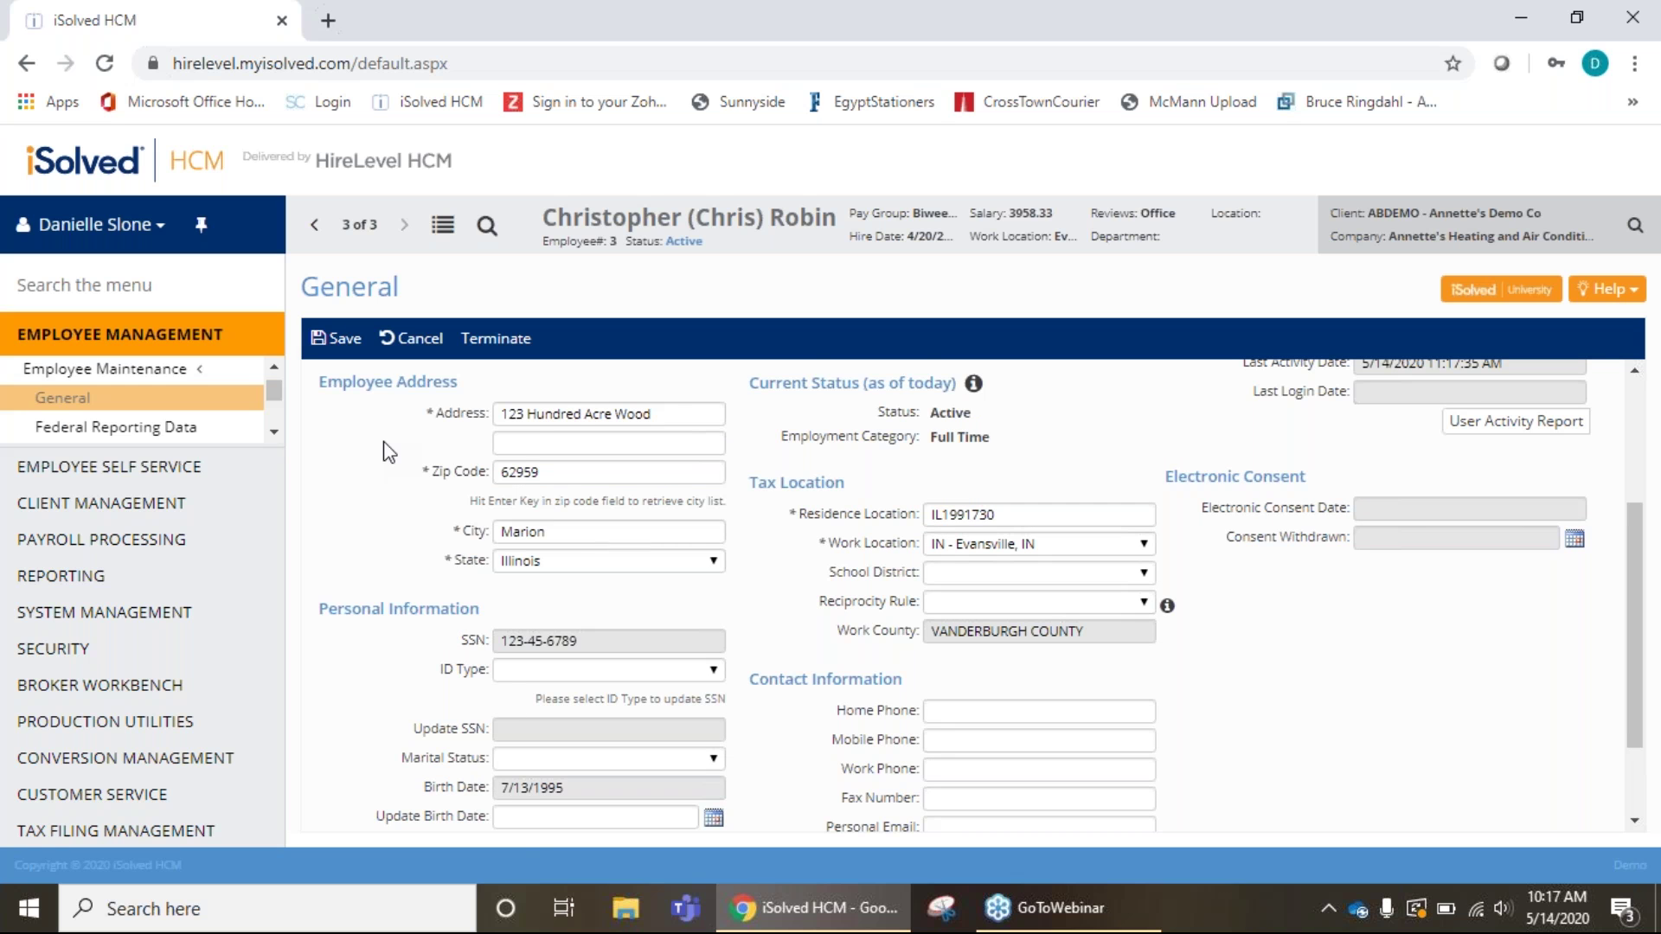
scroll(388, 451, "down", 1)
scroll(389, 450, "up", 3)
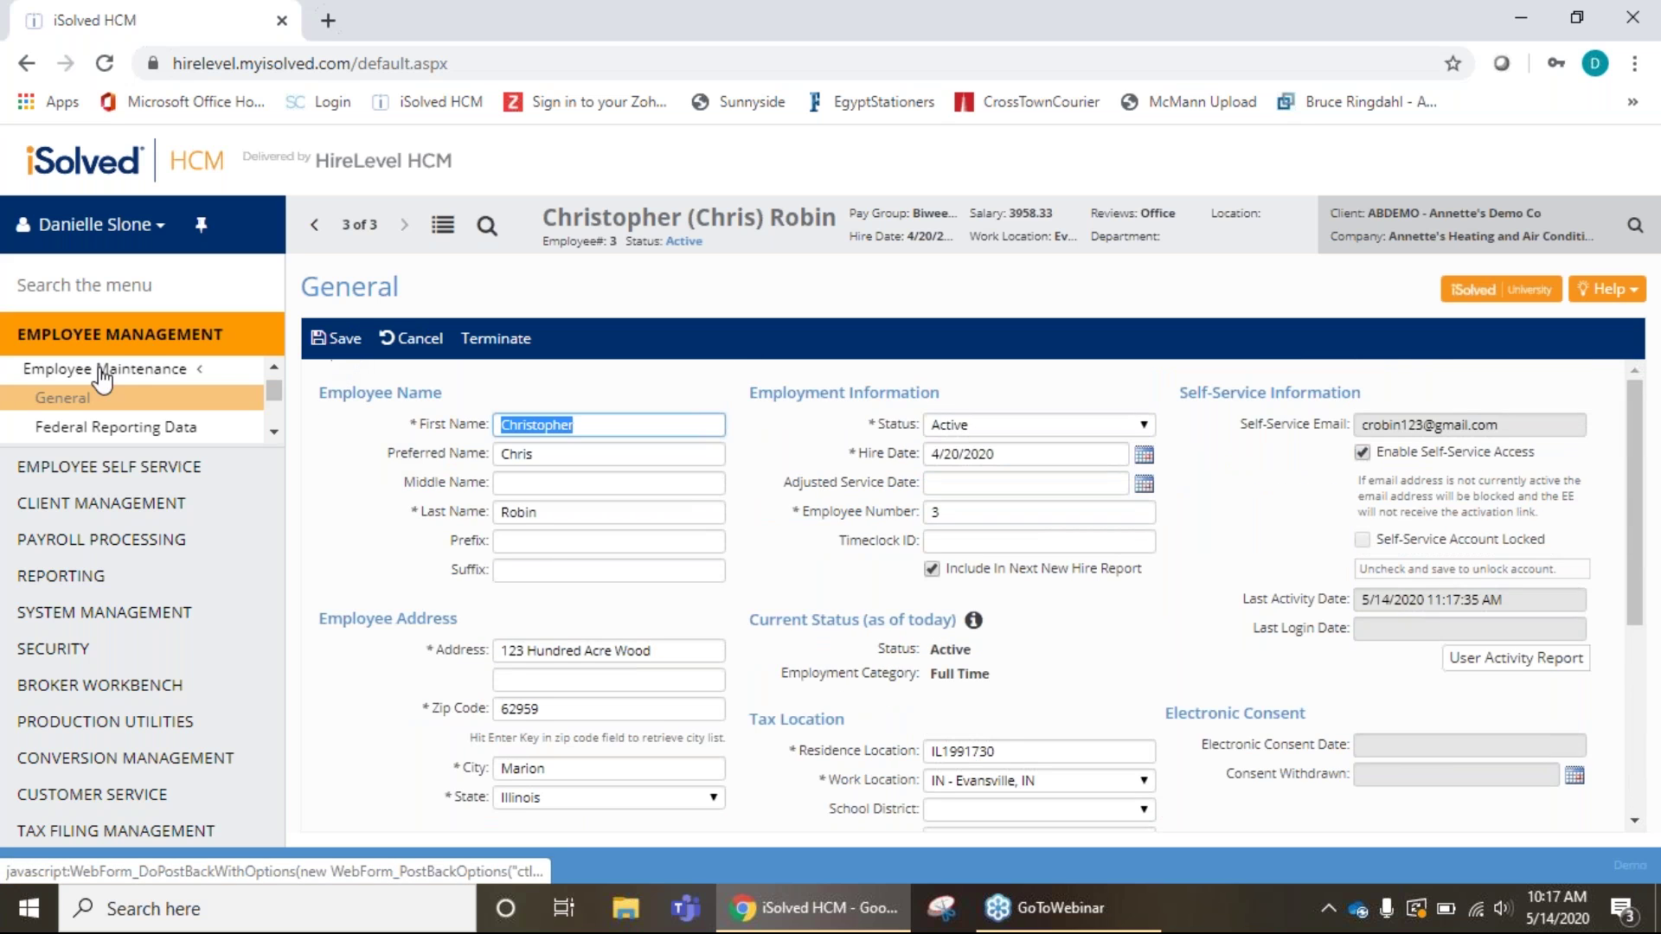
left_click(275, 367)
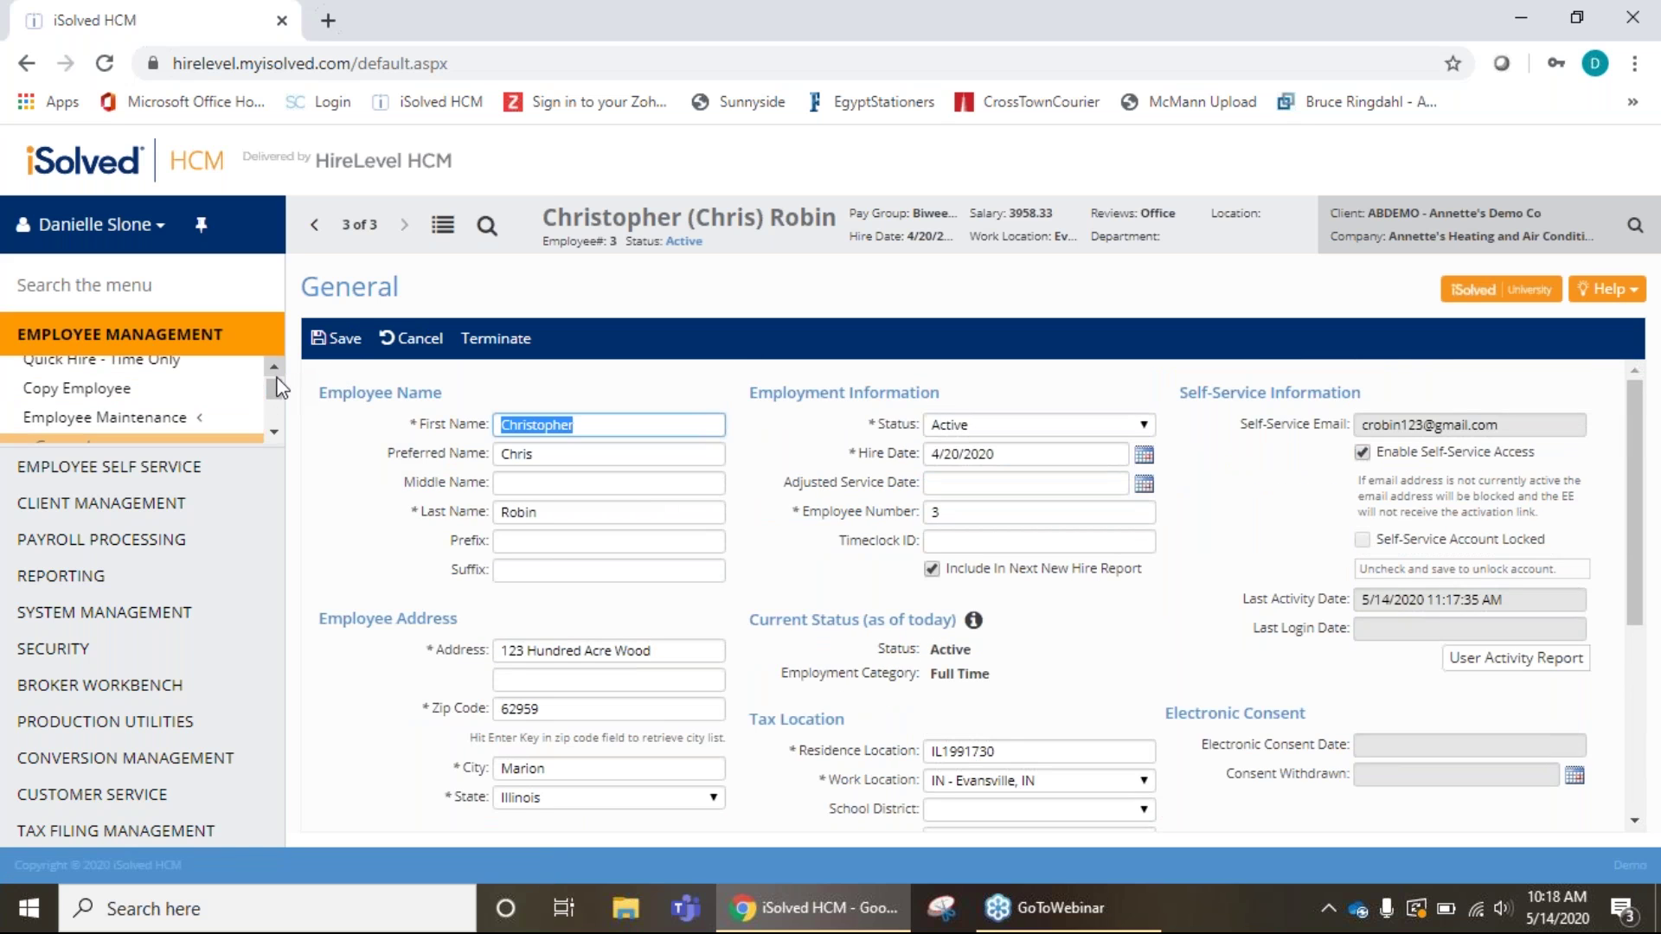
left_click(274, 432)
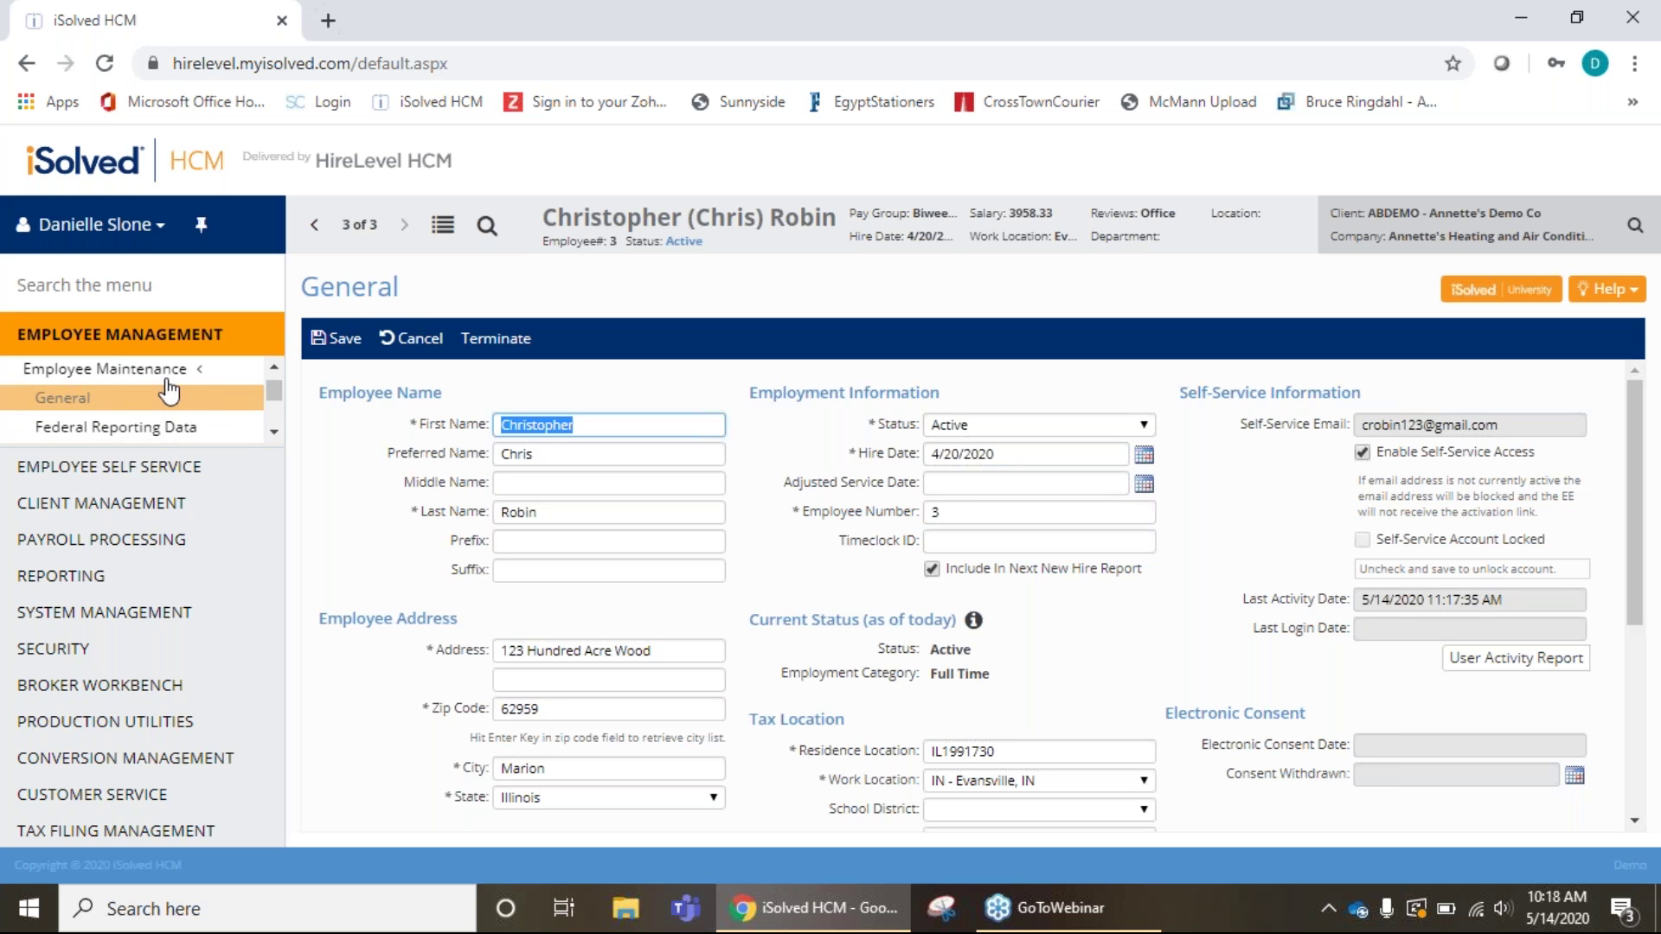
left_click(273, 432)
left_click(273, 433)
left_click(272, 434)
left_click(271, 434)
left_click(272, 434)
left_click(272, 434)
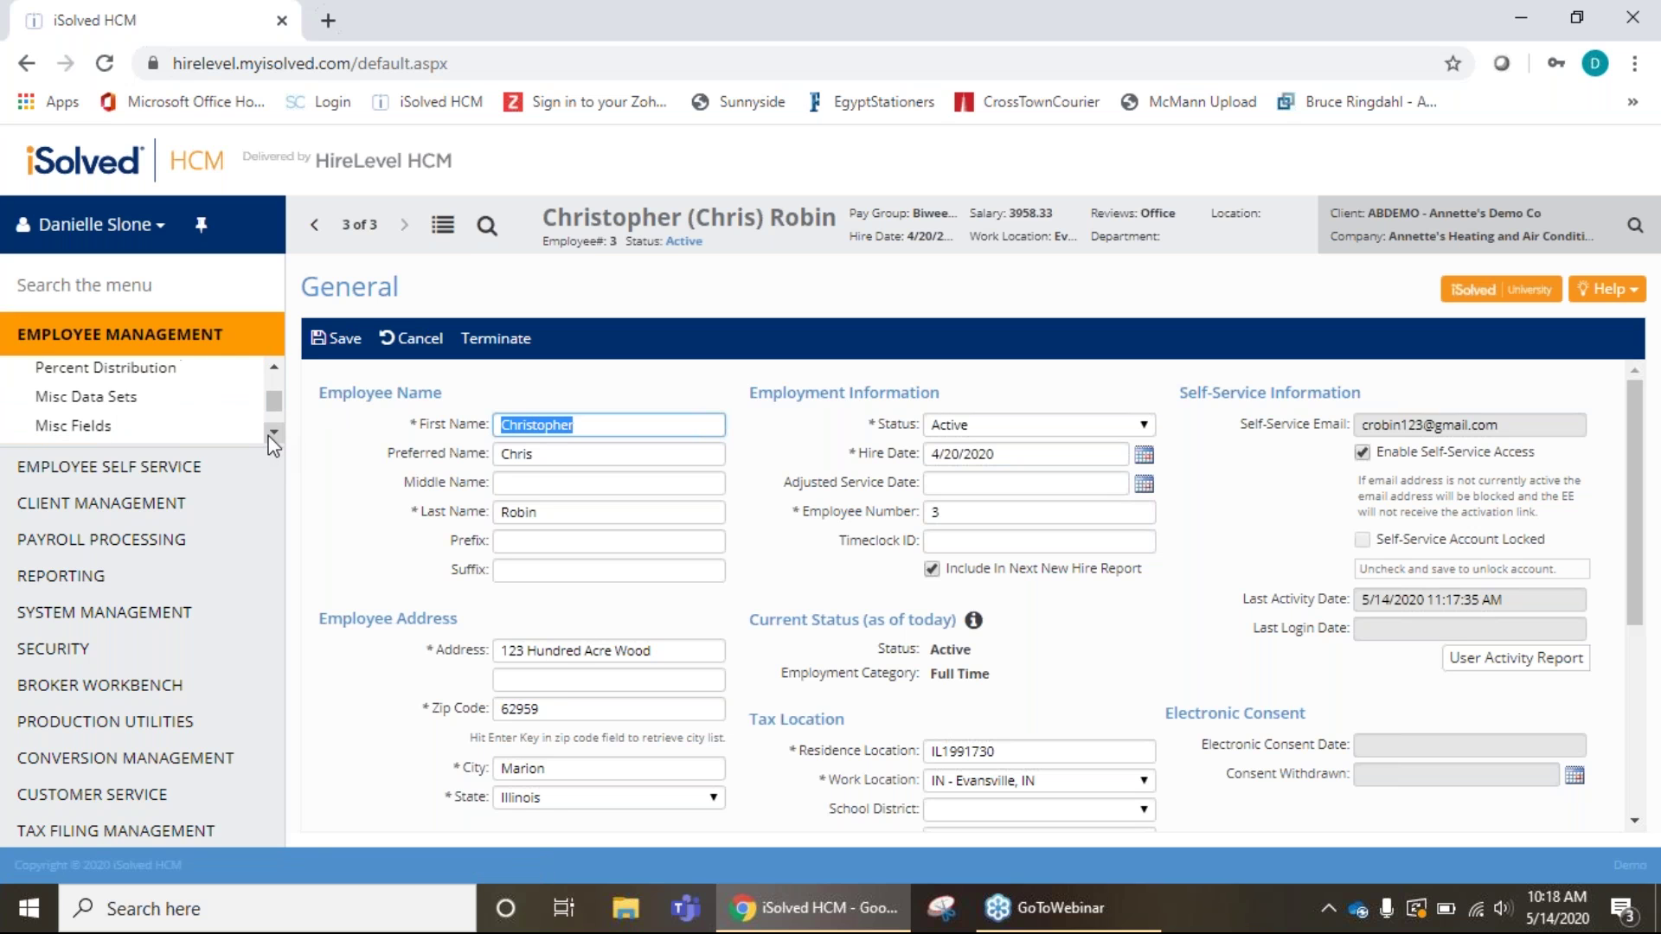
left_click(278, 365)
left_click(278, 365)
left_click(277, 365)
left_click(278, 365)
left_click(277, 365)
left_click(278, 365)
left_click(278, 365)
left_click(277, 365)
left_click(278, 365)
left_click(278, 365)
left_click(278, 365)
left_click(277, 365)
left_click(277, 365)
left_click(278, 365)
left_click(278, 365)
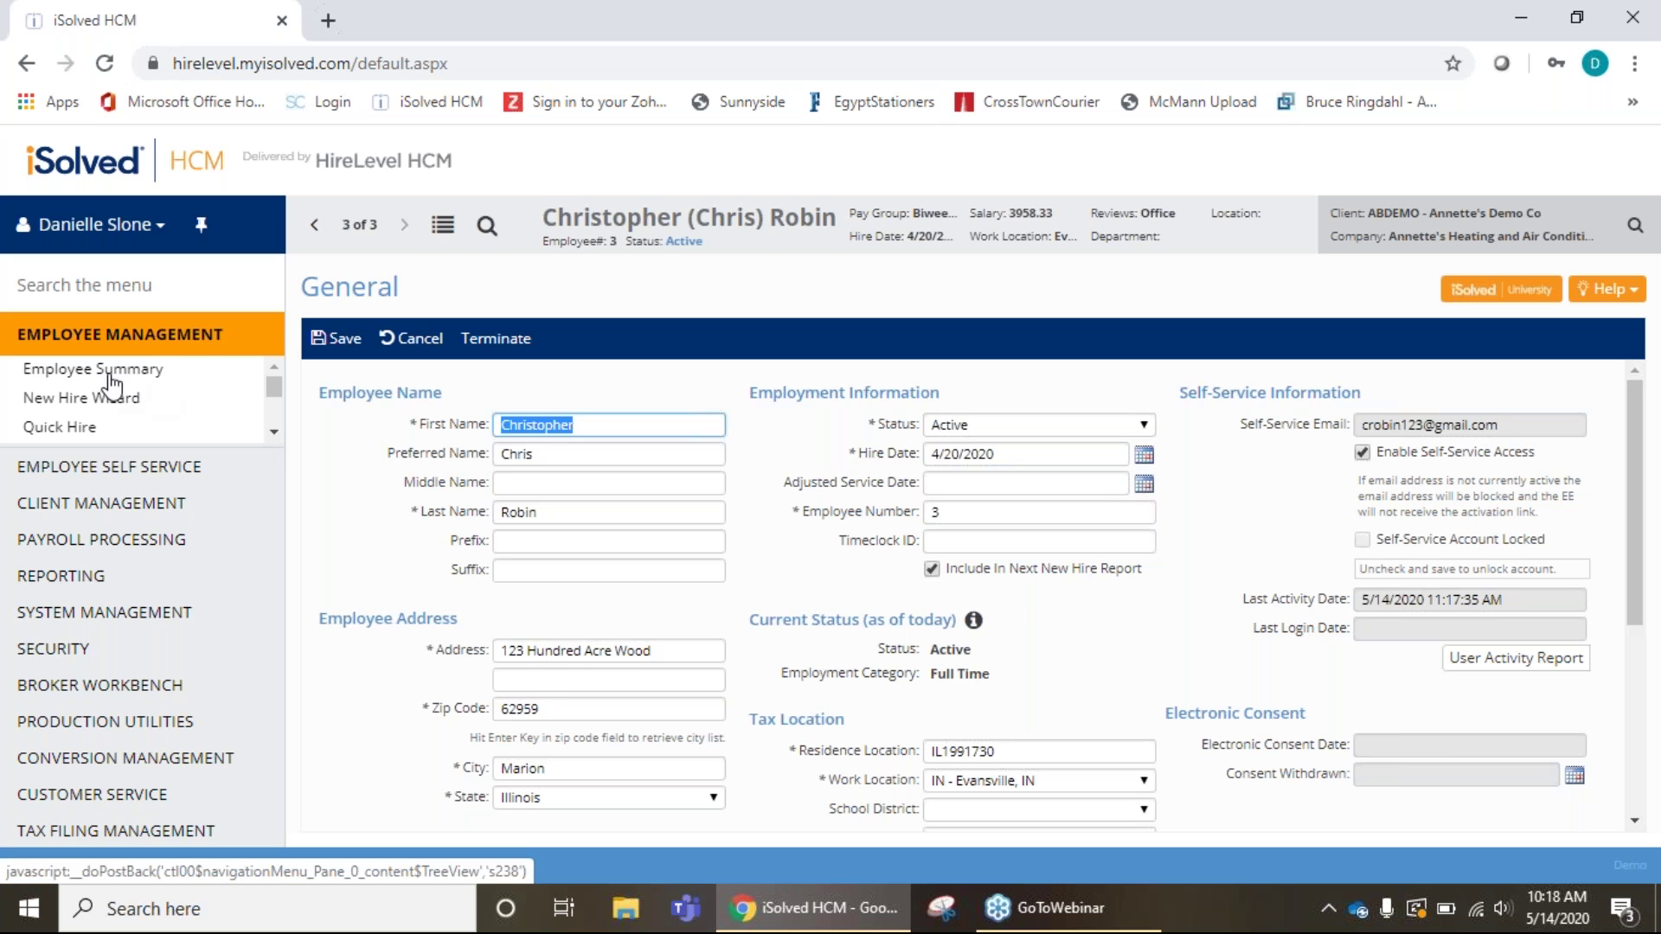
Look over Employee Summary, then open the Salary page via the Hourly Rate link.
left_click(84, 377)
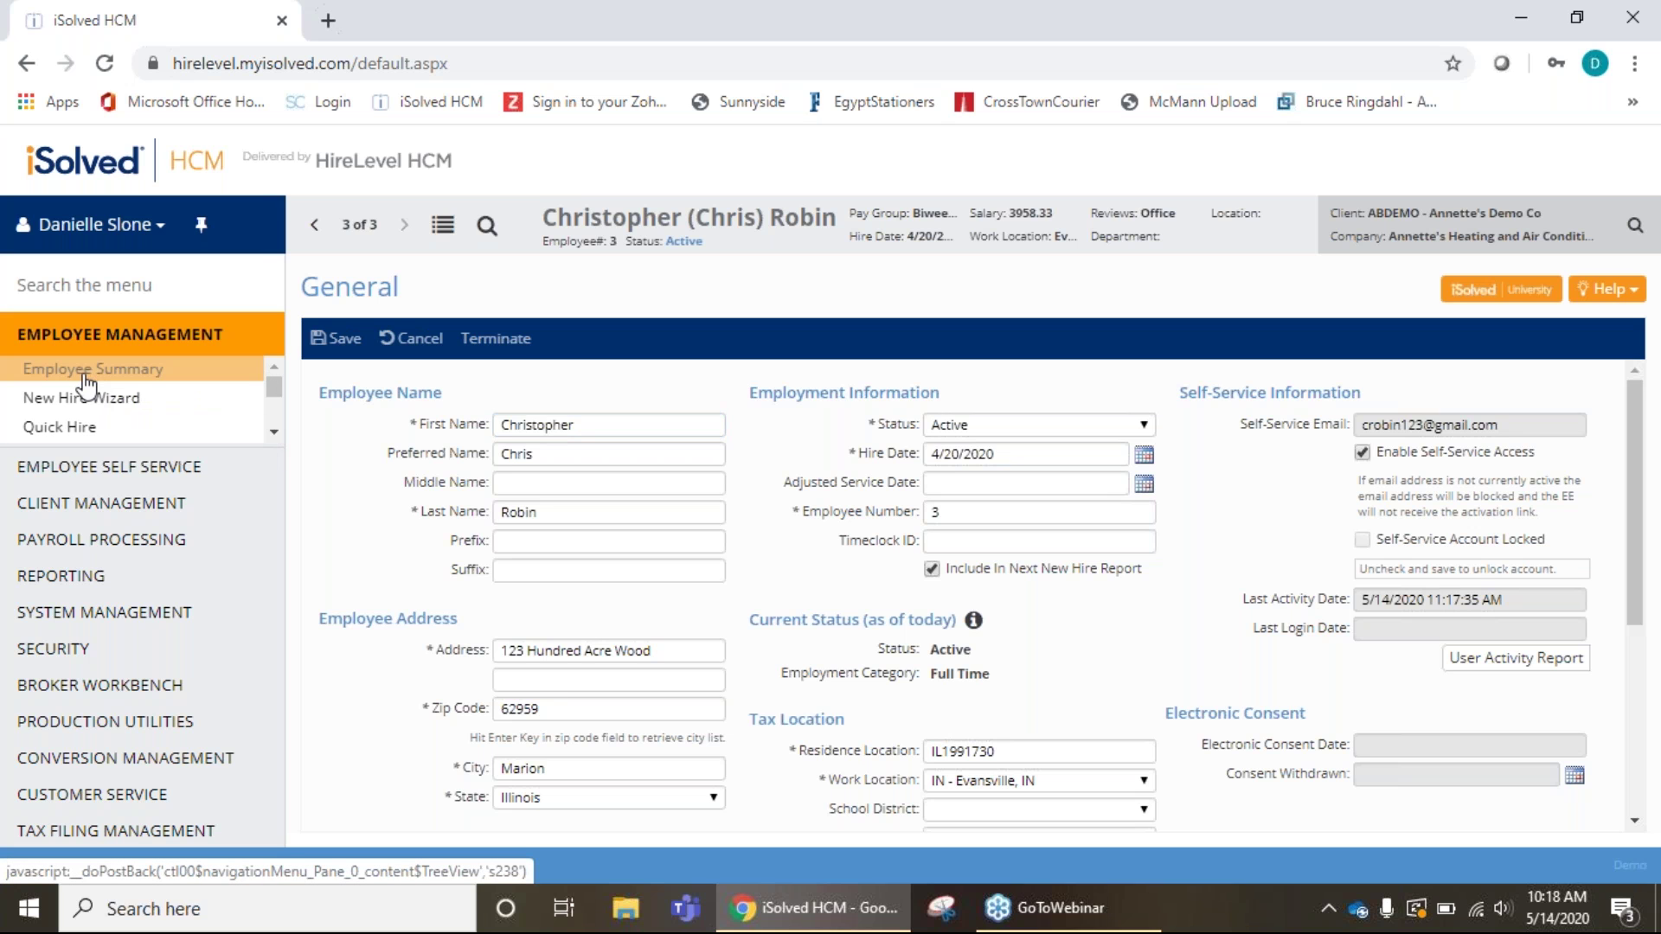
scroll(644, 471, "down", 2)
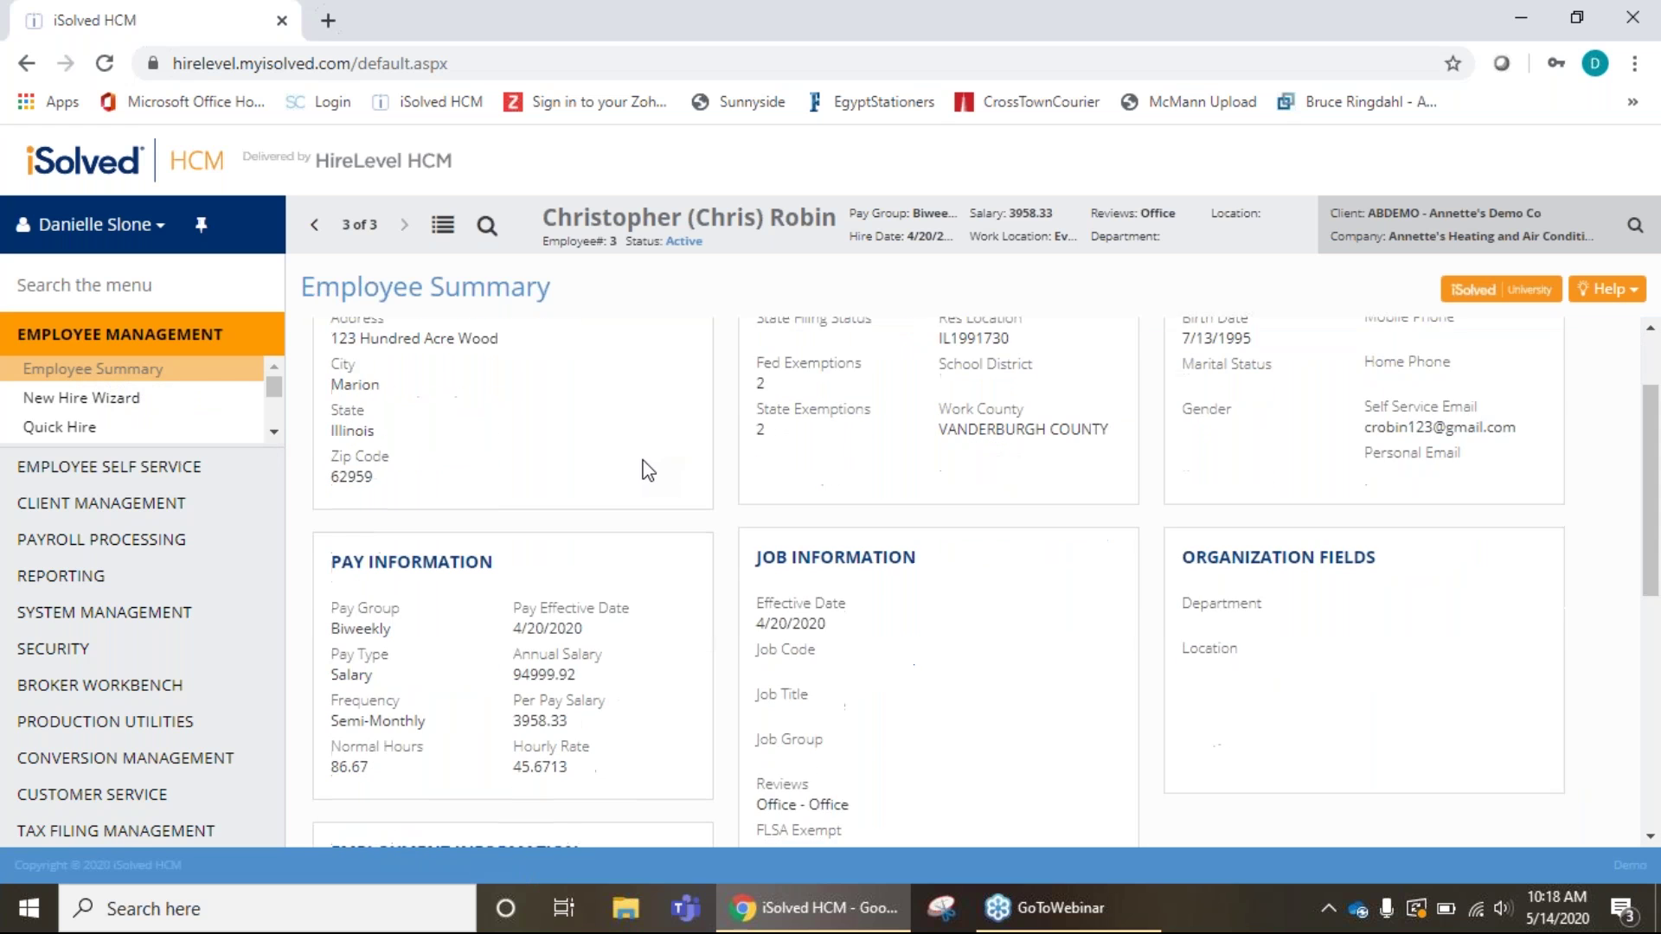
scroll(648, 471, "down", 5)
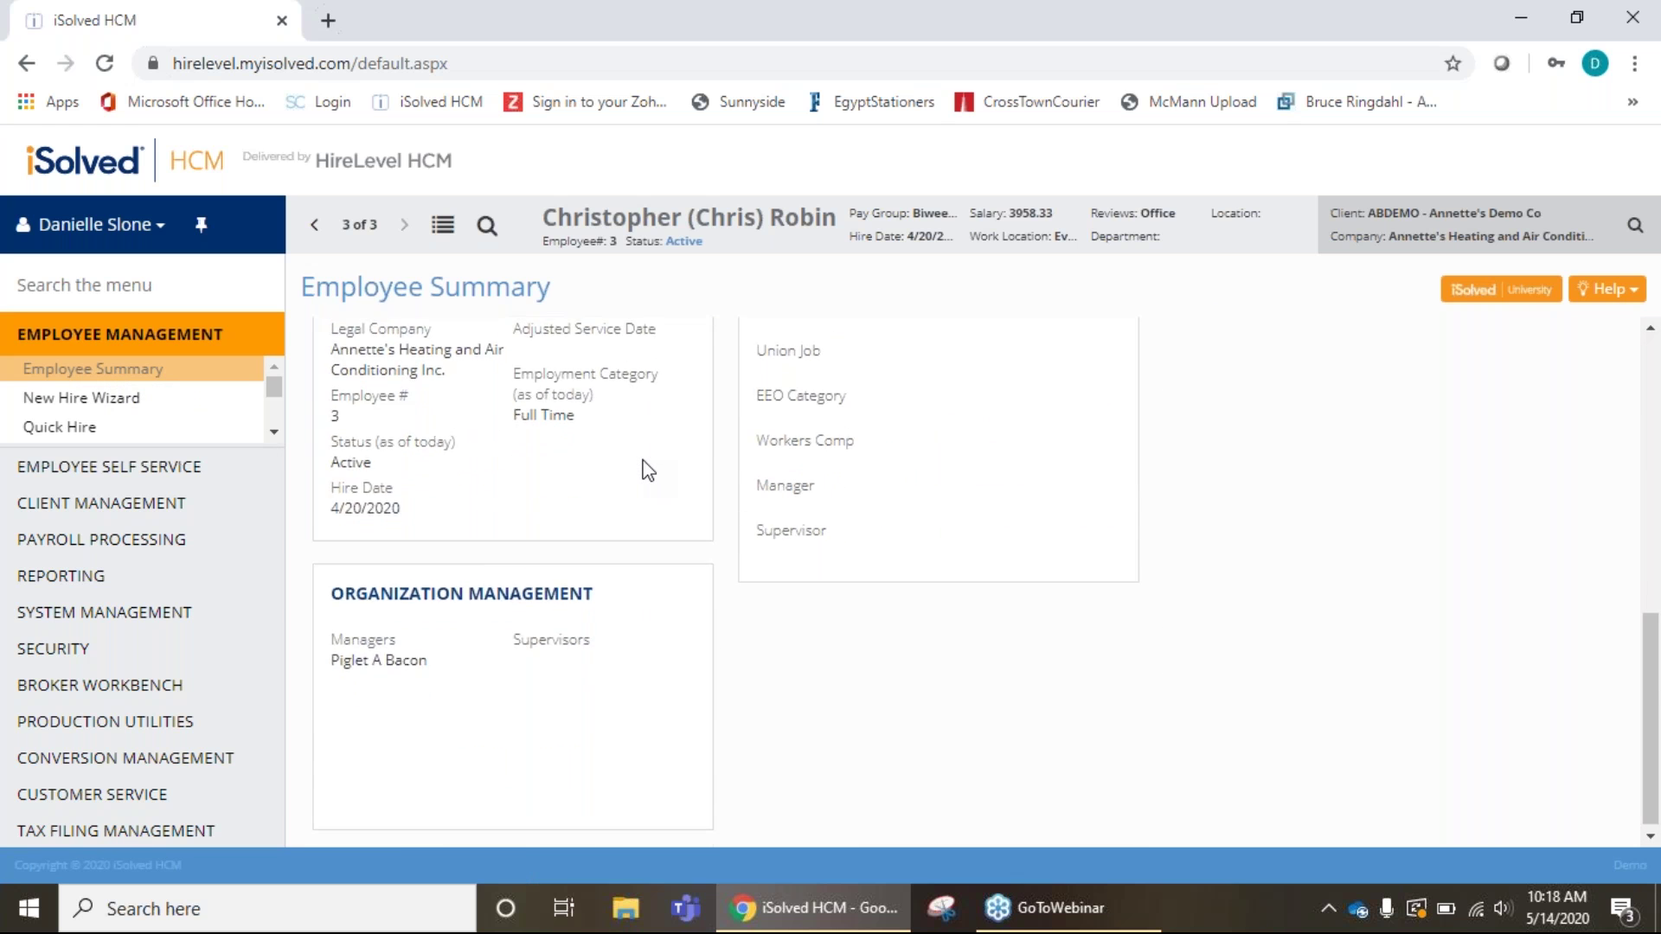
scroll(648, 472, "up", 7)
scroll(648, 471, "up", 1)
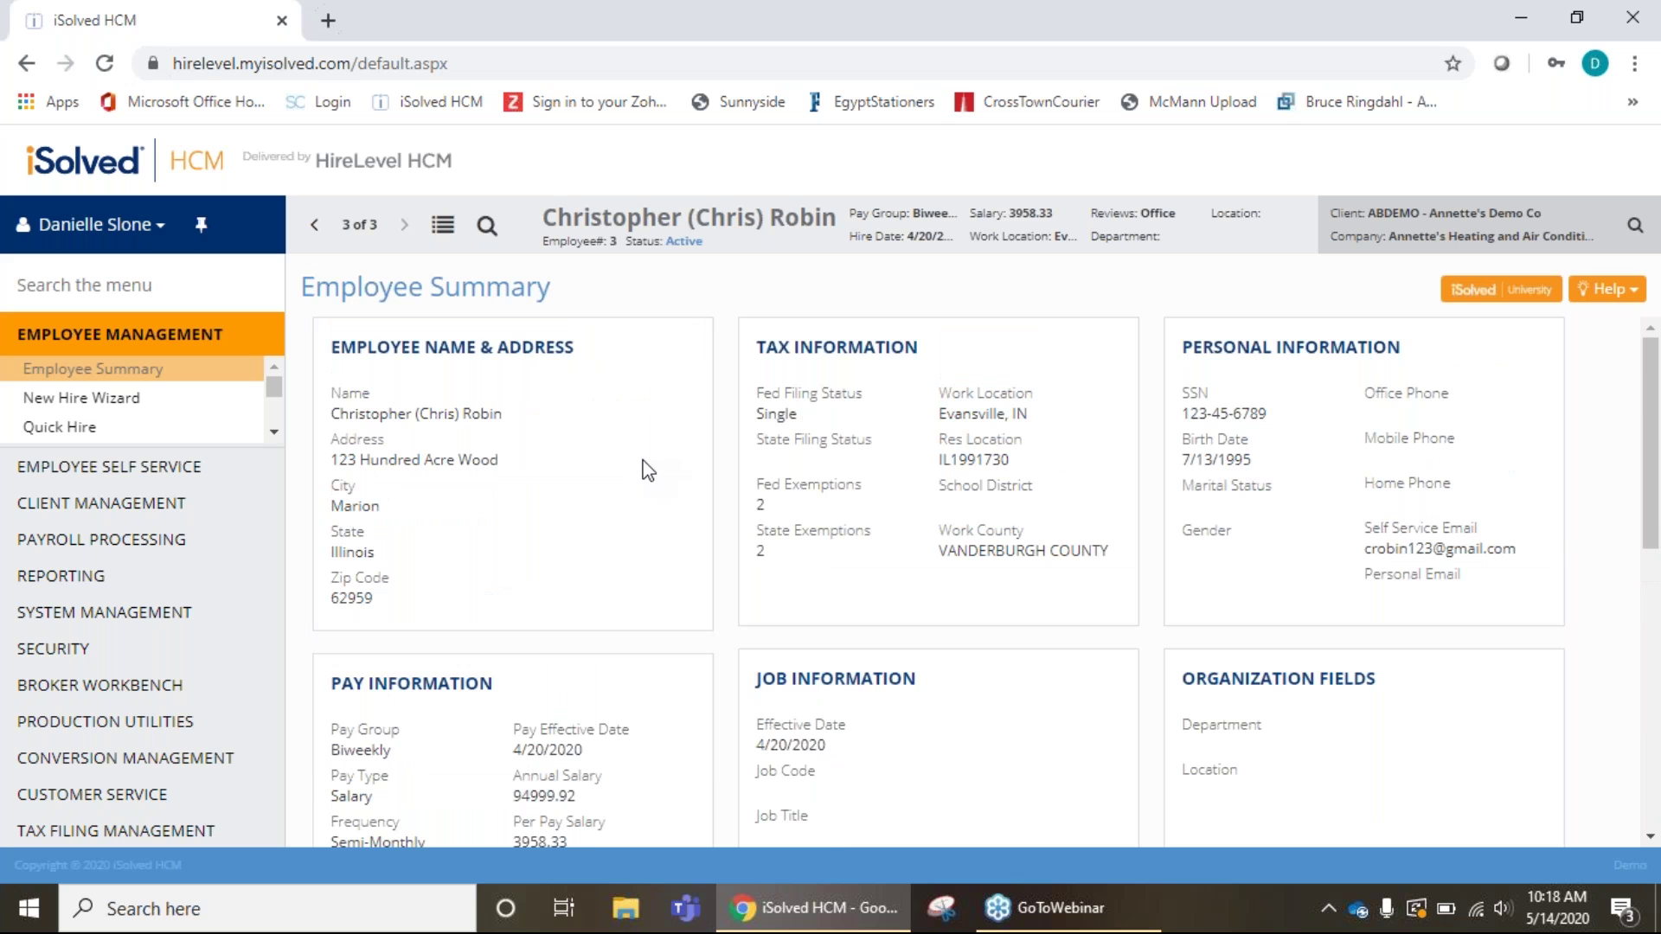
scroll(647, 471, "down", 3)
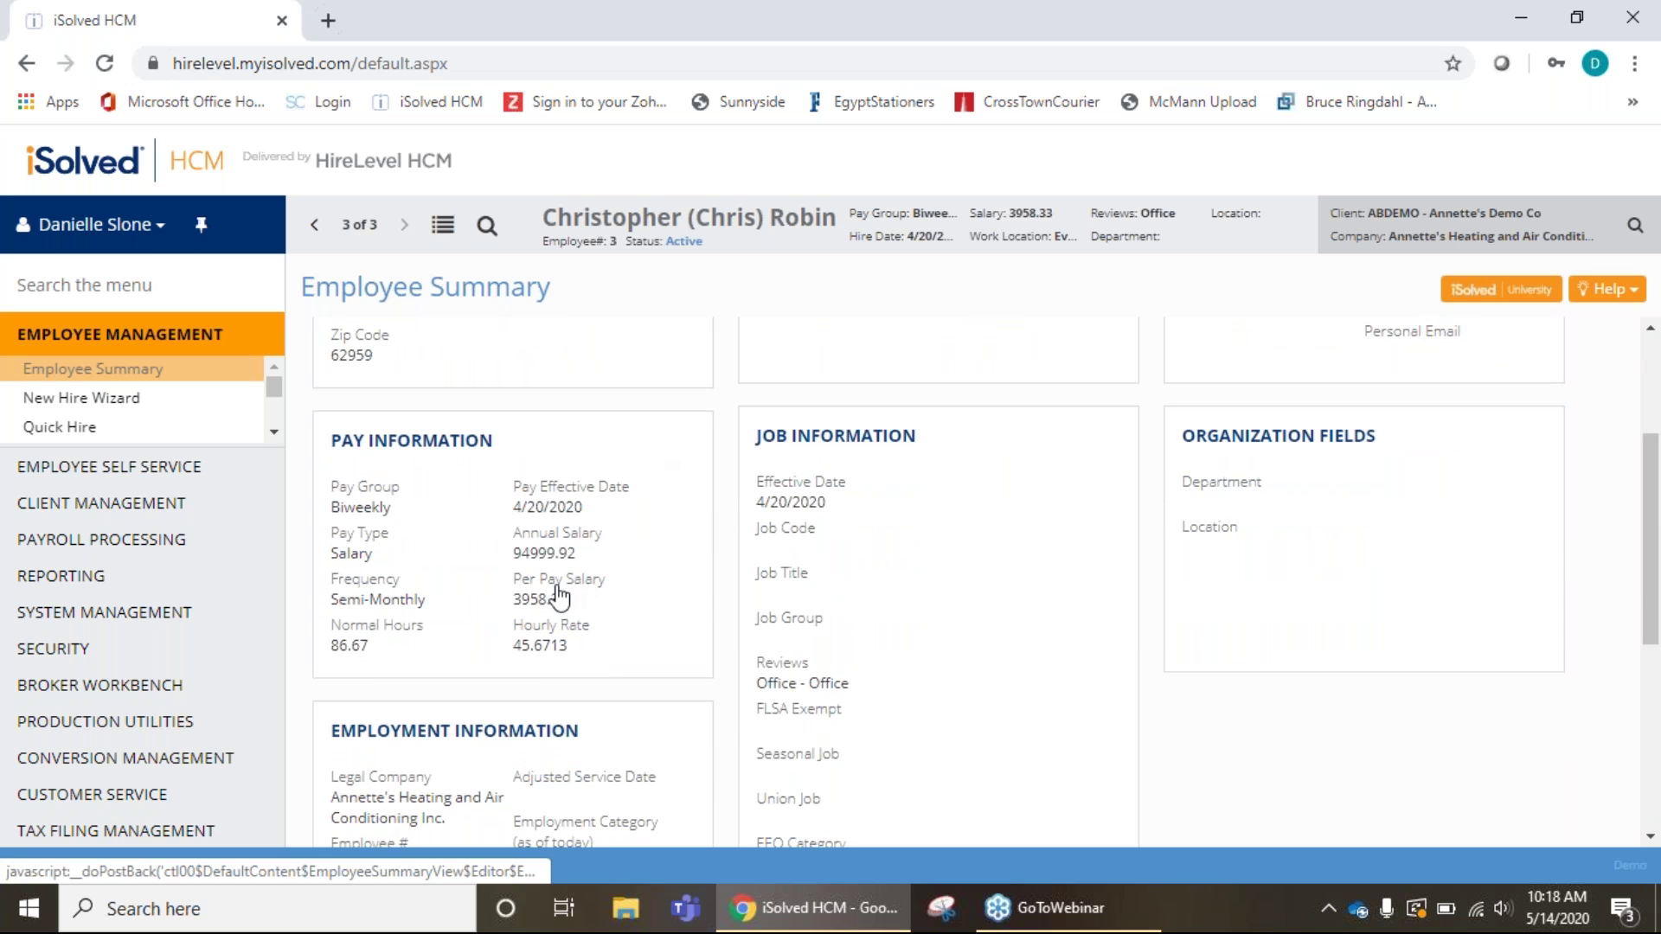
left_click(562, 638)
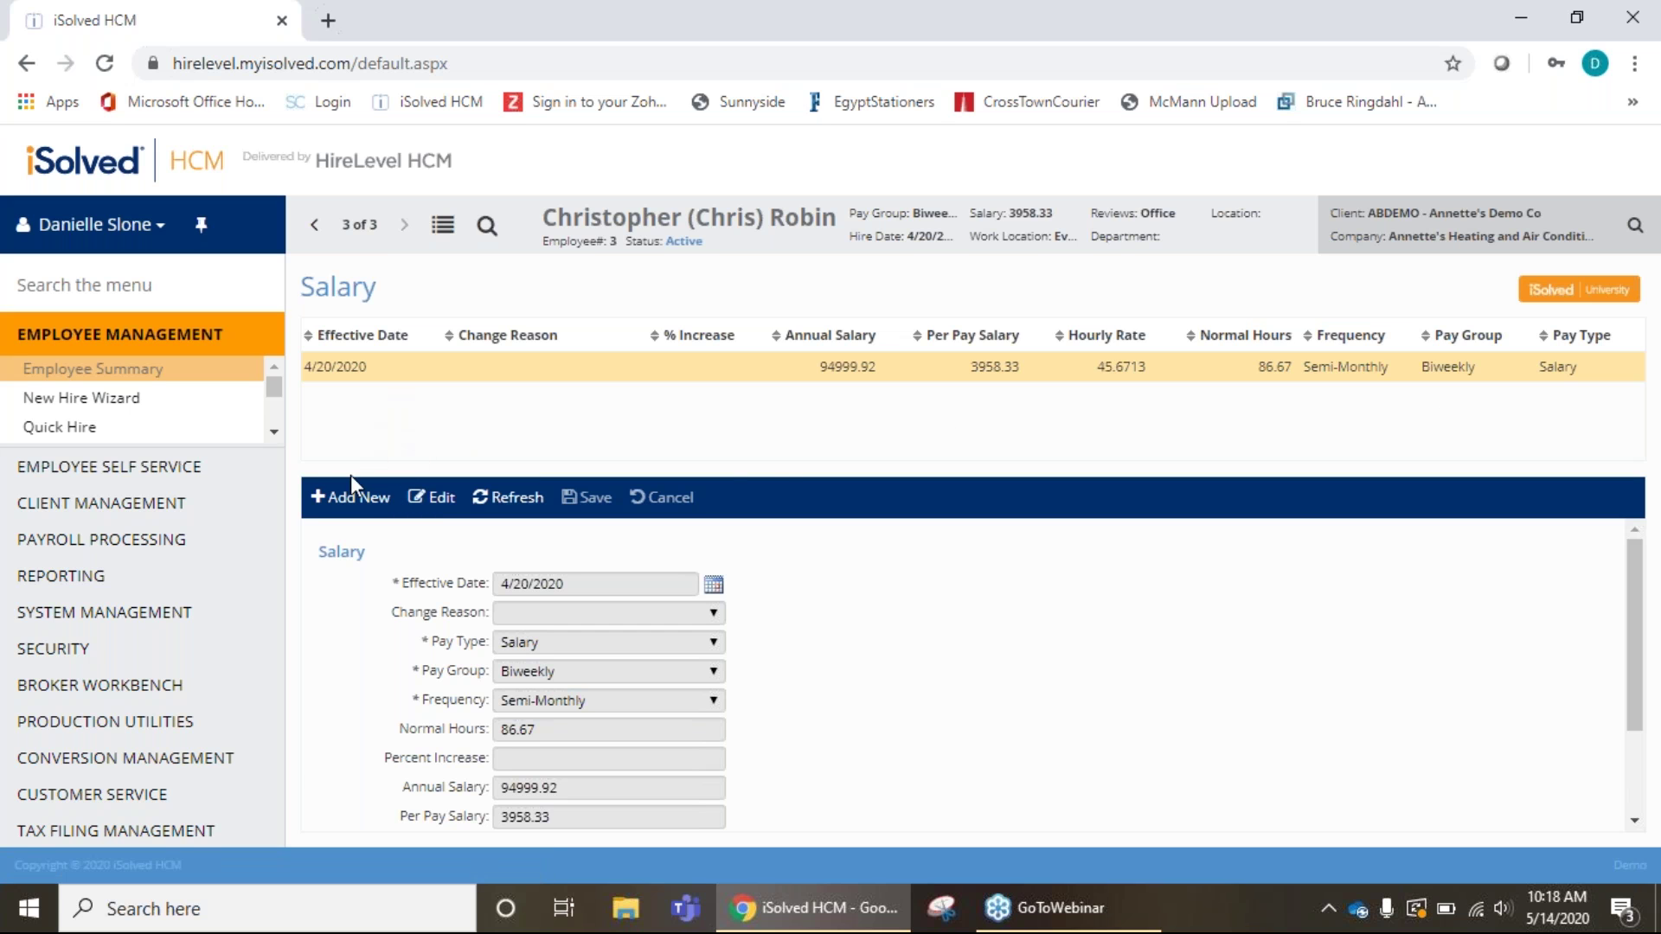
Add and save a 4/21/2020 salary record with annual salary 100000.08 (5.26% increase).
left_click(351, 498)
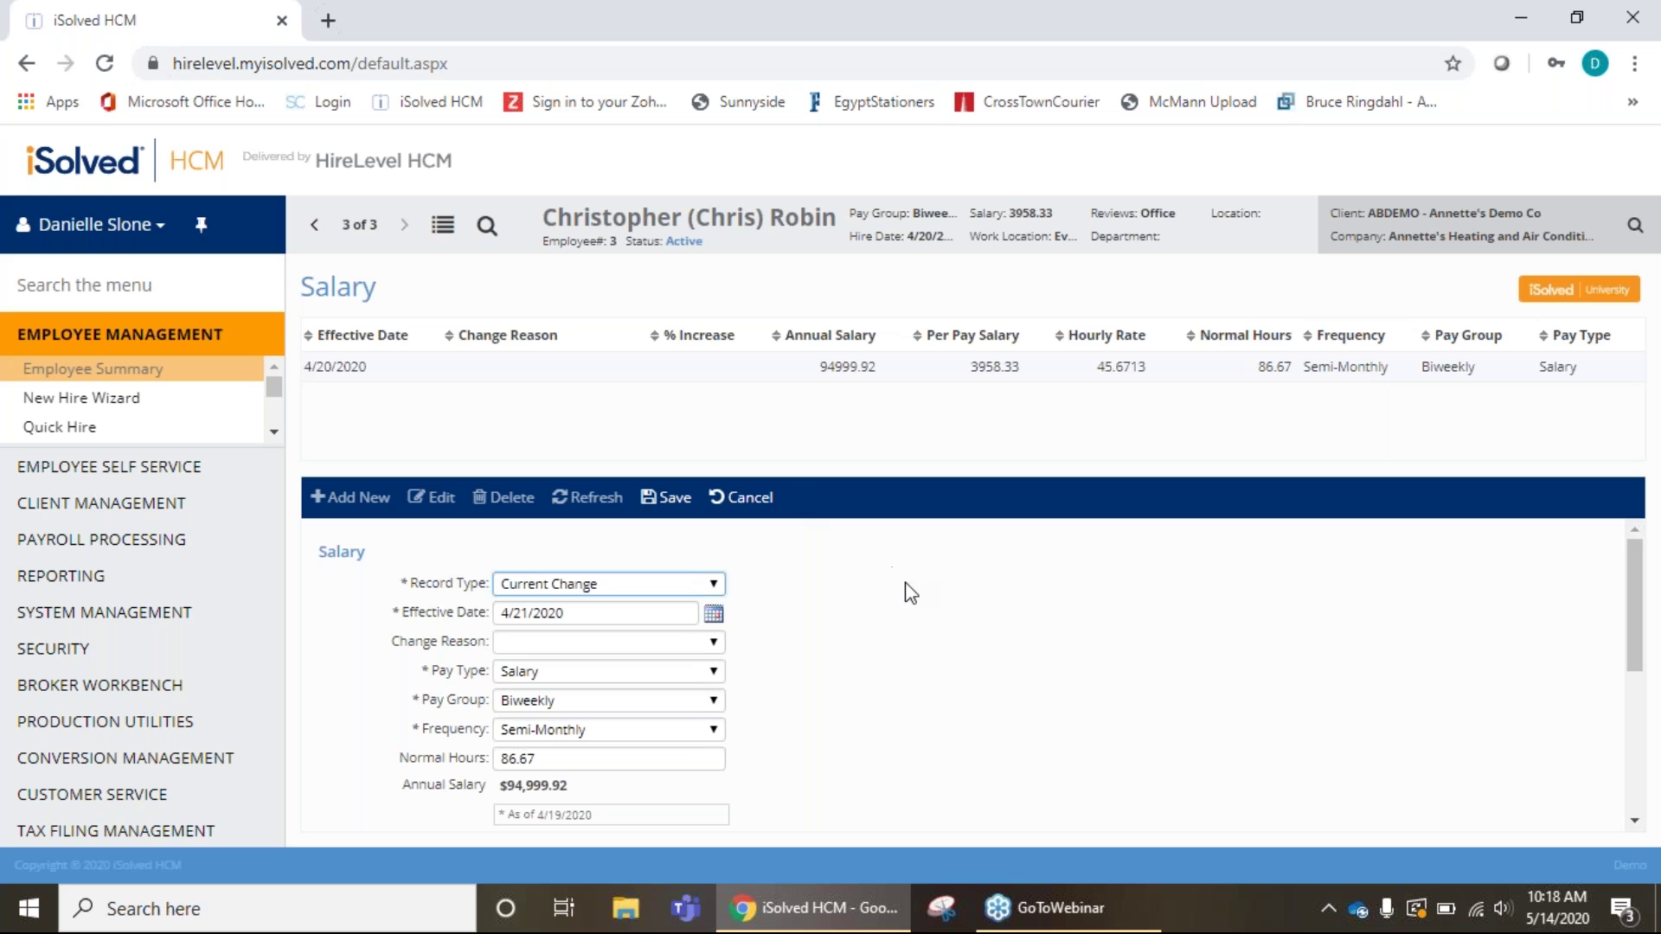
scroll(871, 594, "down", 1)
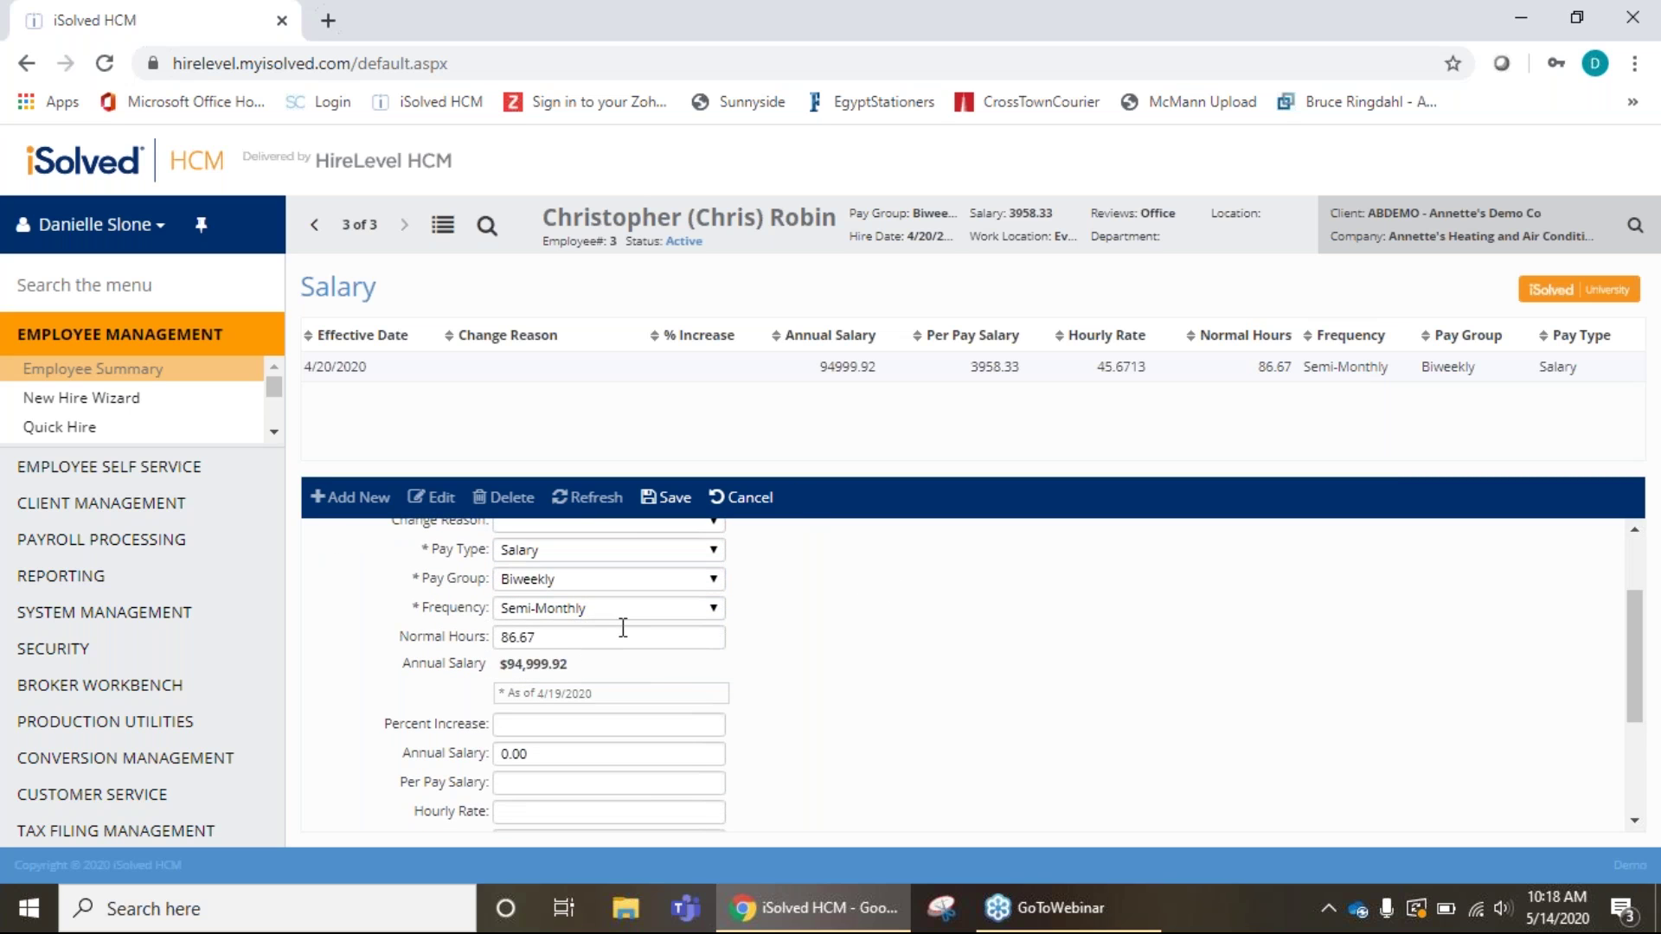
left_click(575, 754)
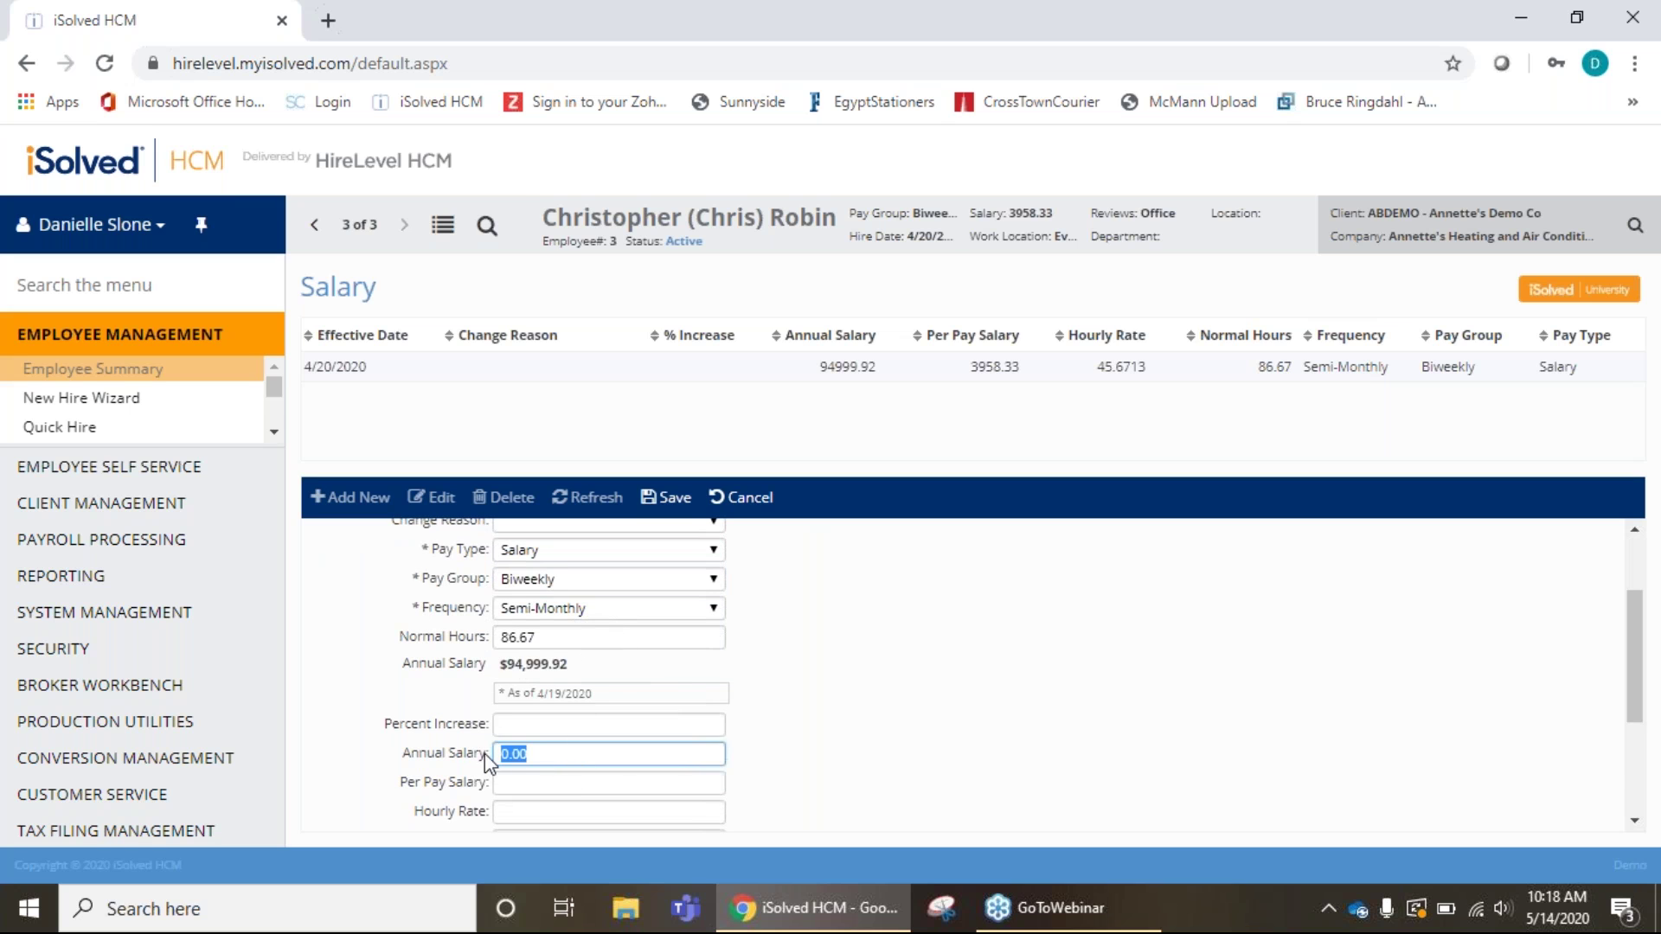
type("100000.")
left_click(670, 497)
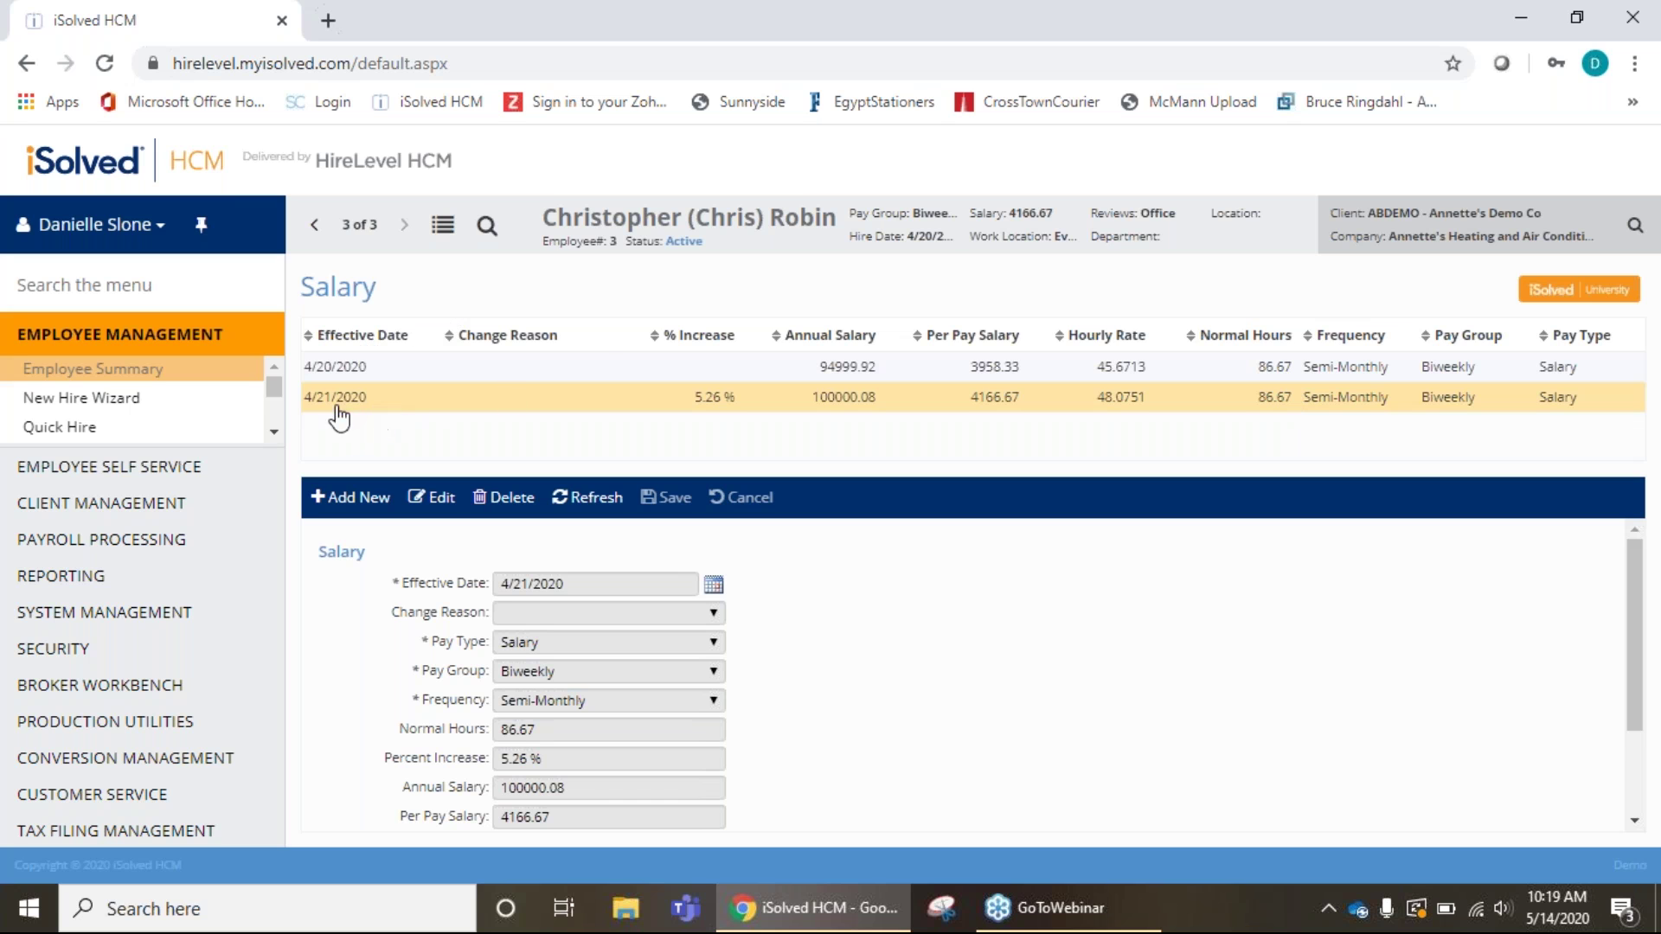
Scroll the left menu and expand the Employee Pay pages.
left_click(274, 433)
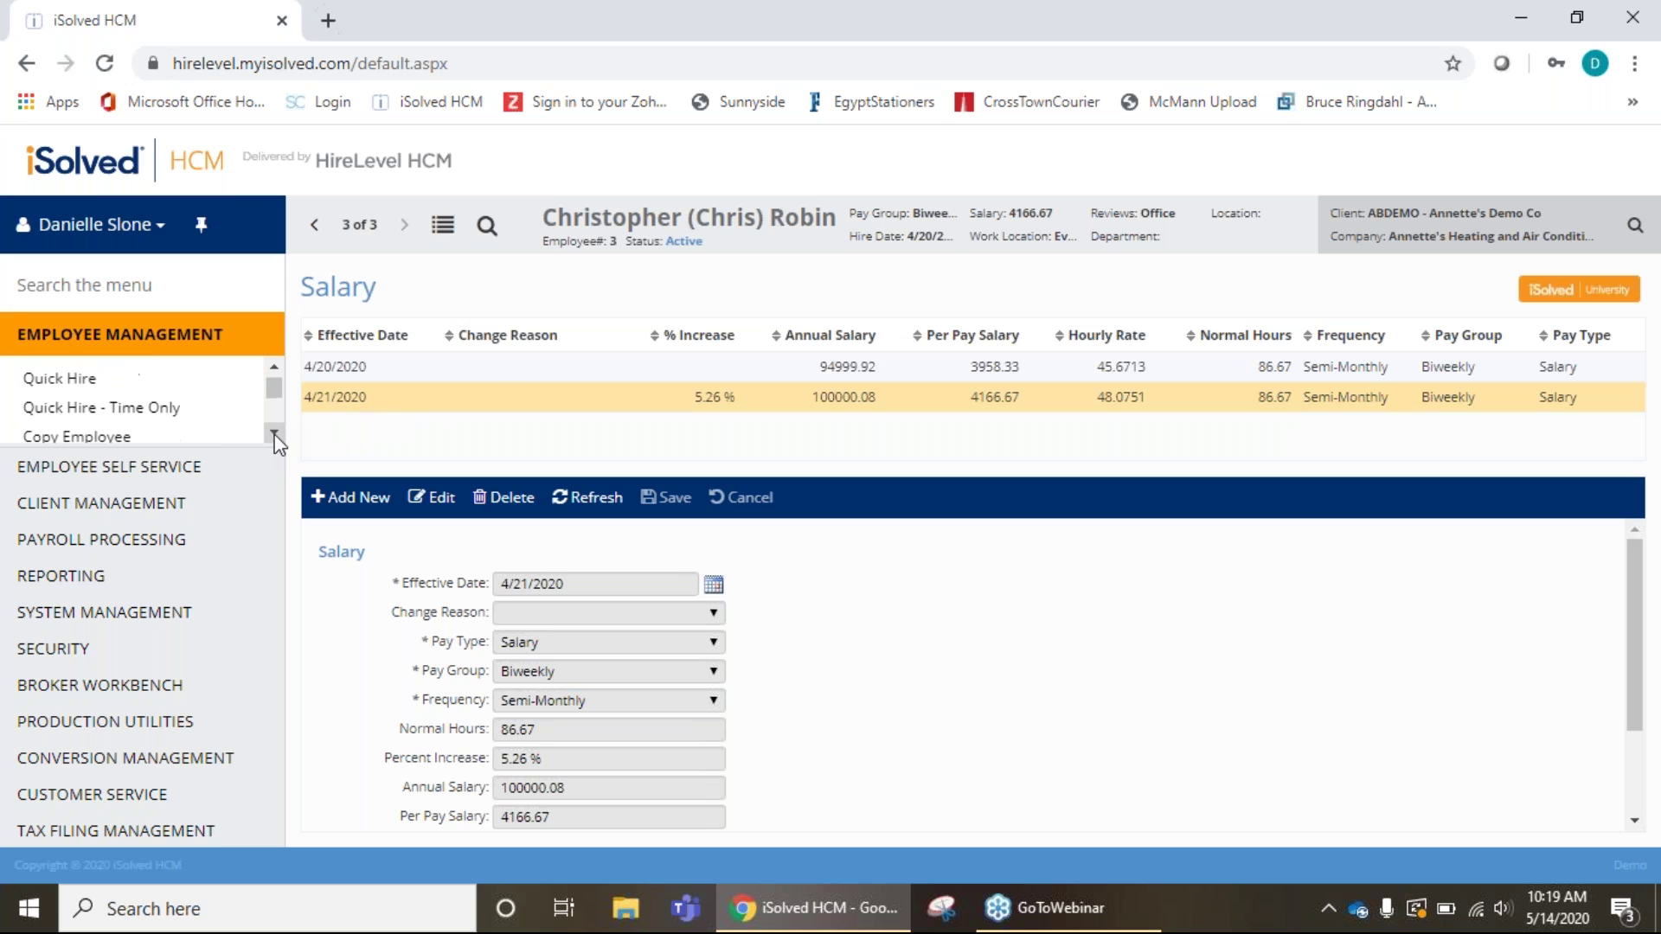
left_click(274, 434)
left_click(274, 433)
left_click(274, 434)
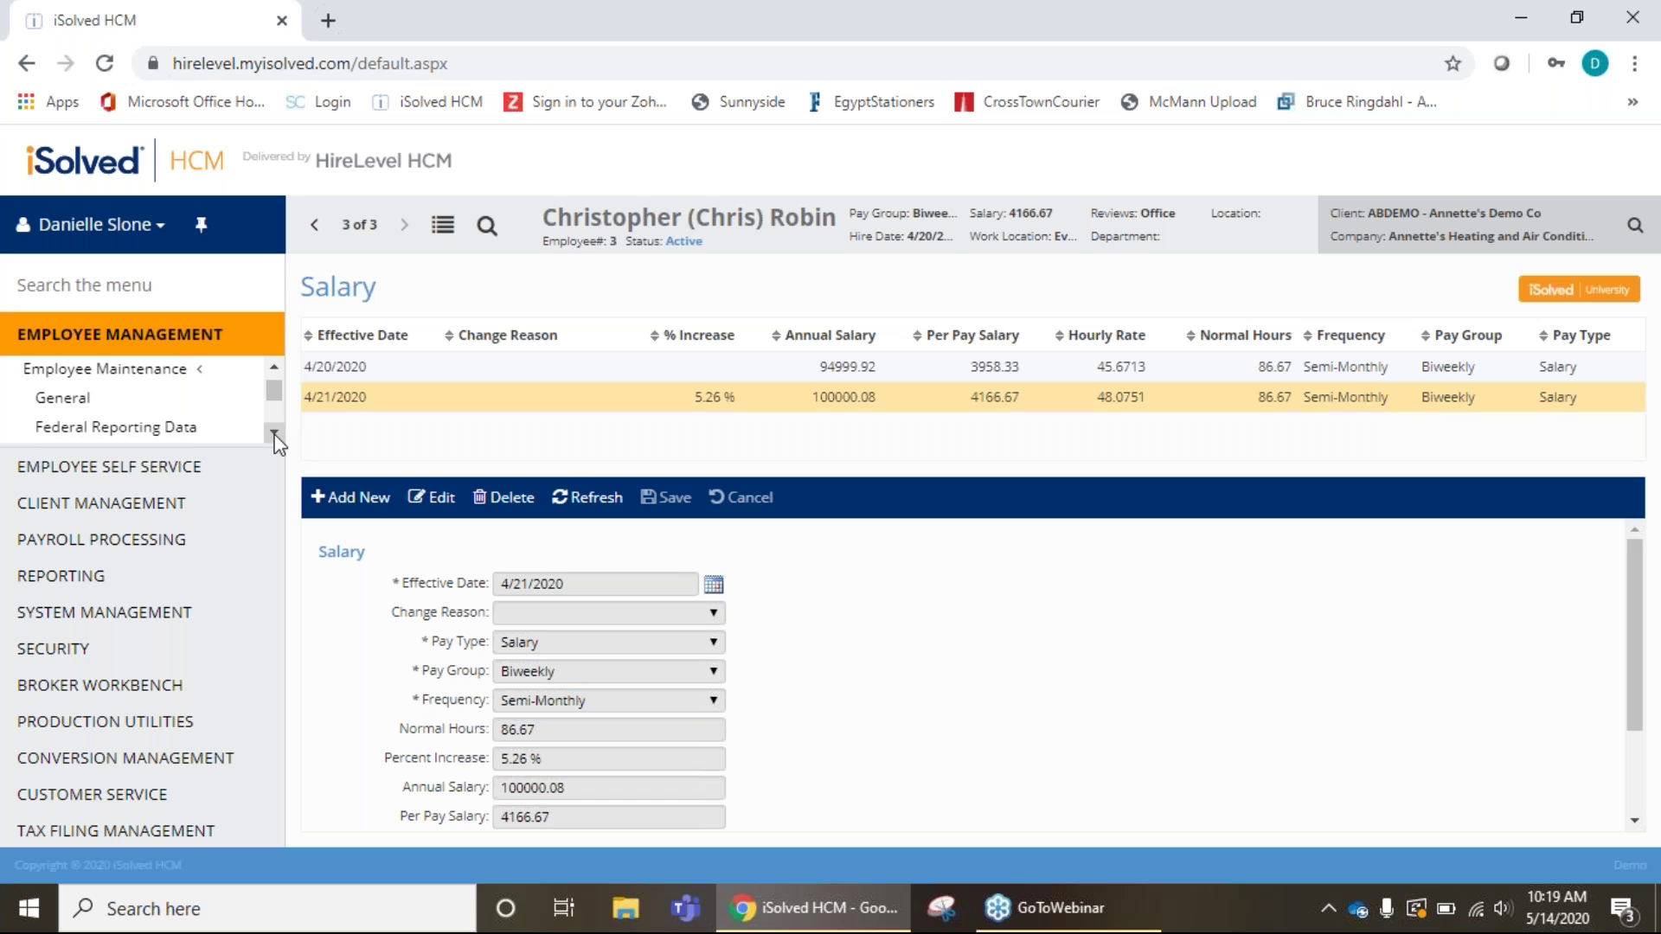
left_click(274, 433)
left_click(274, 433)
left_click(274, 434)
left_click(274, 434)
left_click(274, 434)
left_click(275, 434)
left_click(273, 369)
left_click(274, 368)
left_click(273, 368)
left_click(274, 368)
left_click(274, 368)
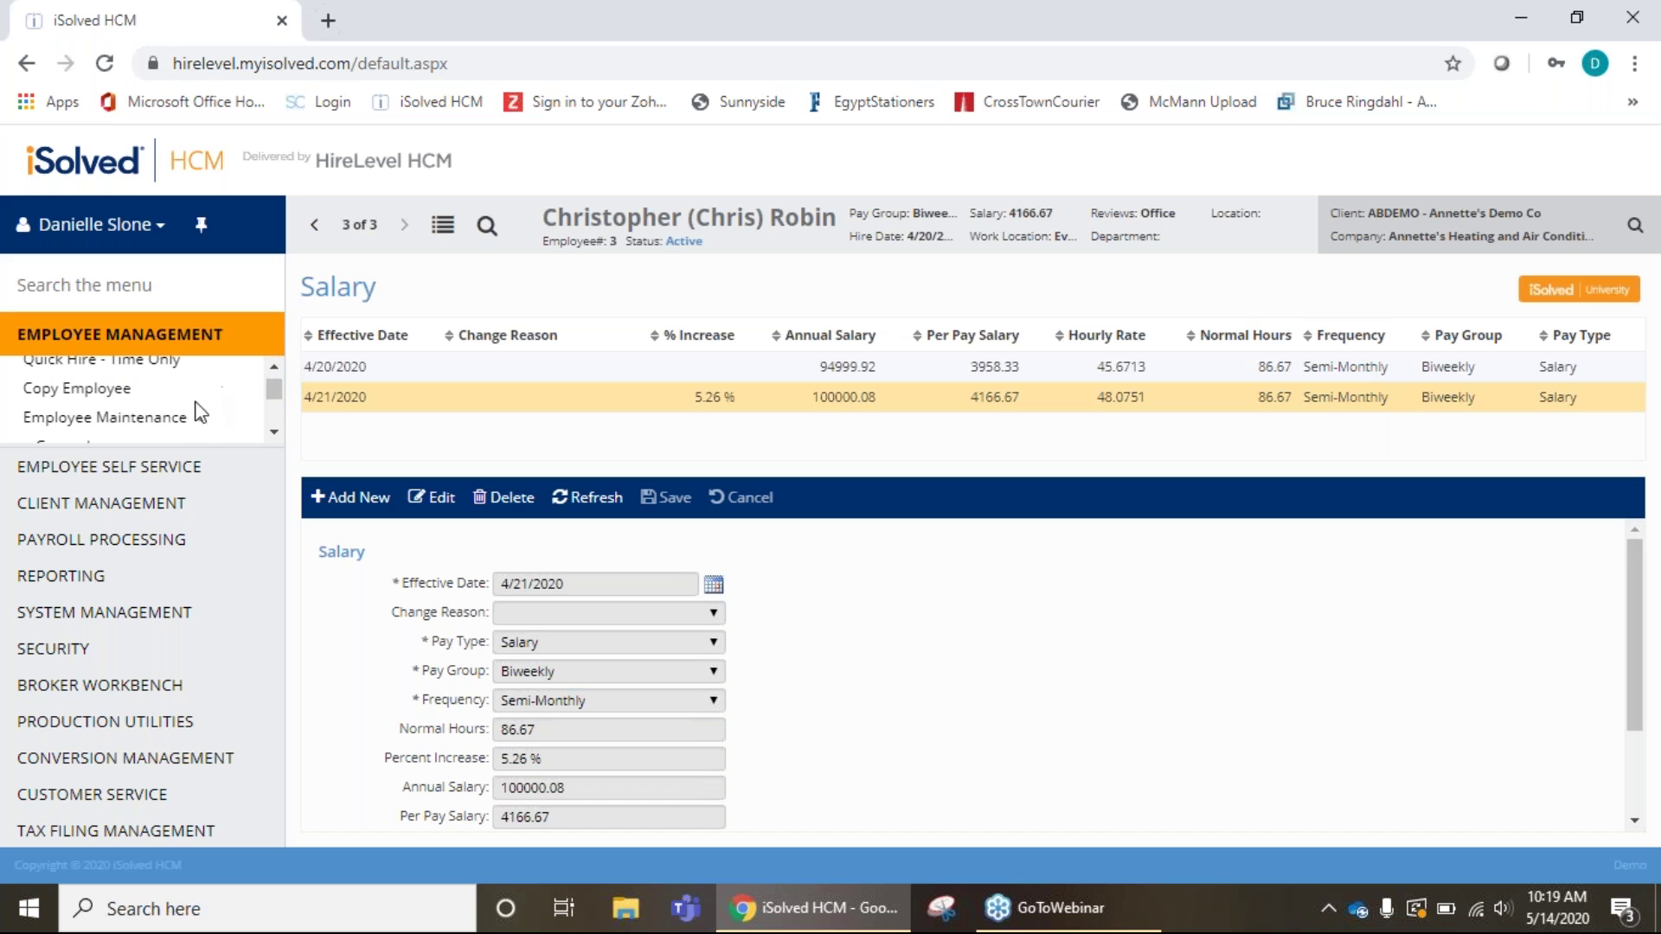
left_click(274, 436)
left_click(274, 435)
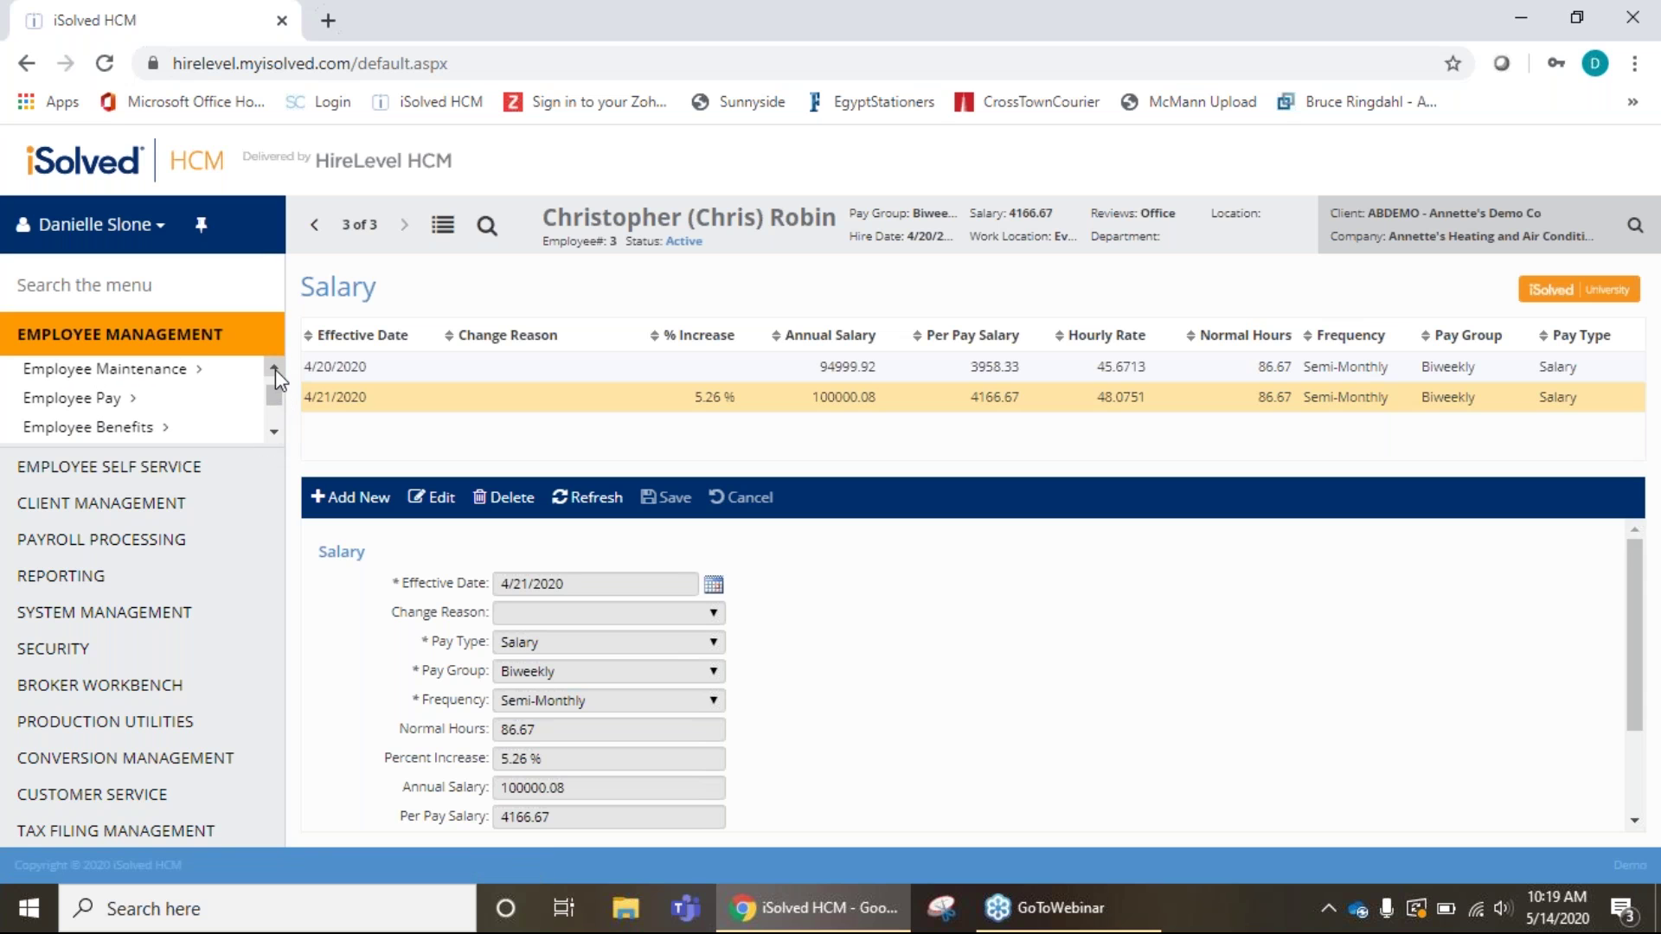
left_click(121, 400)
Open the employee's Direct Deposit page, which lists no deposit records.
left_click(274, 433)
left_click(274, 432)
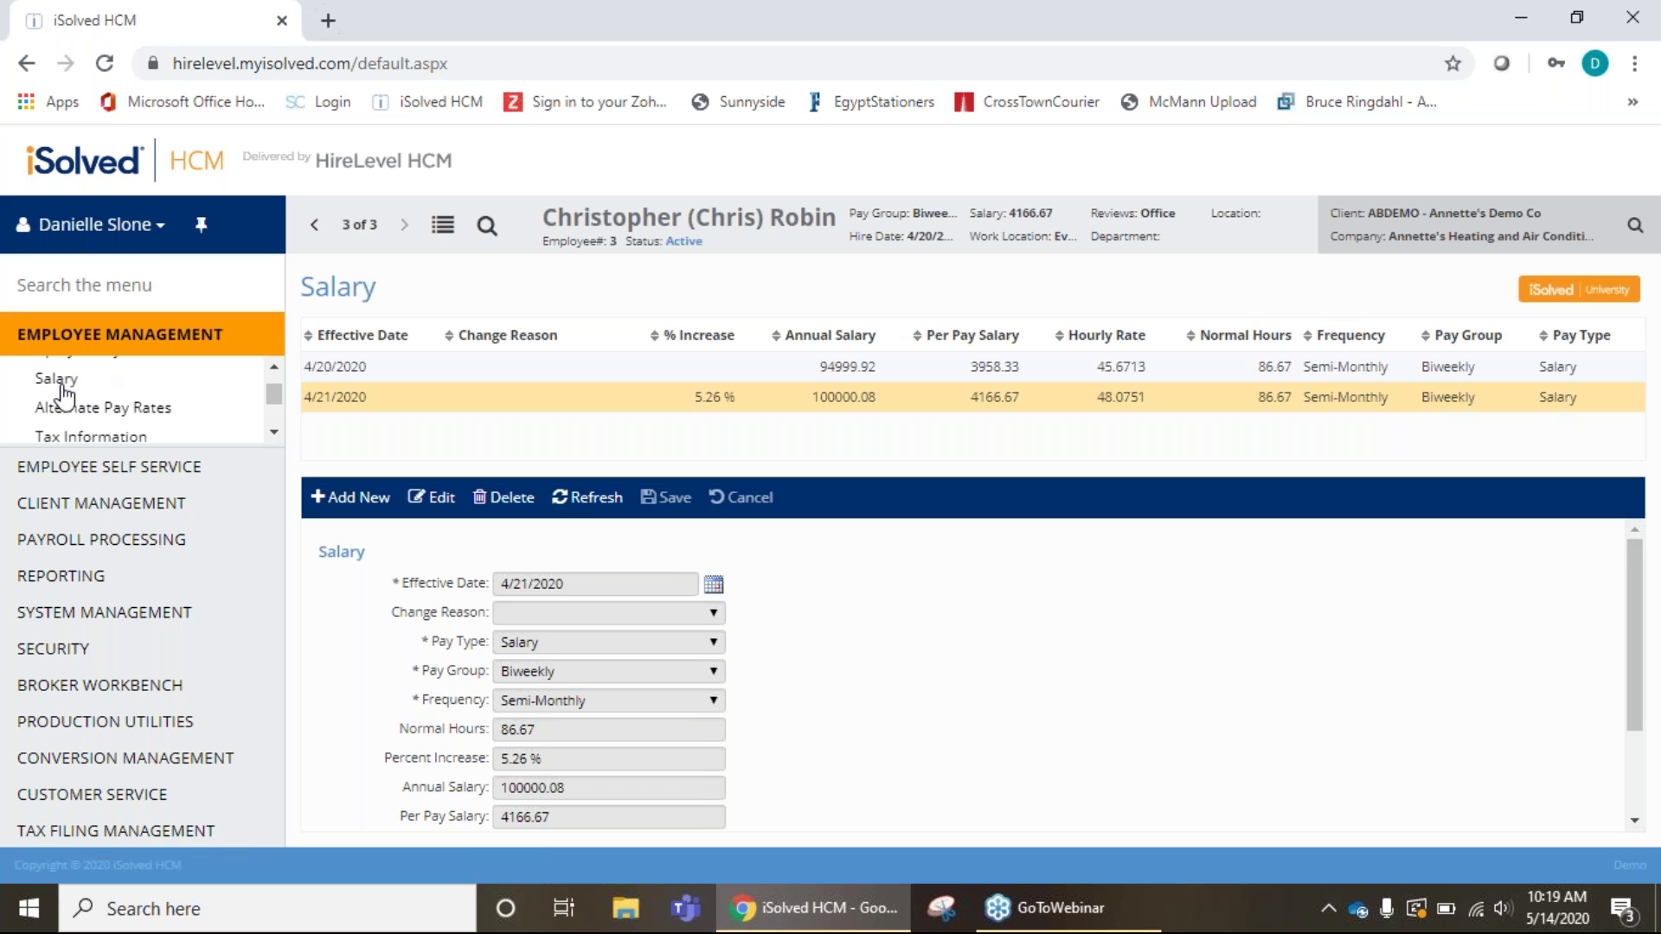
left_click(275, 432)
left_click(274, 433)
left_click(274, 433)
left_click(274, 433)
left_click(274, 433)
left_click(274, 433)
left_click(117, 393)
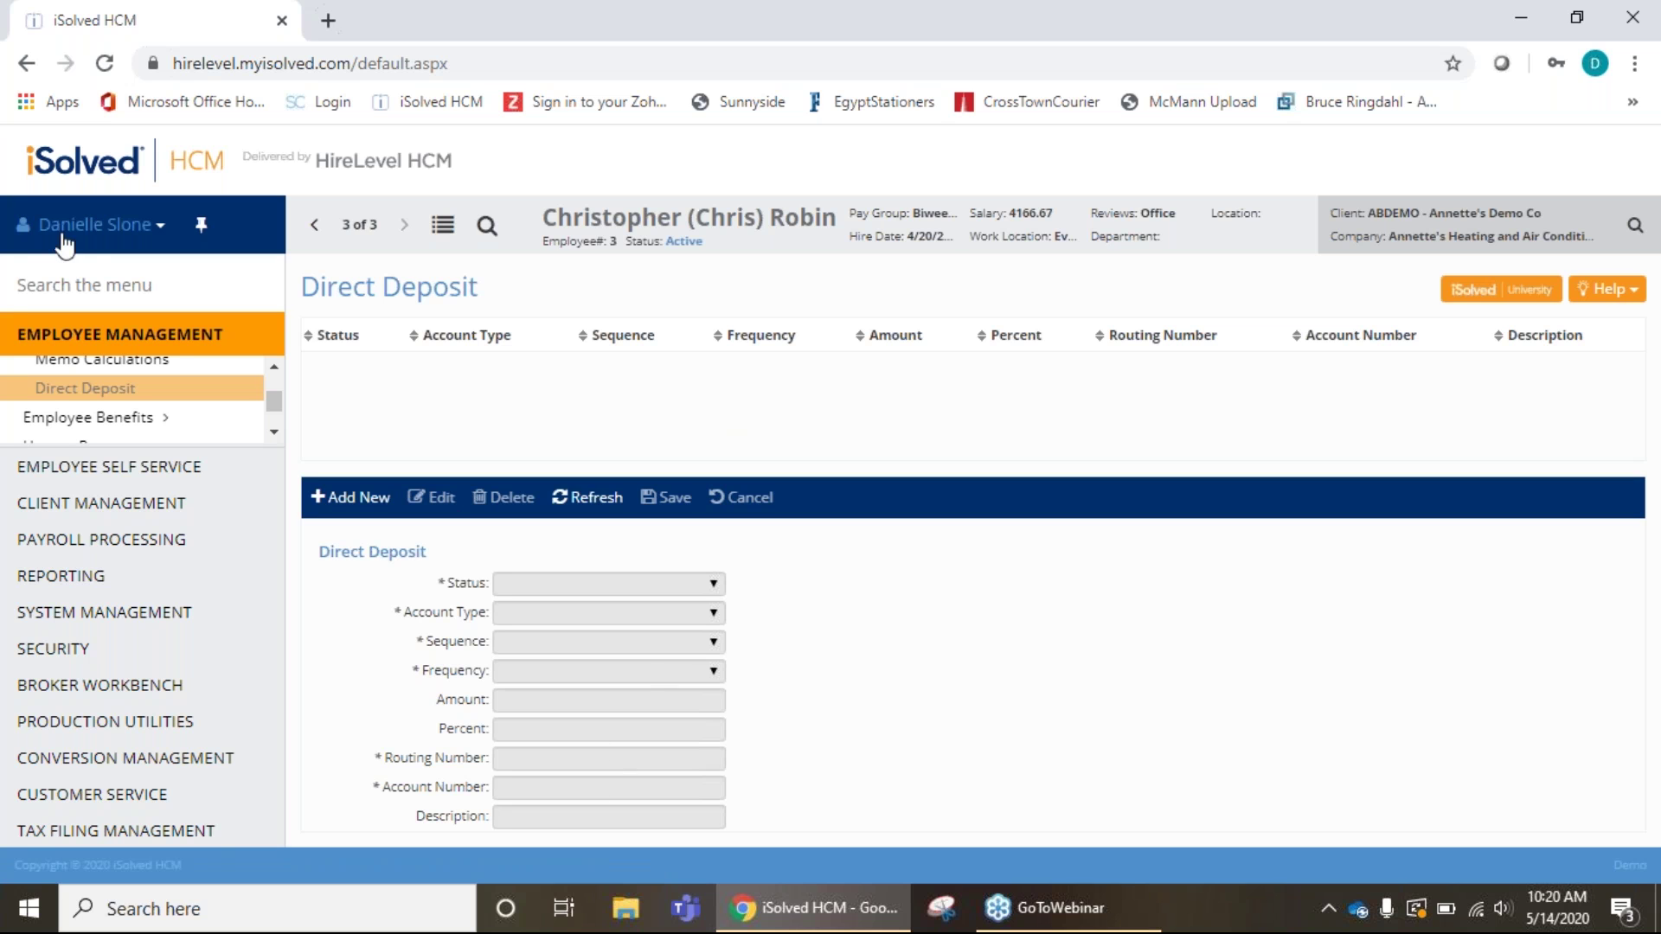
left_click(275, 371)
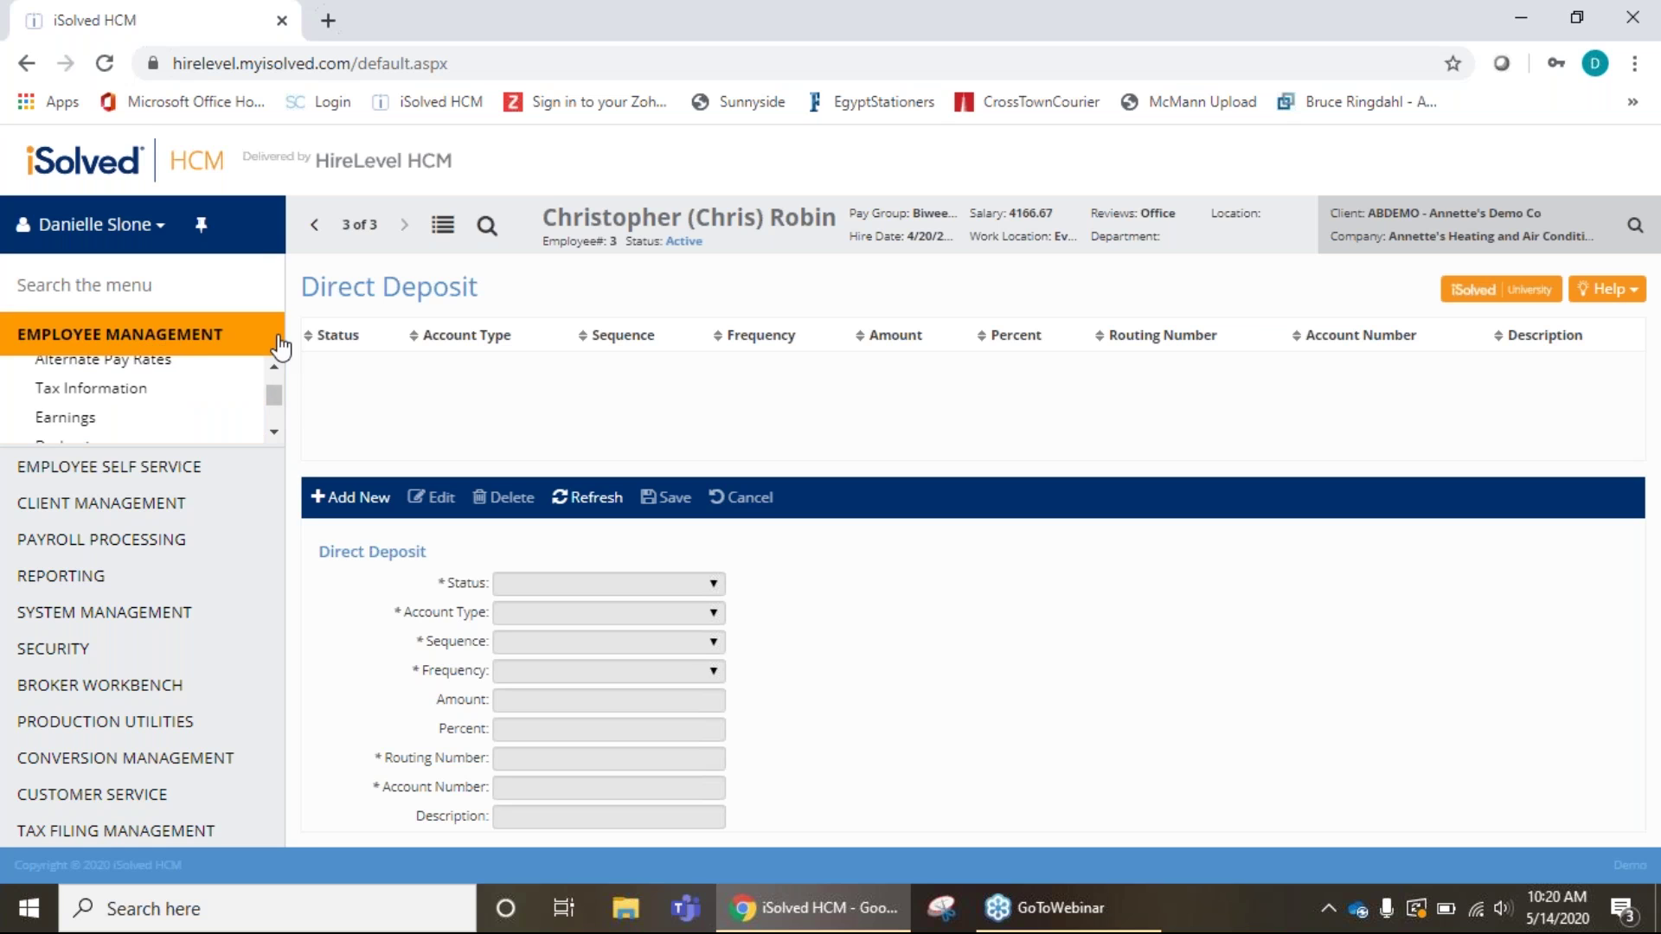
Change the federal income tax exemptions from 2 to 0 on the Tax Information page and save.
left_click(109, 394)
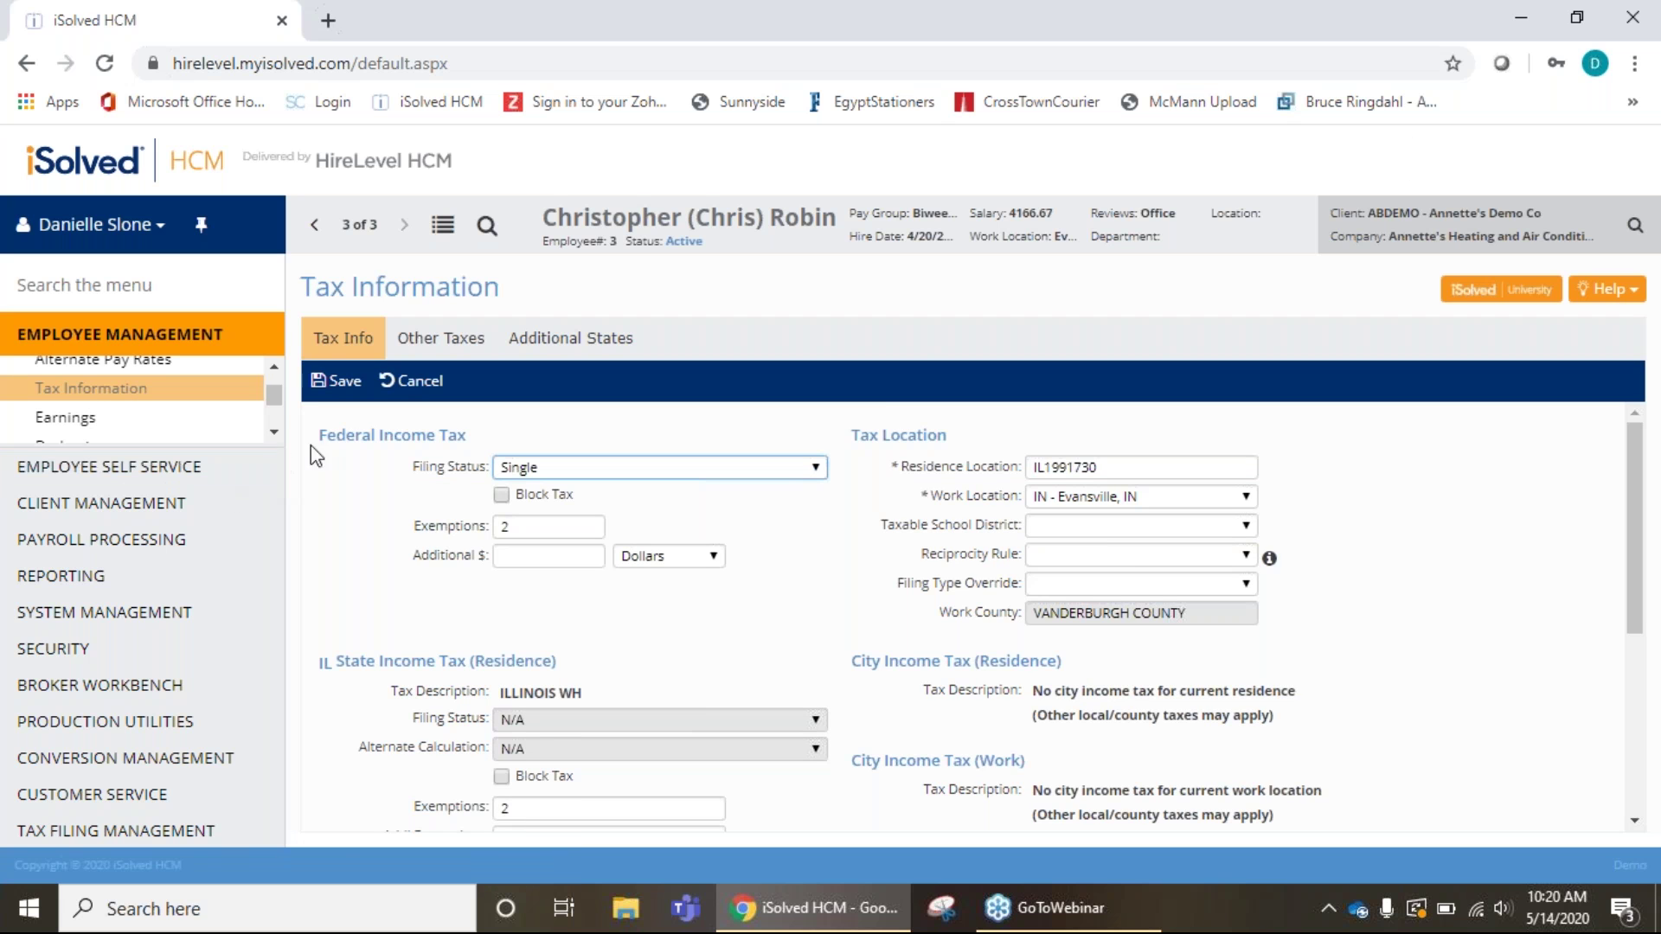
scroll(341, 437, "down", 1)
scroll(495, 484, "up", 1)
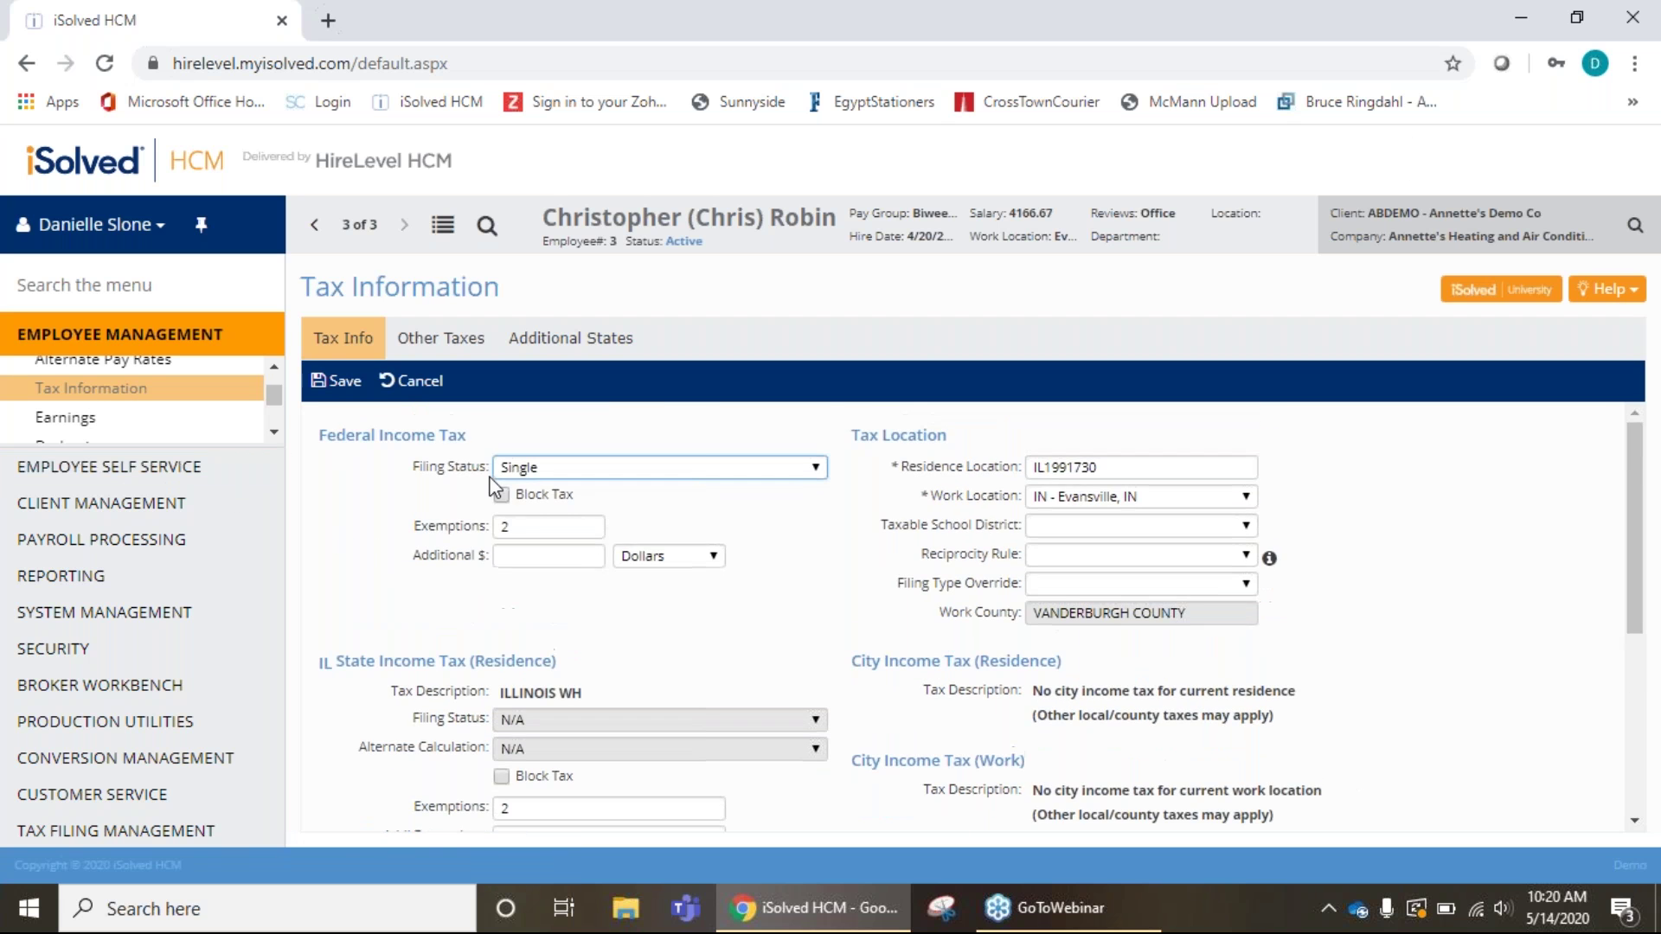
left_click(536, 533)
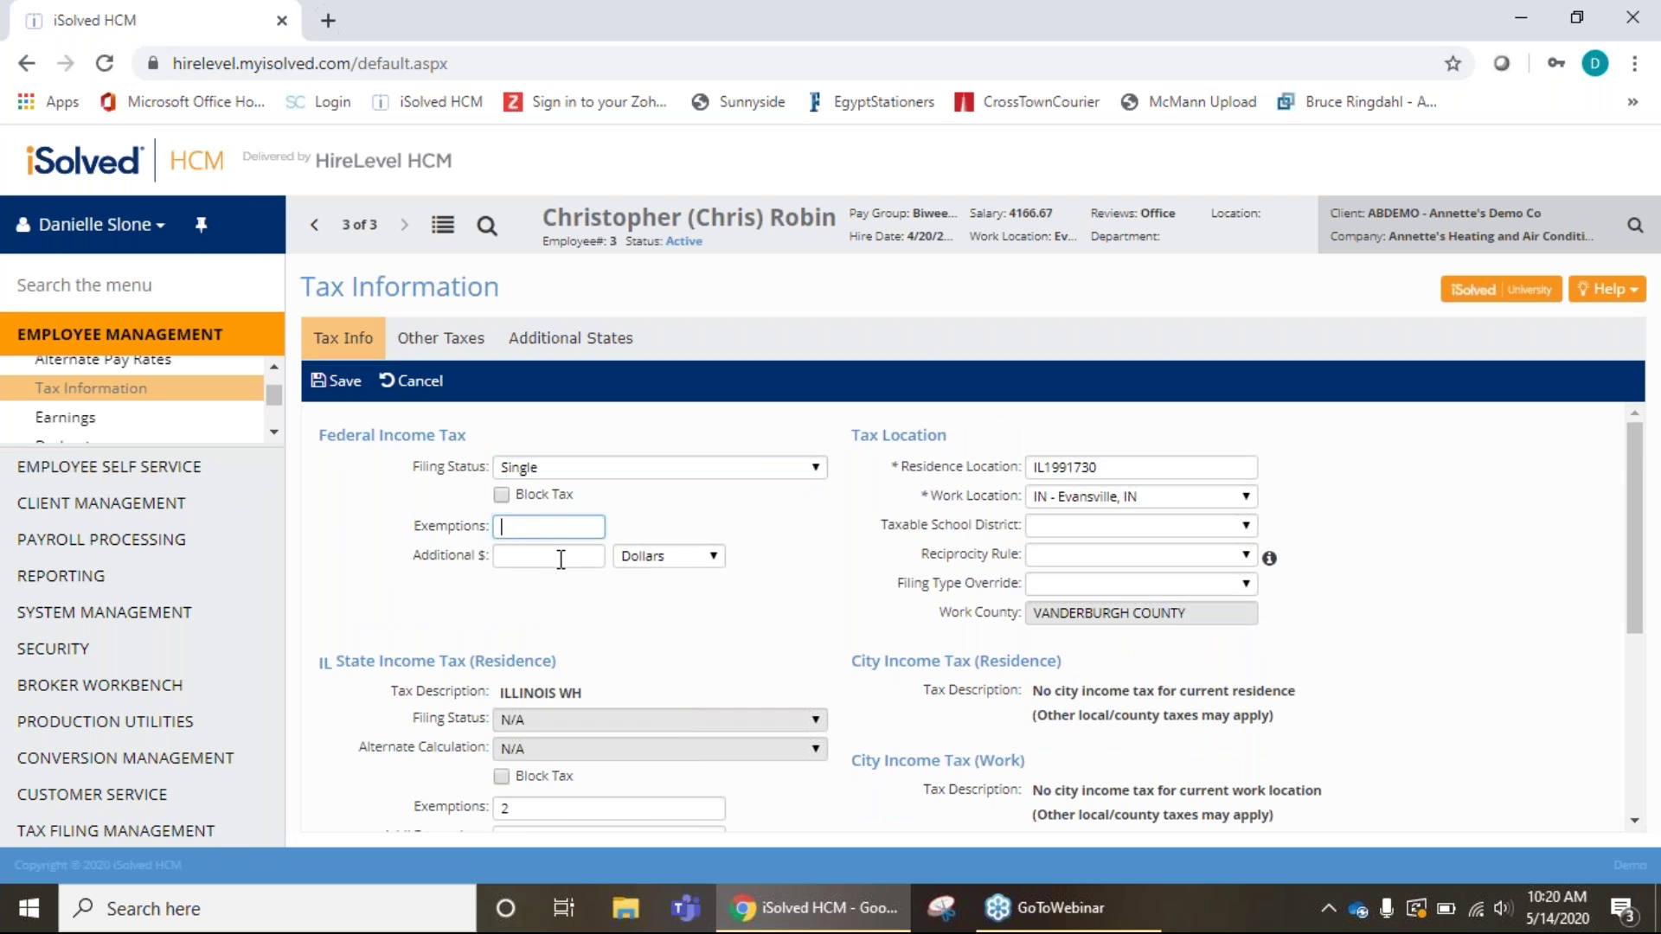
scroll(630, 630, "down", 1)
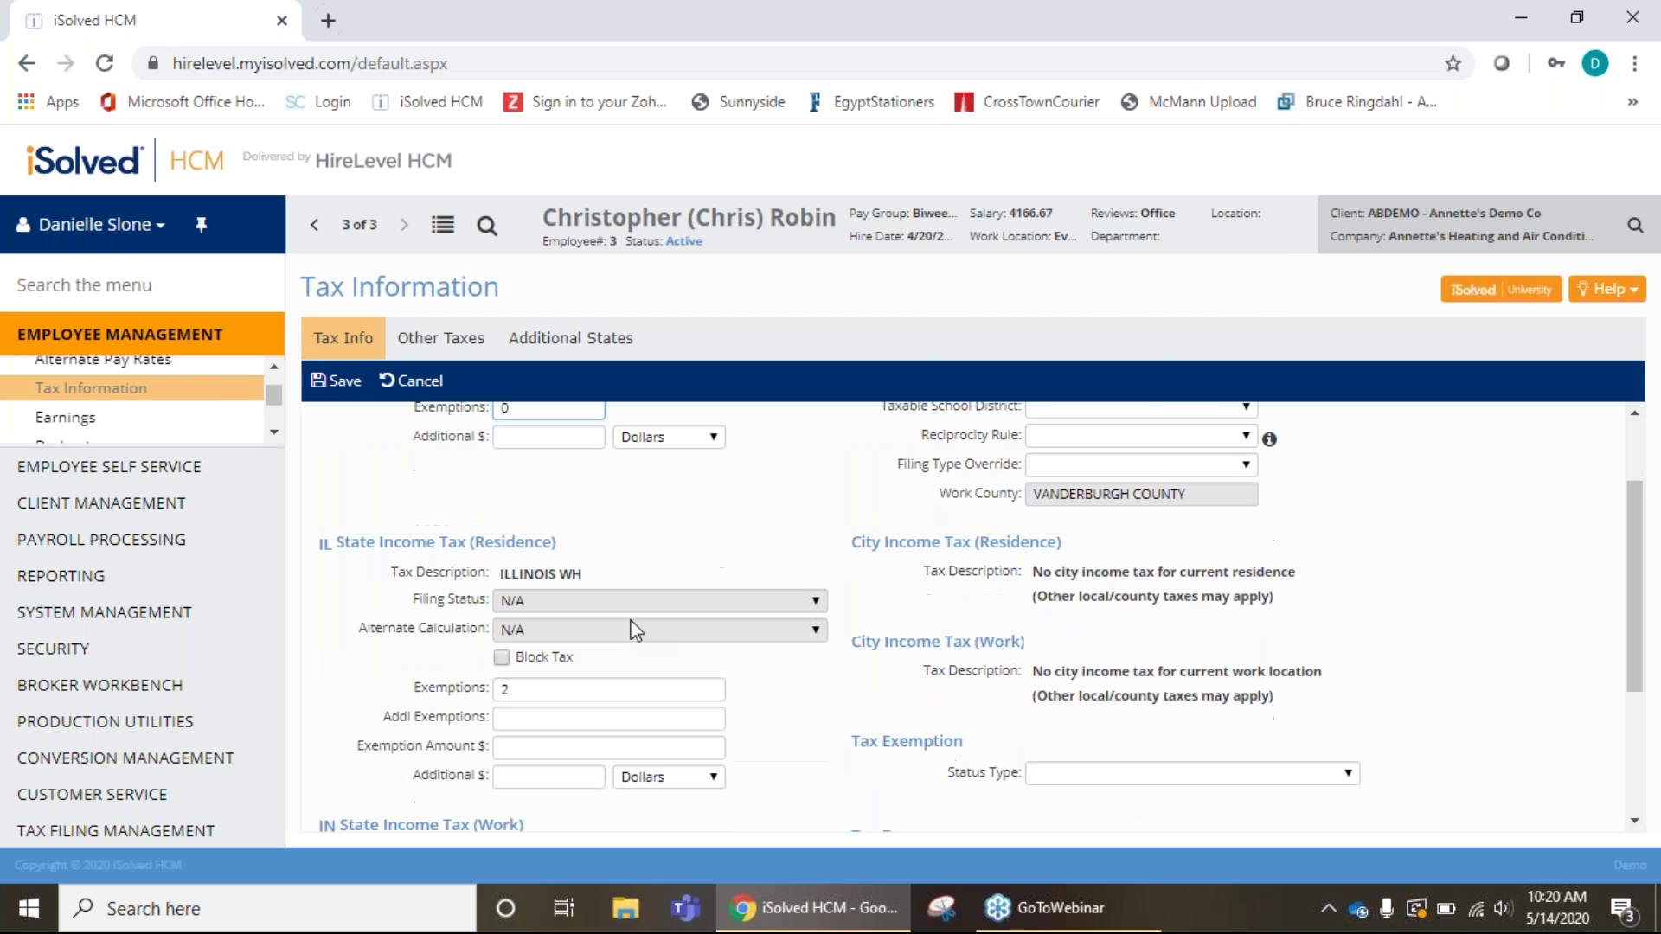
left_click(327, 391)
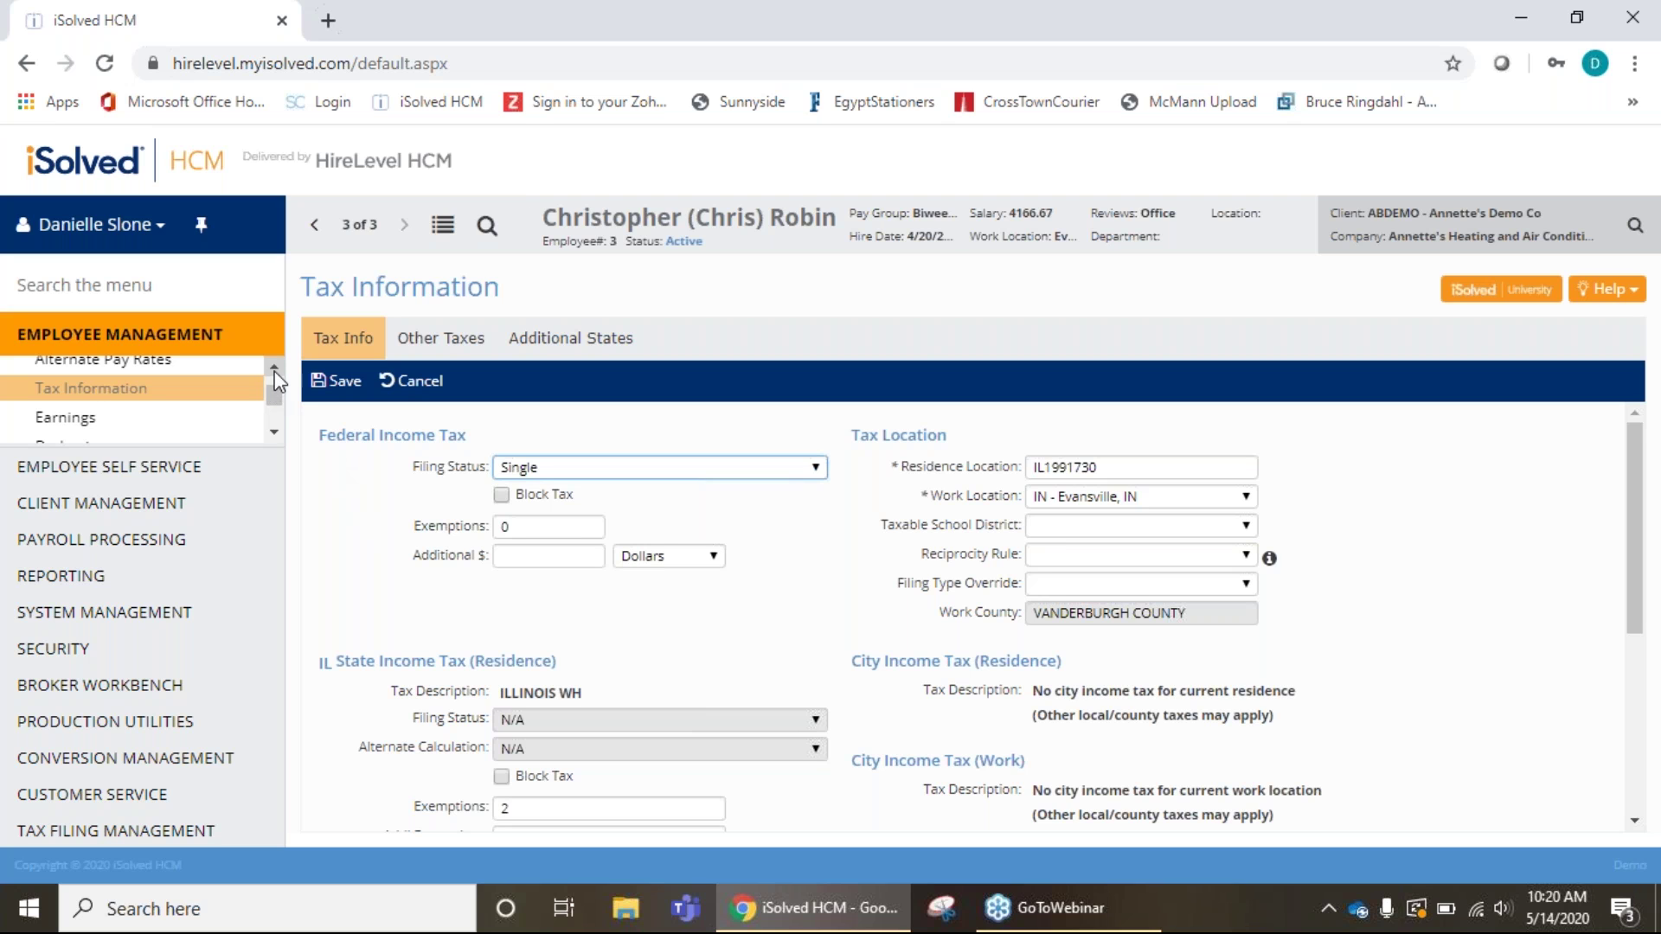
Scroll through the saved Tax Information page, showing Single filing and work location IN - Evansville, IN.
left_click_drag(275, 391, 276, 385)
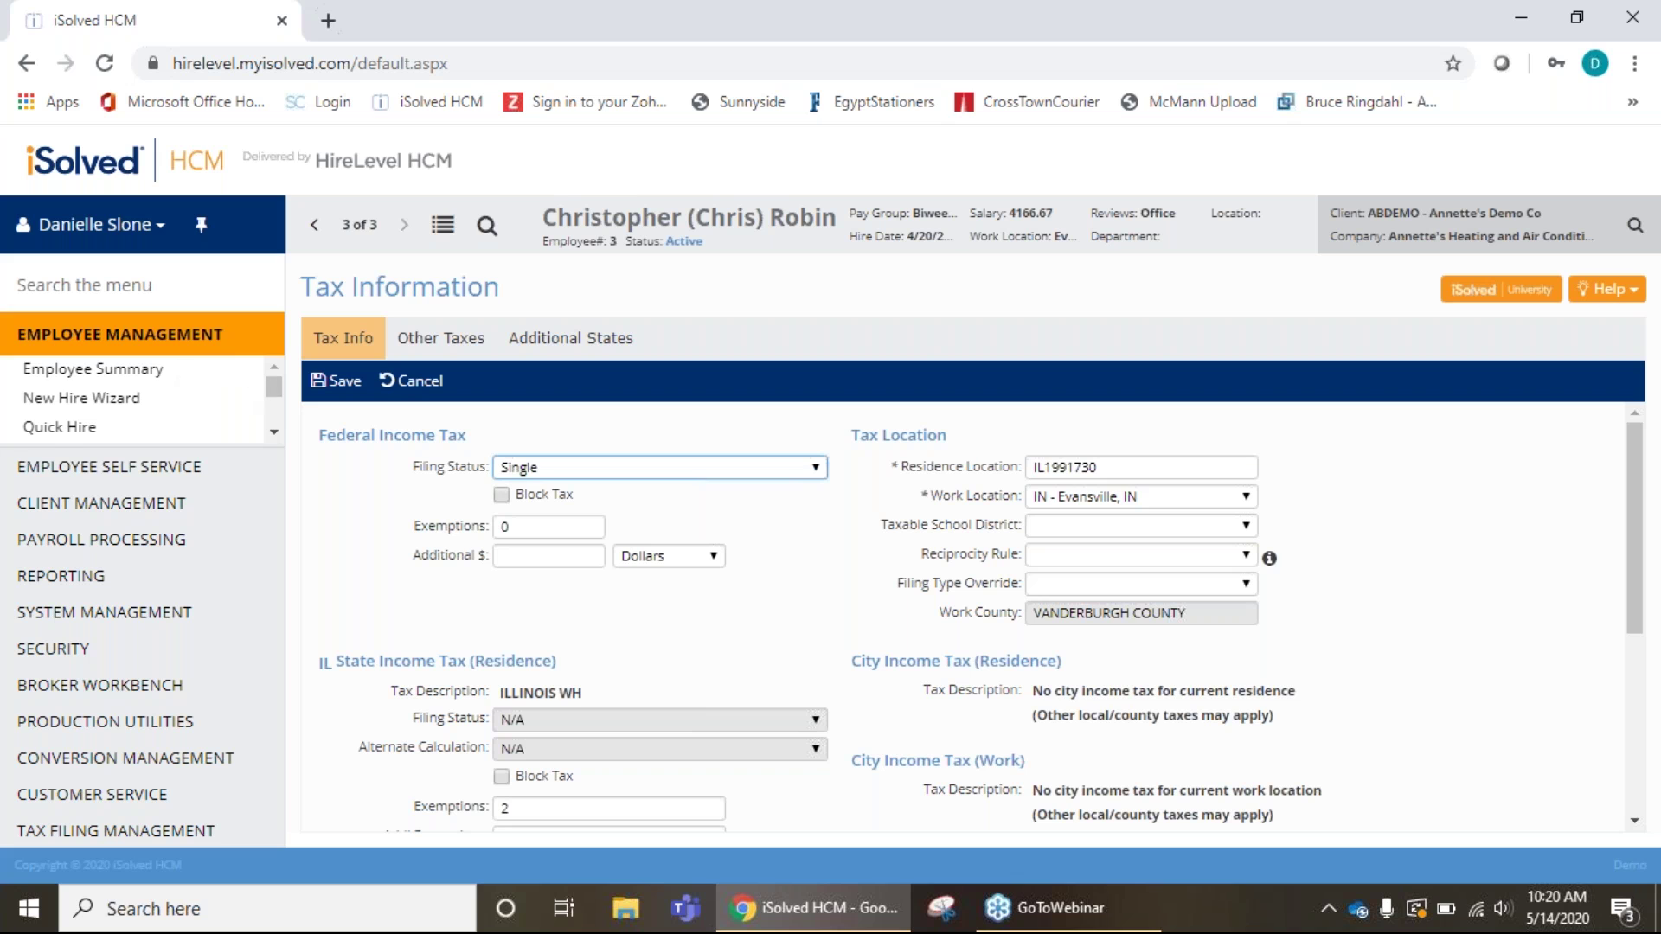
left_click(274, 432)
left_click(274, 432)
left_click(274, 433)
left_click(274, 432)
left_click(274, 432)
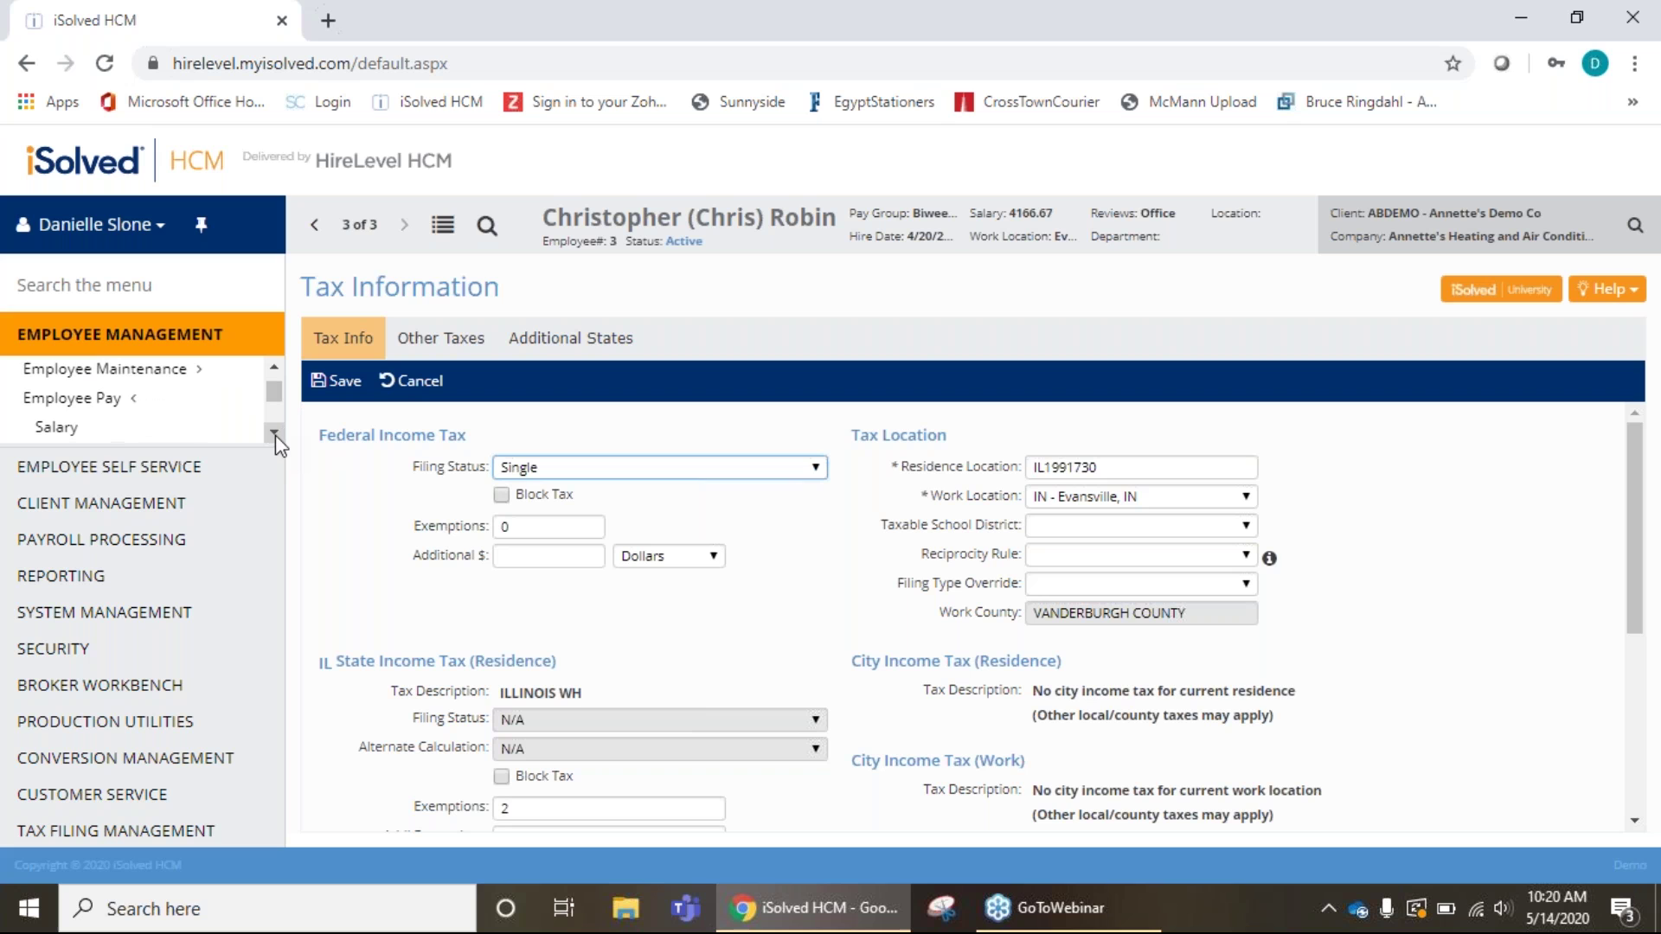
left_click(275, 432)
left_click(275, 433)
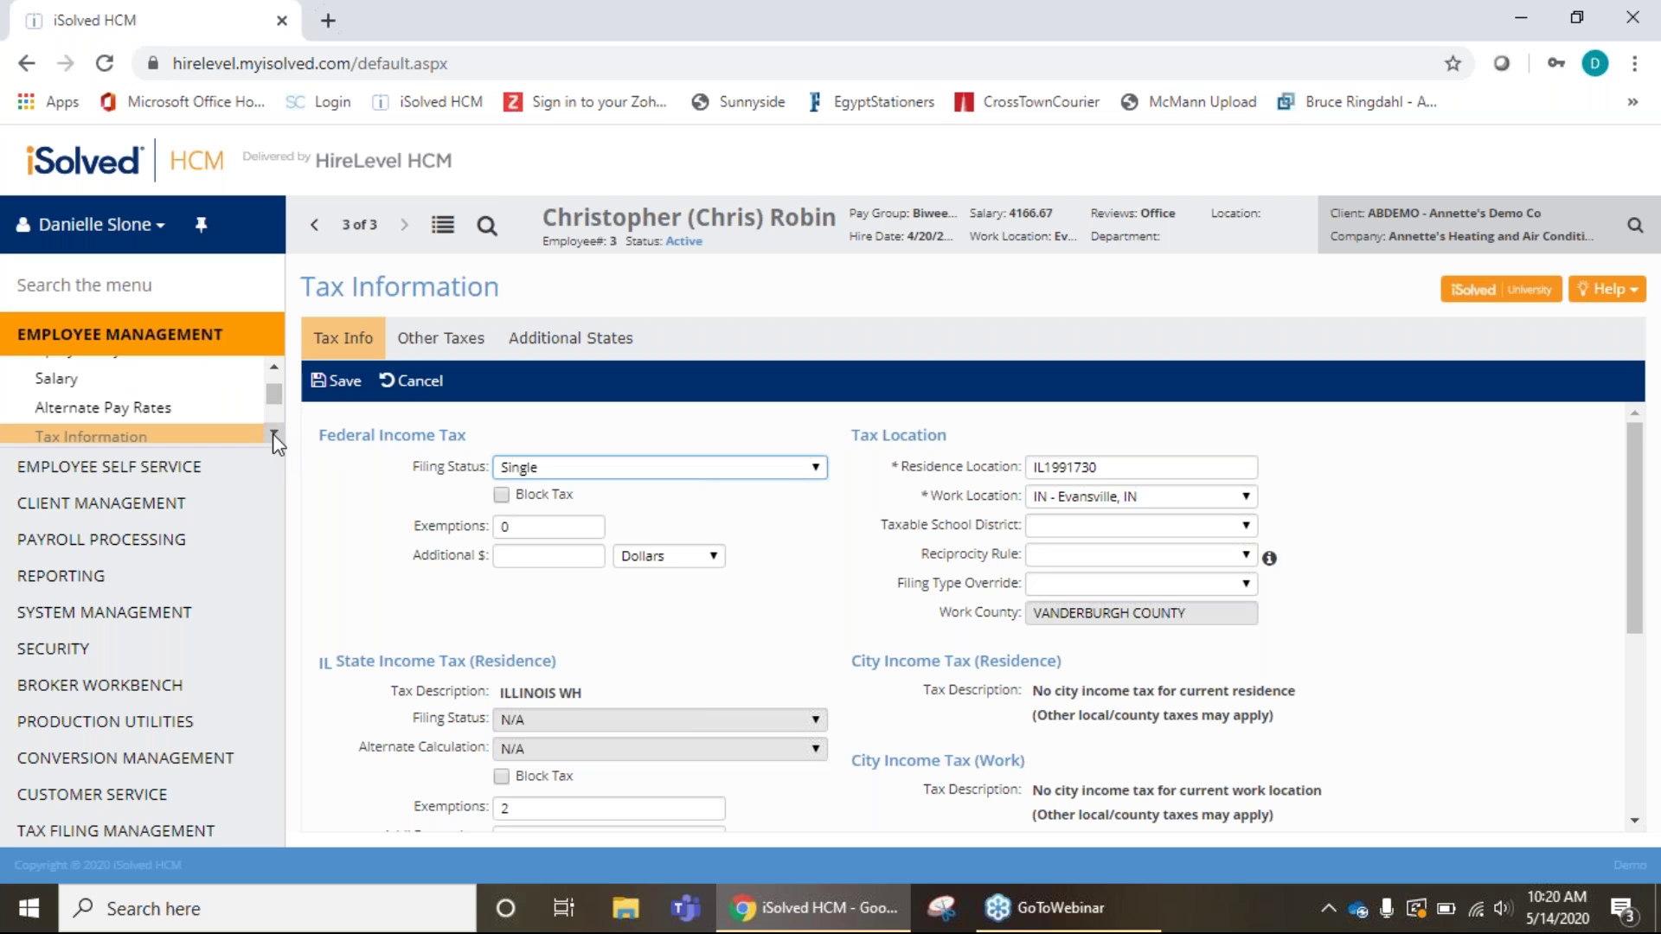
left_click(275, 432)
left_click(274, 433)
left_click(274, 432)
left_click(275, 433)
left_click(272, 367)
left_click(272, 367)
left_click(272, 368)
left_click(272, 368)
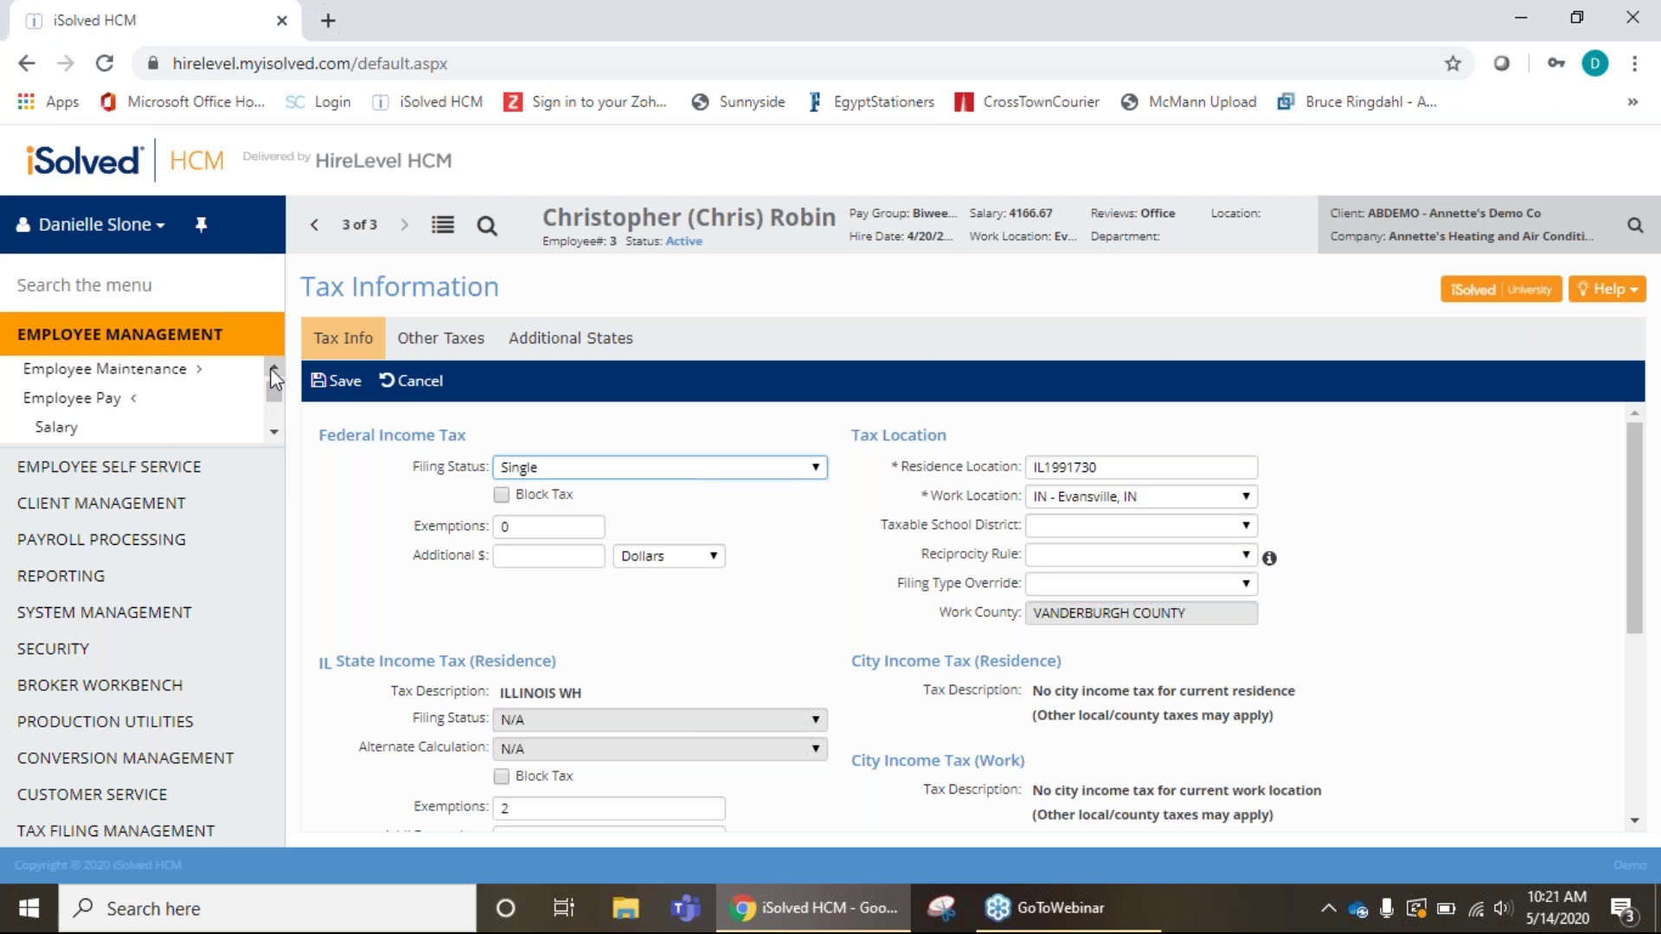
left_click(275, 434)
left_click(275, 434)
left_click(275, 433)
left_click(275, 434)
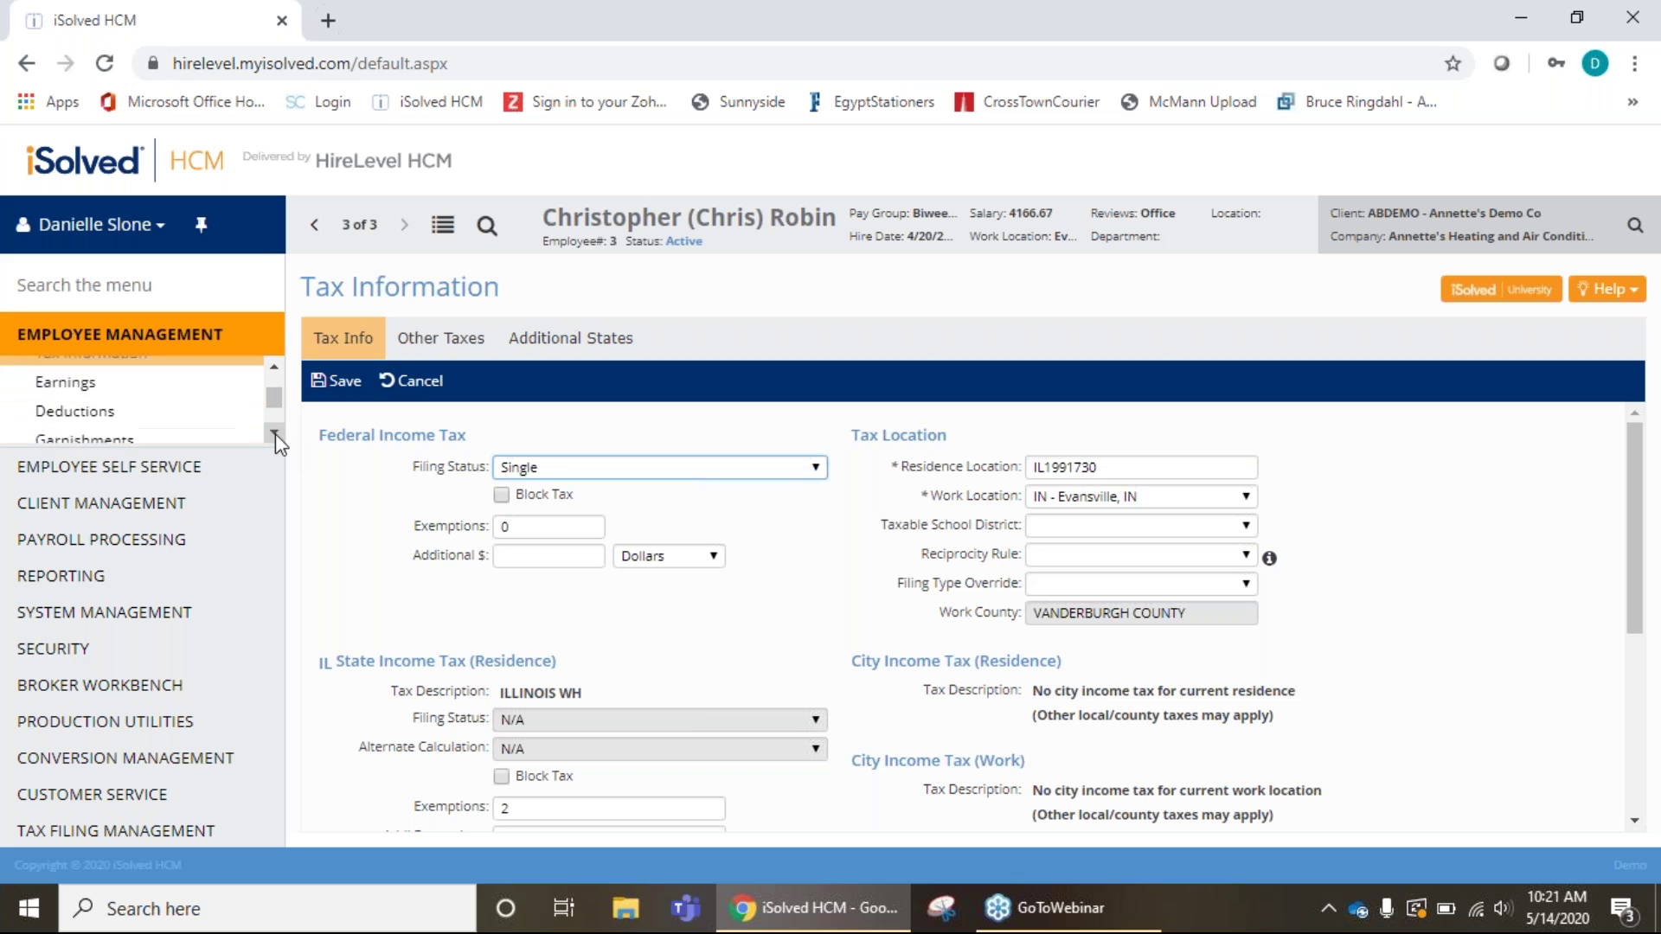
Review the employee's Earnings, Deductions and Garnishments pages in turn.
left_click(62, 370)
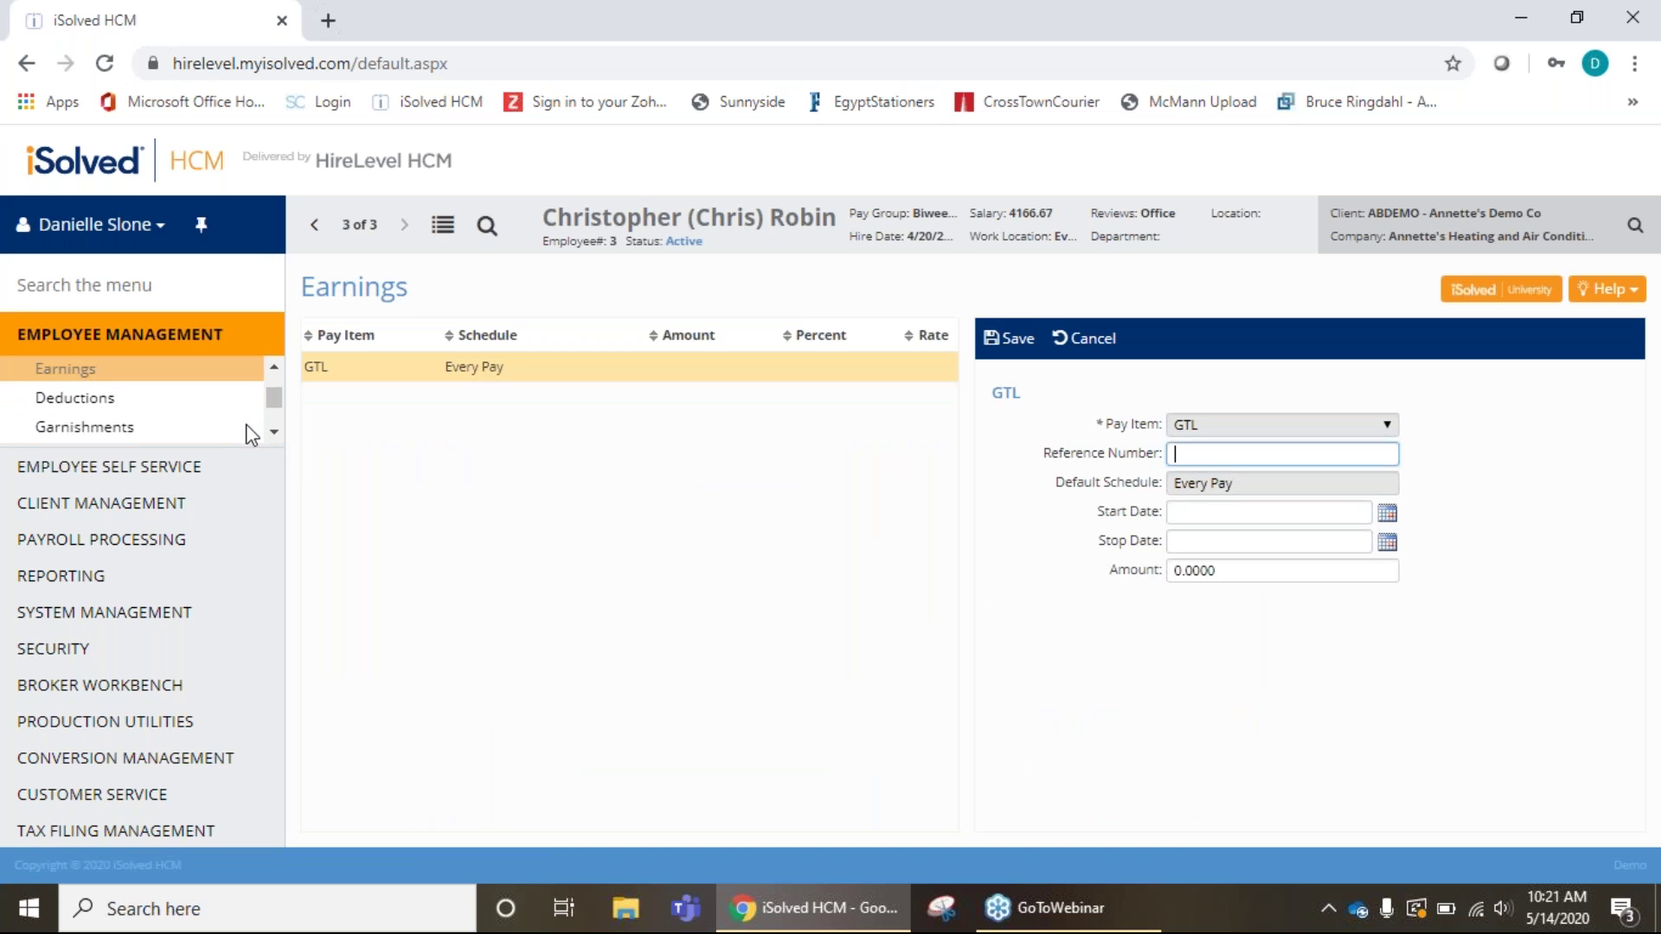
left_click(94, 407)
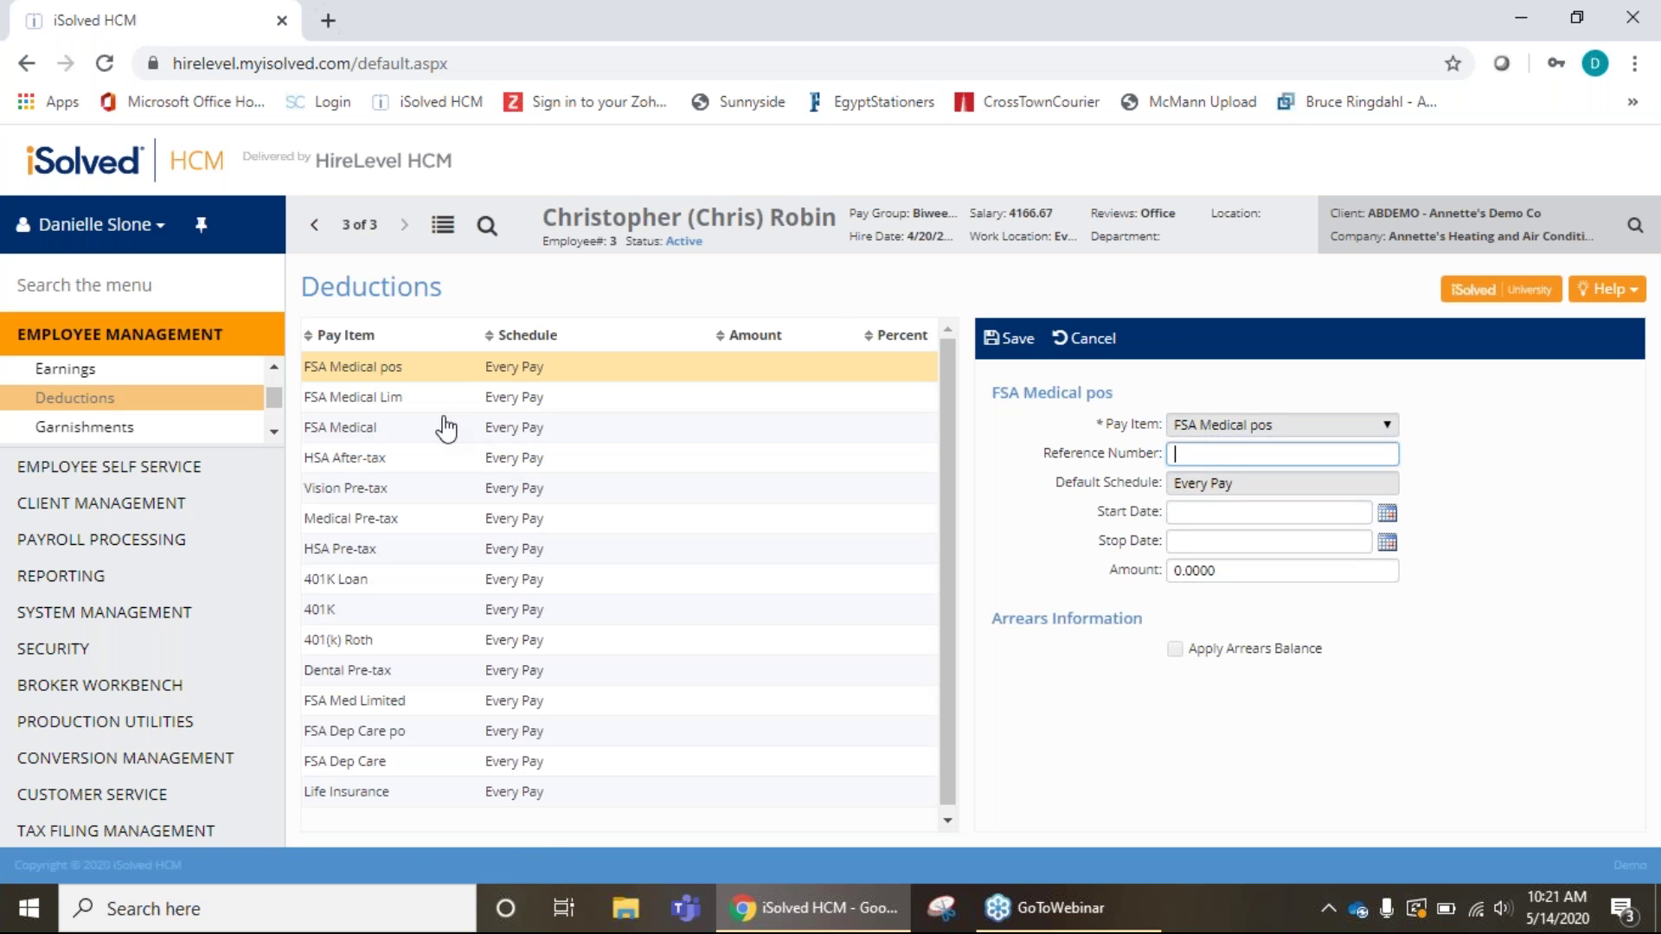
left_click(272, 430)
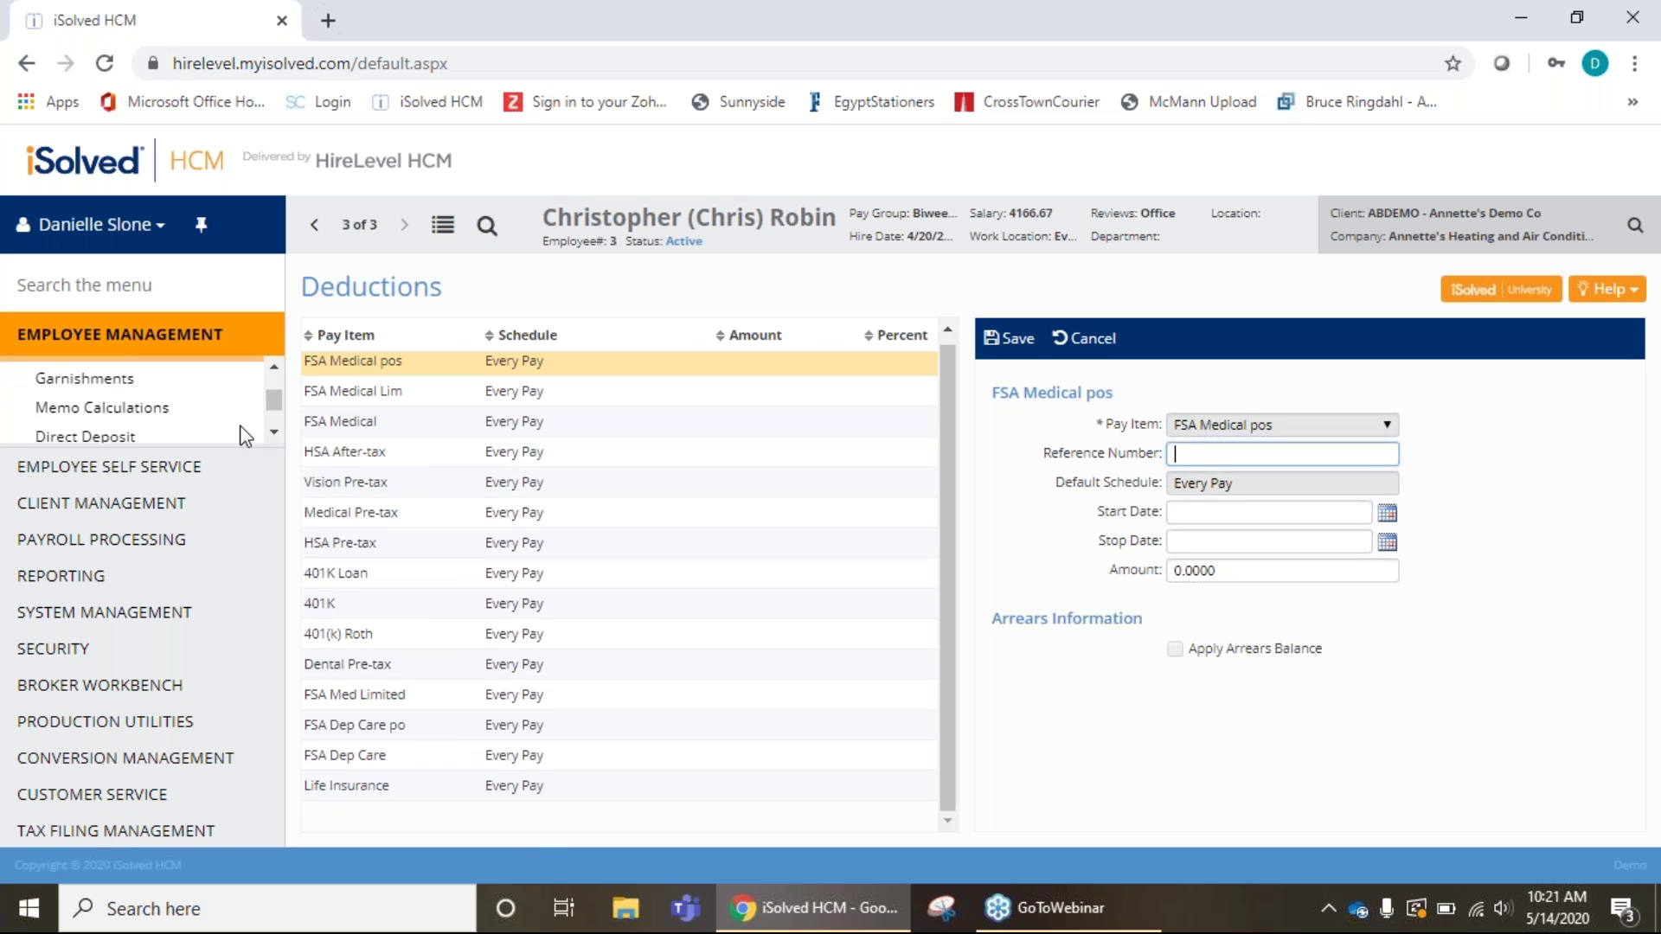
left_click(96, 383)
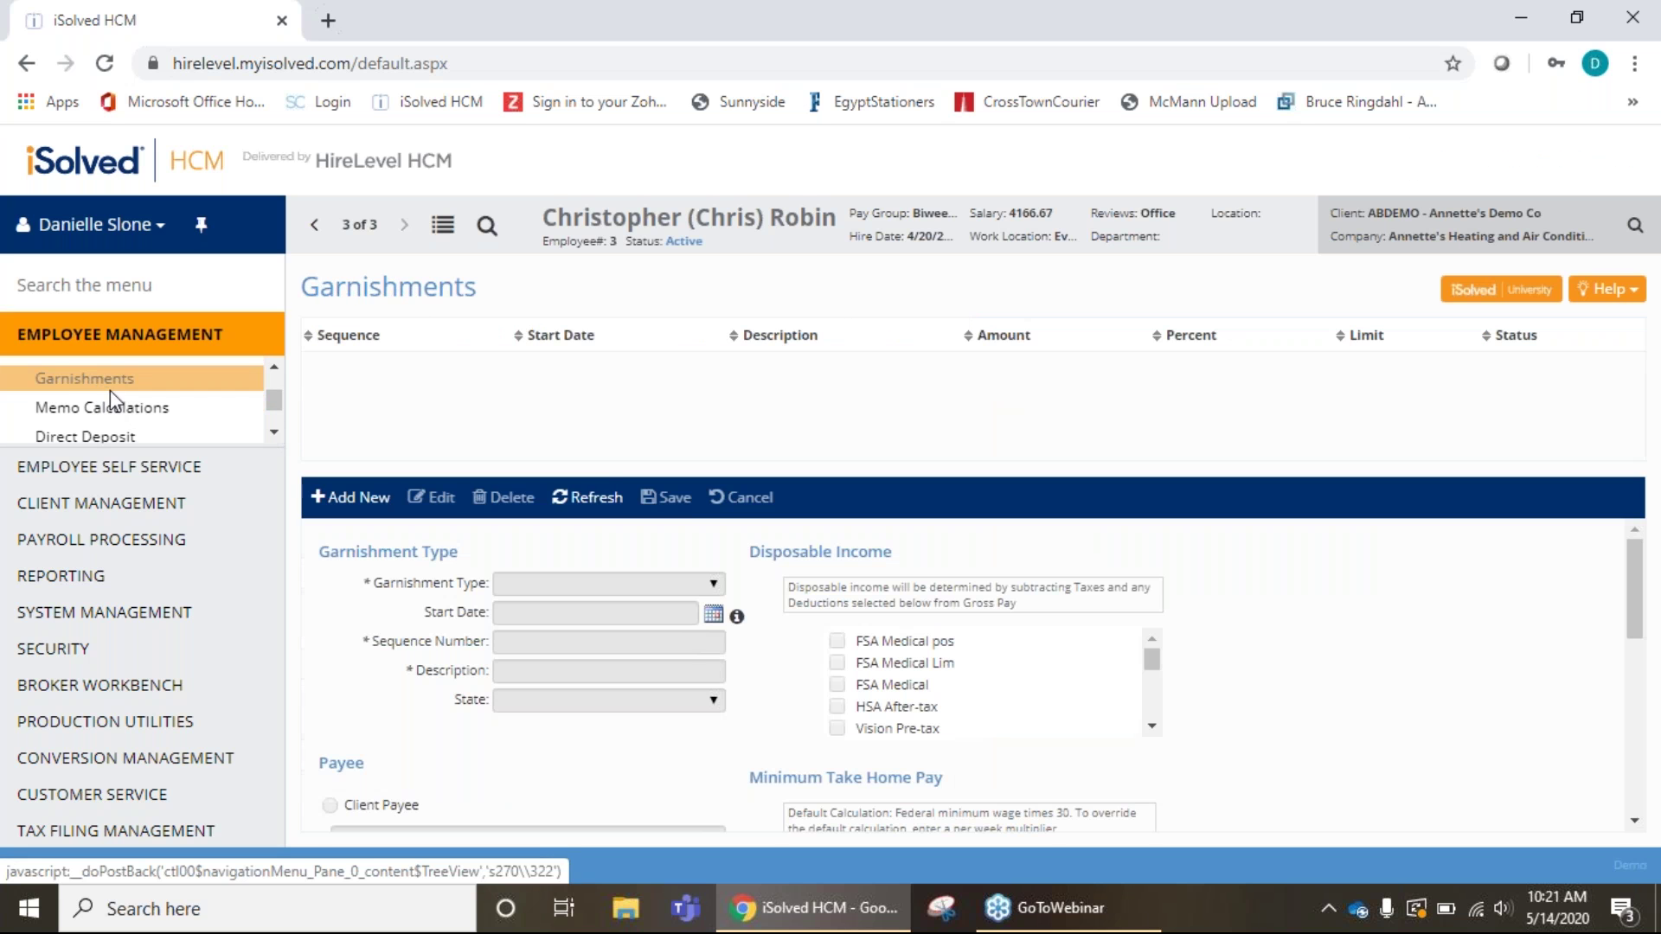
left_click(274, 432)
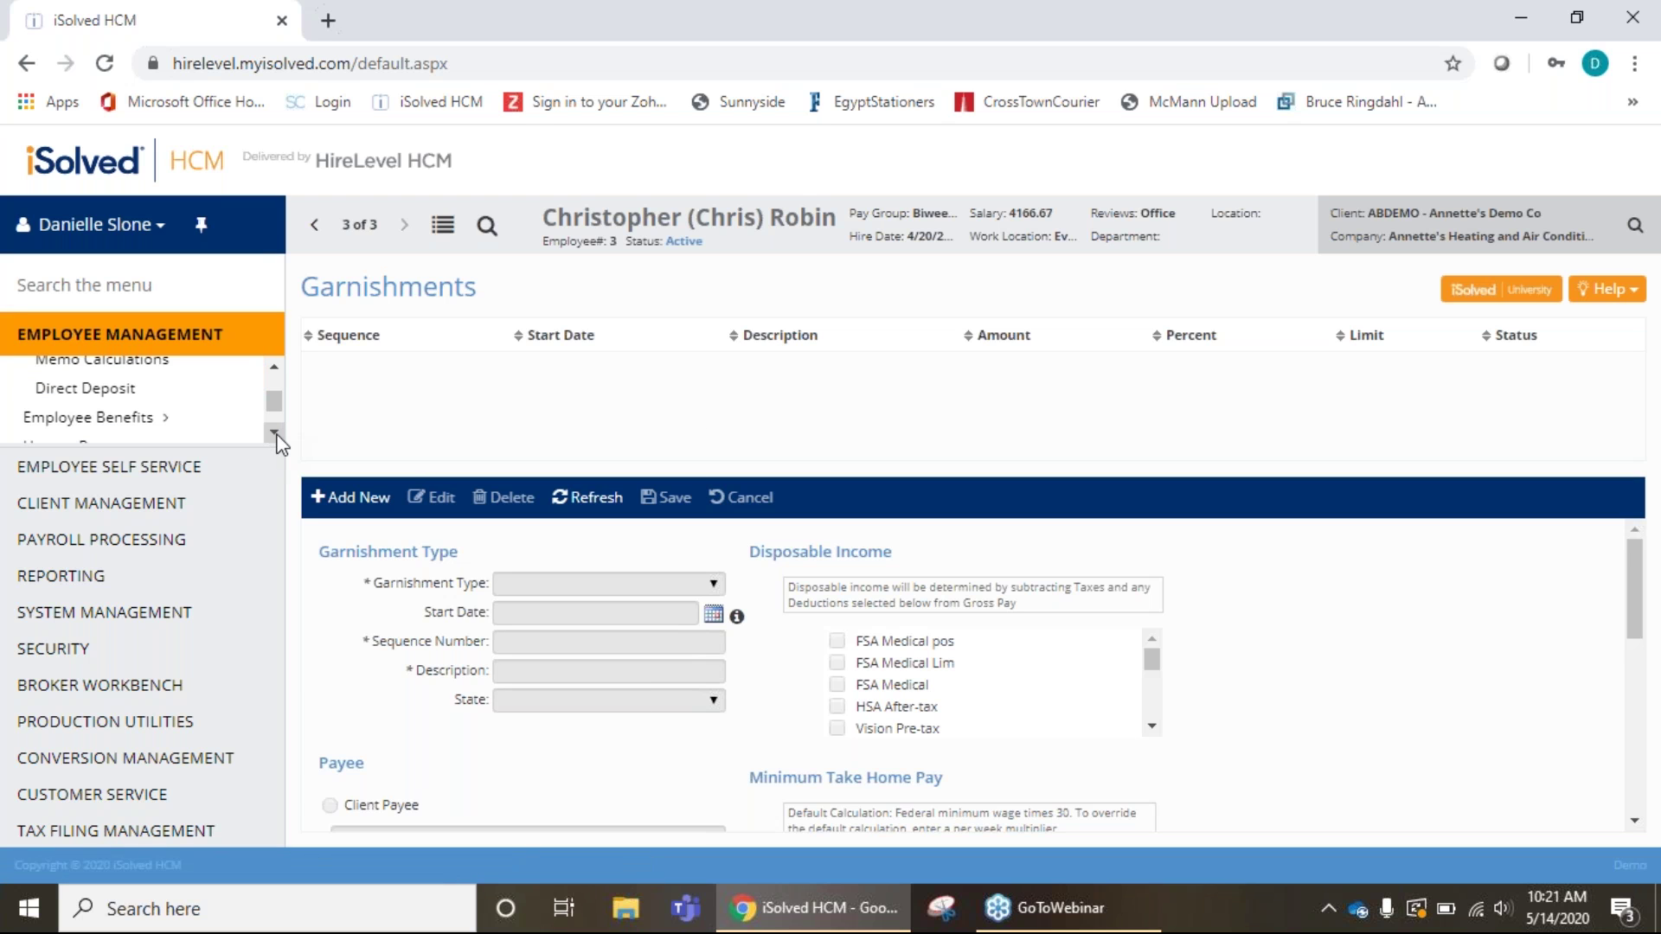
Return to the Direct Deposit page and confirm it still lists no deposit records.
left_click(130, 394)
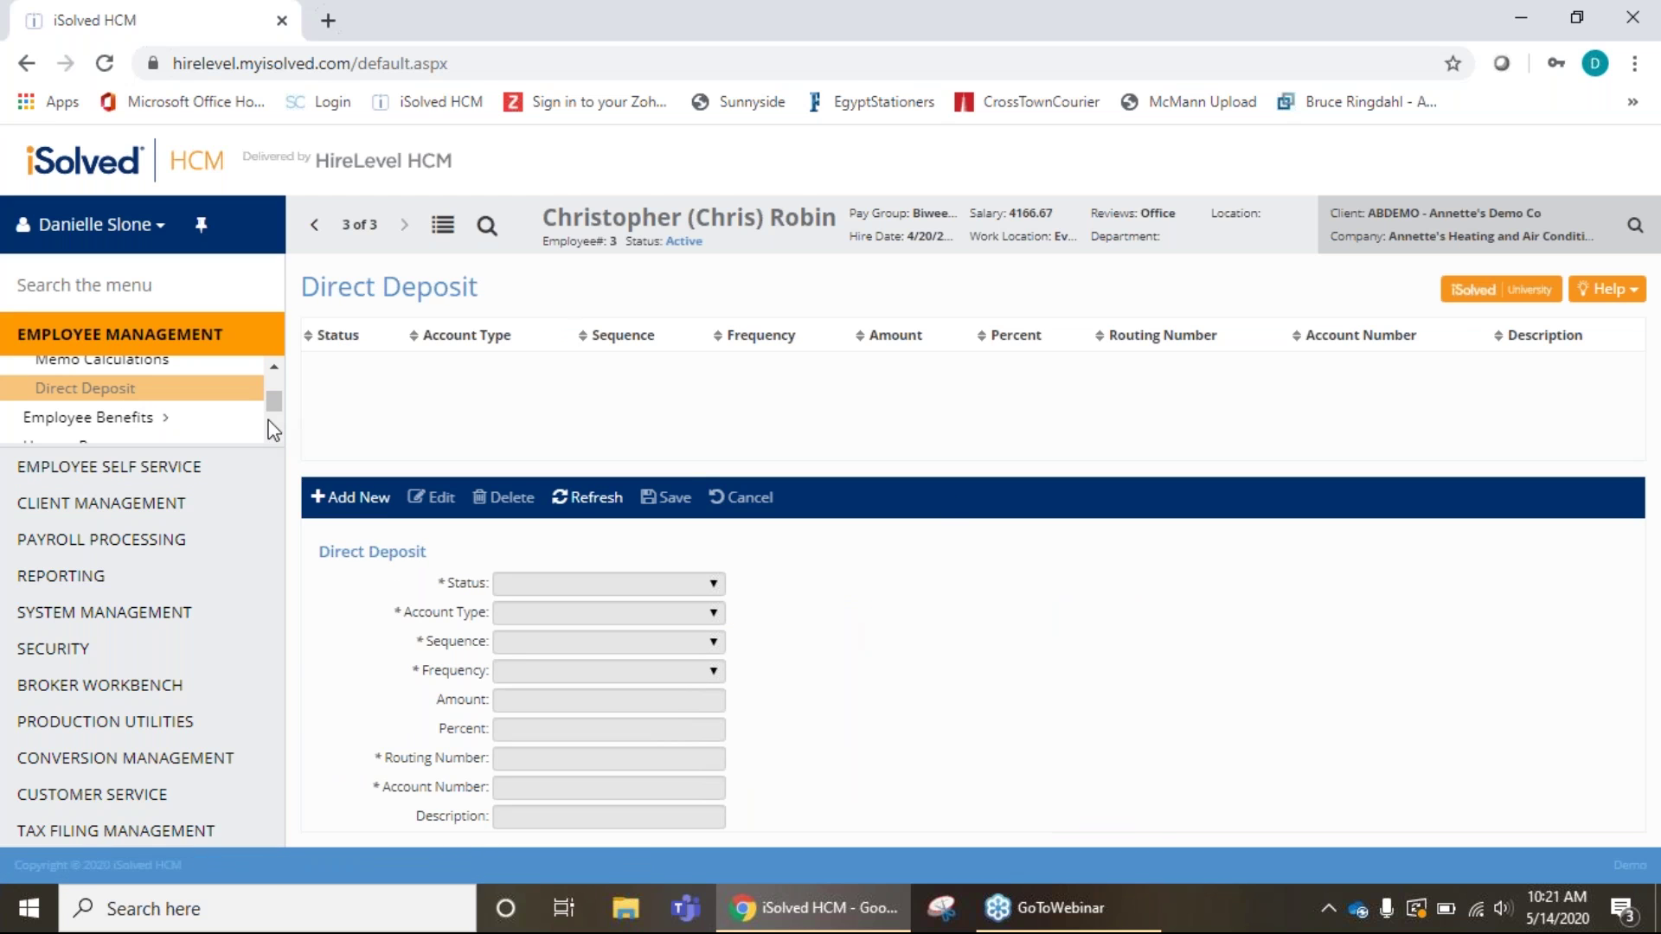
left_click(274, 431)
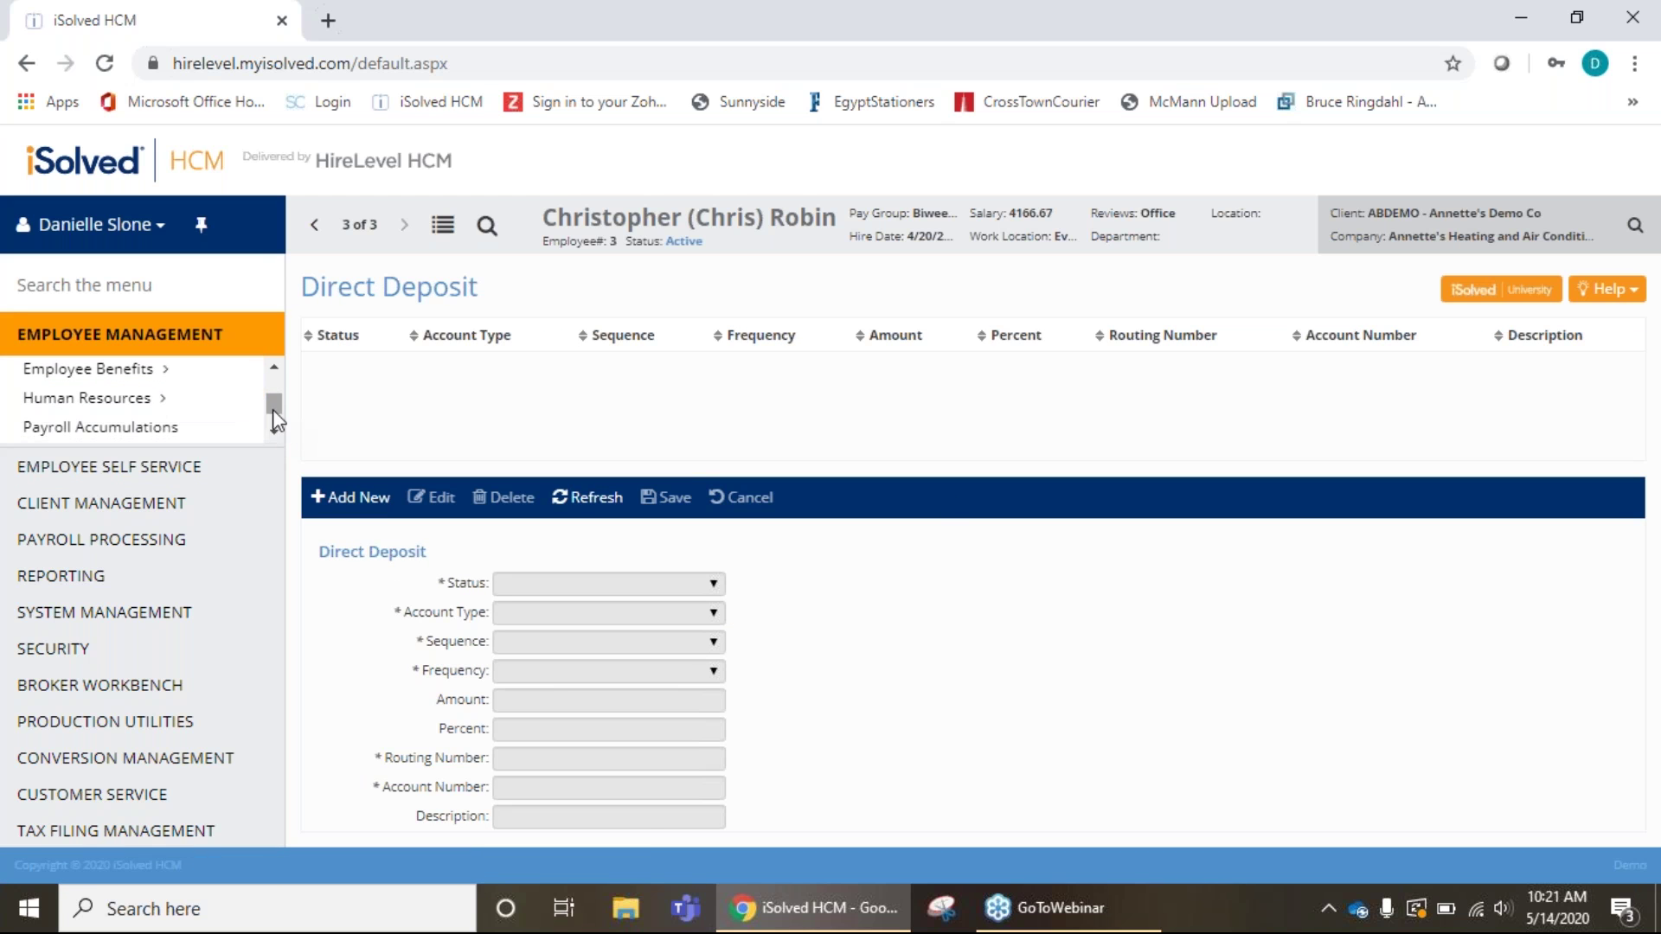
scroll(273, 406, "down", 1)
left_click_drag(271, 408, 272, 386)
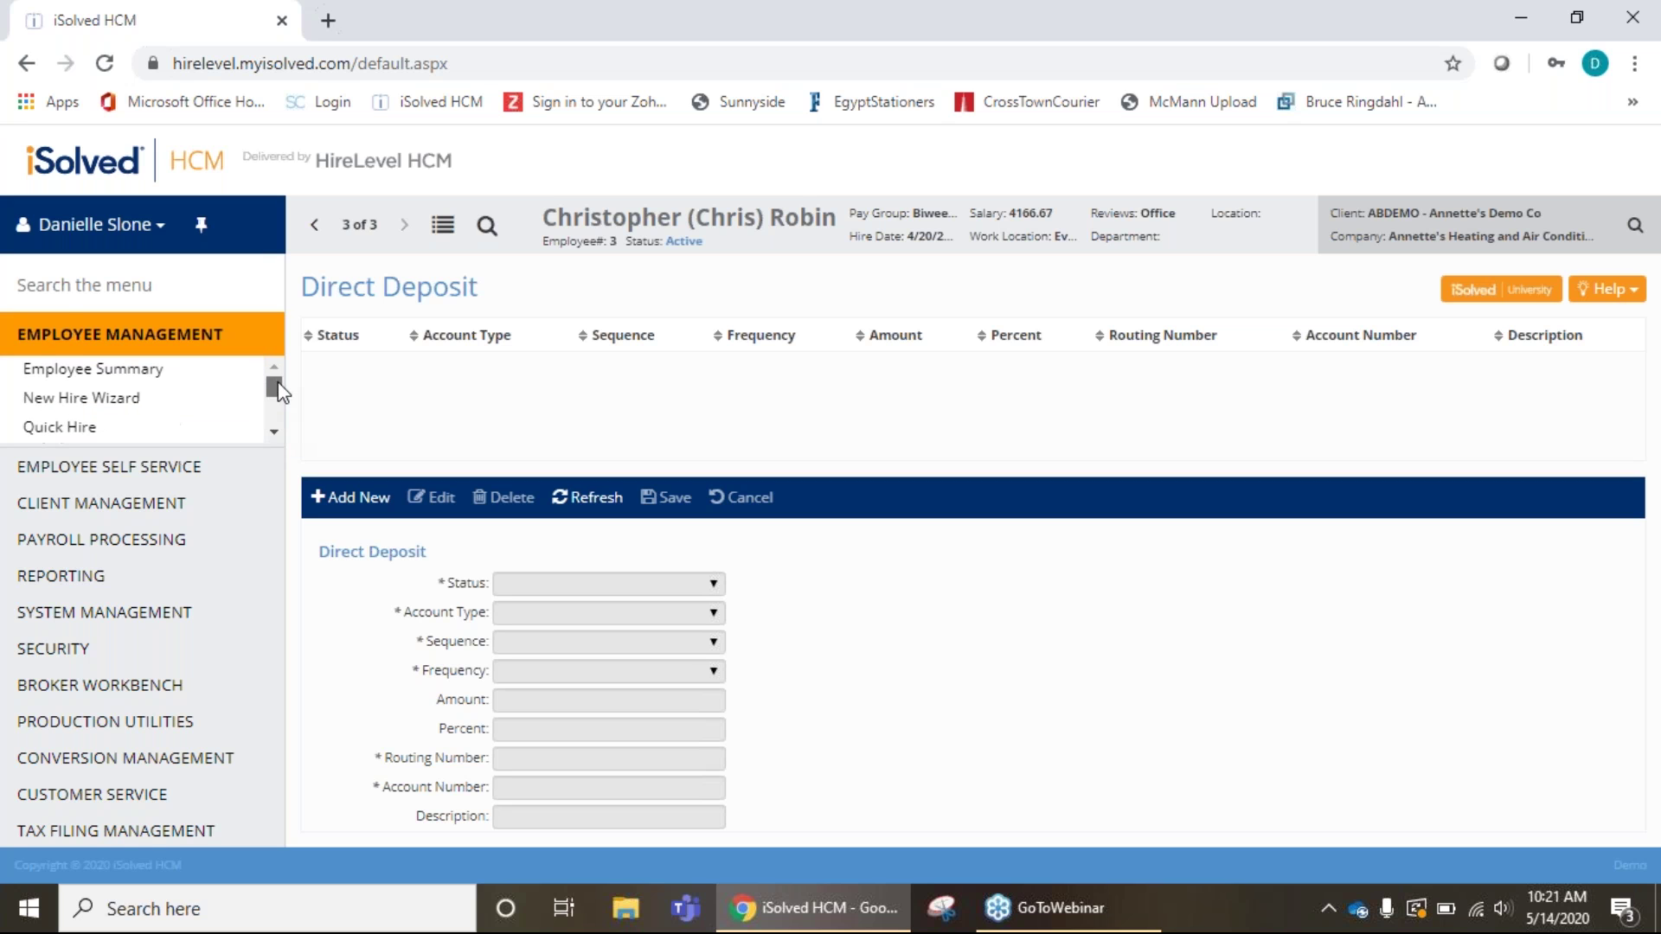